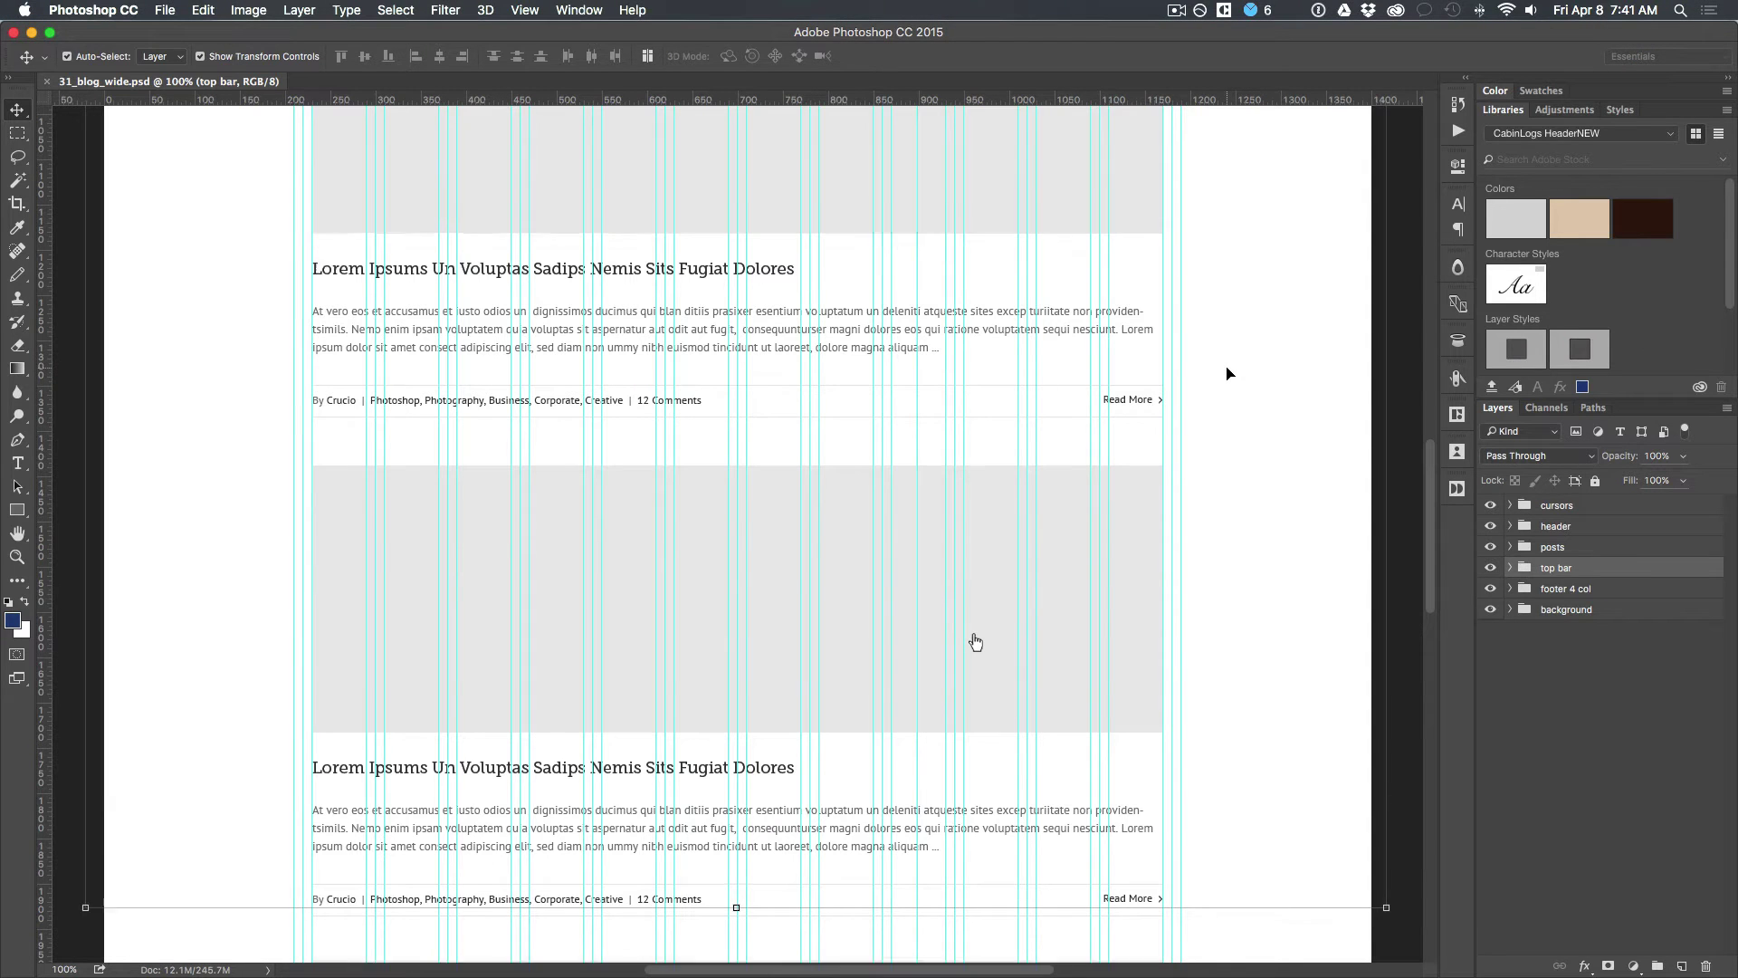
Step: Select the four post title layers together and bring up the Type random-text panel
scroll(1227, 373, "down", 5)
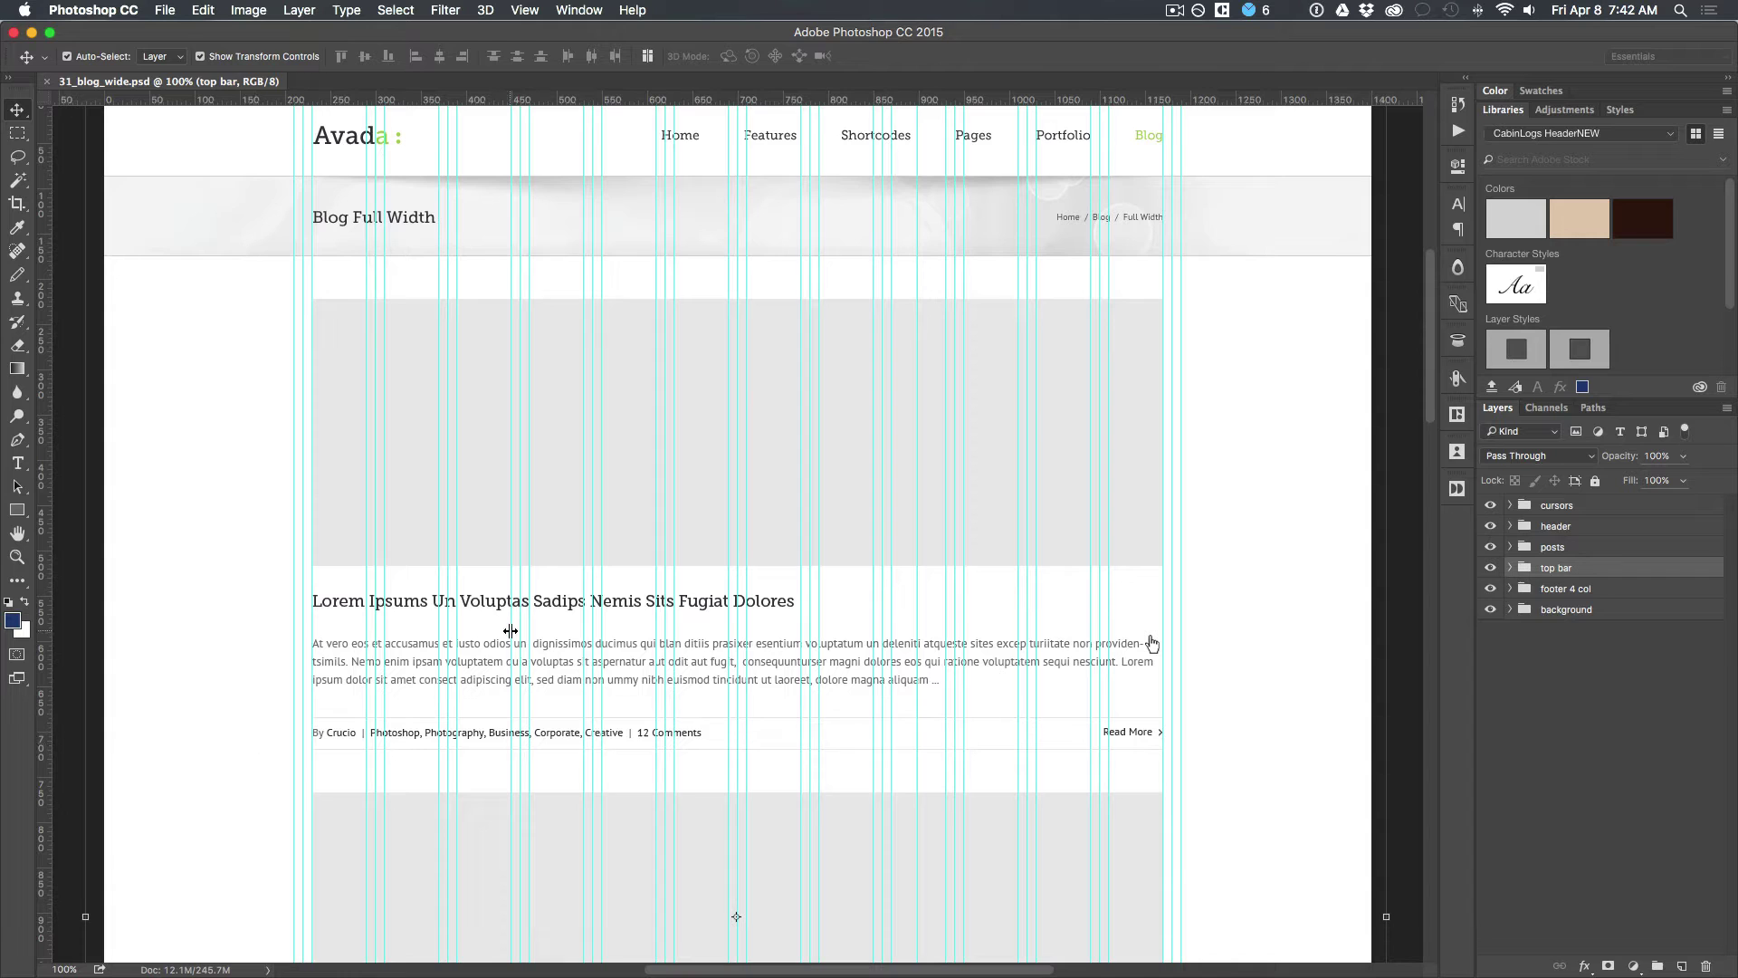
left_click(478, 603)
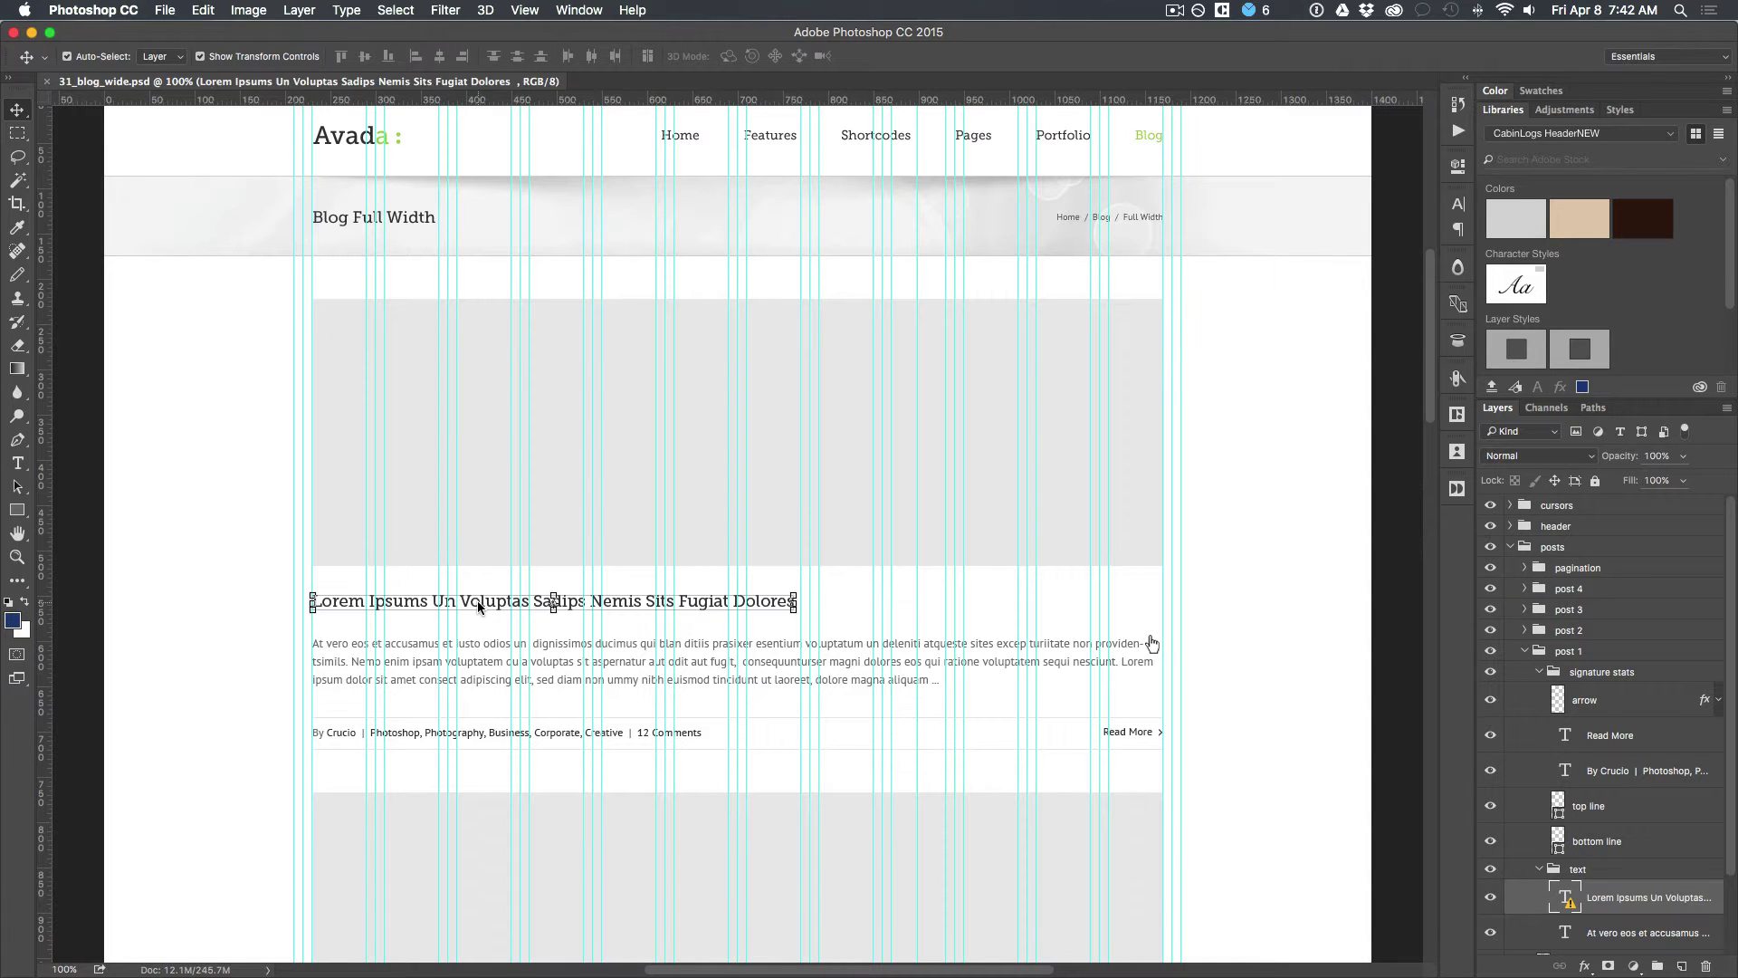
scroll(767, 611, "down", 5)
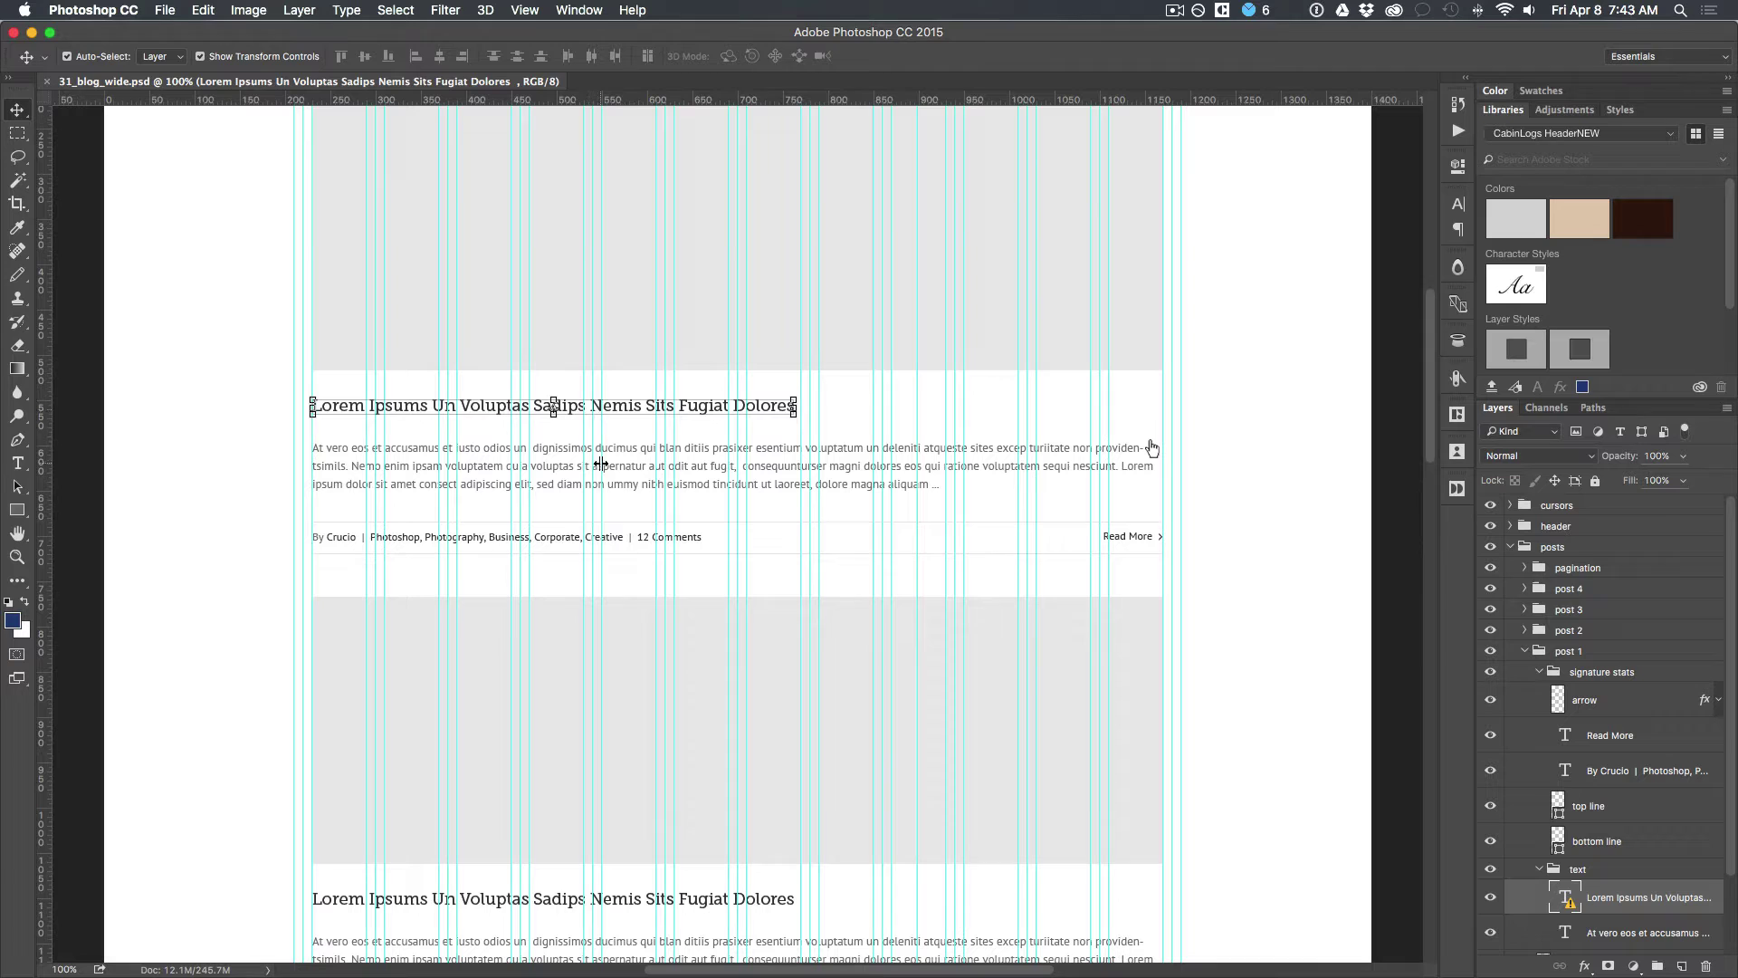
left_click(414, 903)
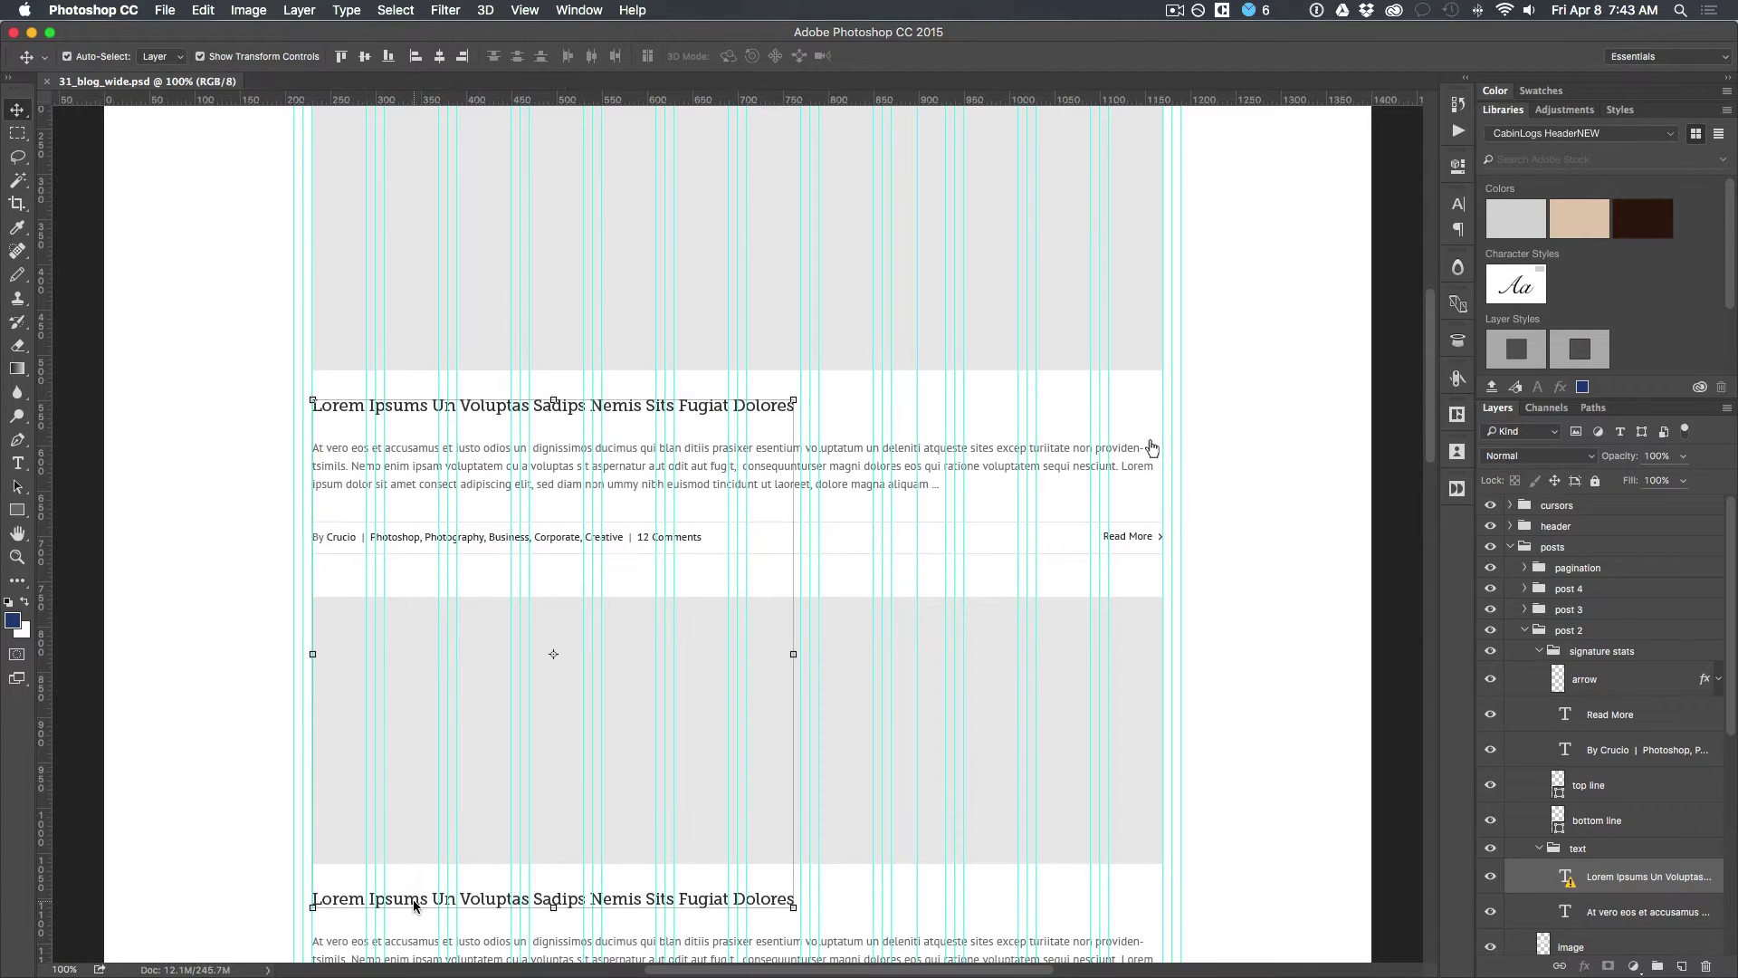
scroll(411, 903, "down", 10)
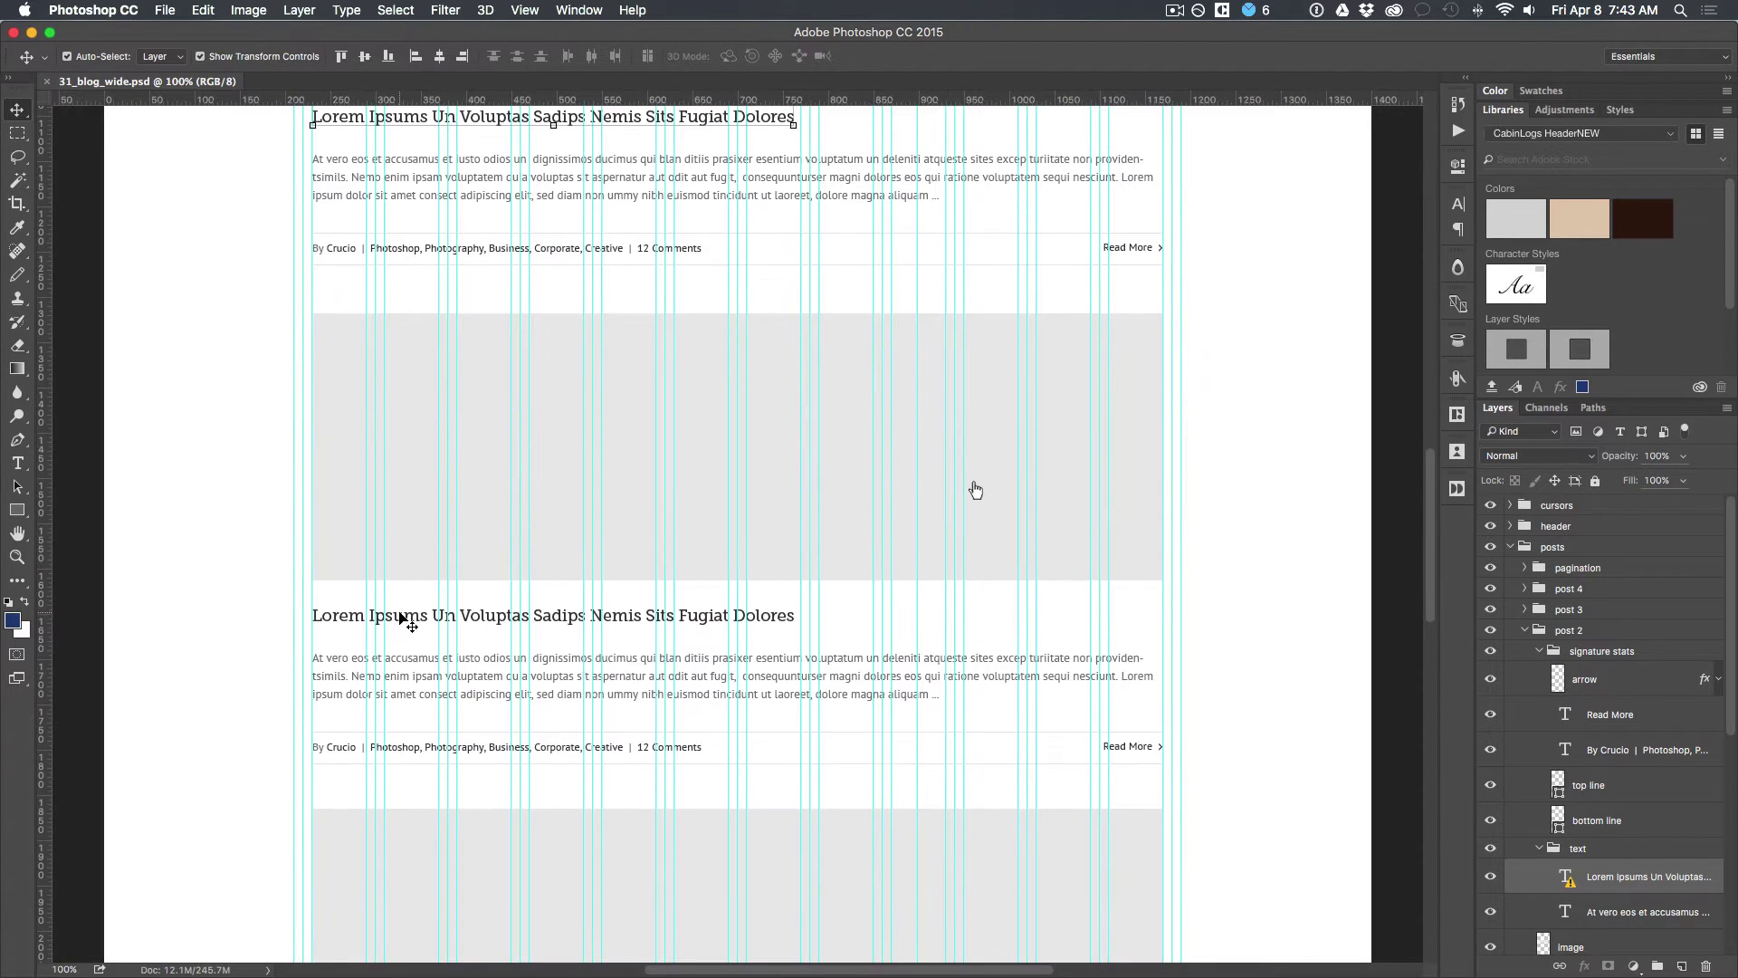
left_click(401, 616)
scroll(402, 620, "down", 2)
scroll(402, 622, "down", 10)
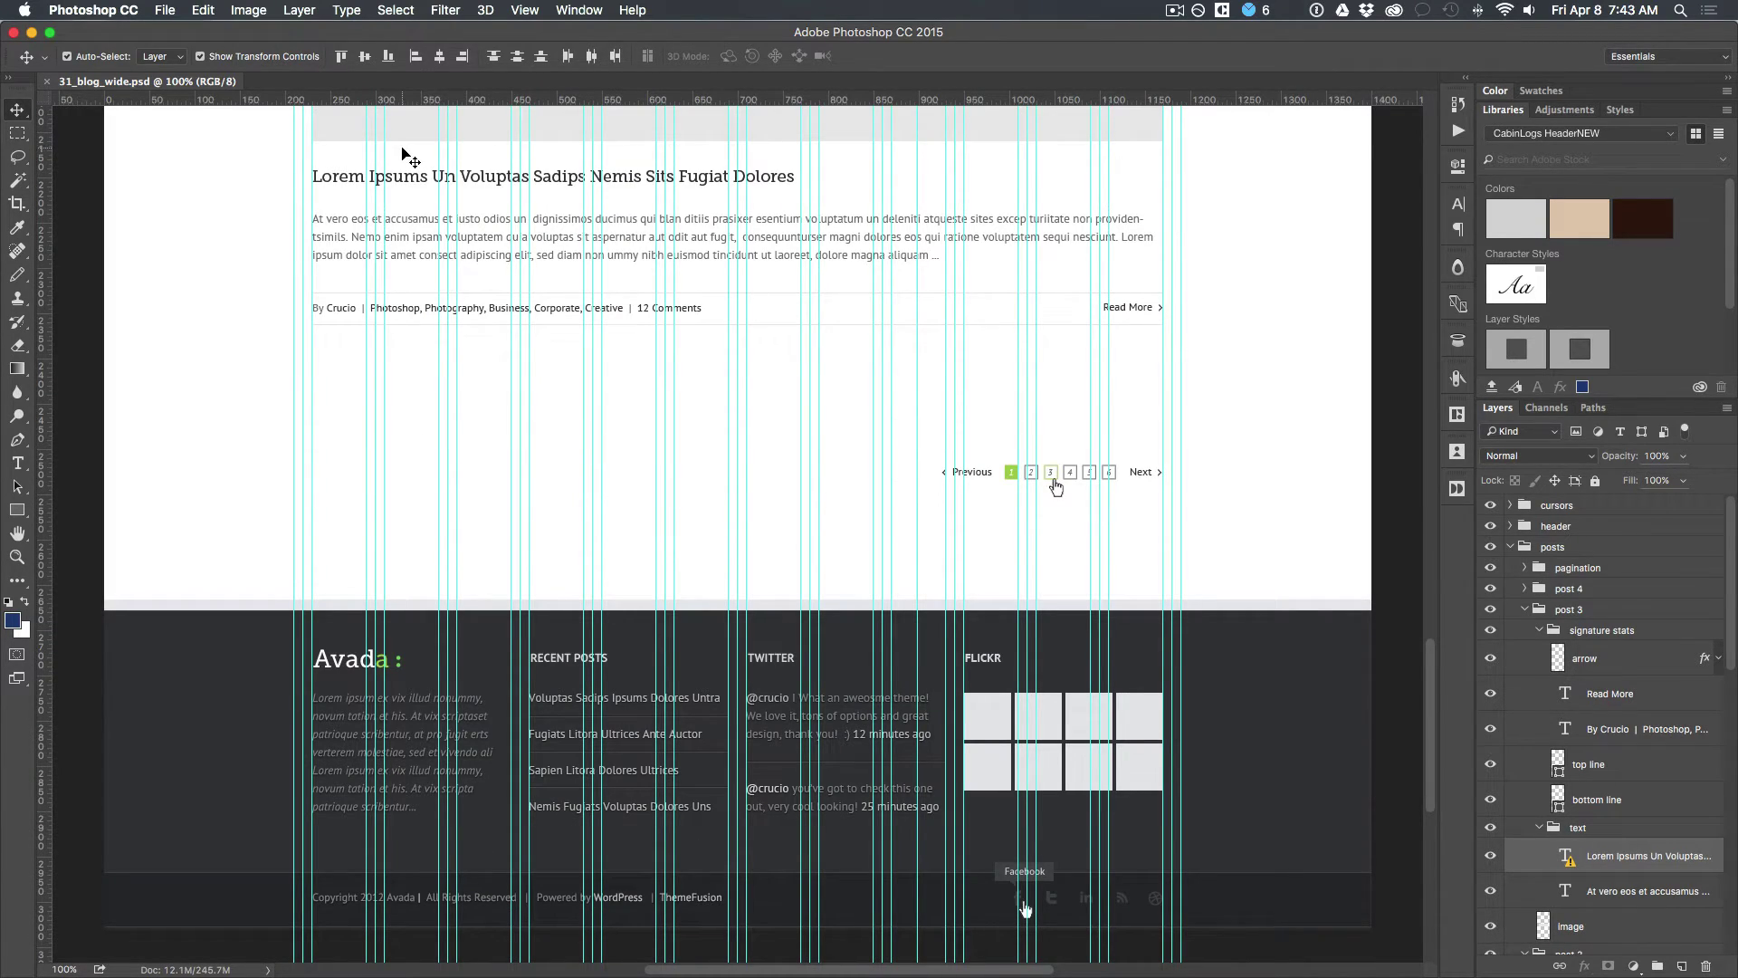
left_click(419, 176)
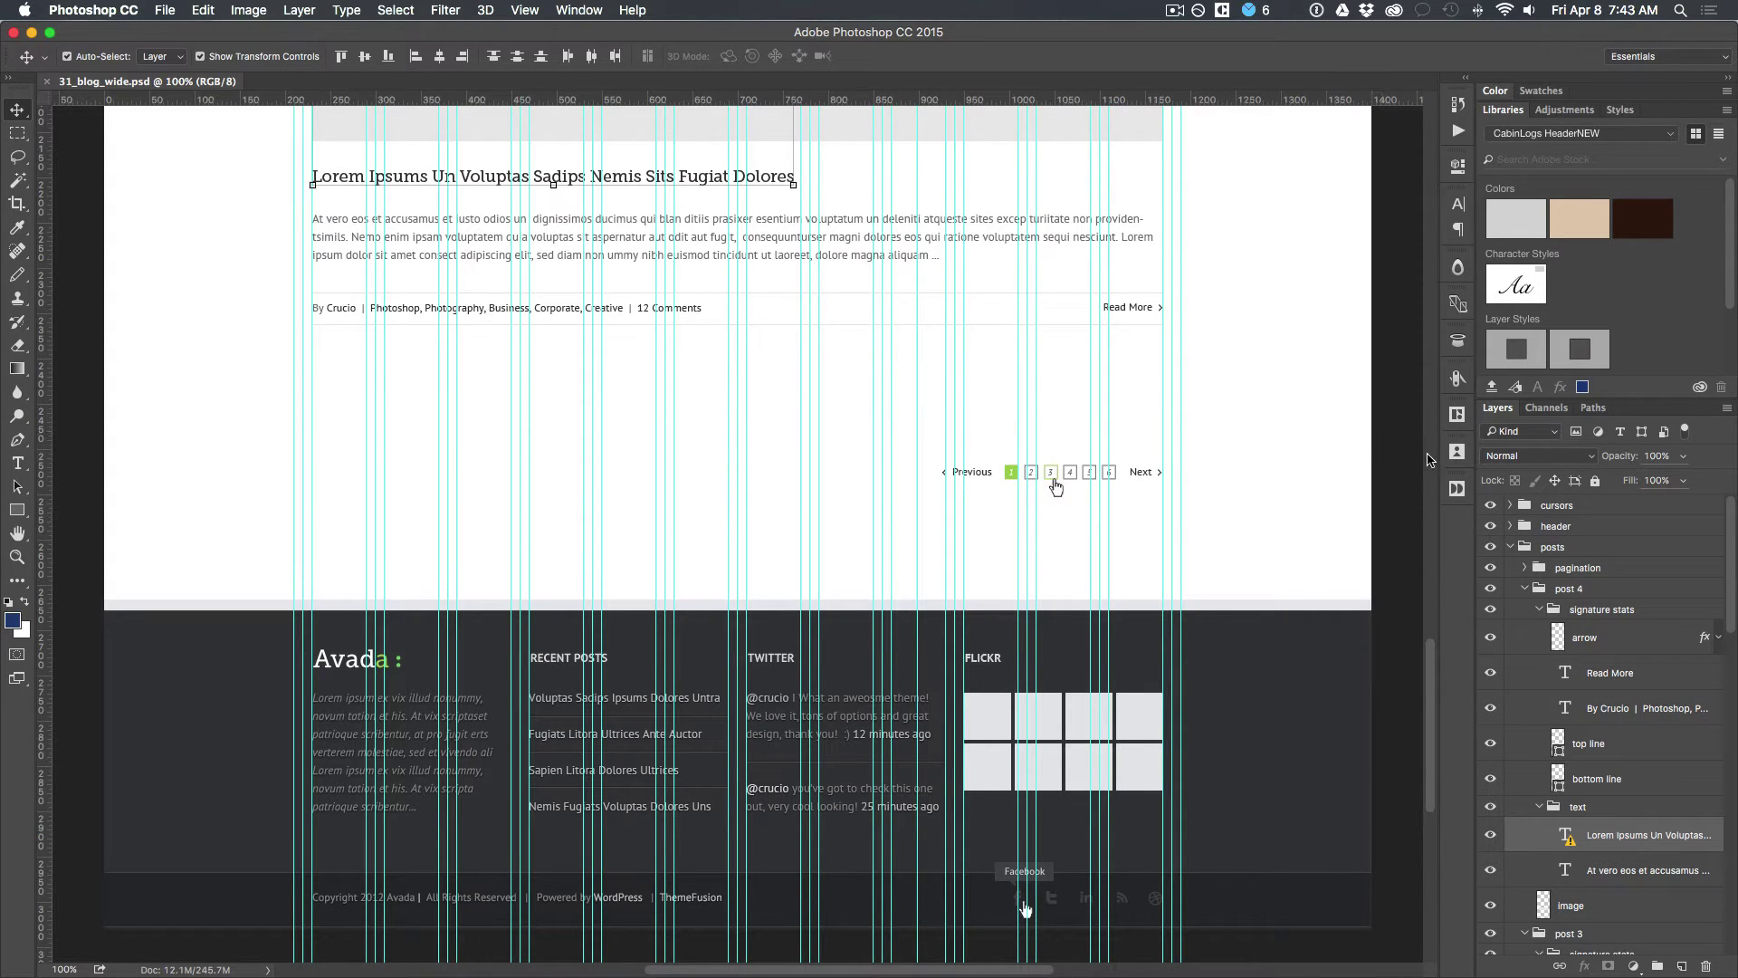
left_click(1457, 413)
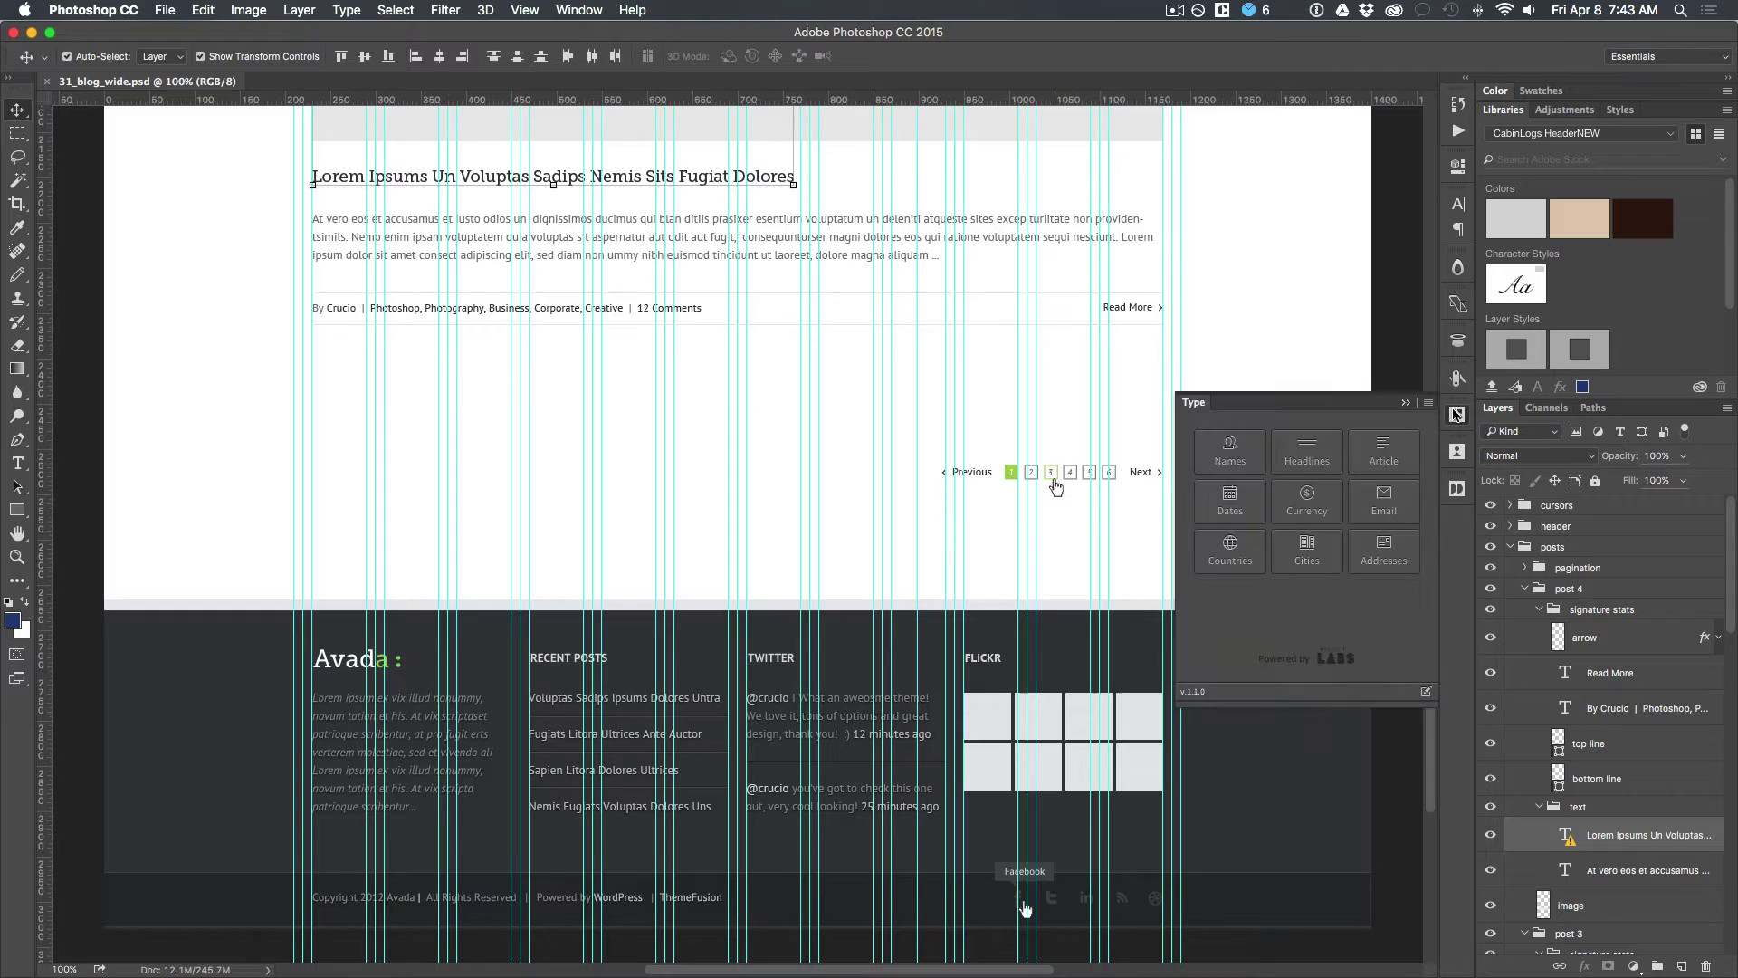
Step: Fill the four selected titles with Headlines > Advertising text, accepting each font-substitution warning
left_click(1319, 455)
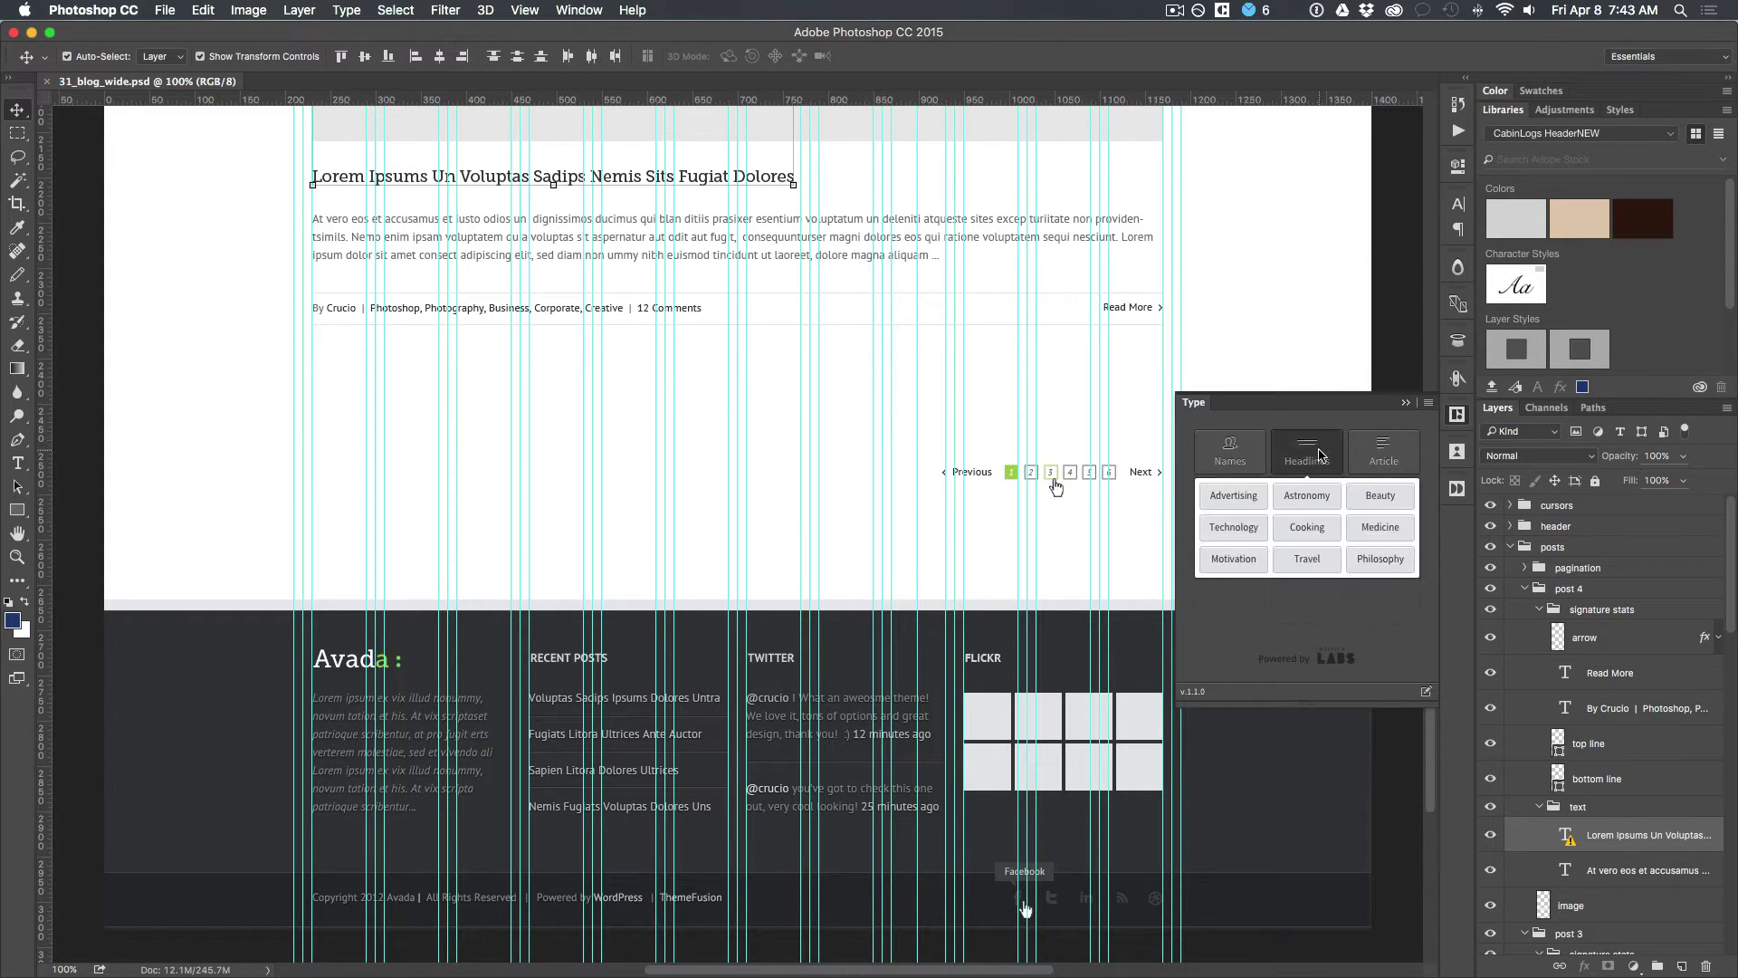
left_click(1233, 519)
left_click(1227, 498)
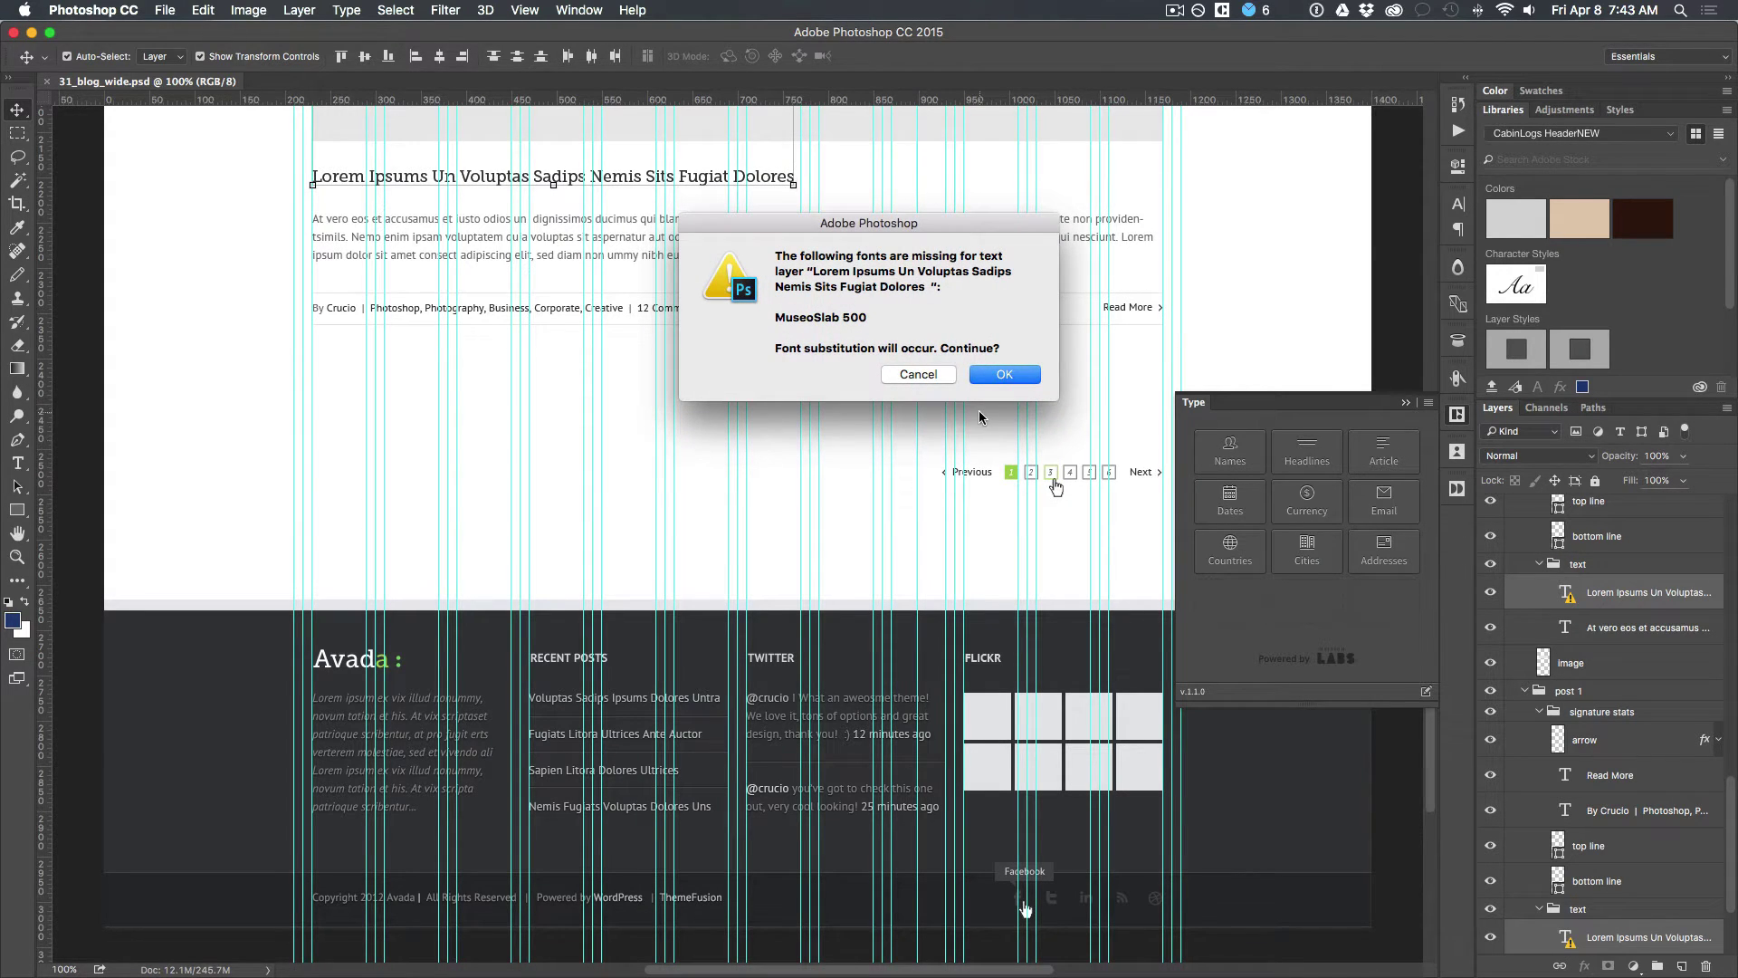
left_click(1004, 377)
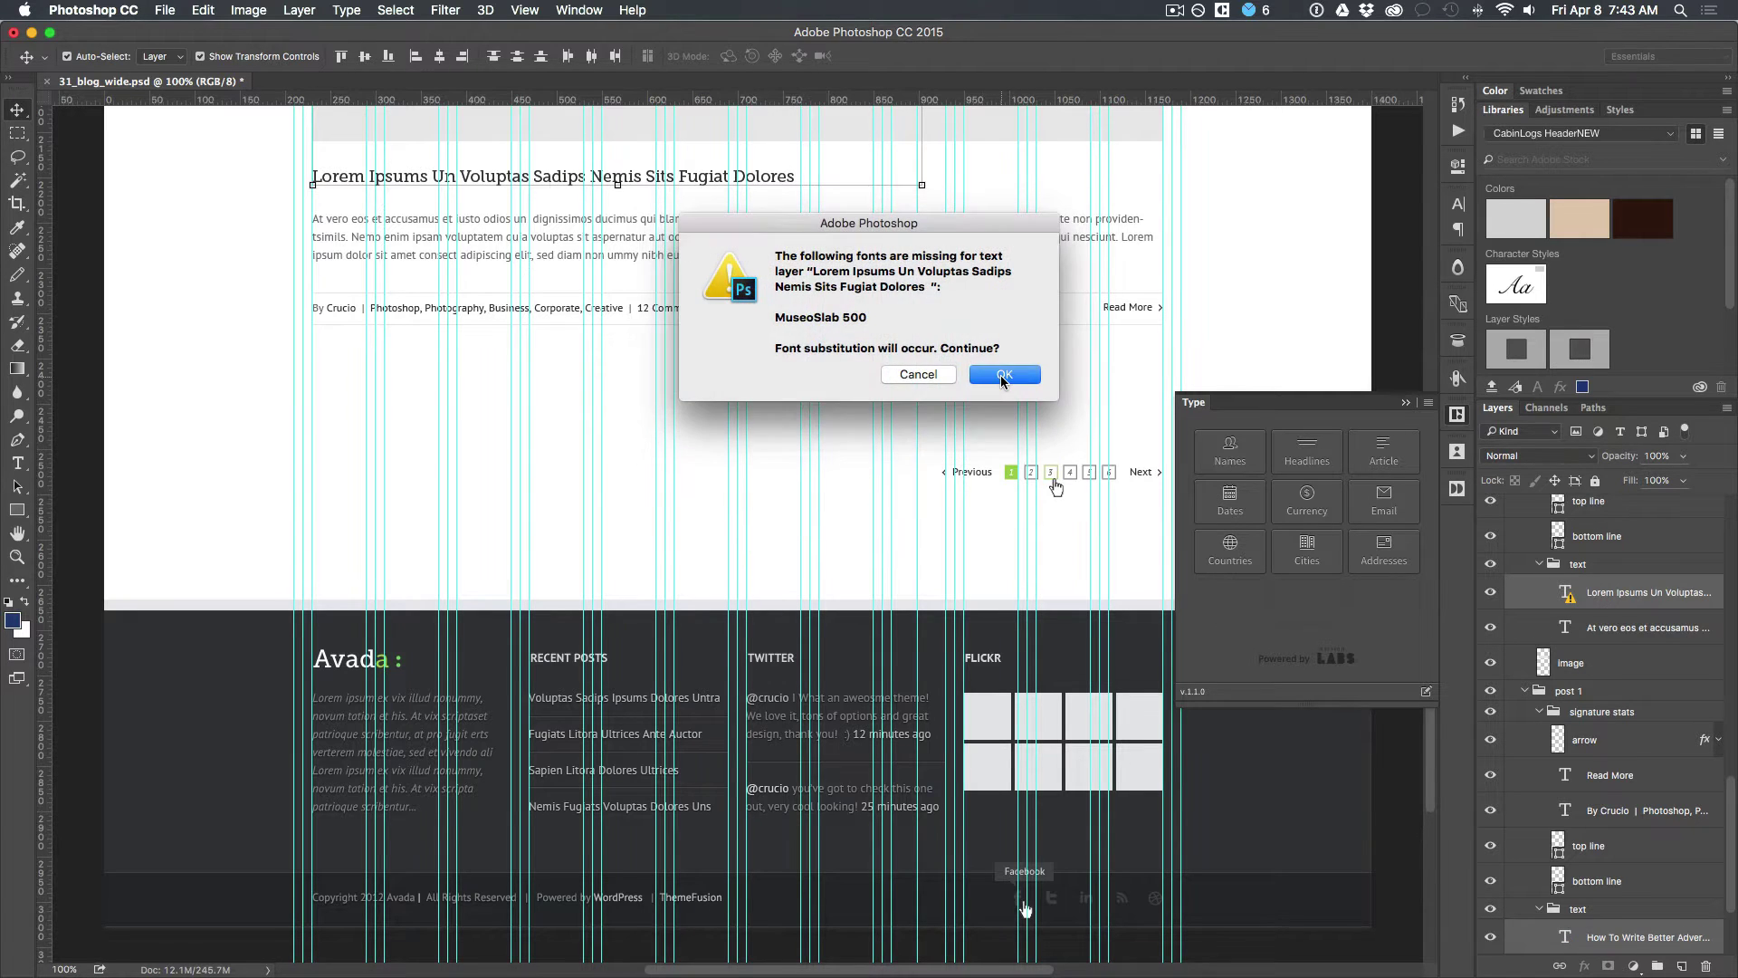
left_click(1003, 377)
left_click(1003, 377)
left_click(1003, 376)
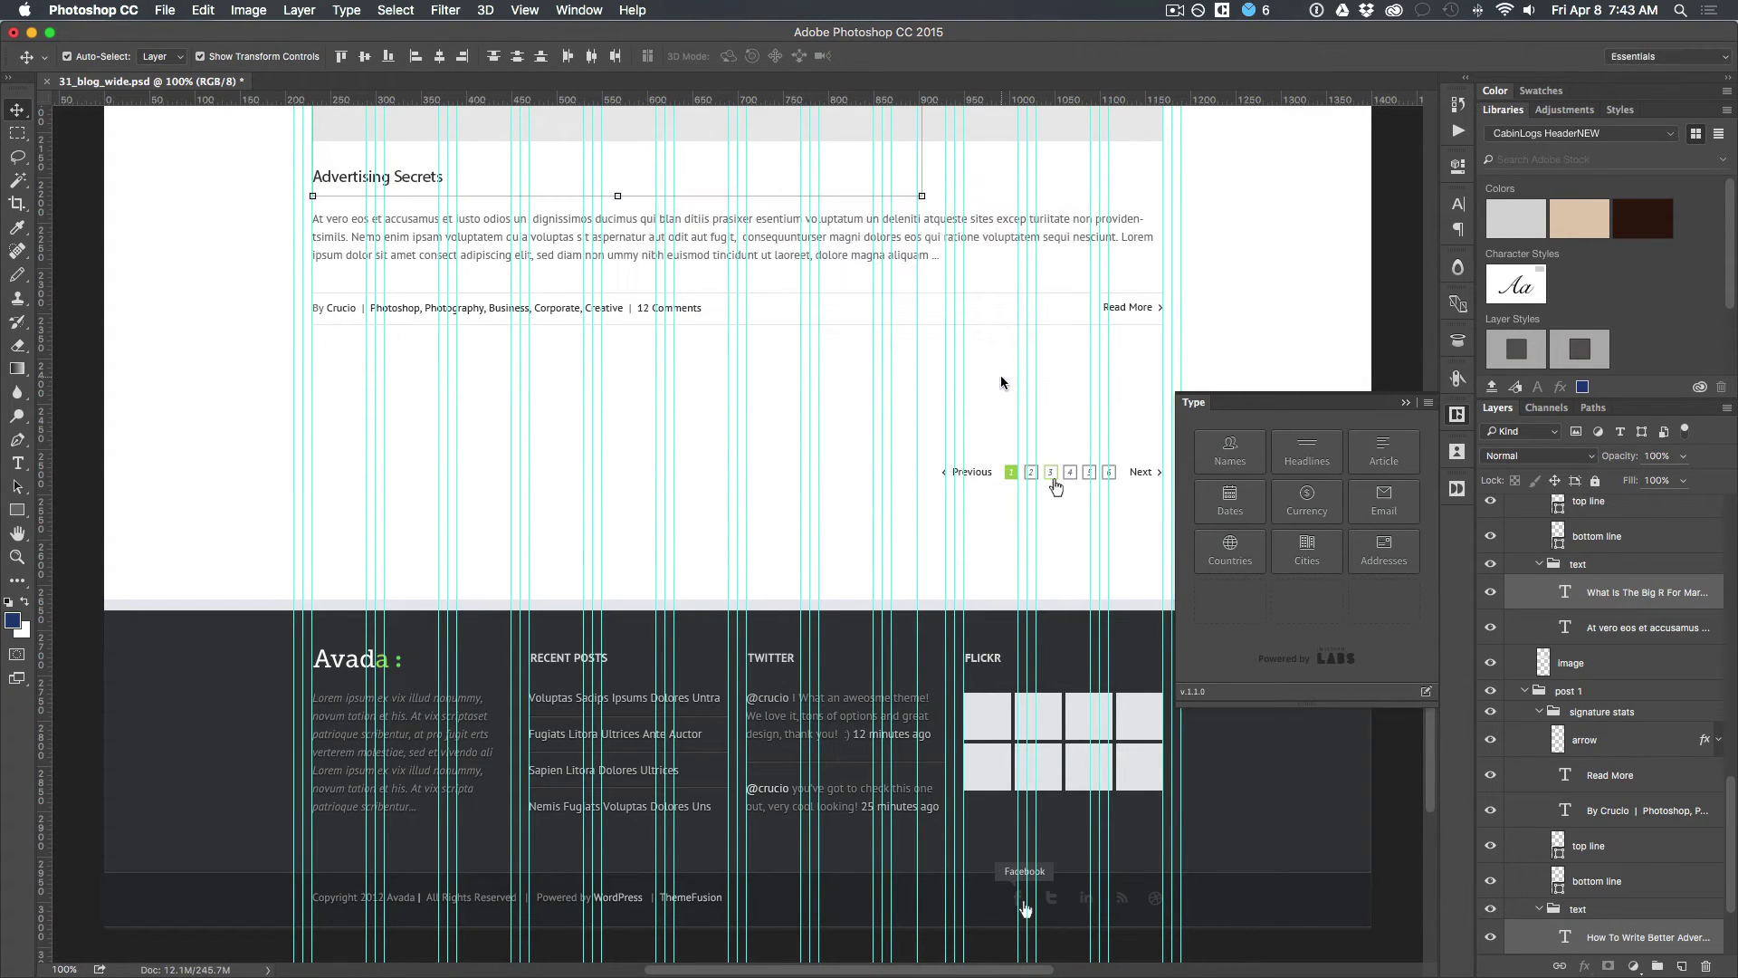
scroll(746, 332, "up", 8)
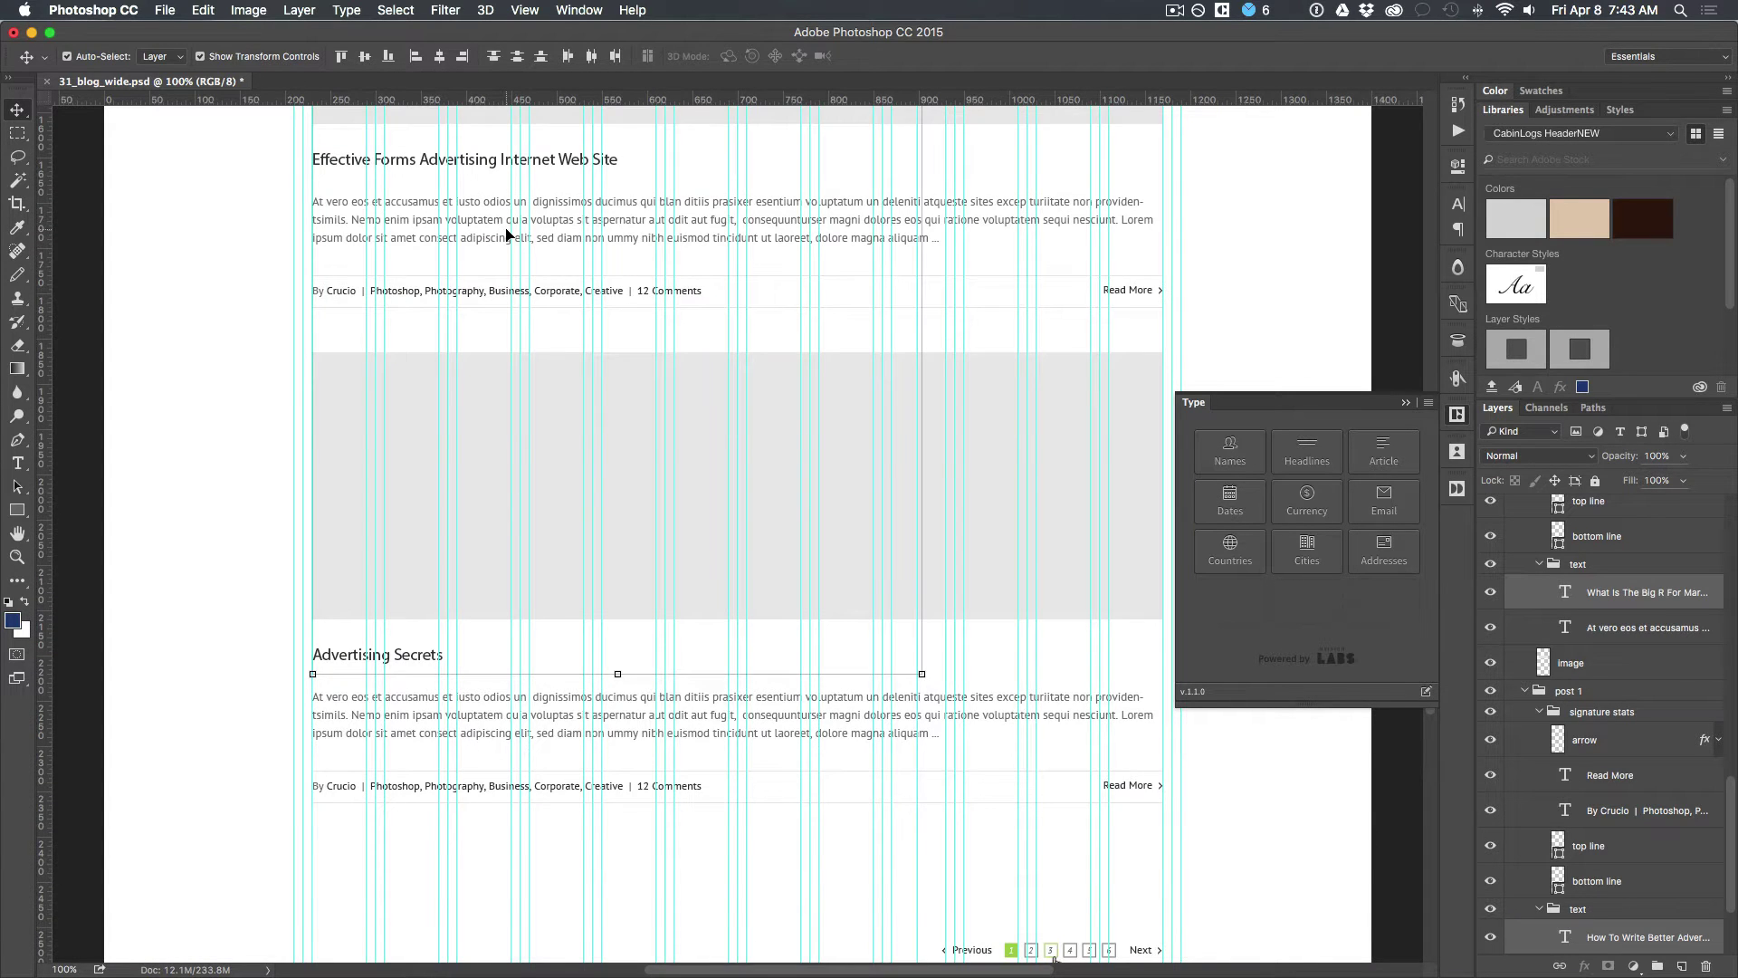
scroll(507, 235, "up", 20)
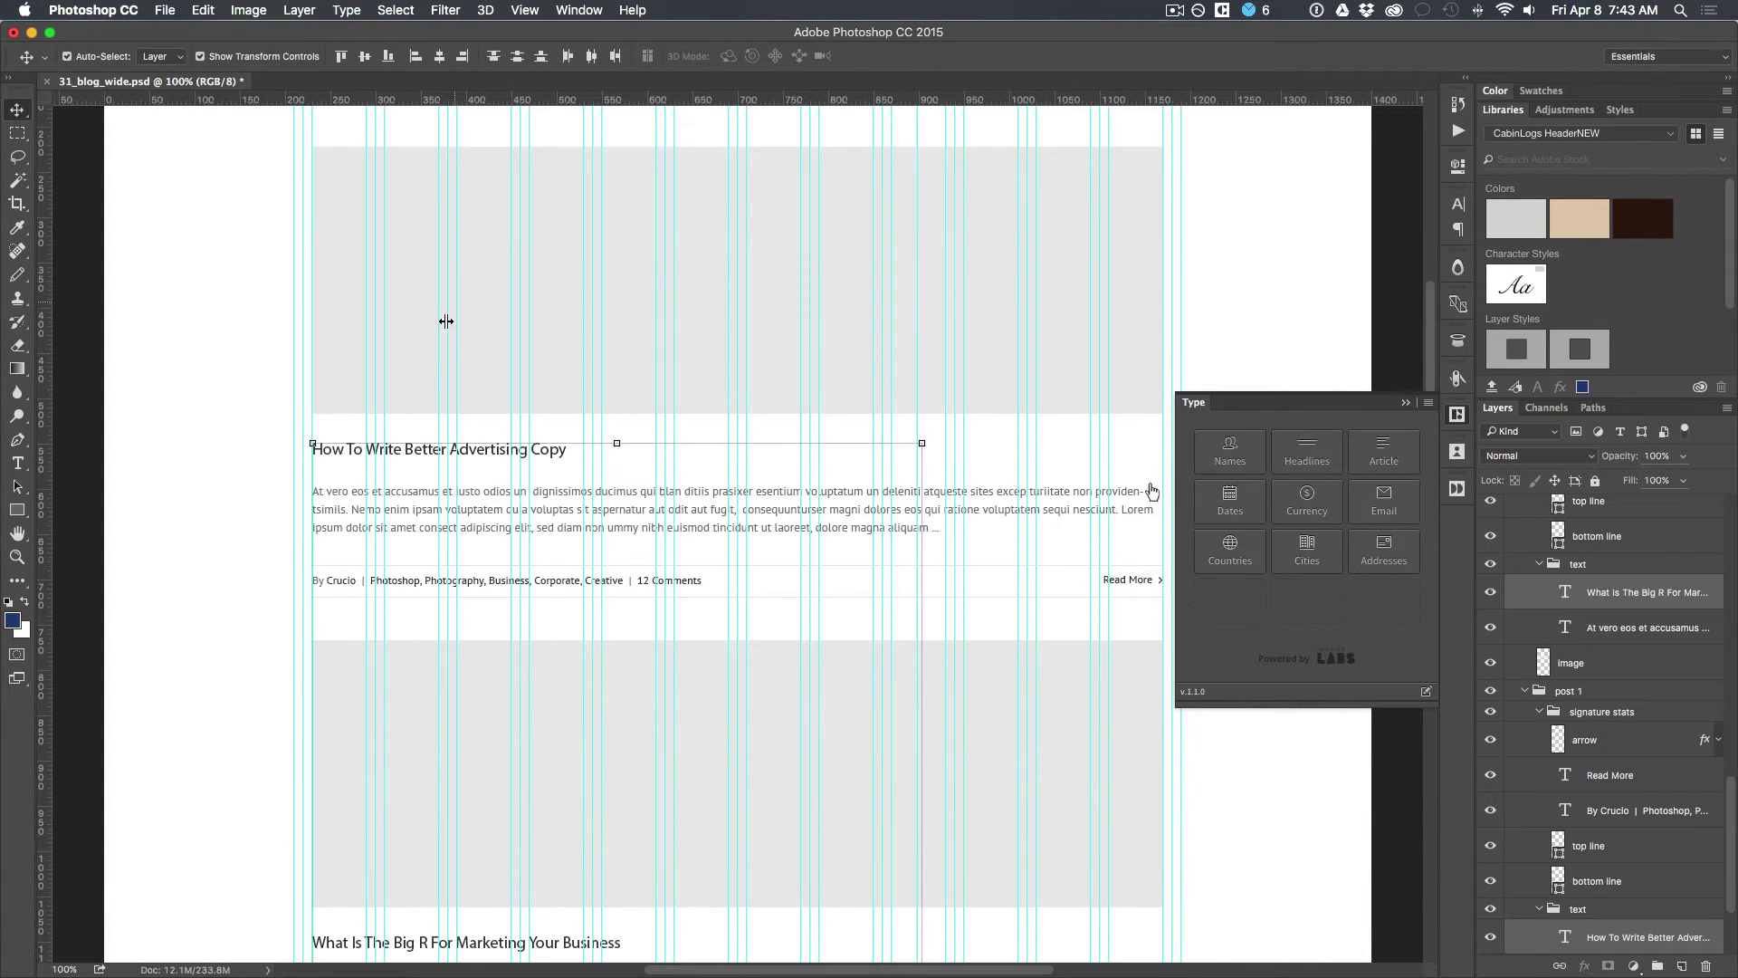
scroll(443, 317, "up", 7)
scroll(444, 360, "down", 8)
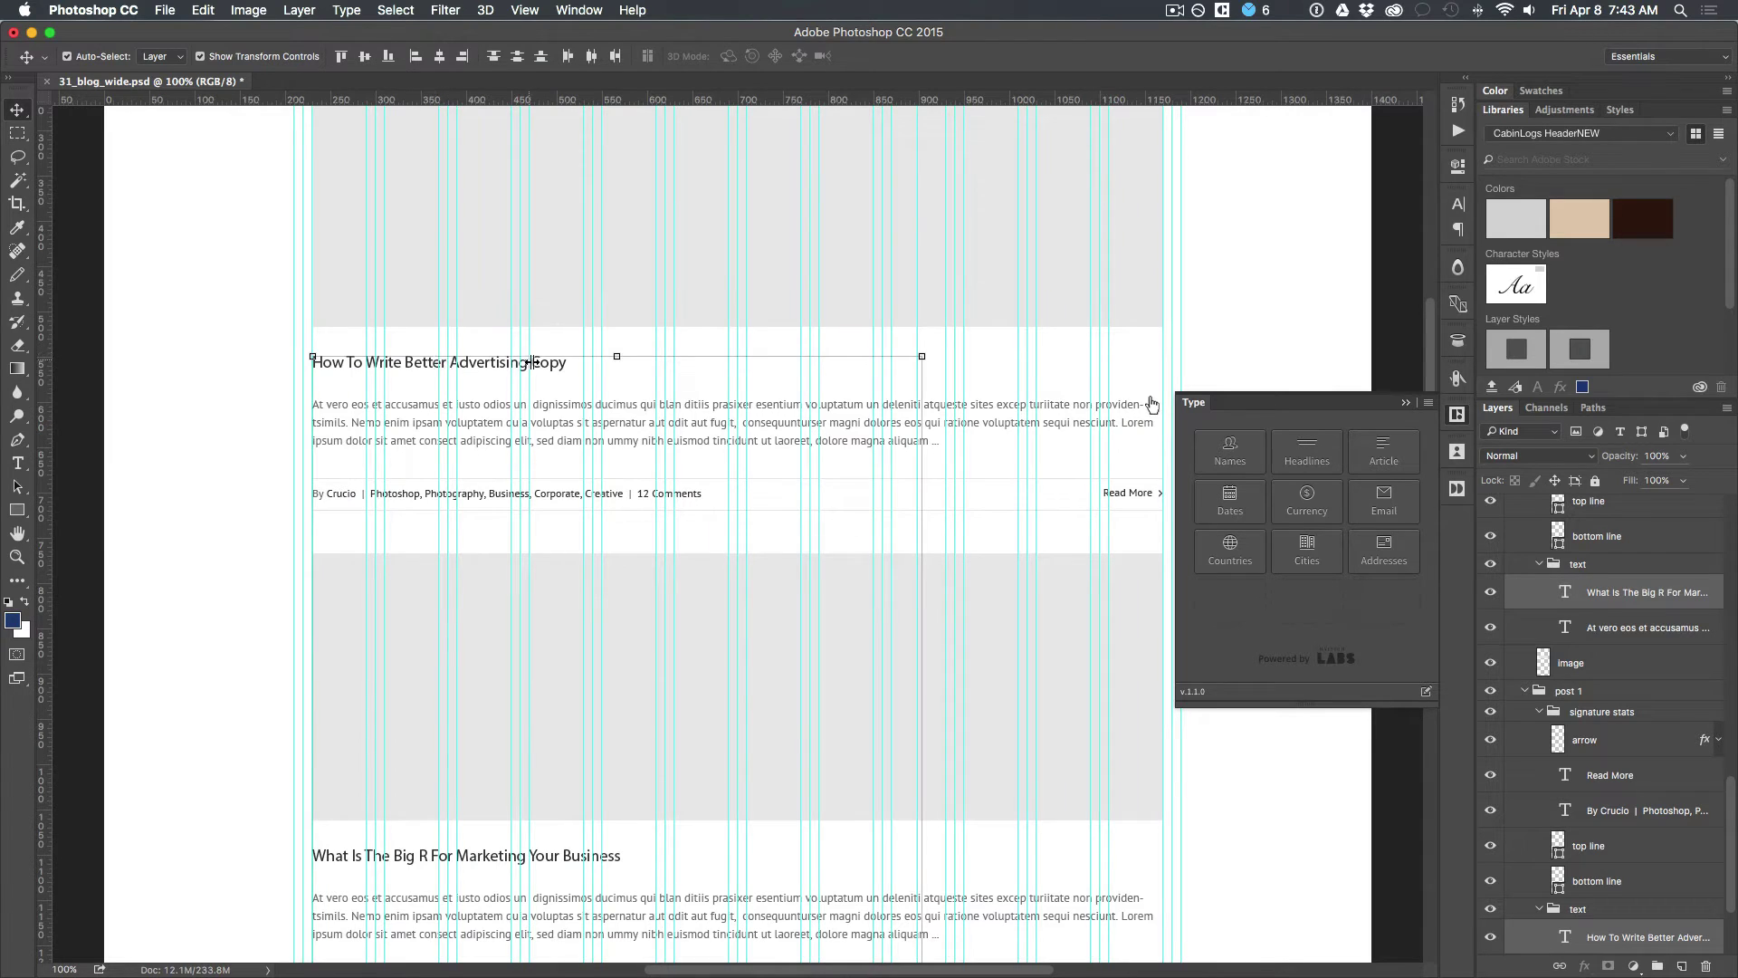
Step: Select the body text layers of the four posts, from How To Write to Advertising Secrets
left_click(693, 433)
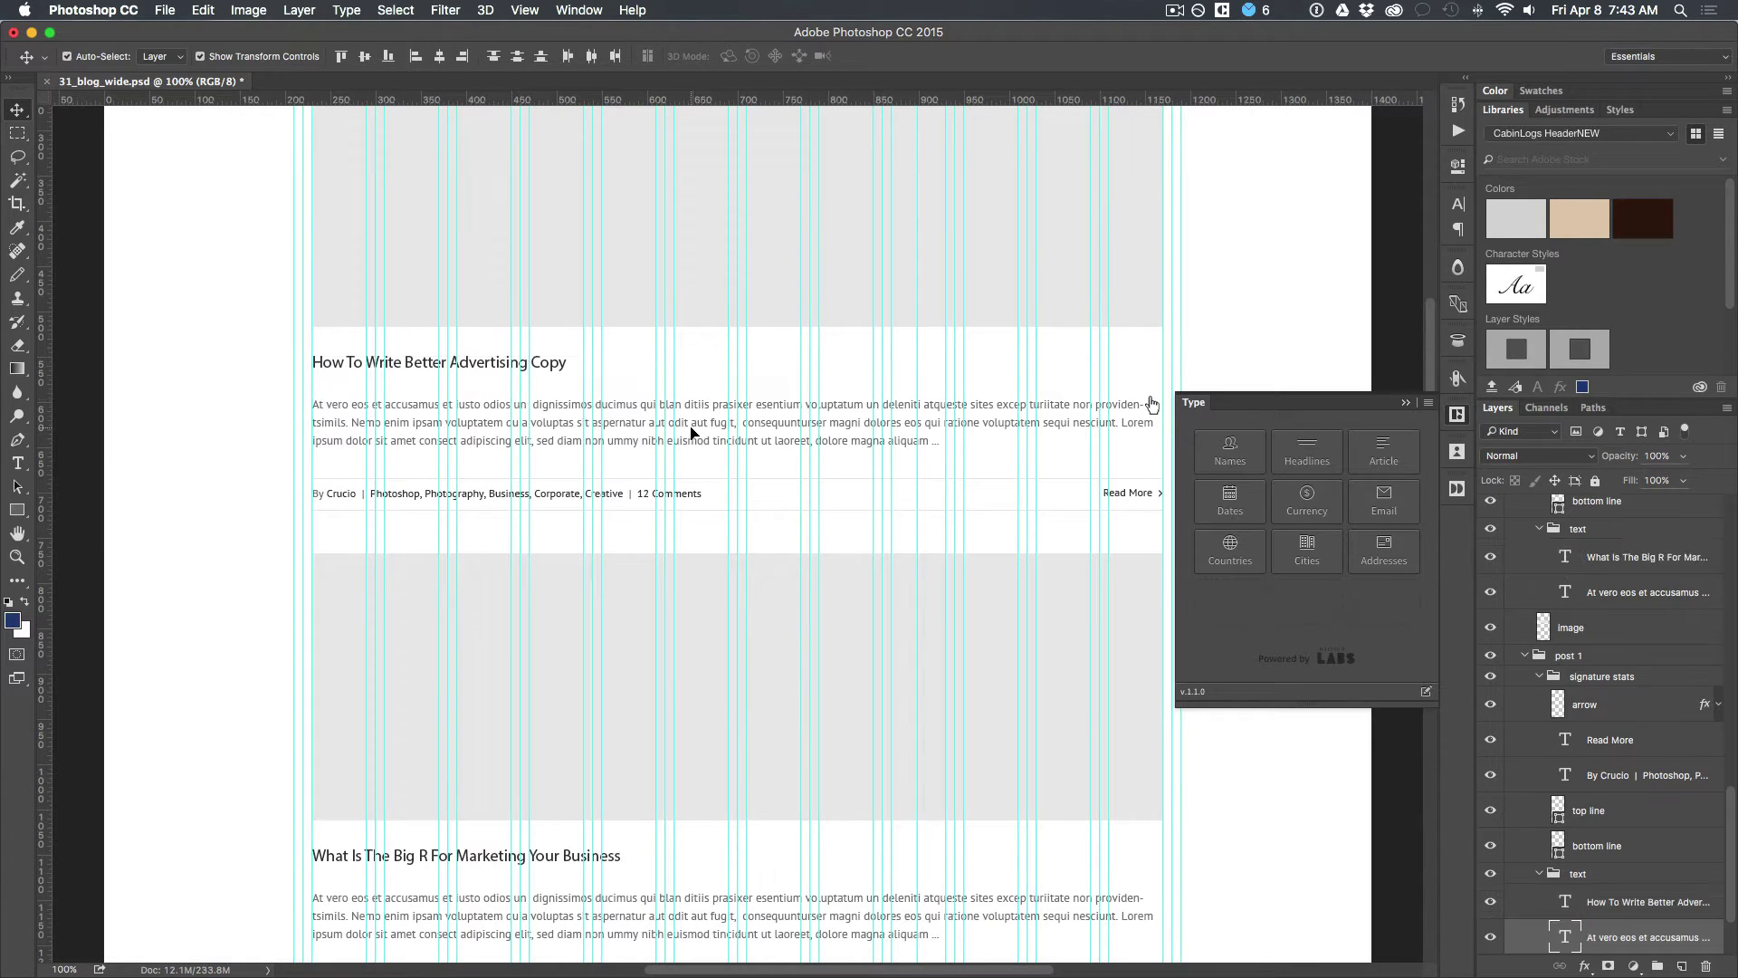
scroll(610, 621, "down", 3)
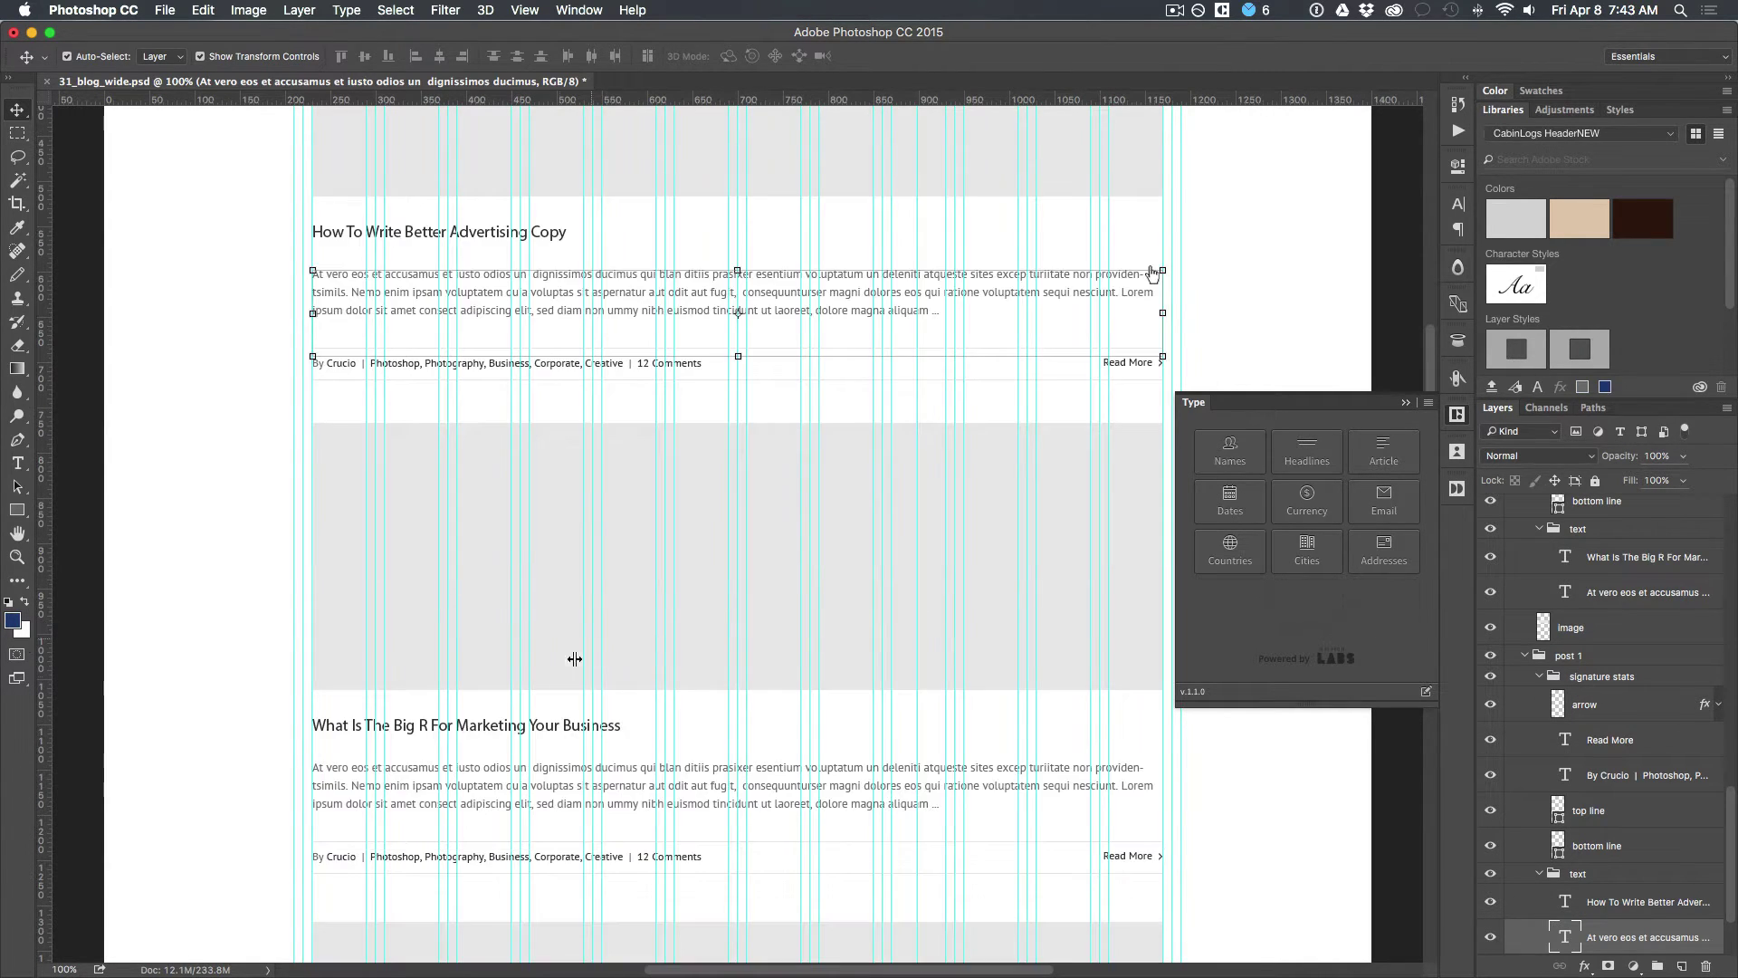
left_click(554, 791, "shift")
scroll(556, 792, "down", 8)
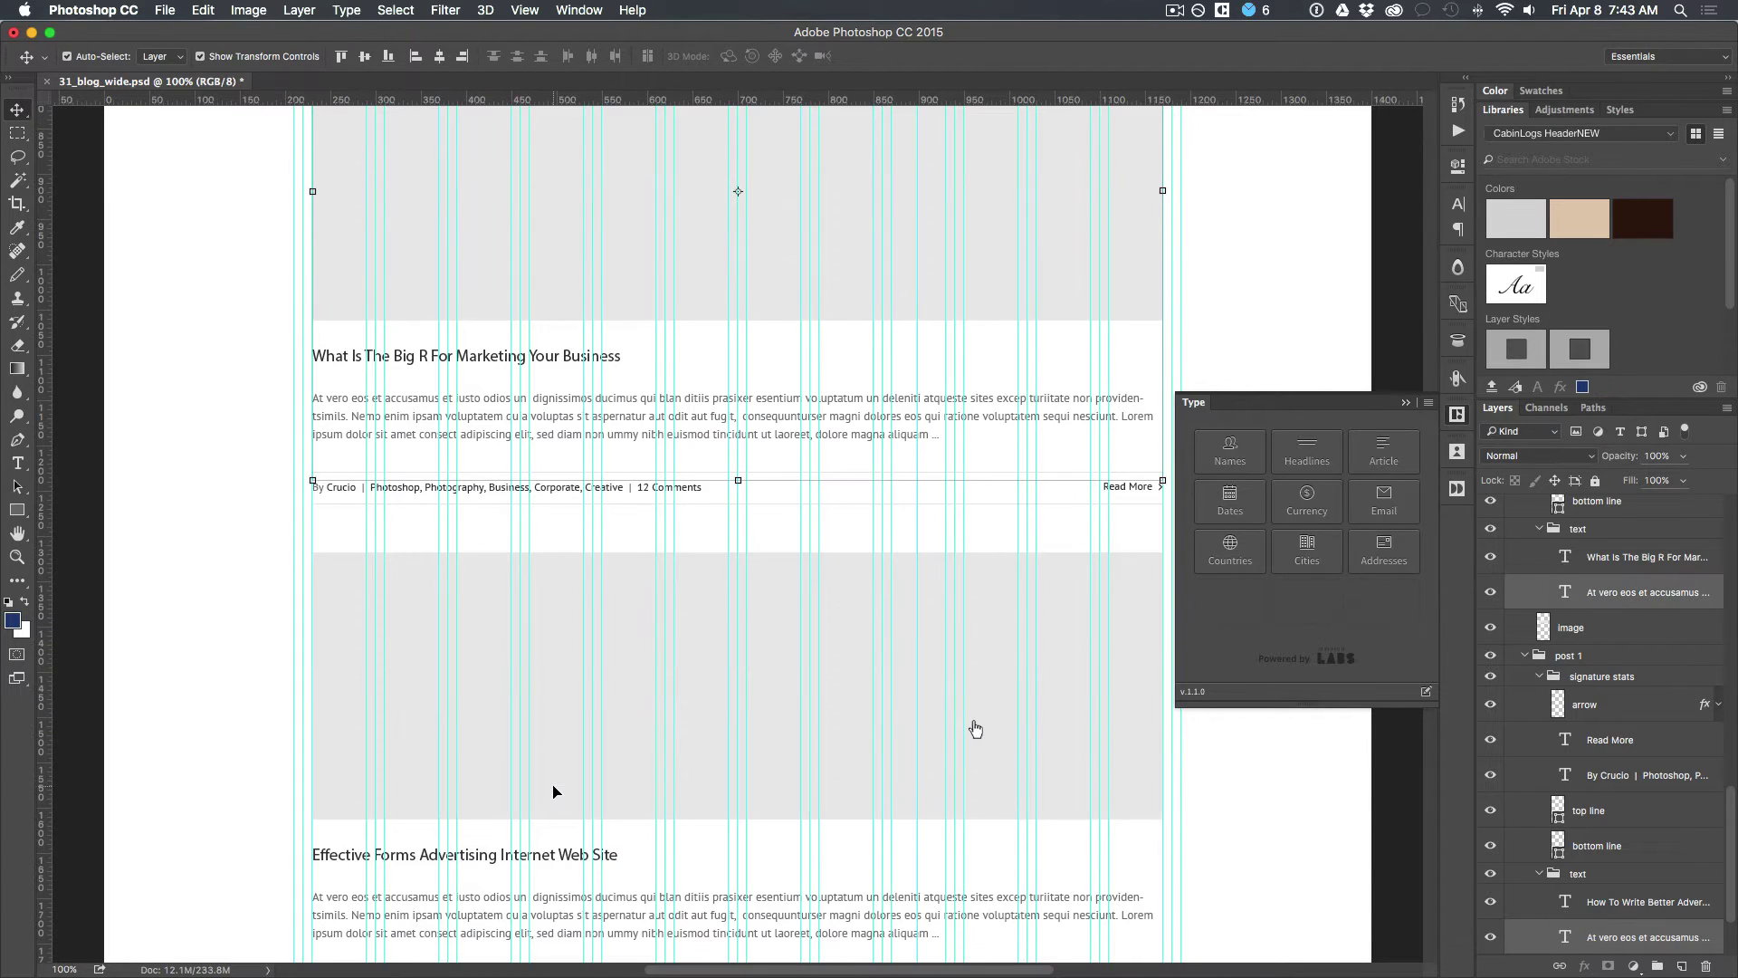
left_click(574, 905, "shift")
scroll(571, 904, "down", 10)
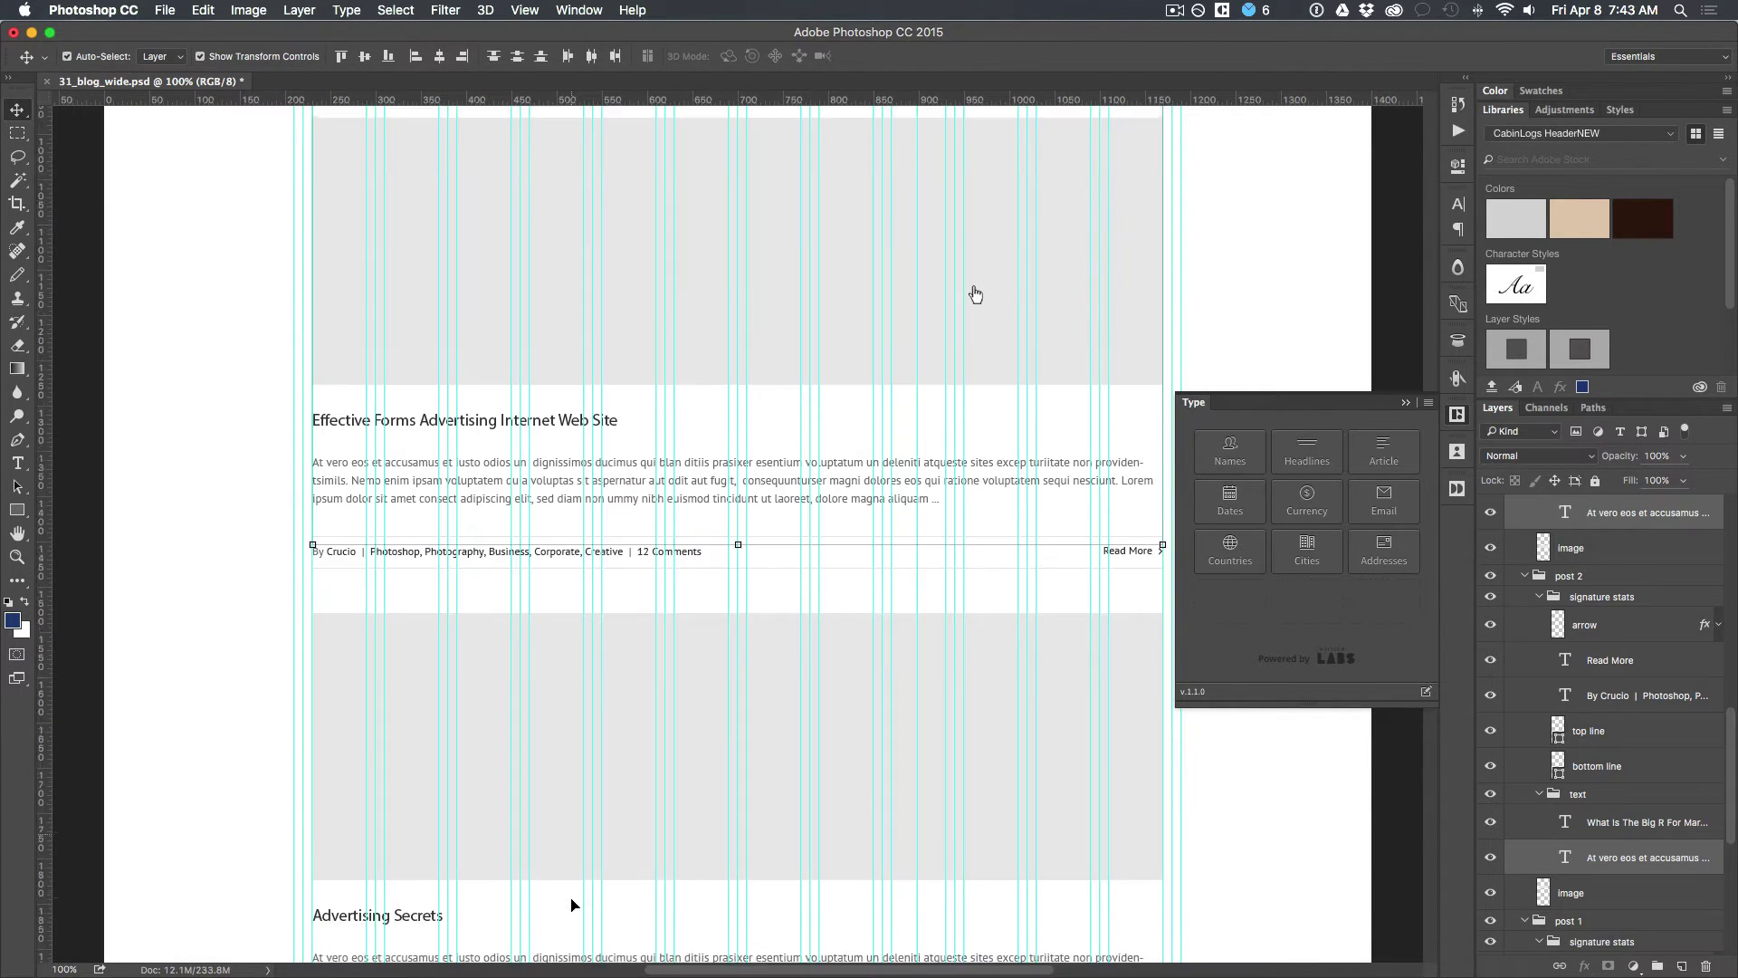
scroll(571, 904, "down", 3)
left_click(557, 851, "shift")
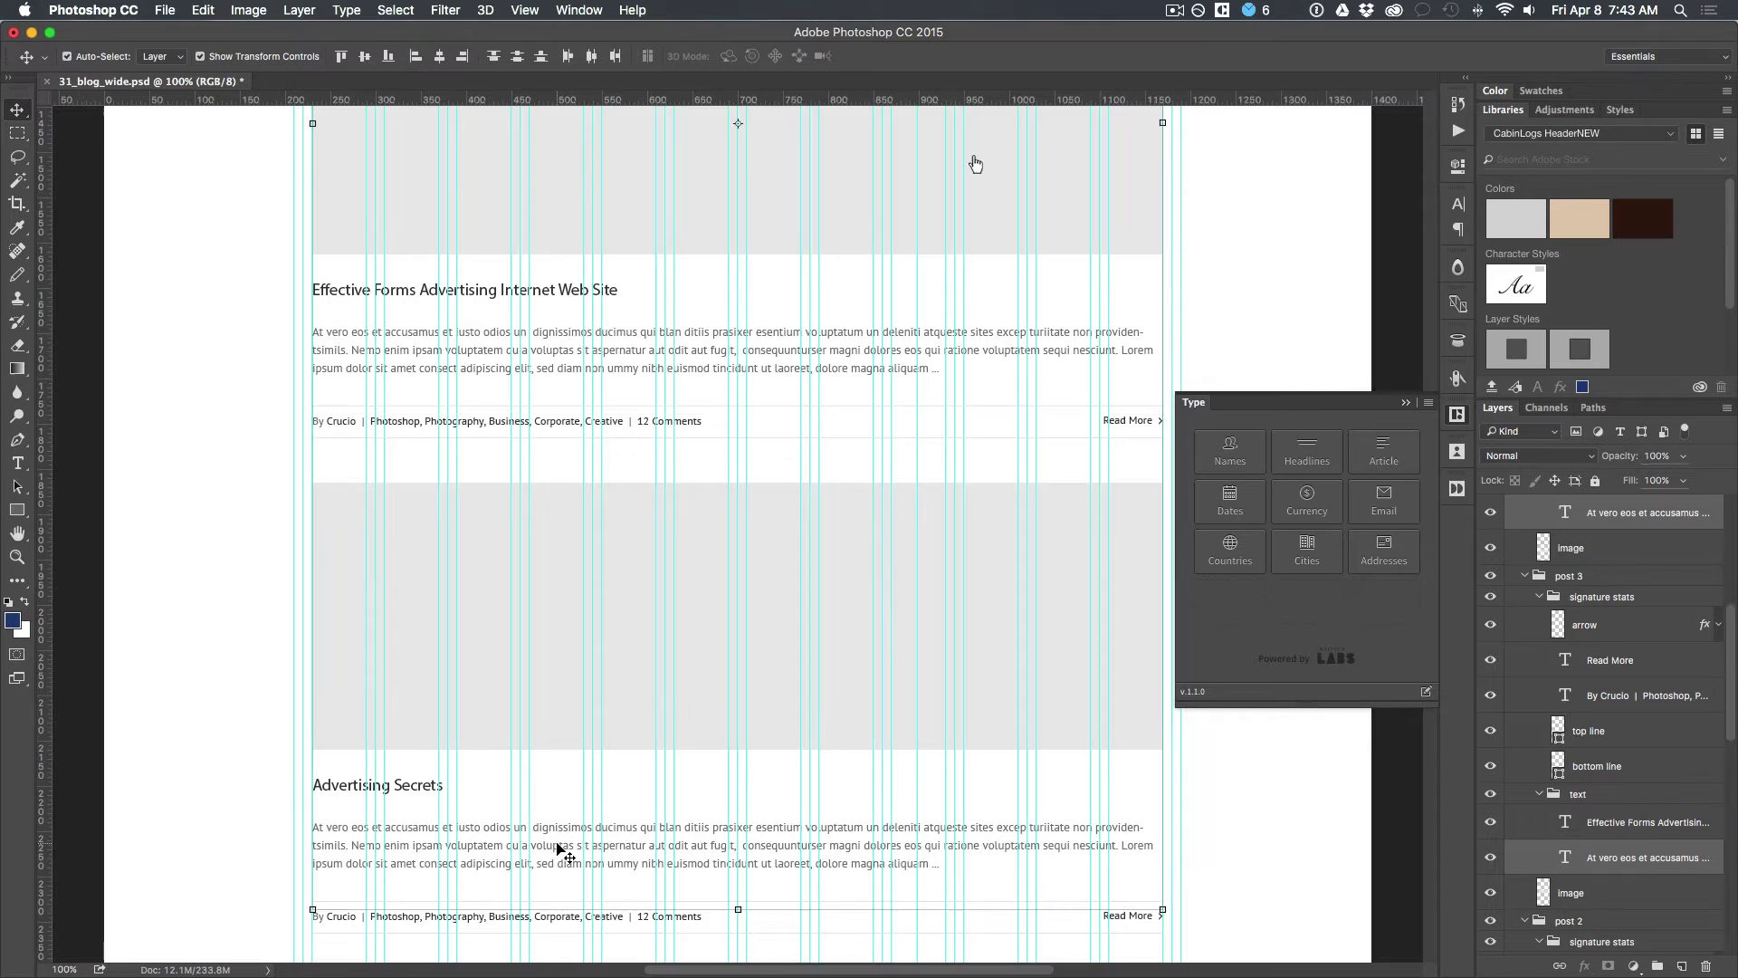
Step: Replace the selected body text with Article > Advertising content
left_click(1380, 448)
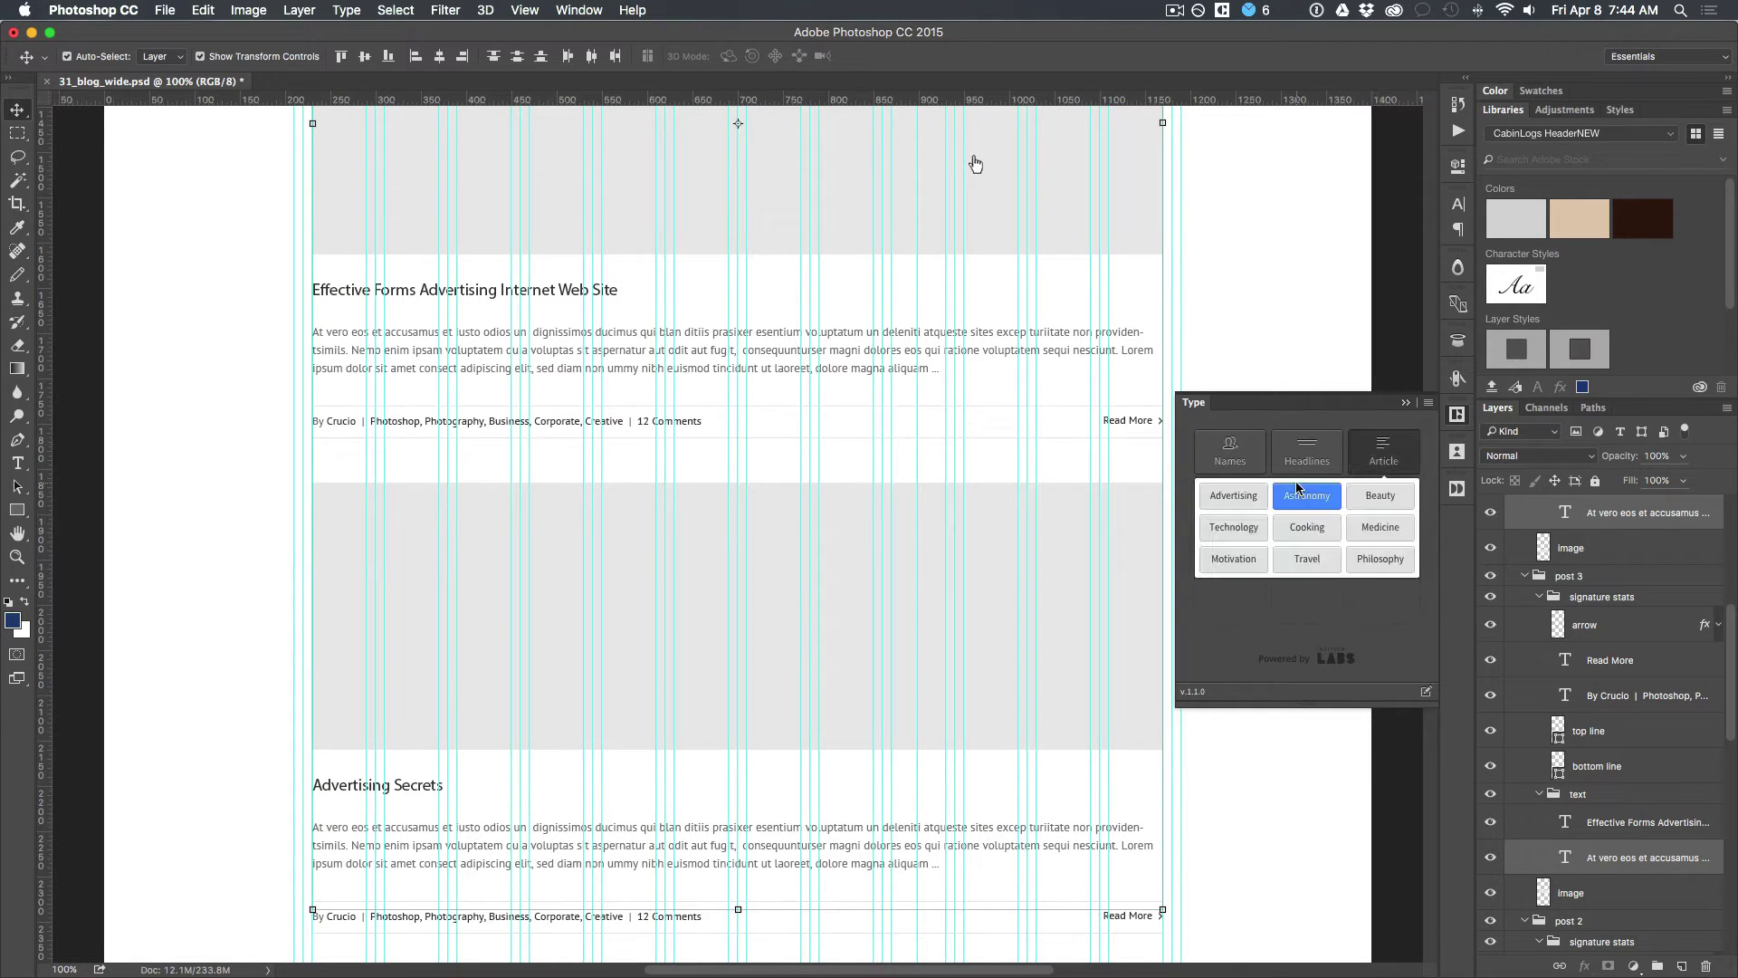
left_click(1235, 497)
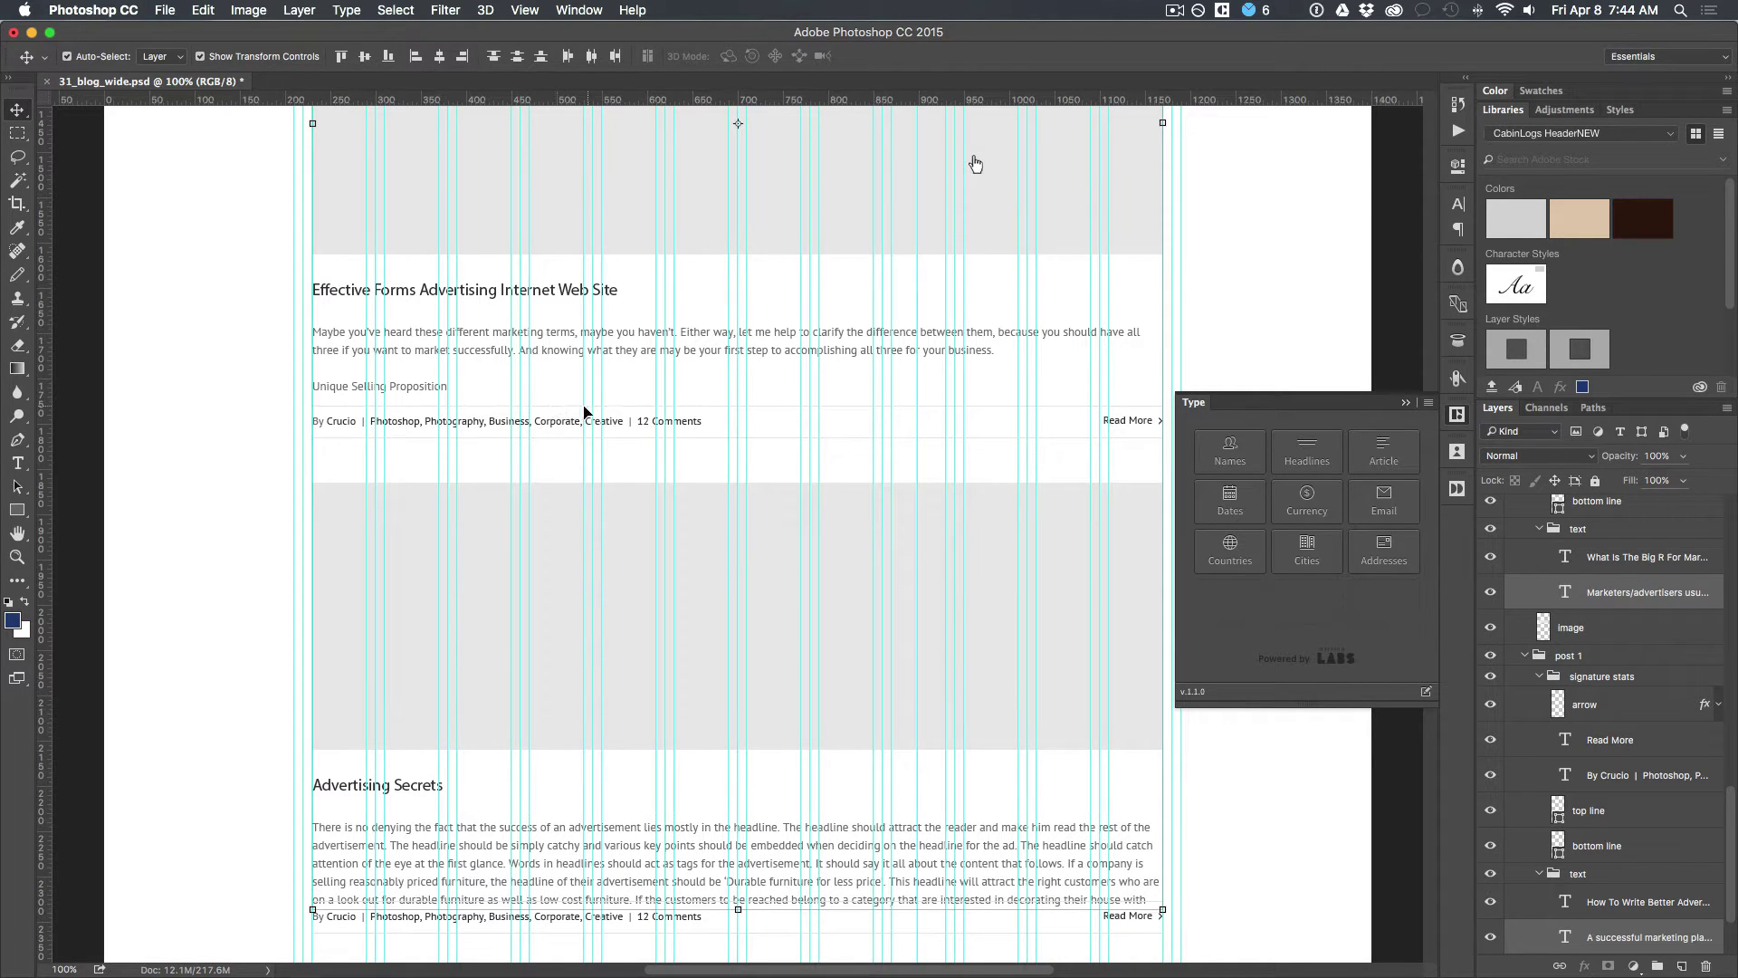
scroll(552, 413, "down", 4)
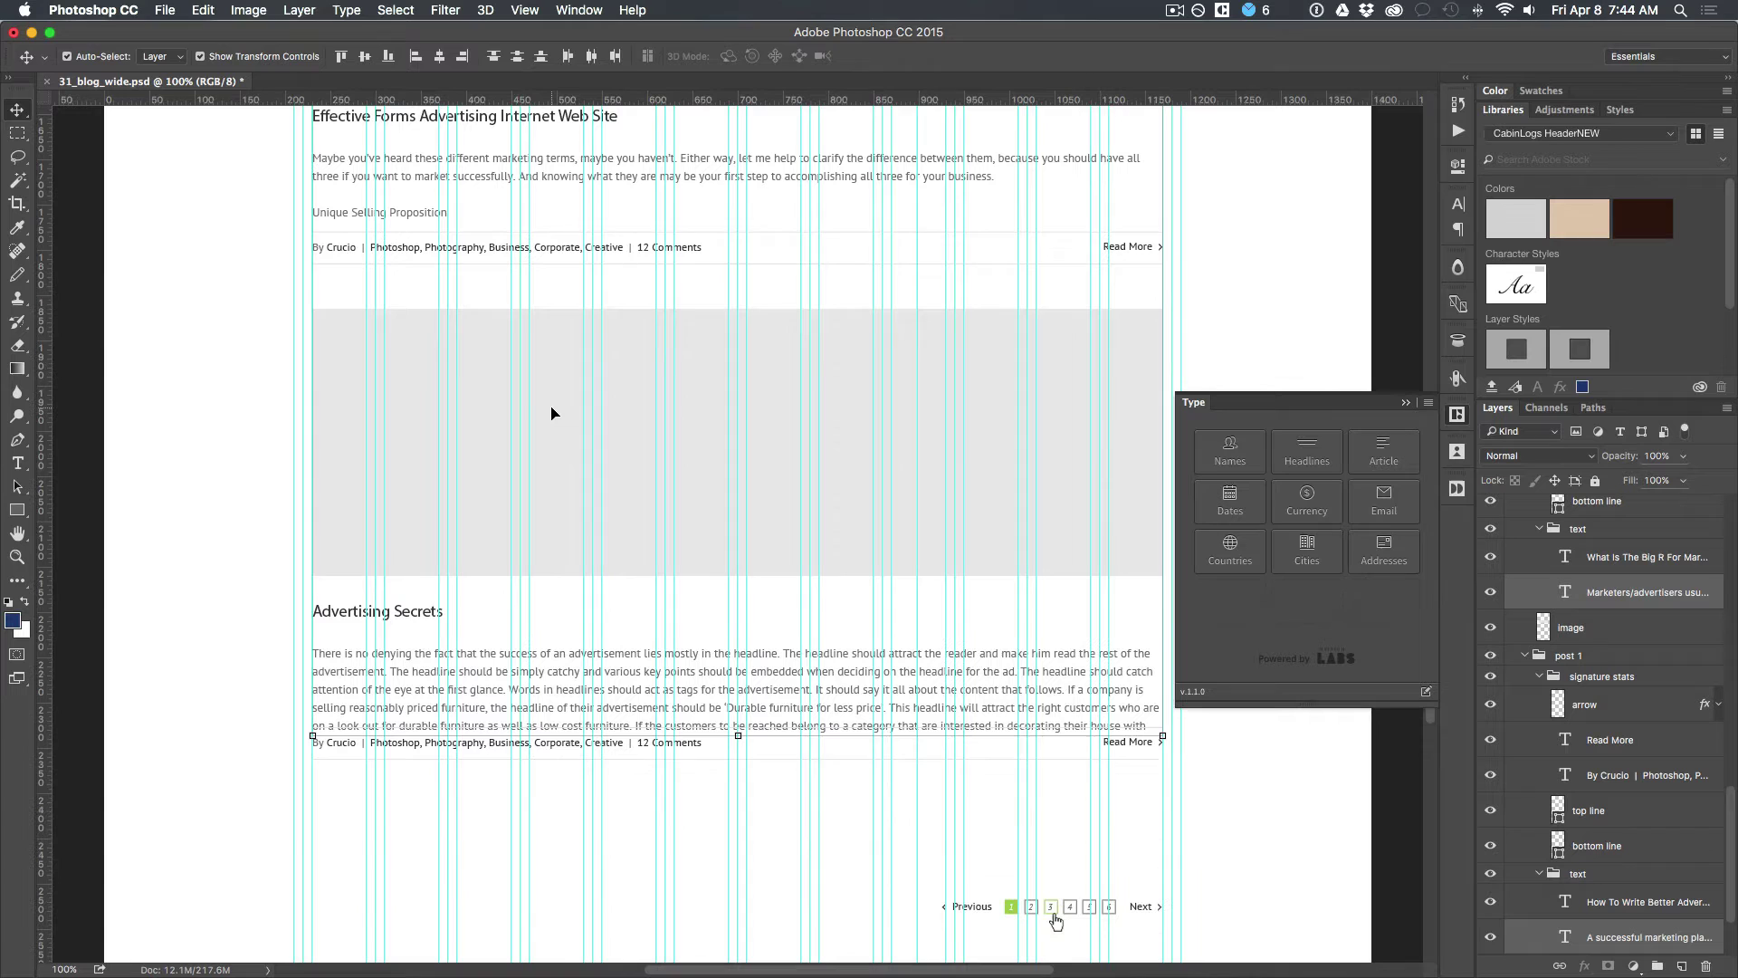
scroll(552, 413, "up", 5)
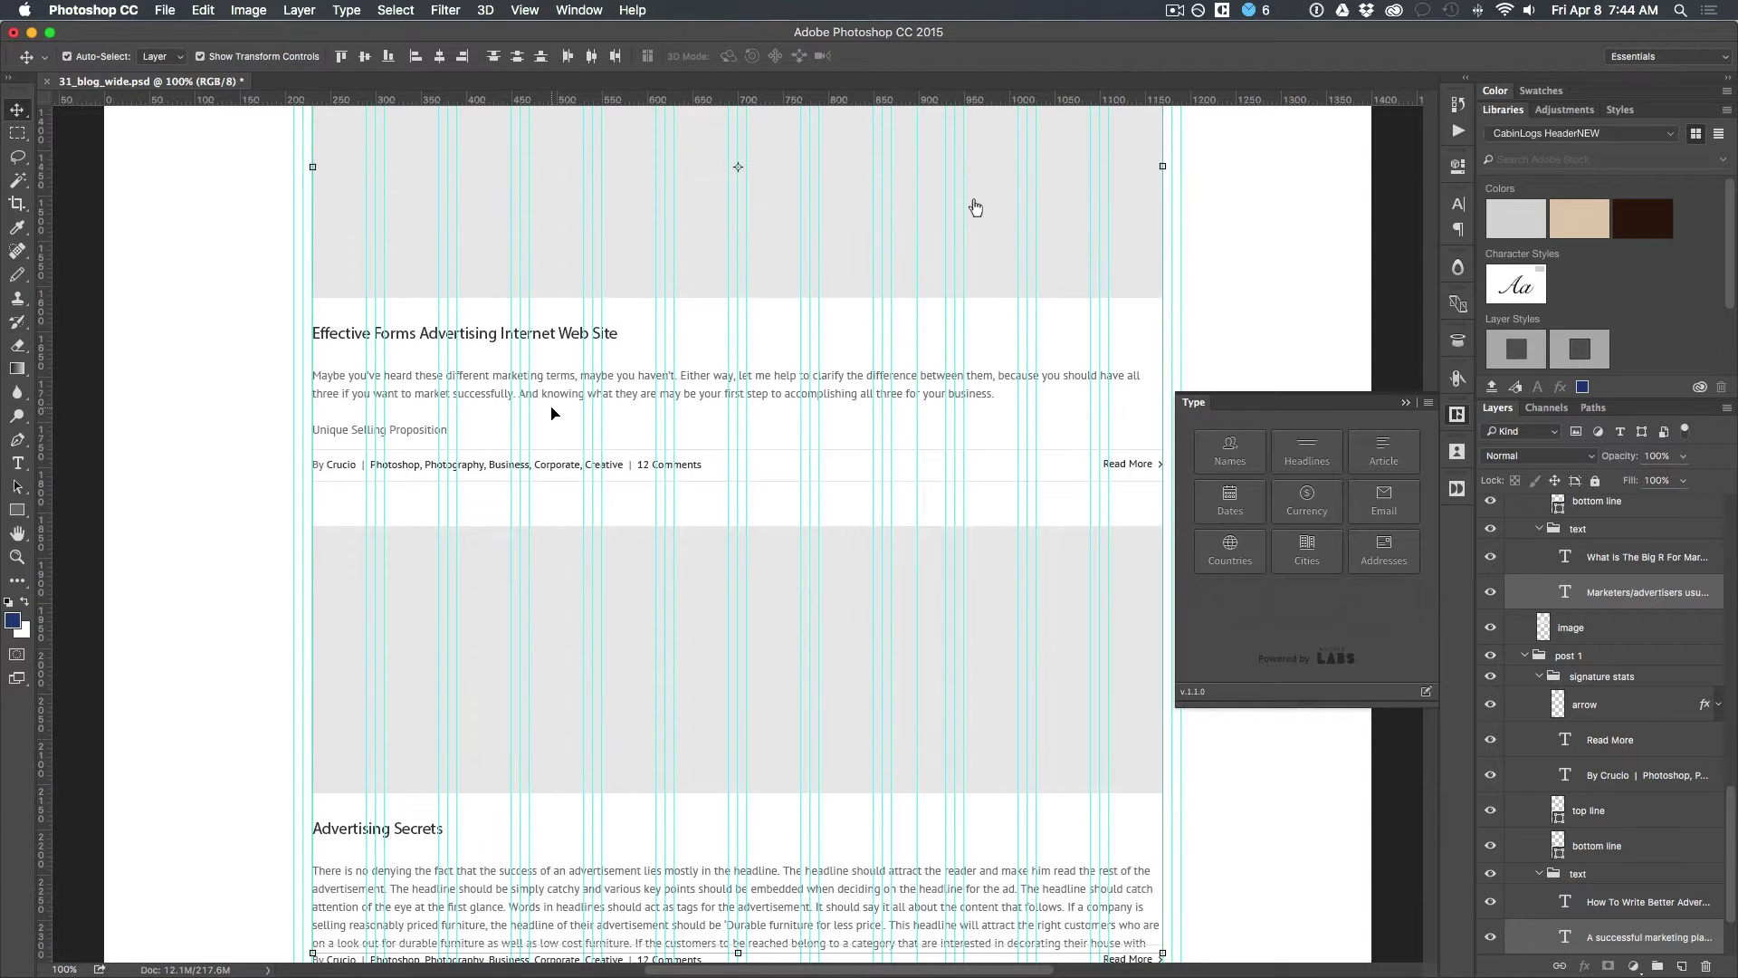
Step: In the Open dialog, browse to Downloads > Avada_Full_Package 2 > PSD > psd
key("super+o")
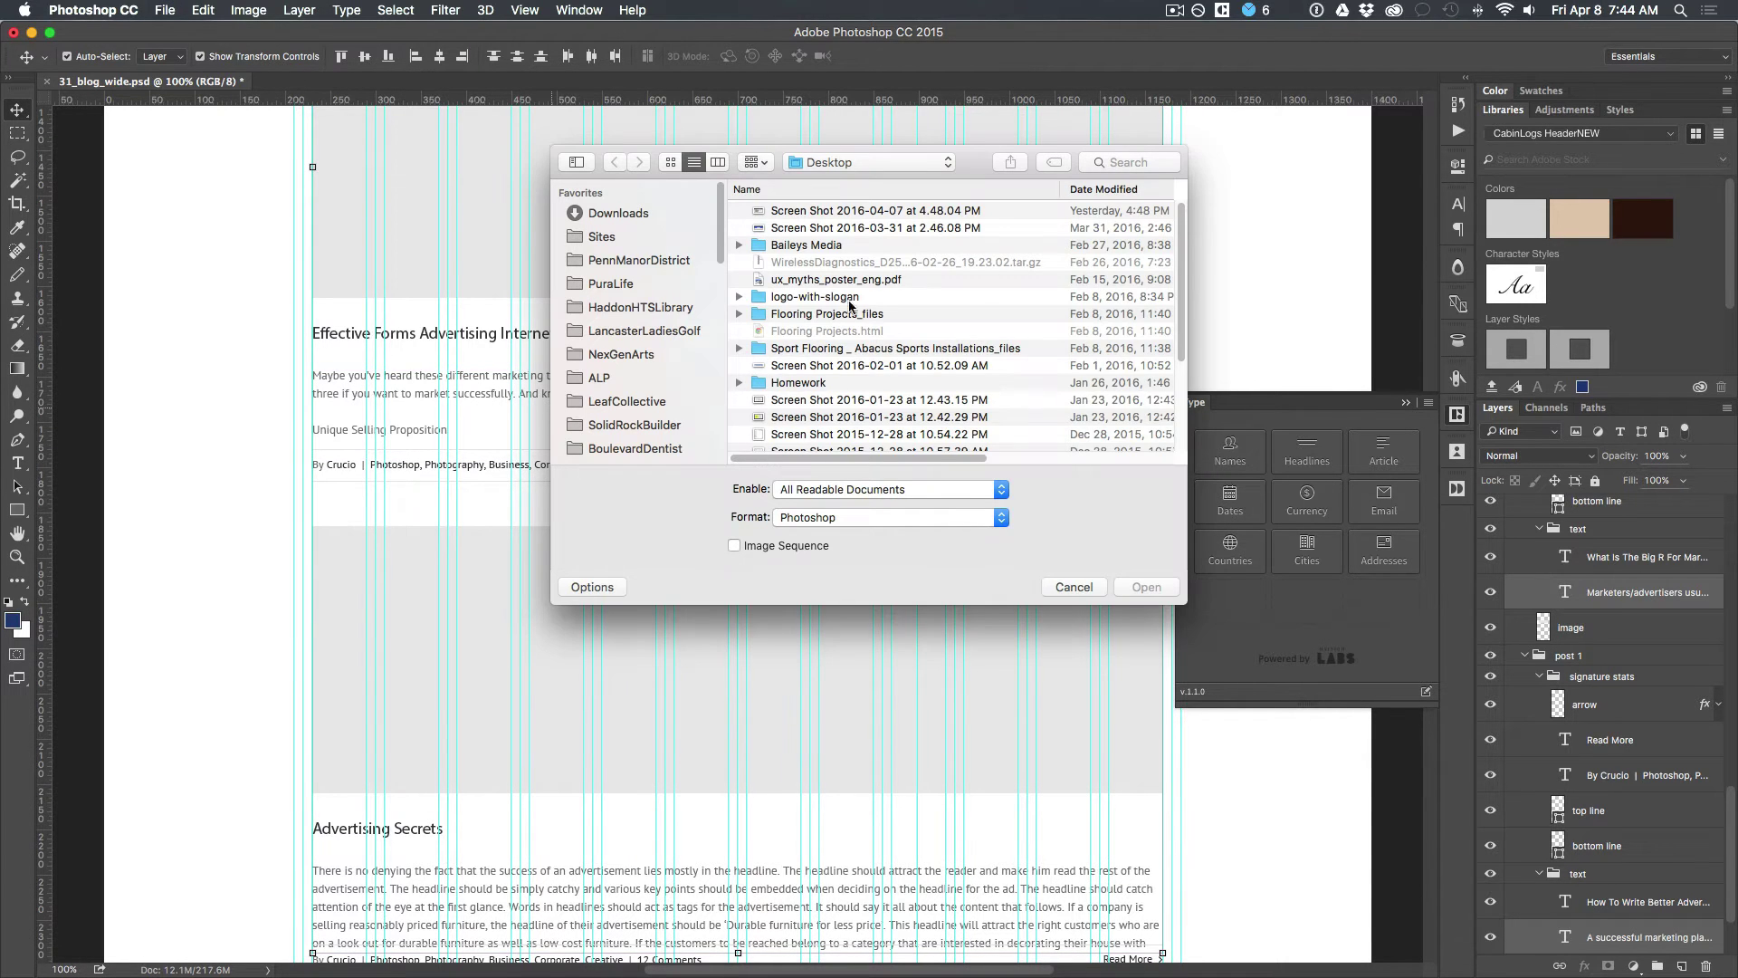
left_click(683, 218)
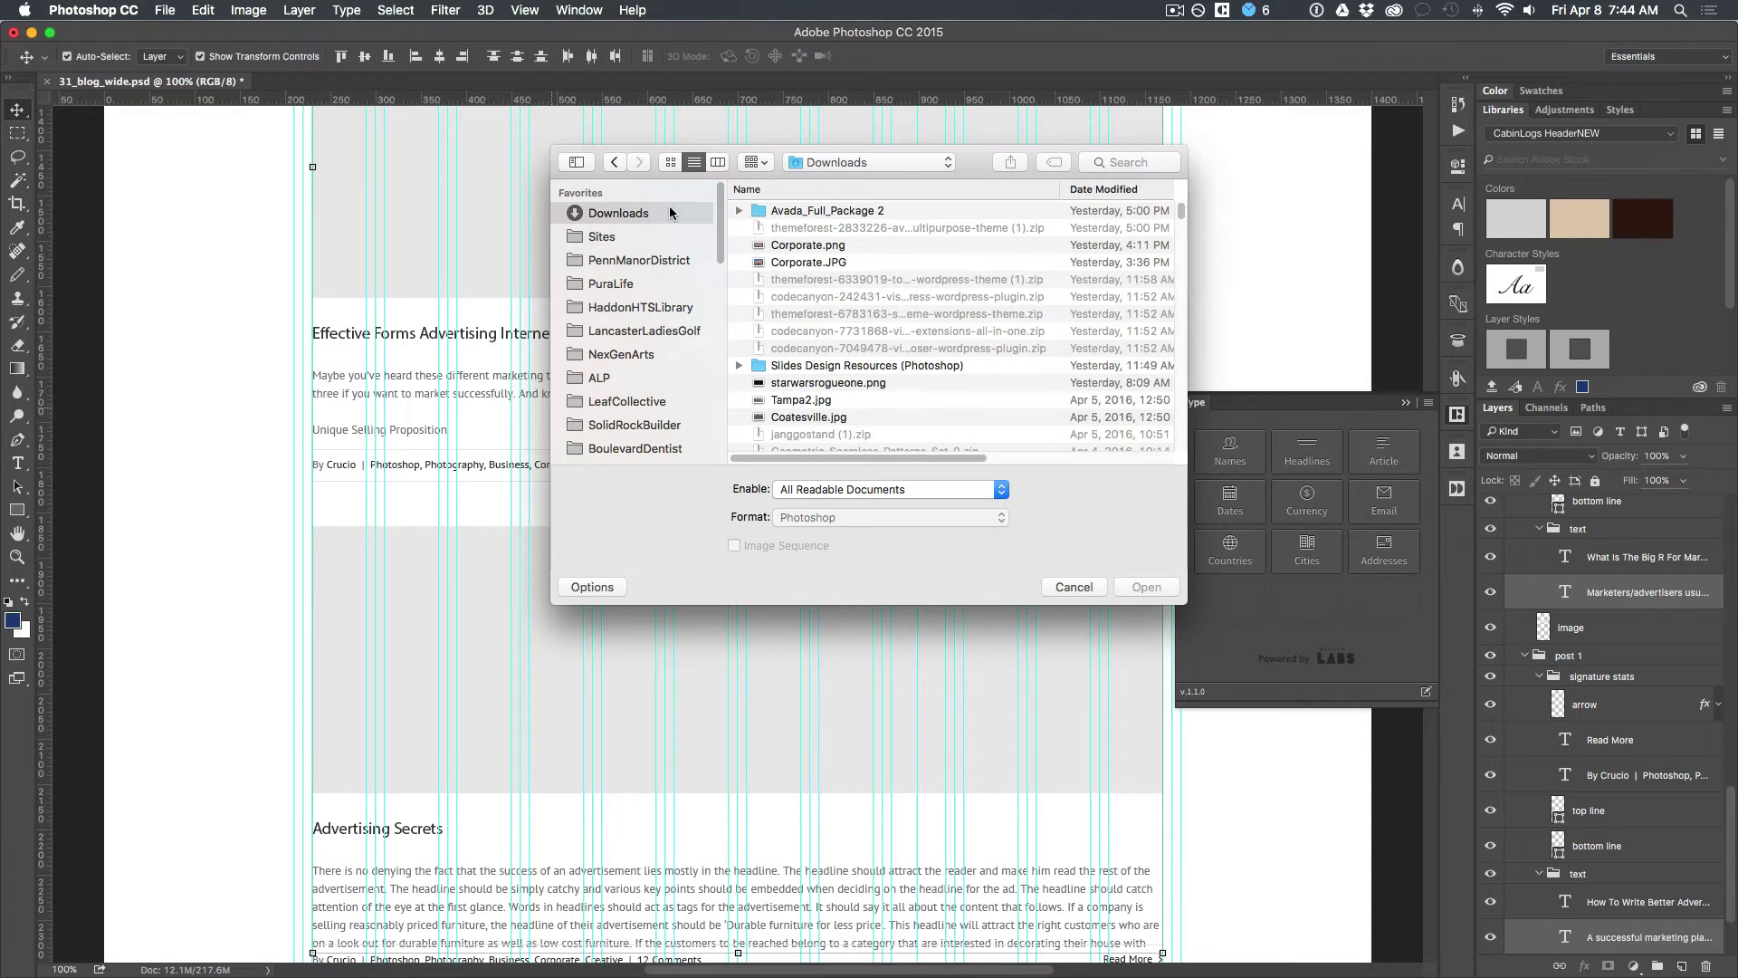
double_click(793, 209)
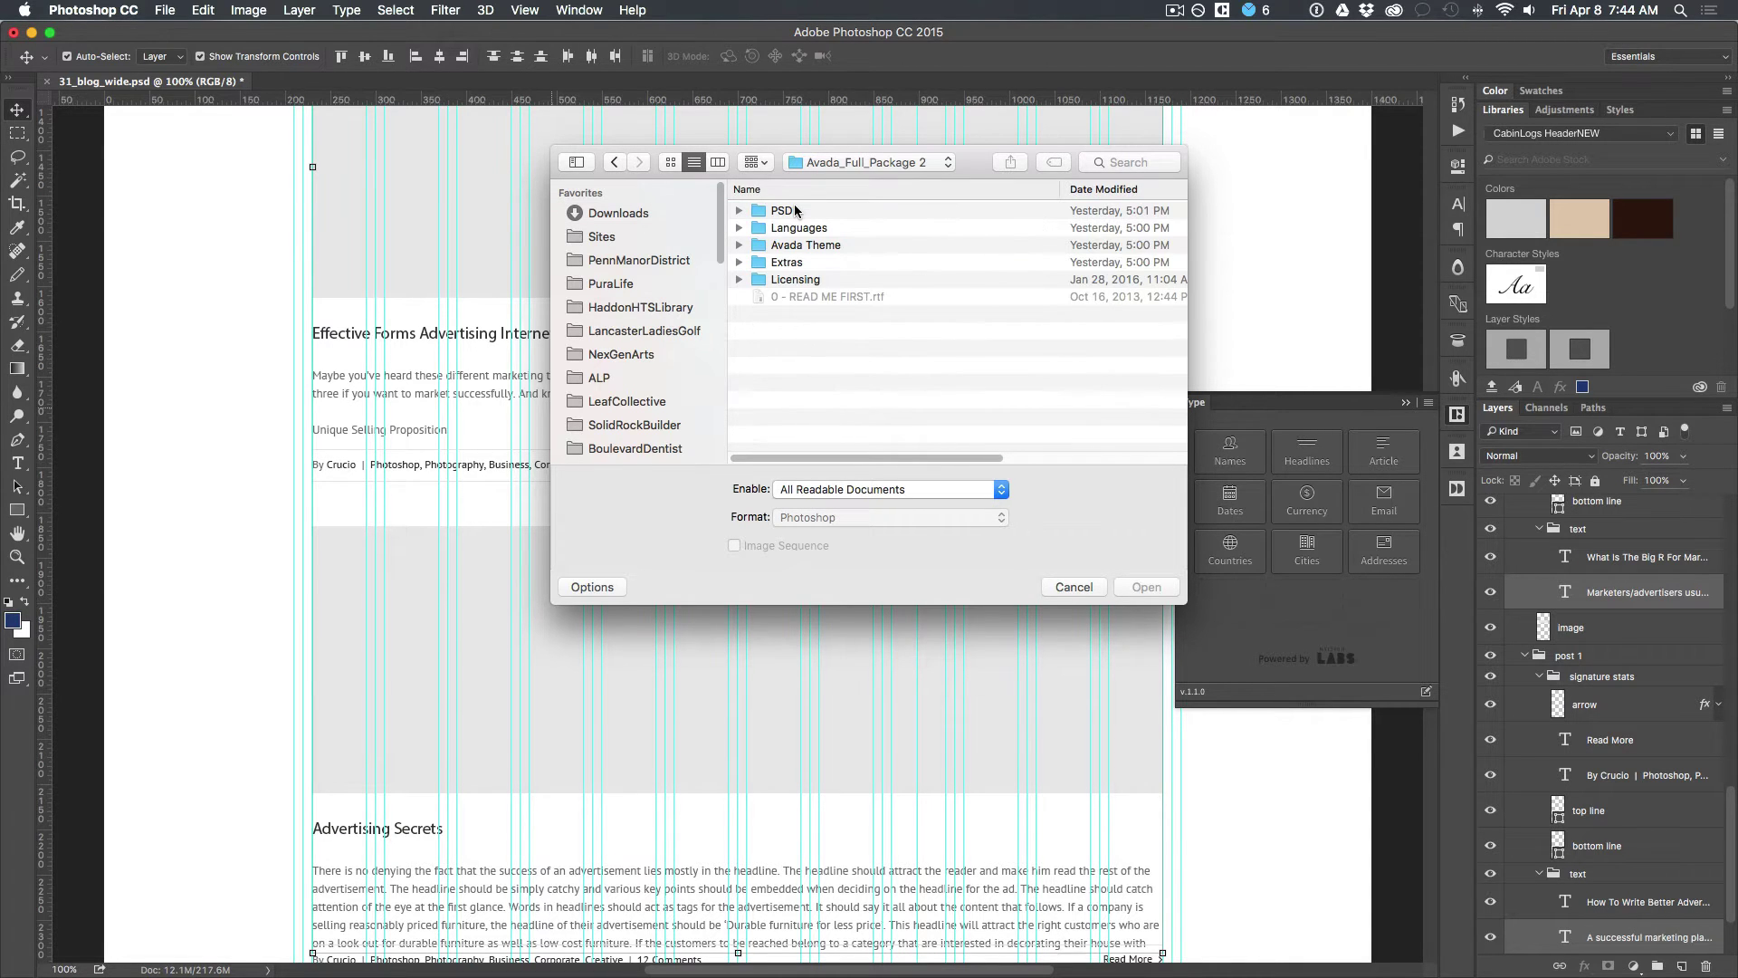
double_click(778, 210)
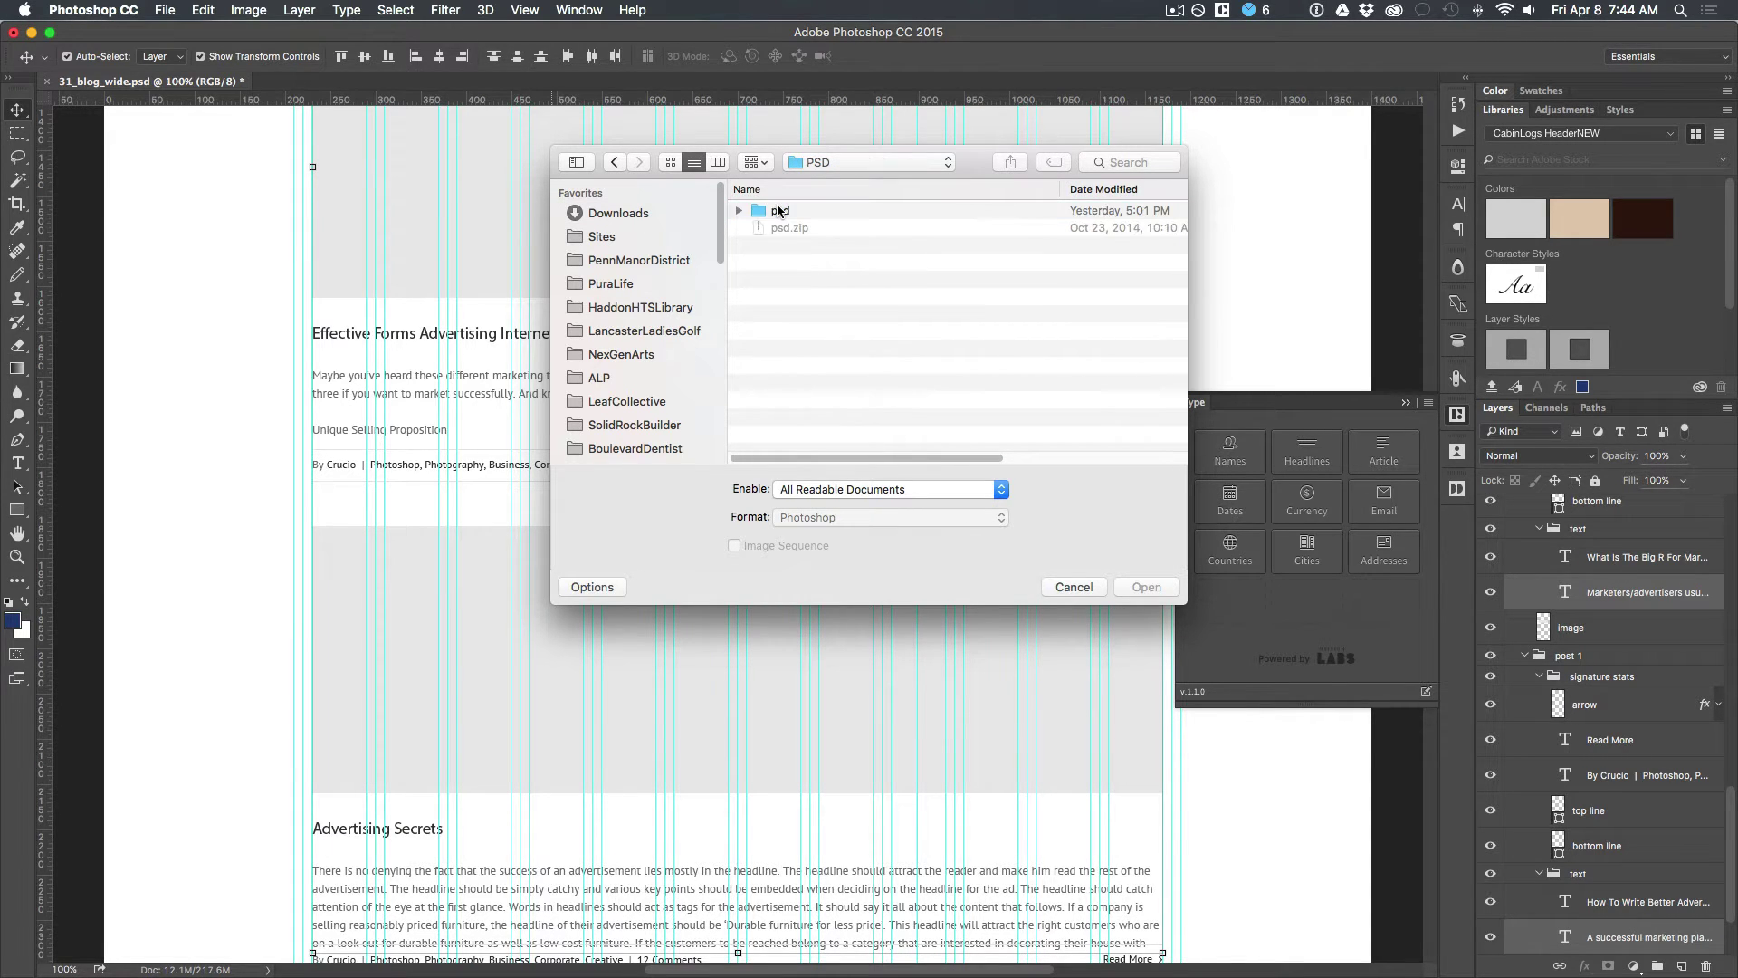
double_click(778, 210)
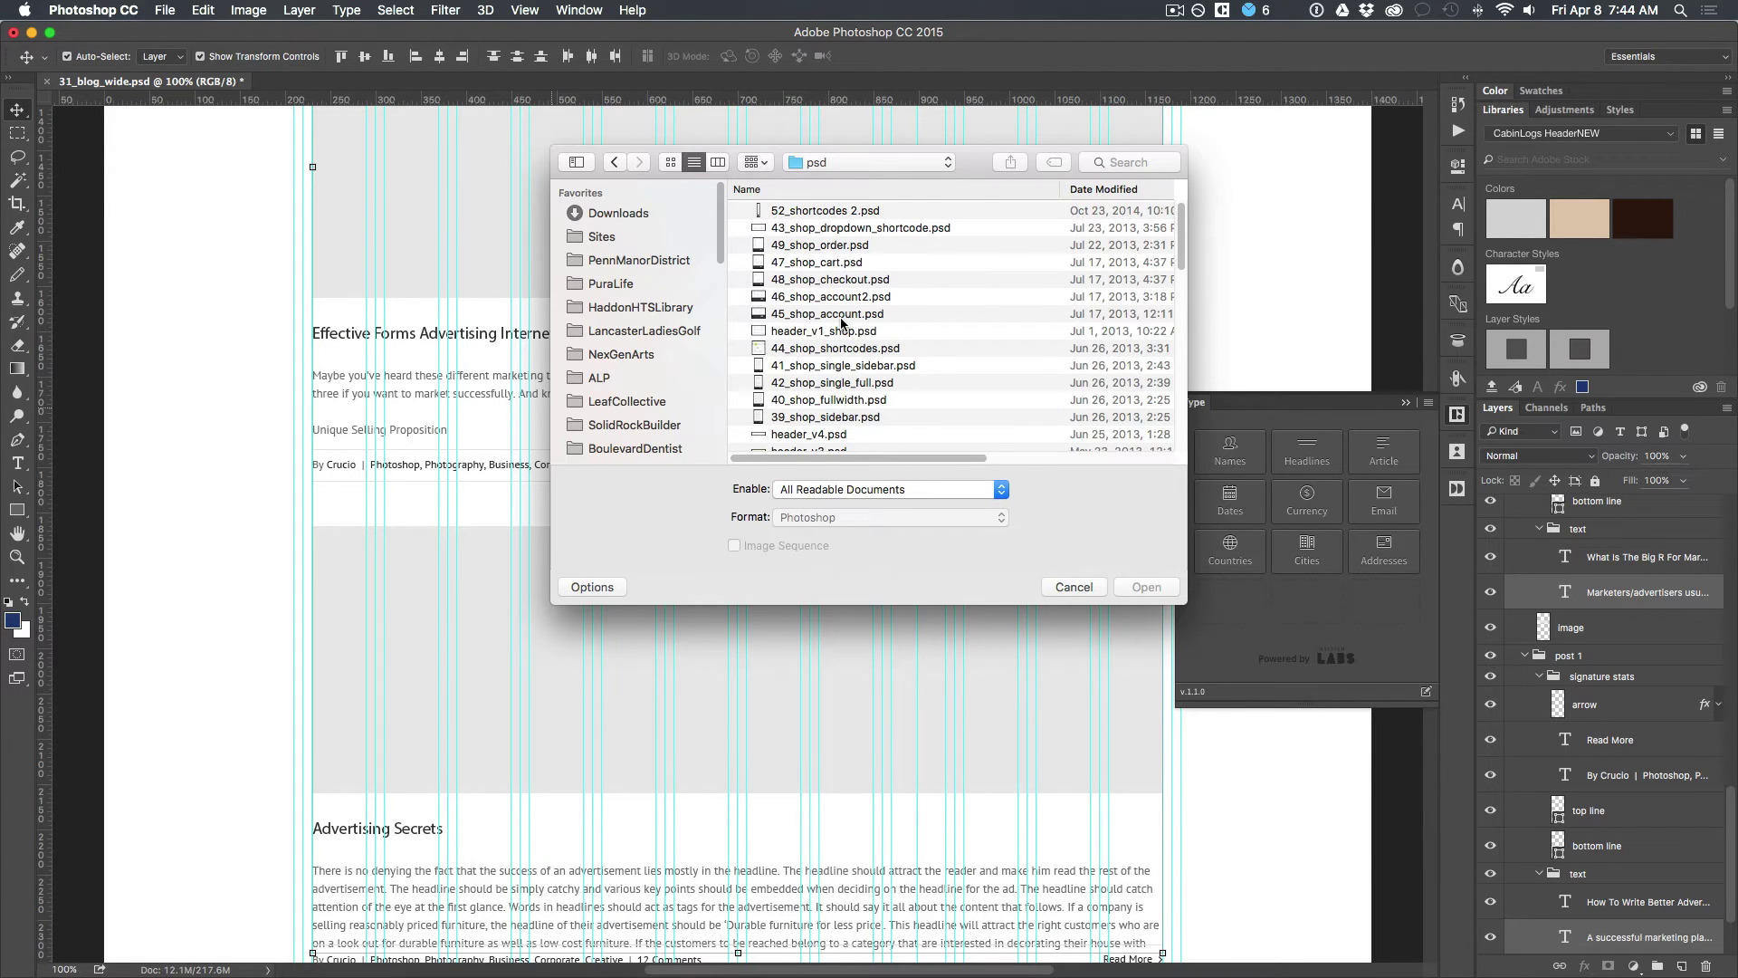
scroll(840, 323, "down", 10)
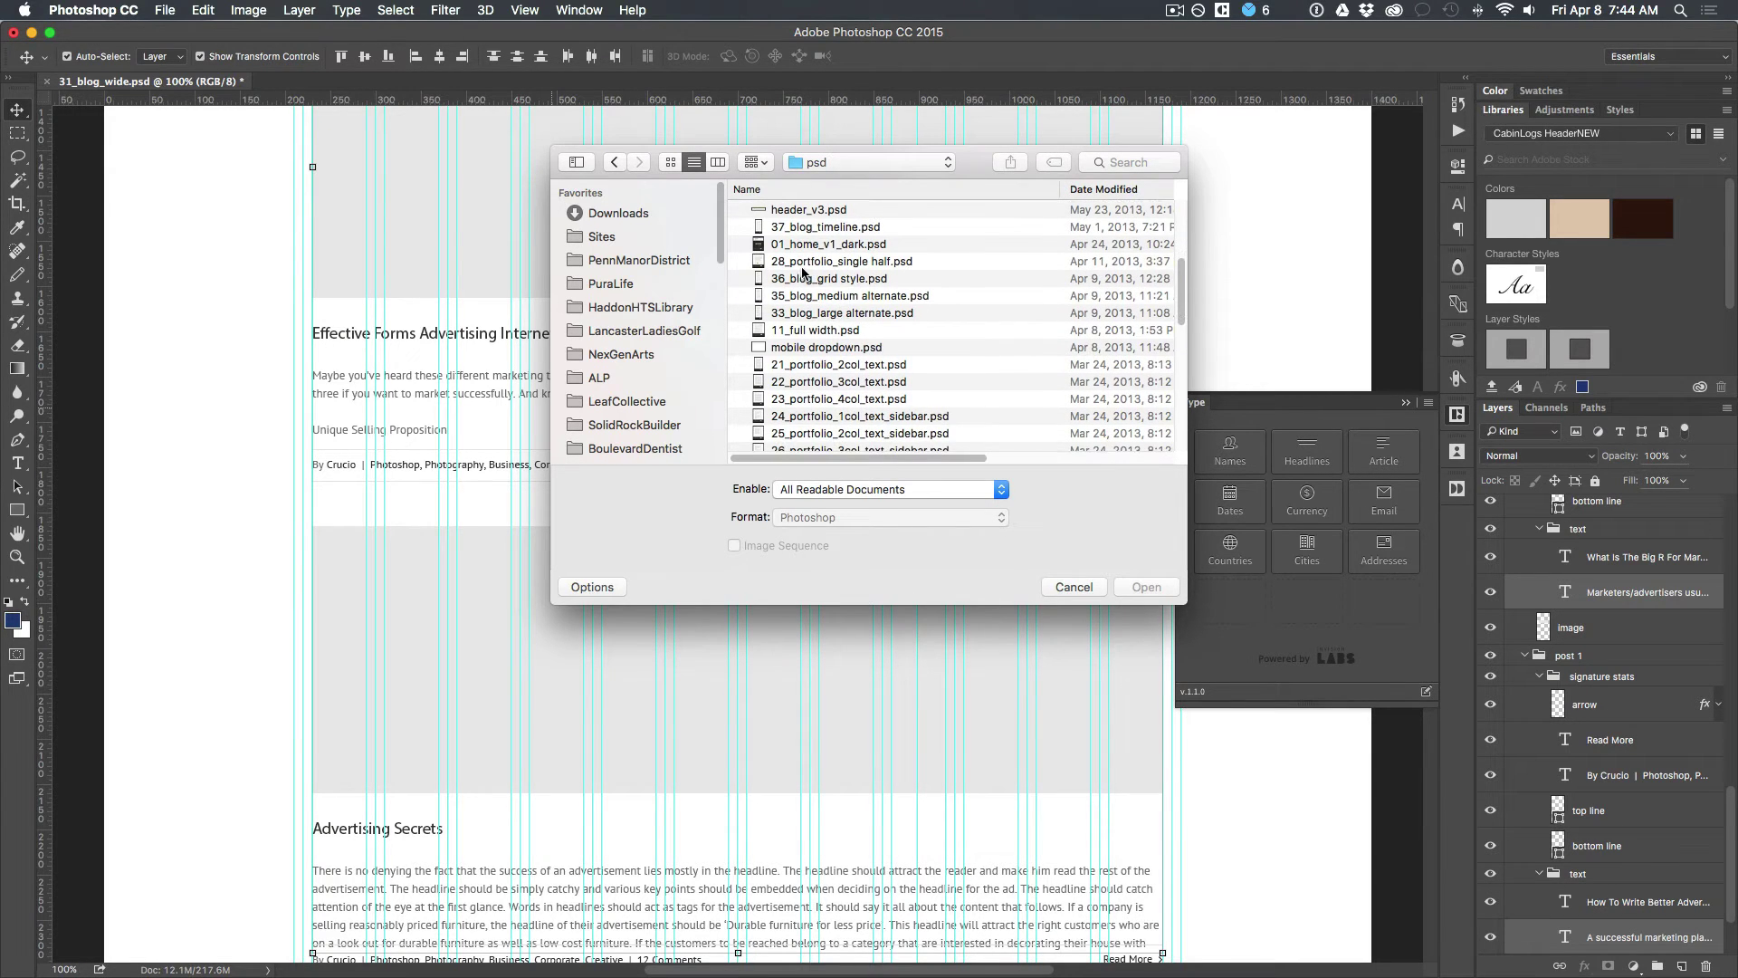
Step: Preview the blog layouts with Quick Look and open 35_blog_medium alternate.psd
left_click(795, 267)
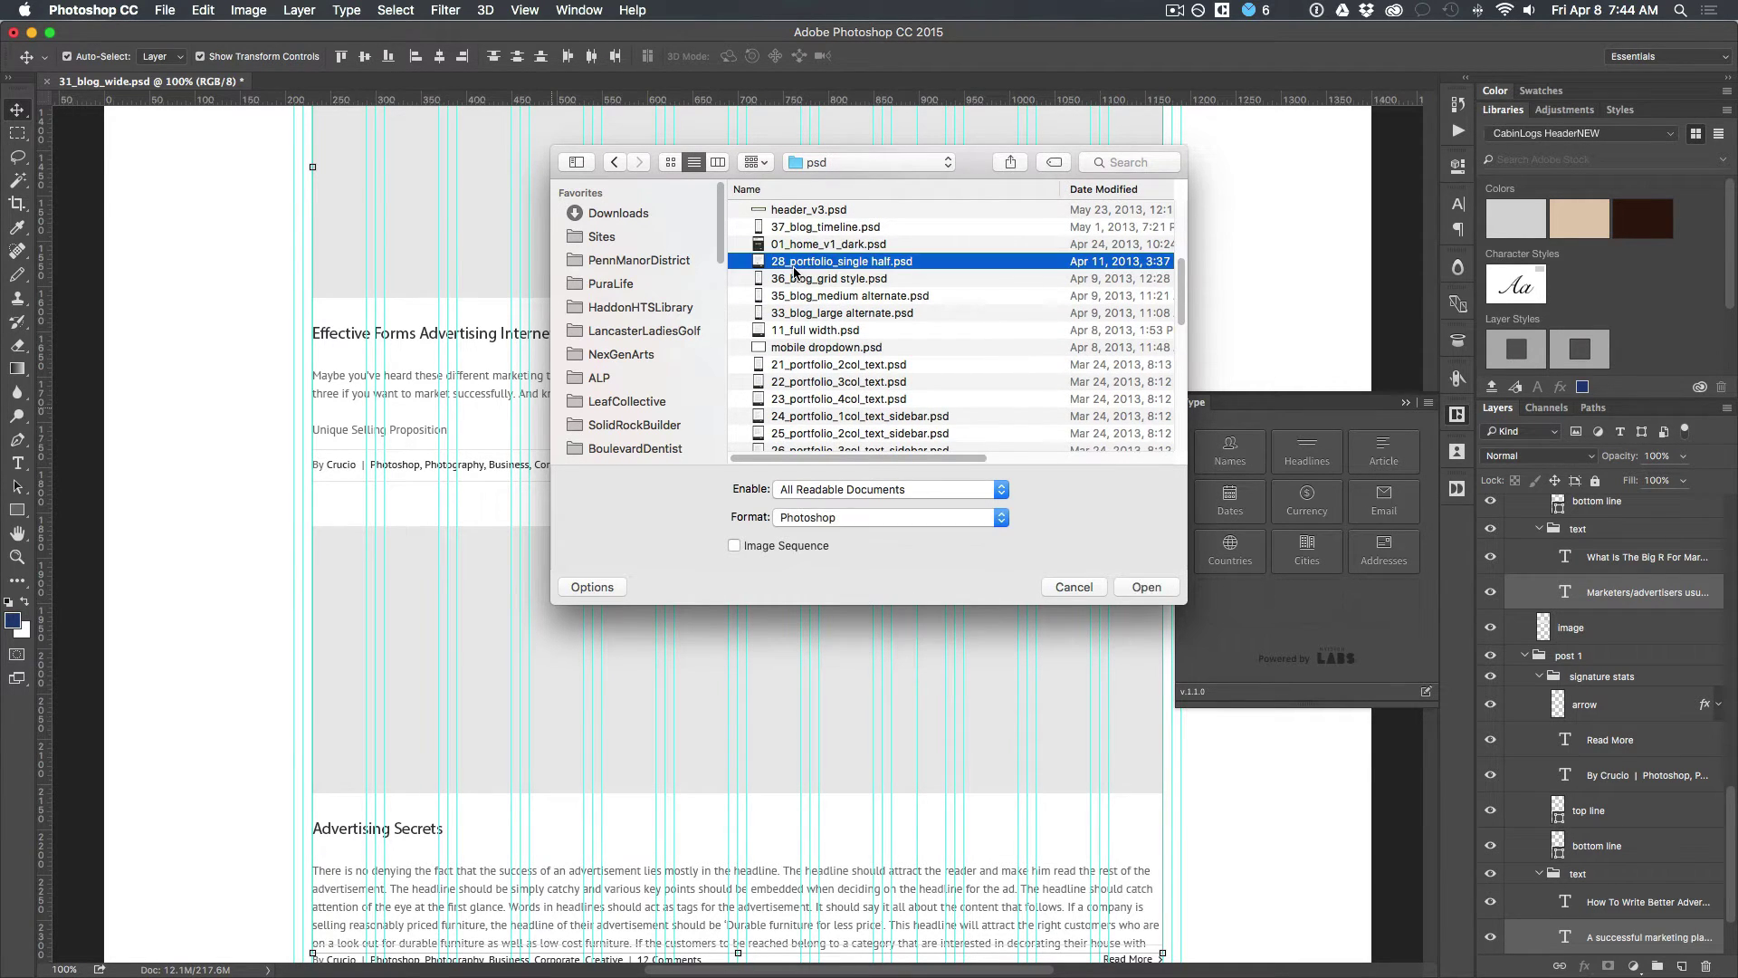
left_click(795, 276)
key("space")
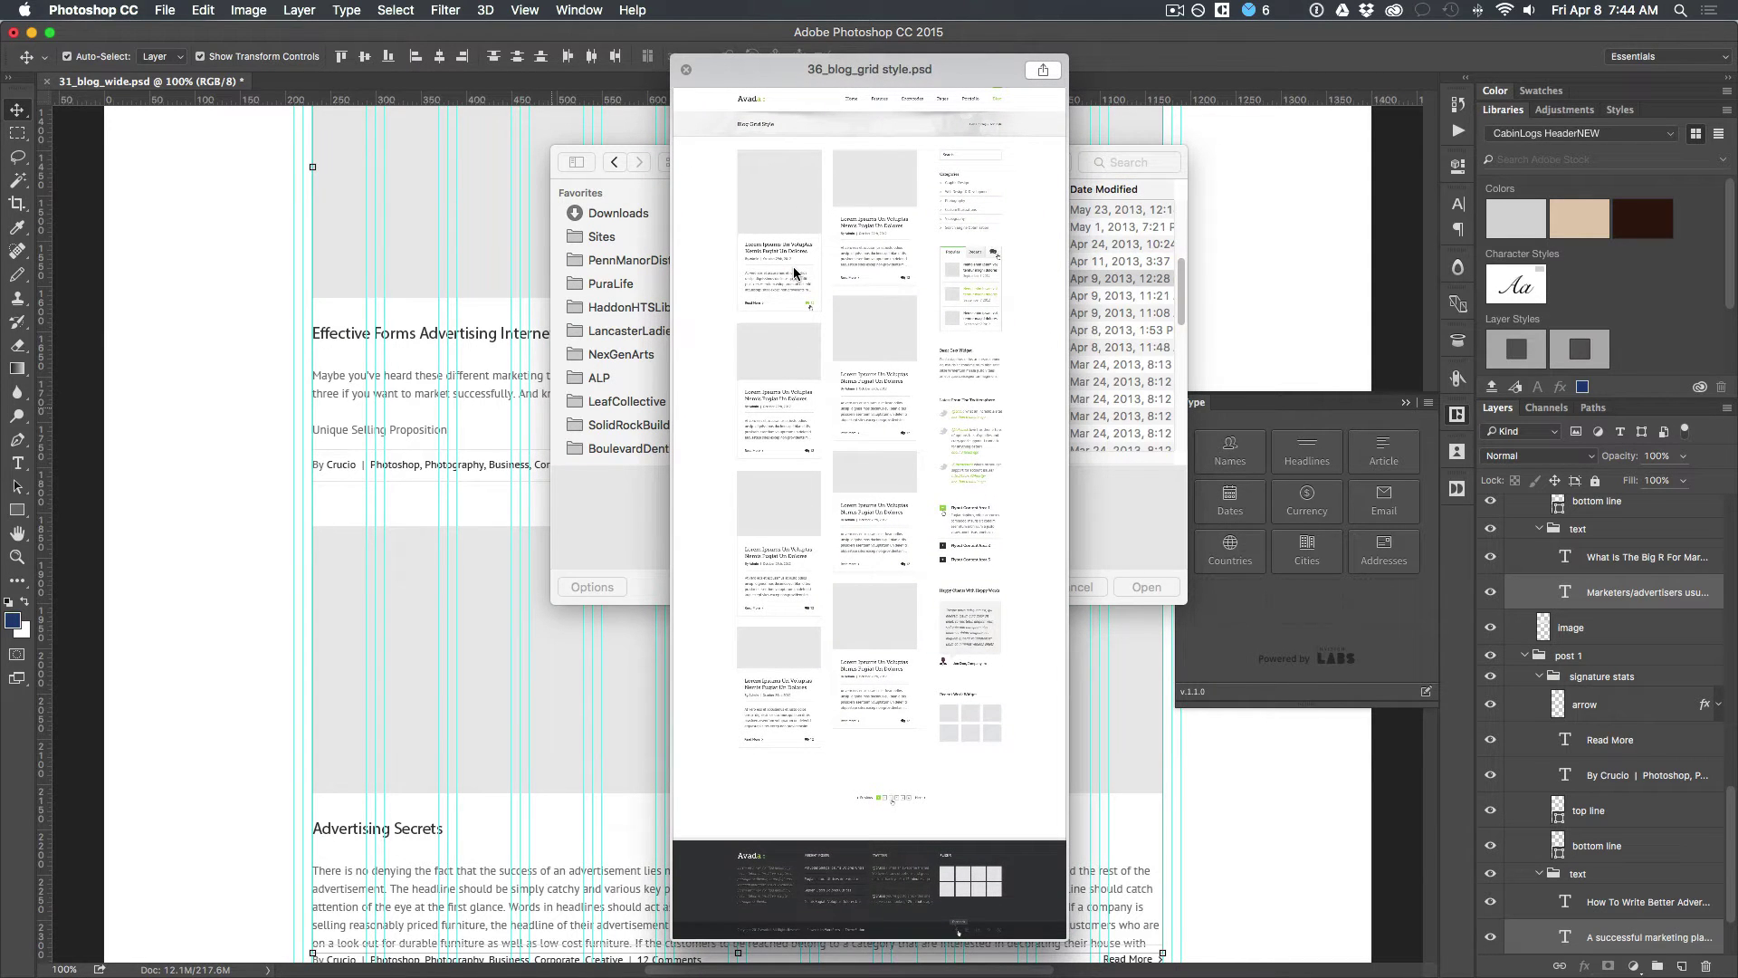
key("Down")
key("Down")
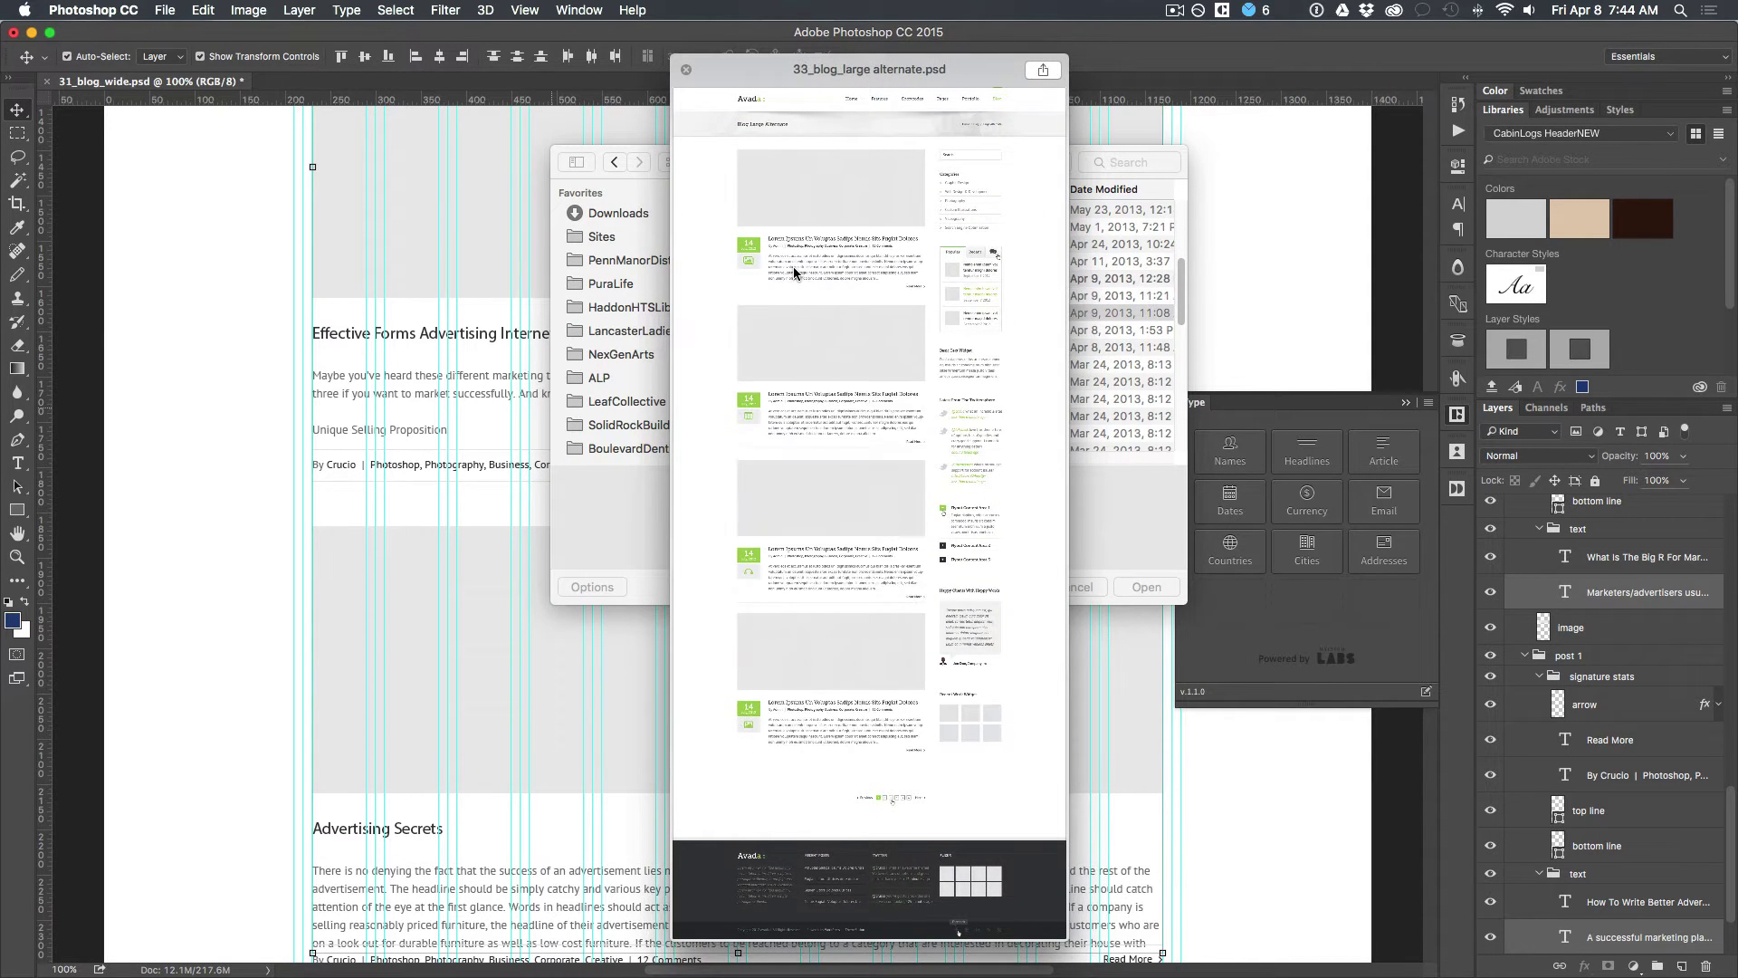
key("Up")
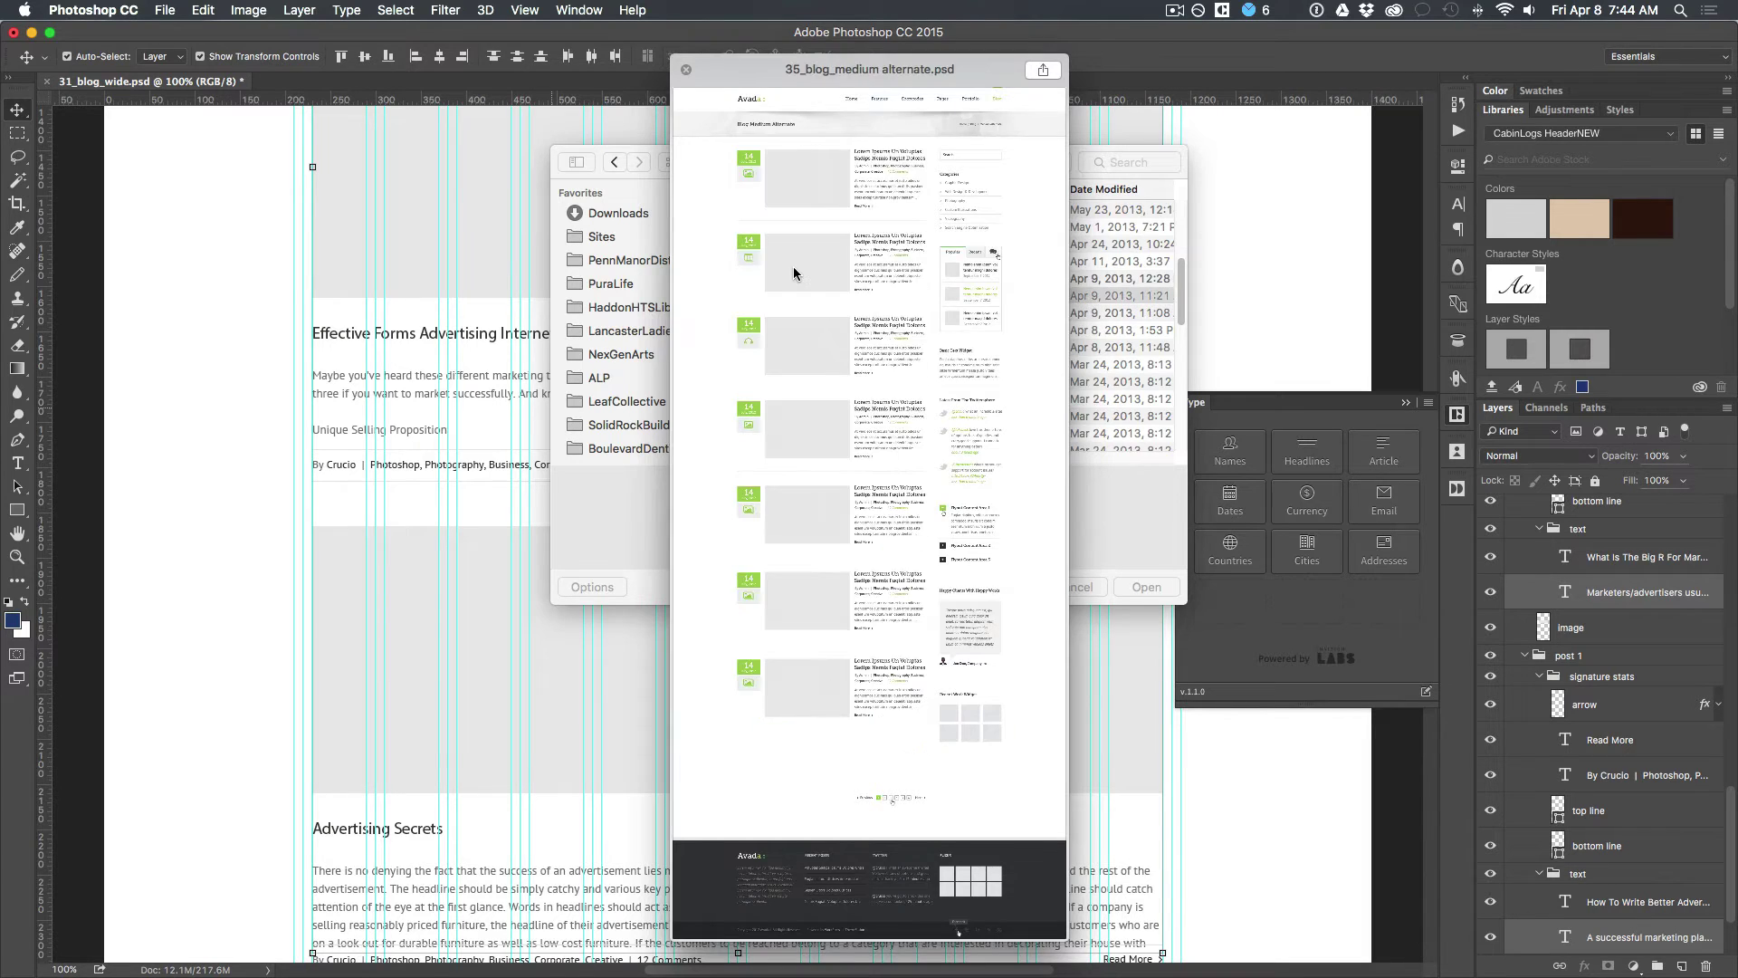
key("space")
key("space")
key("space")
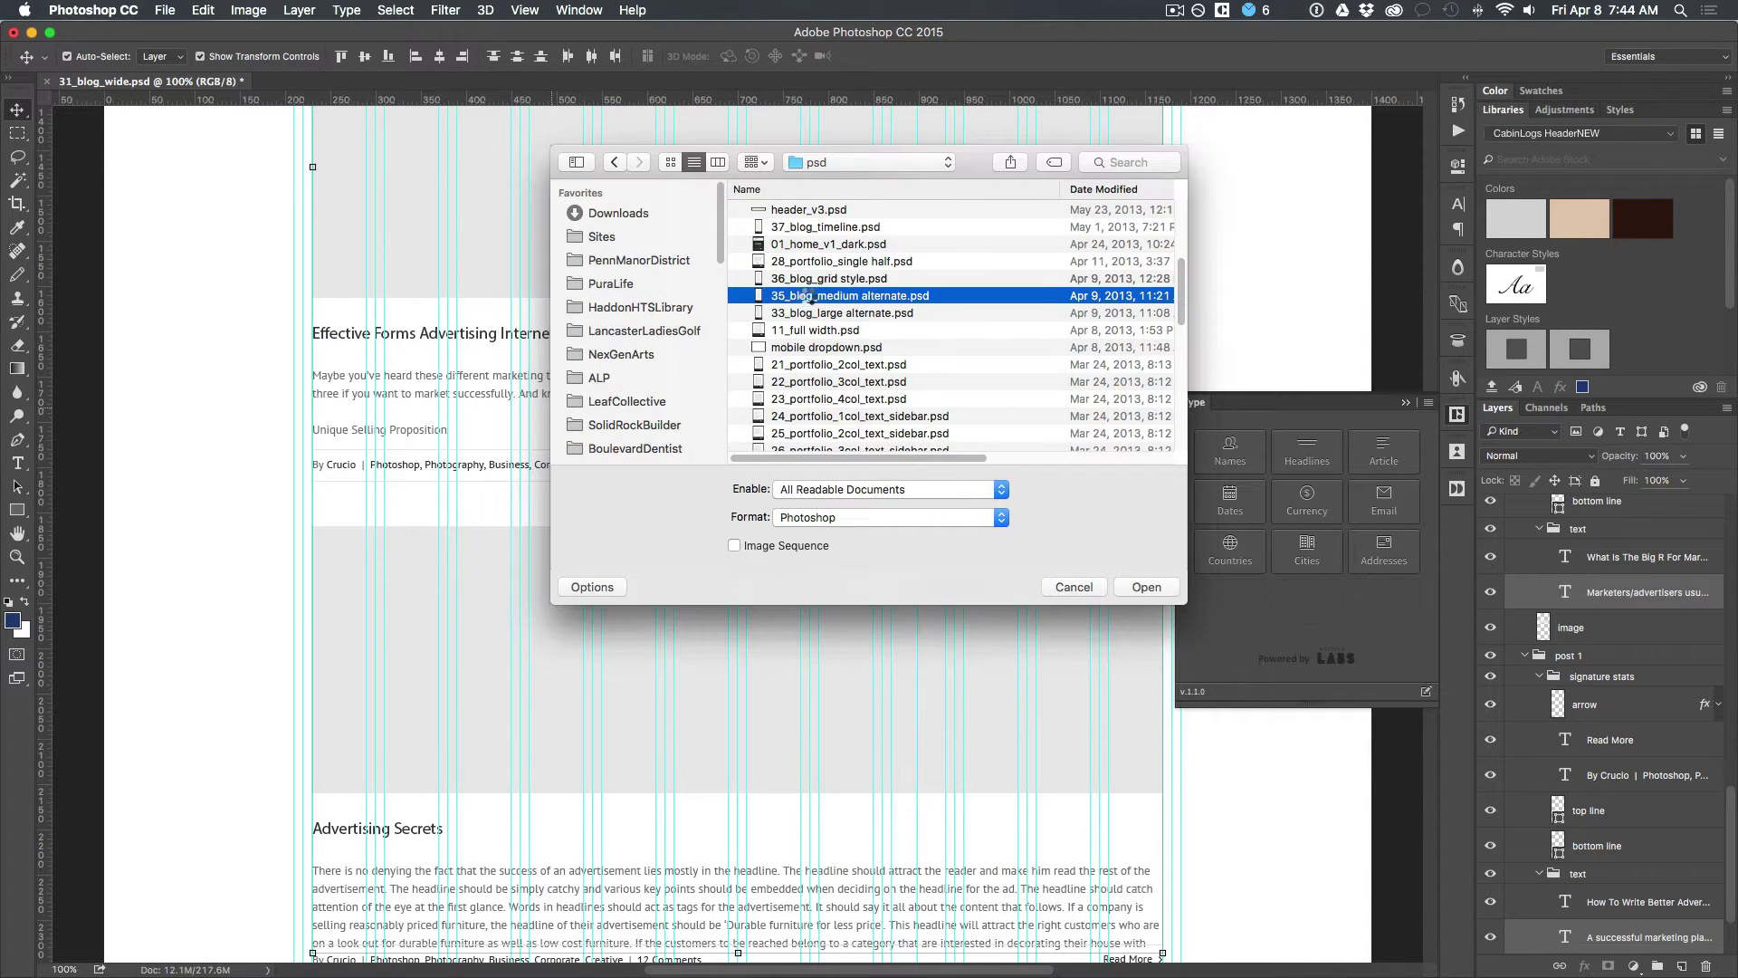
double_click(808, 297)
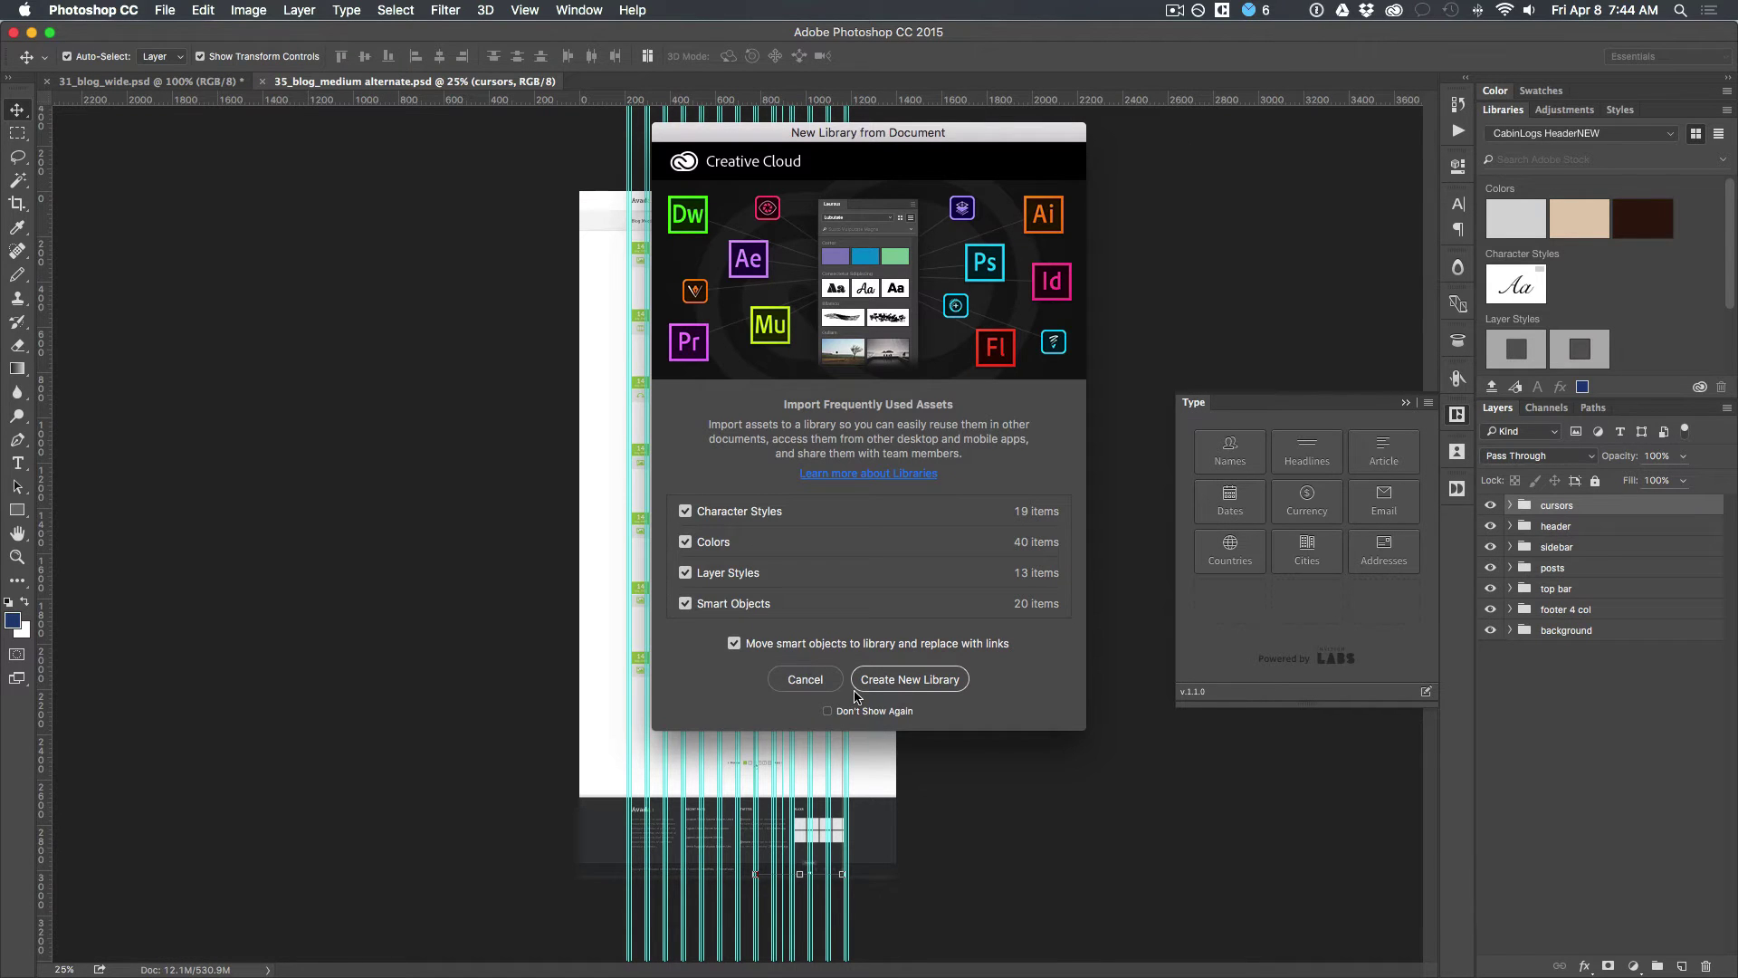
Step: Cancel the library prompt, view at 100%, and select the three posts' date text layers
left_click(805, 680)
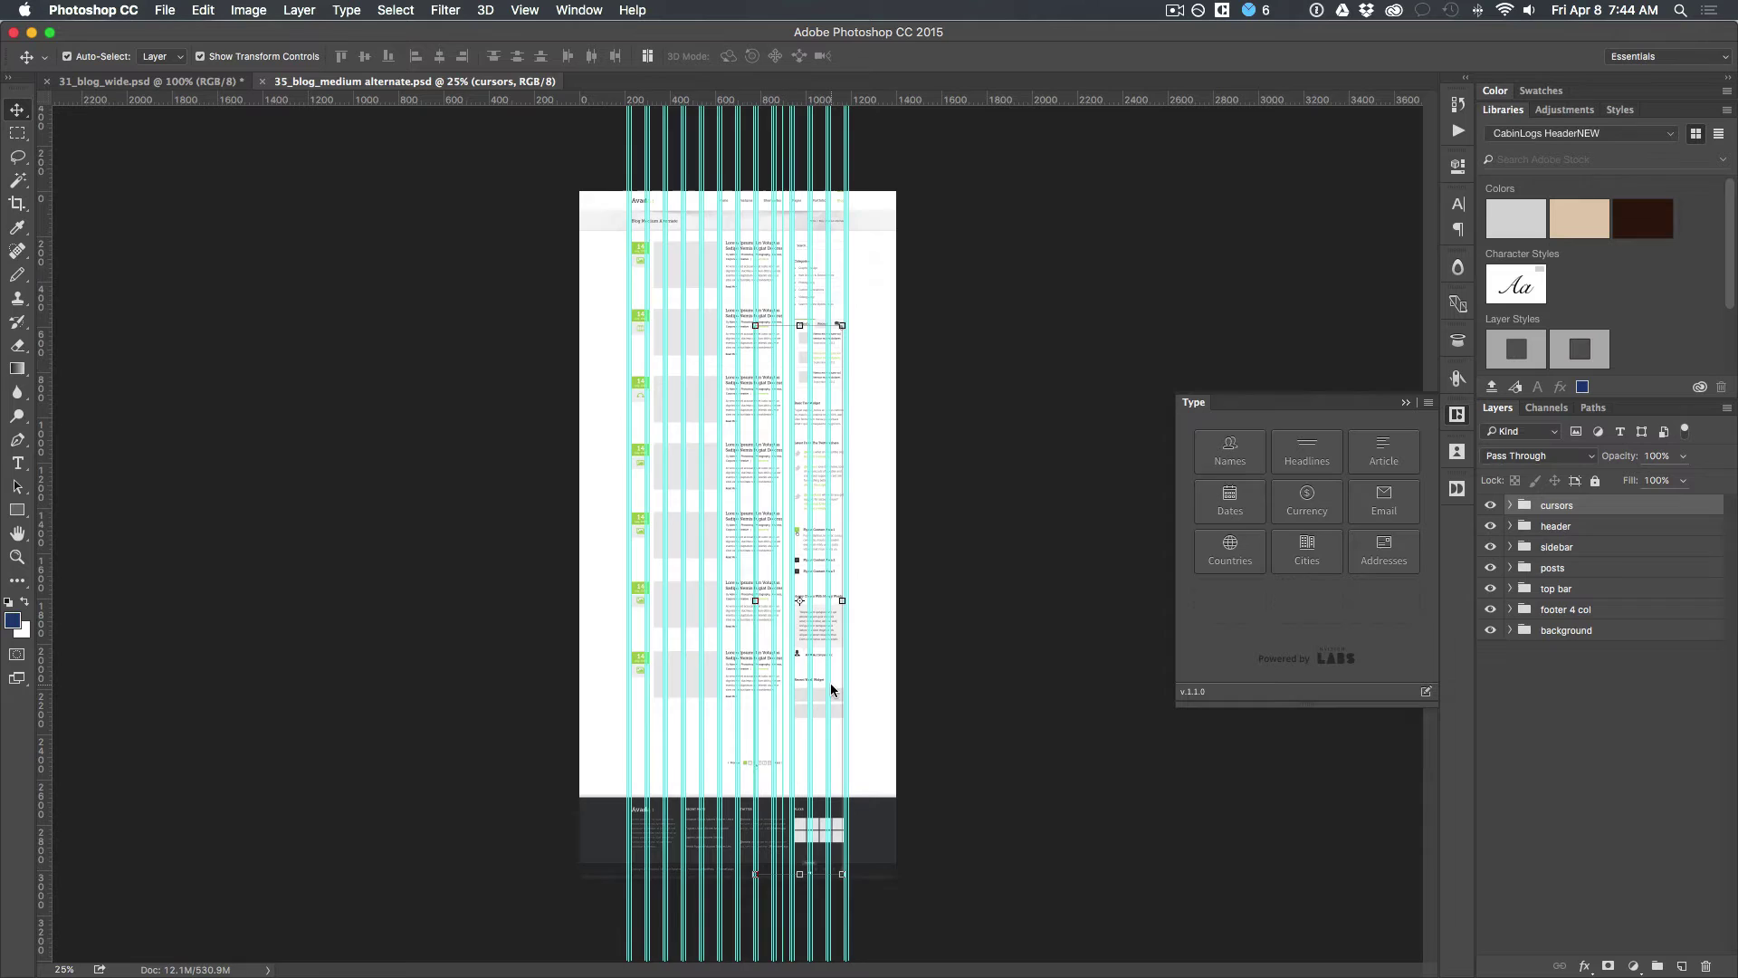
key("super+1")
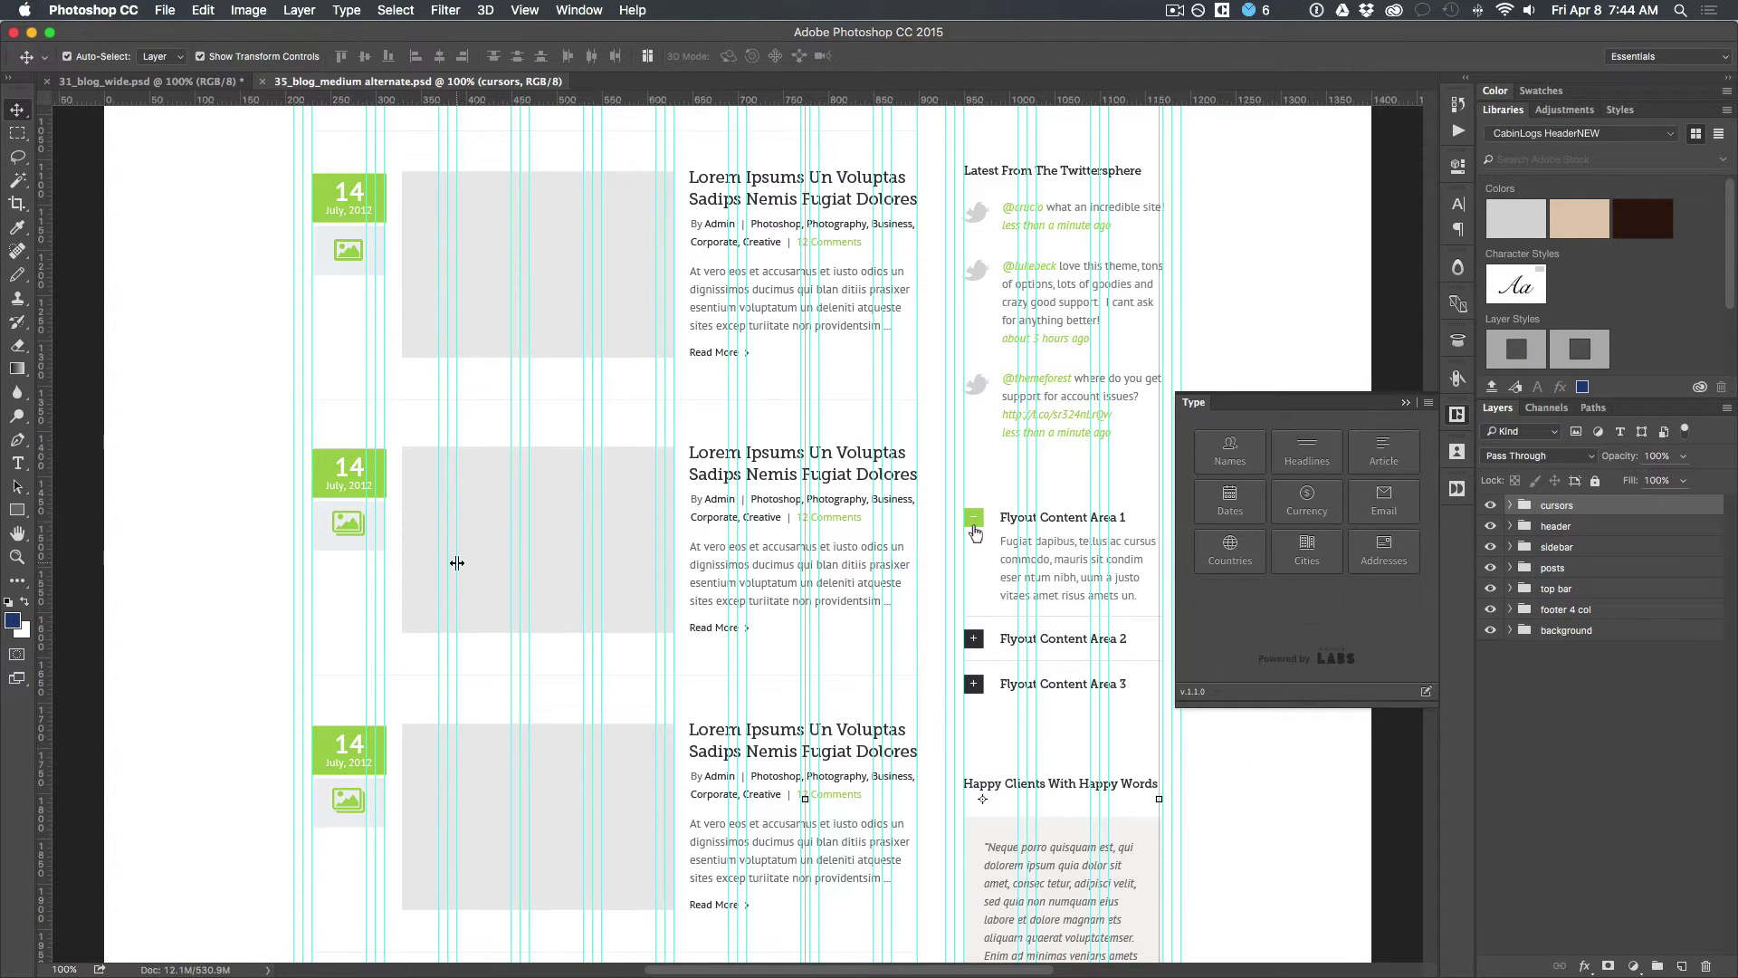
left_click(353, 487)
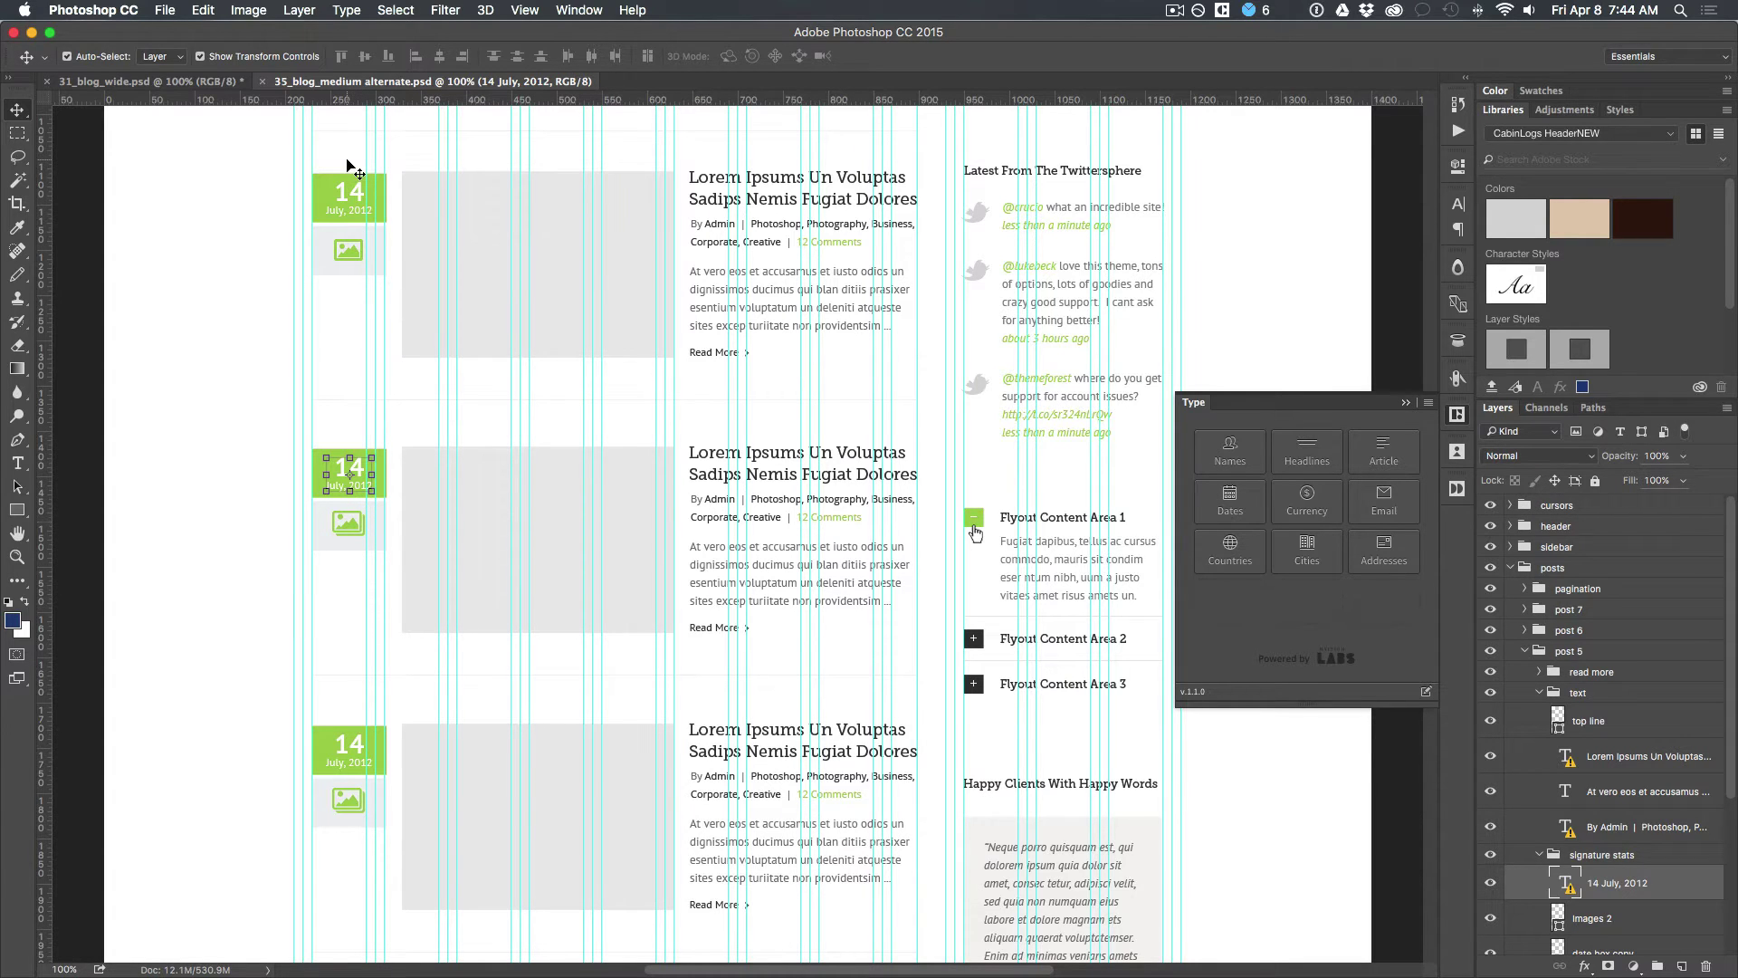
left_click(348, 192, "shift")
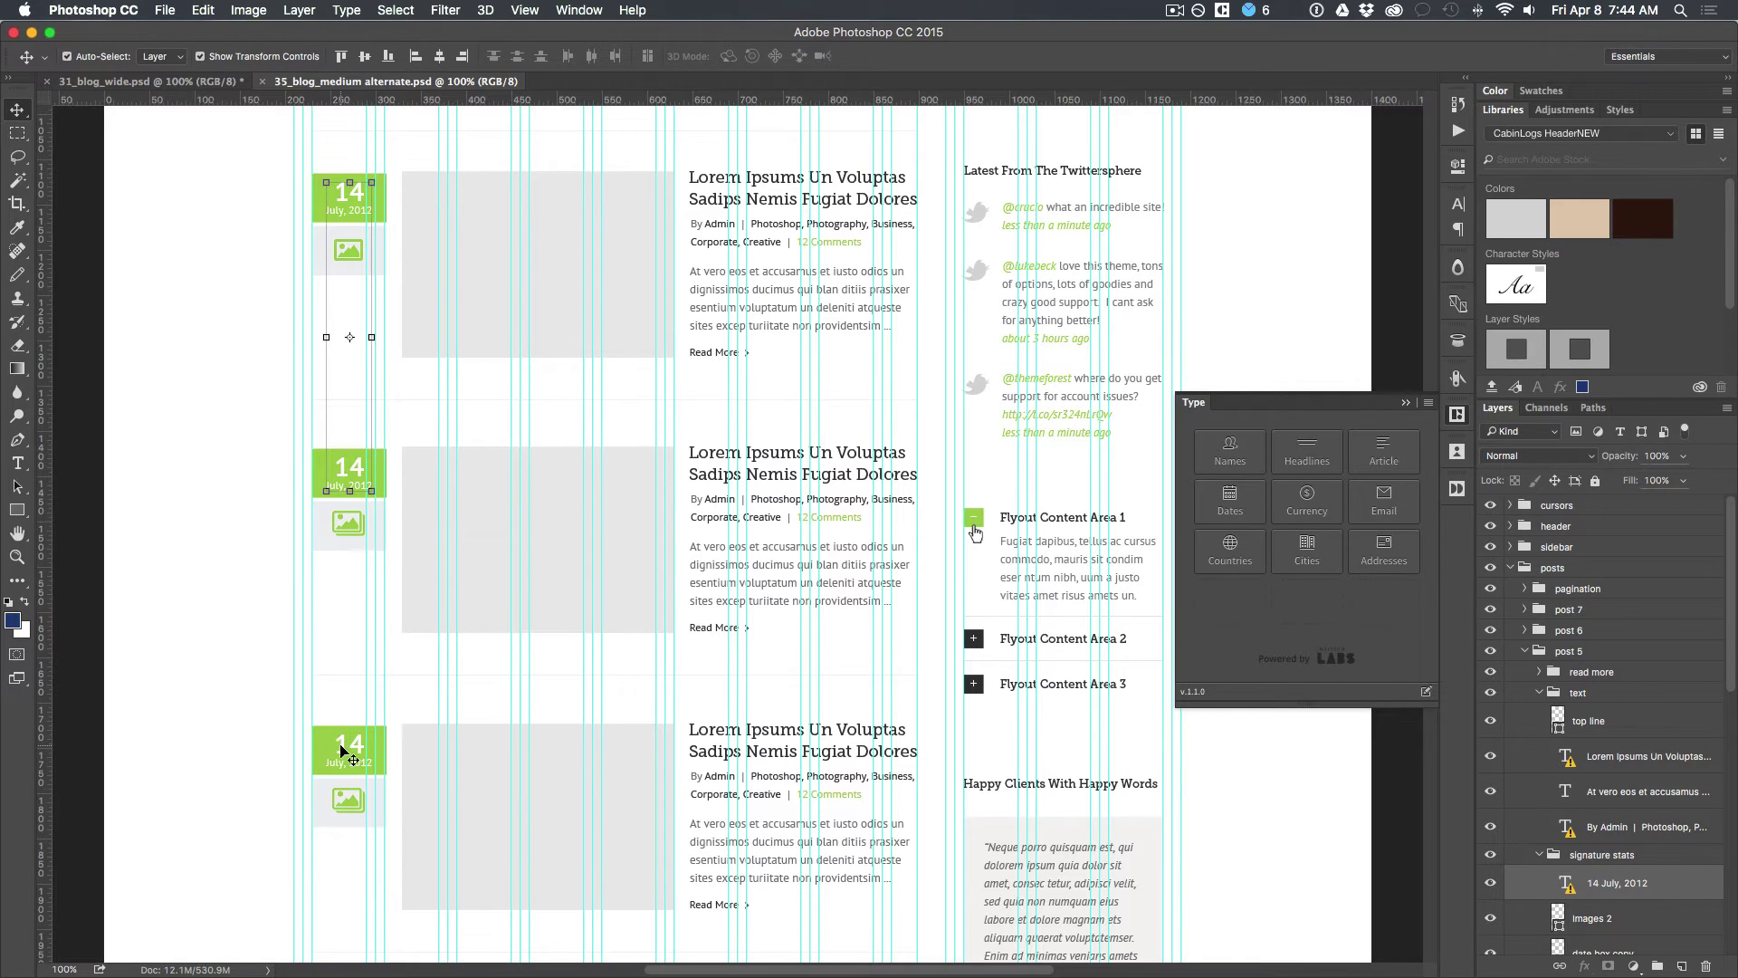
left_click(342, 747, "shift")
scroll(342, 747, "up", 5)
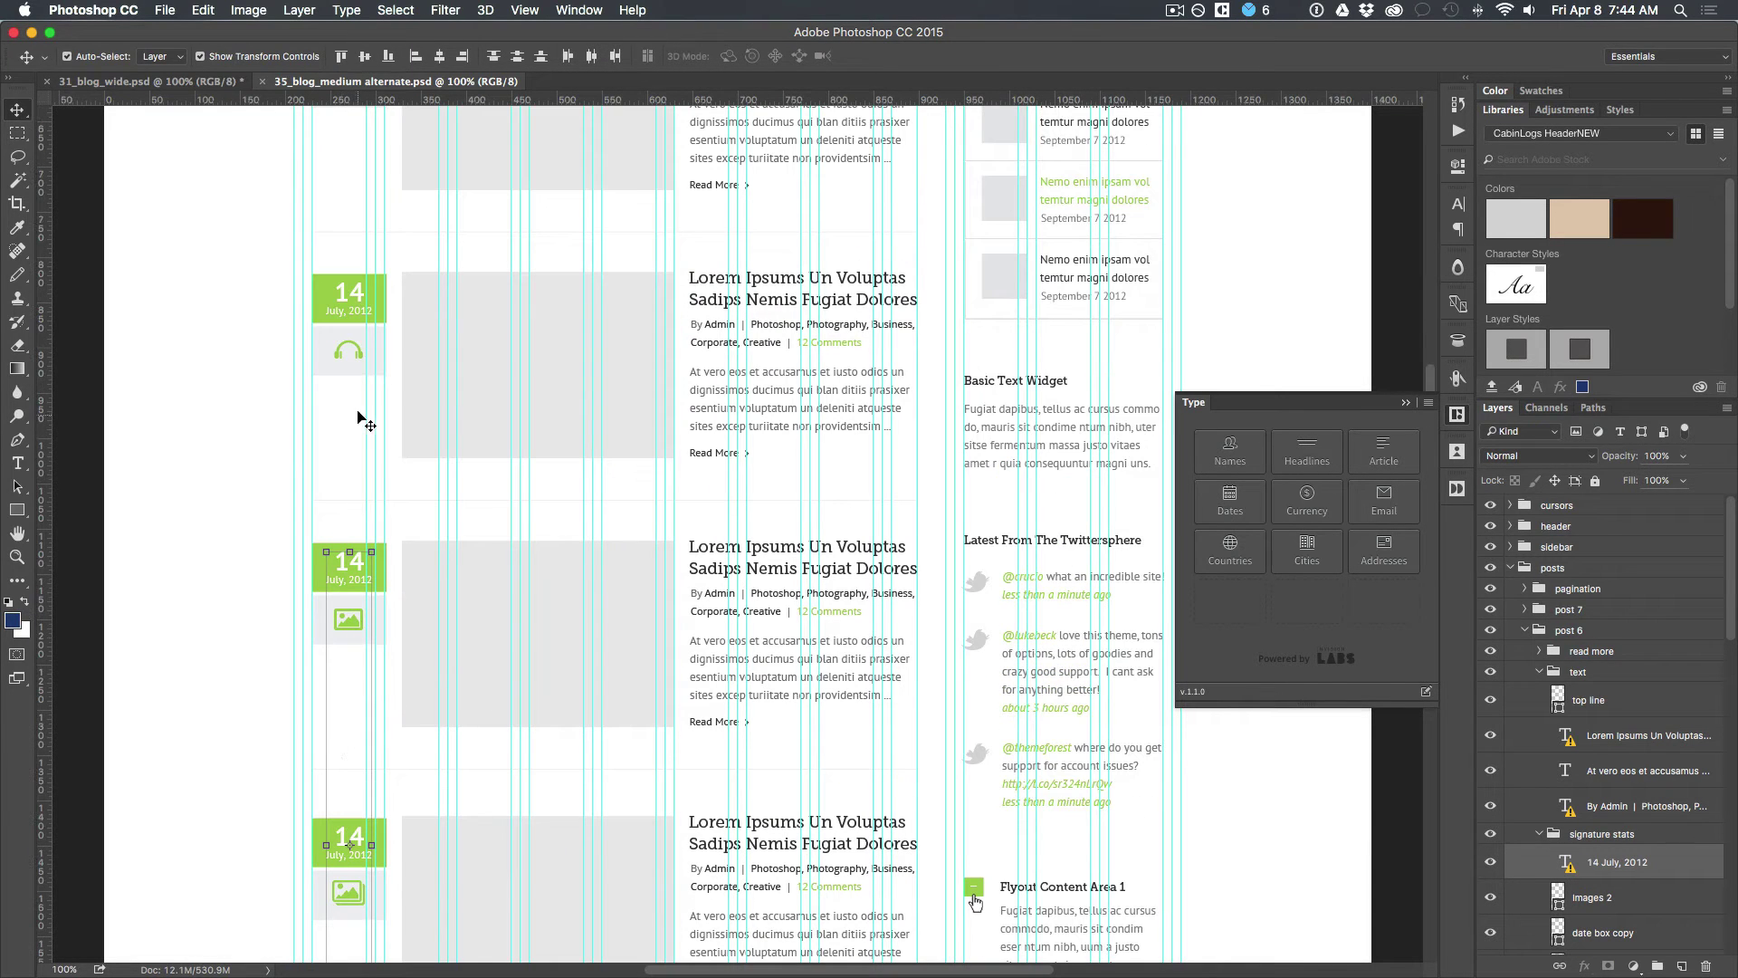
scroll(345, 293, "up", 5)
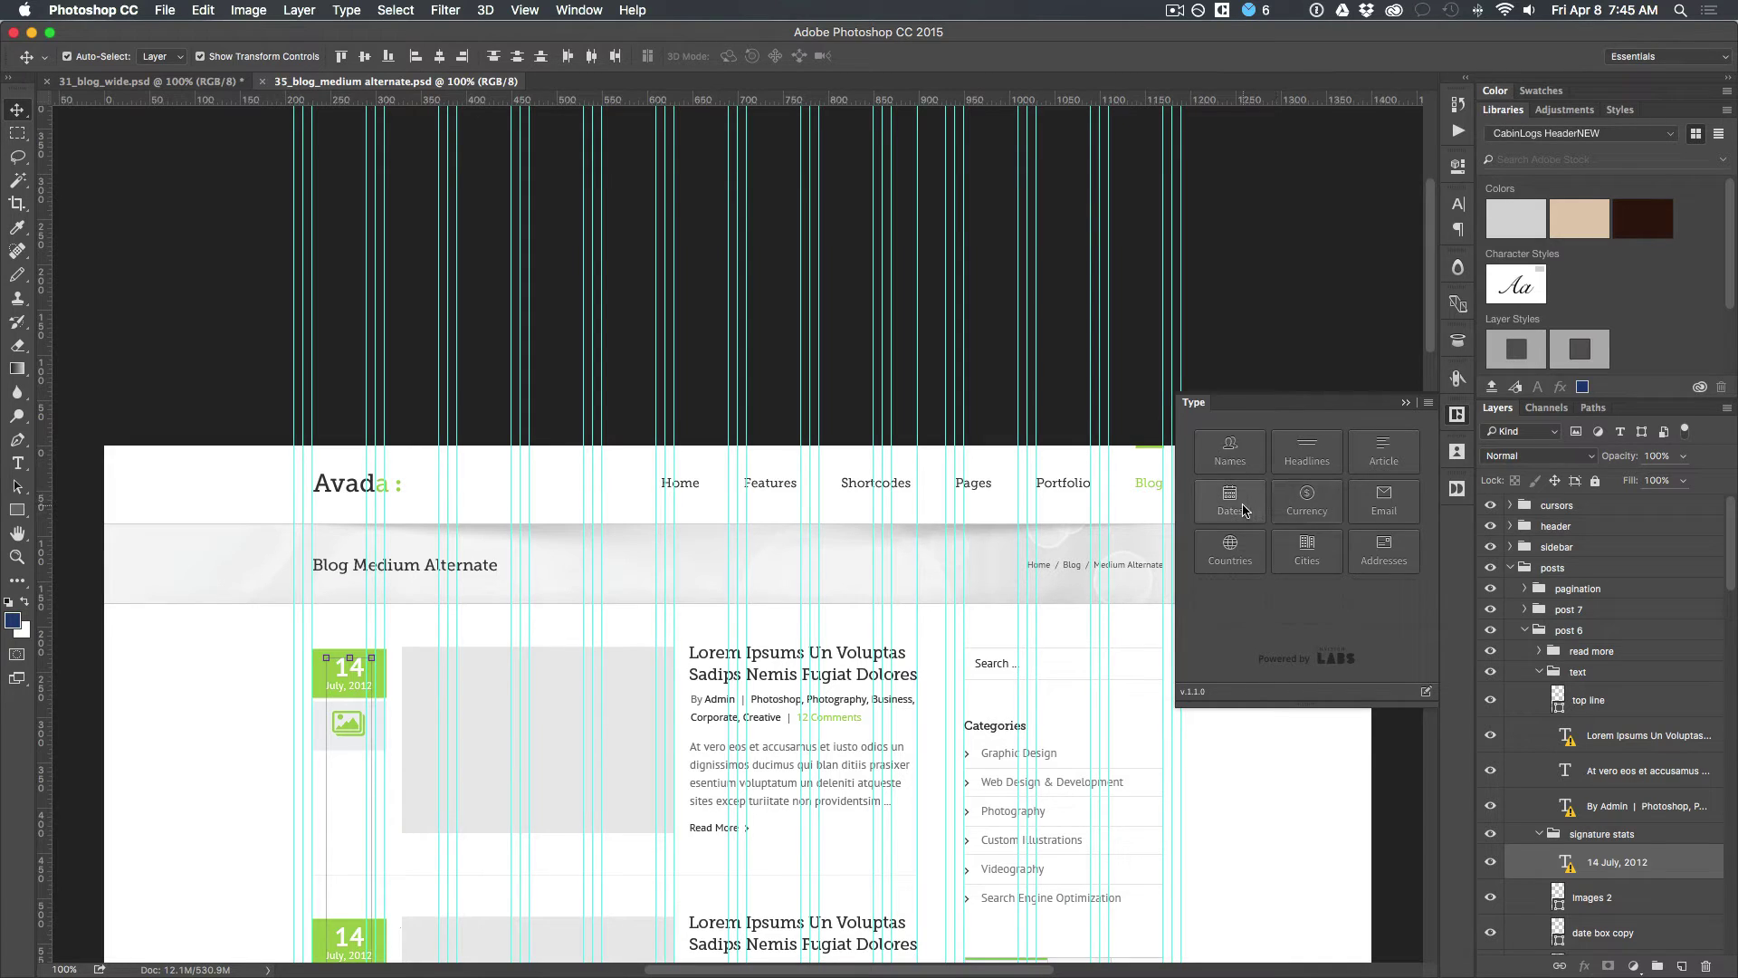
Step: Replace the selected dates with random MM/DD/Y dates, accepting the four font warnings
mouse_move(1246, 498)
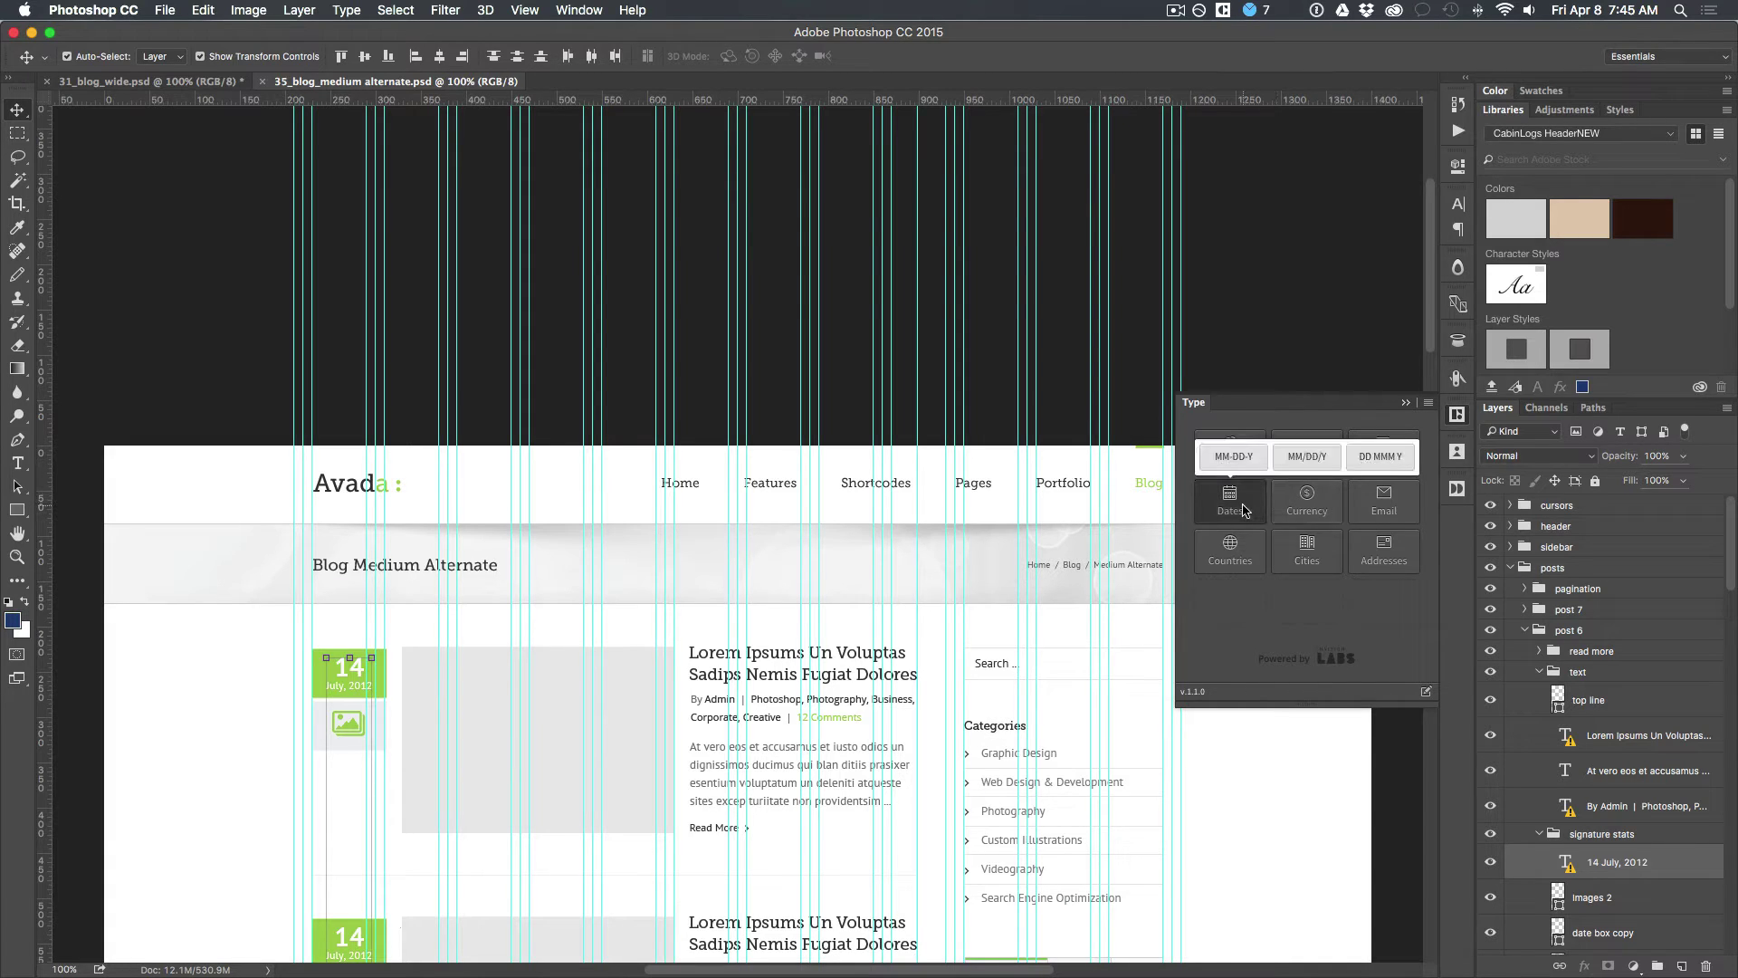
left_click(1307, 459)
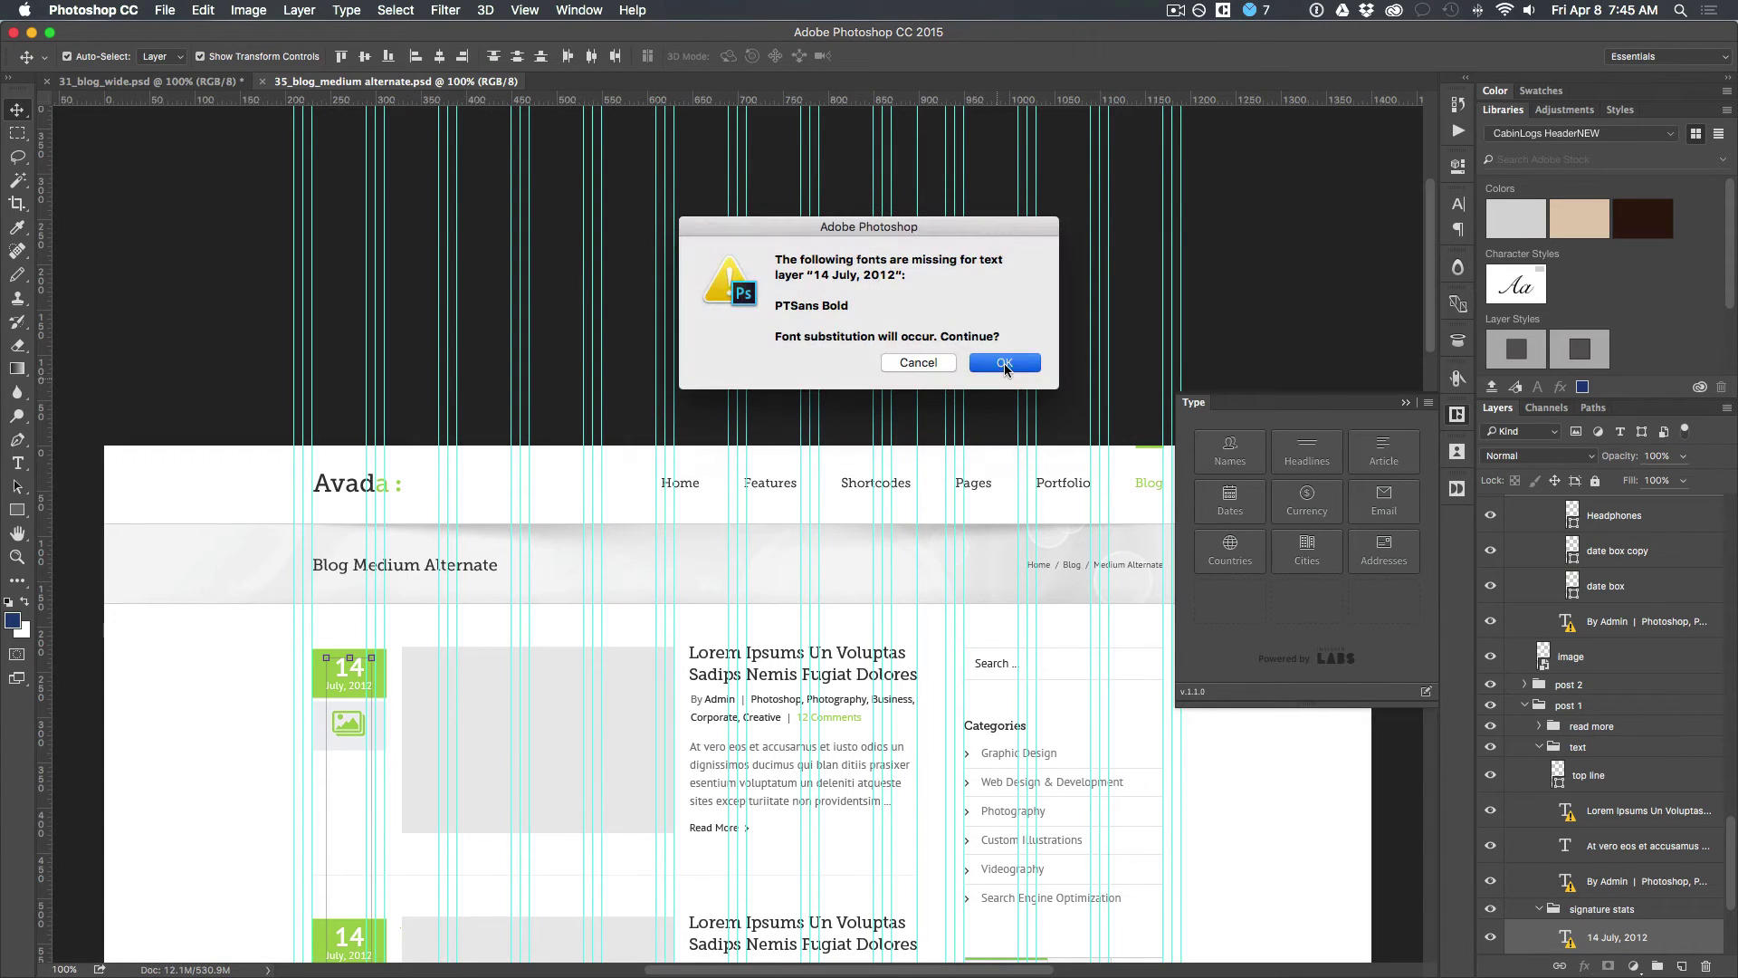
left_click(1003, 363)
left_click(1003, 363)
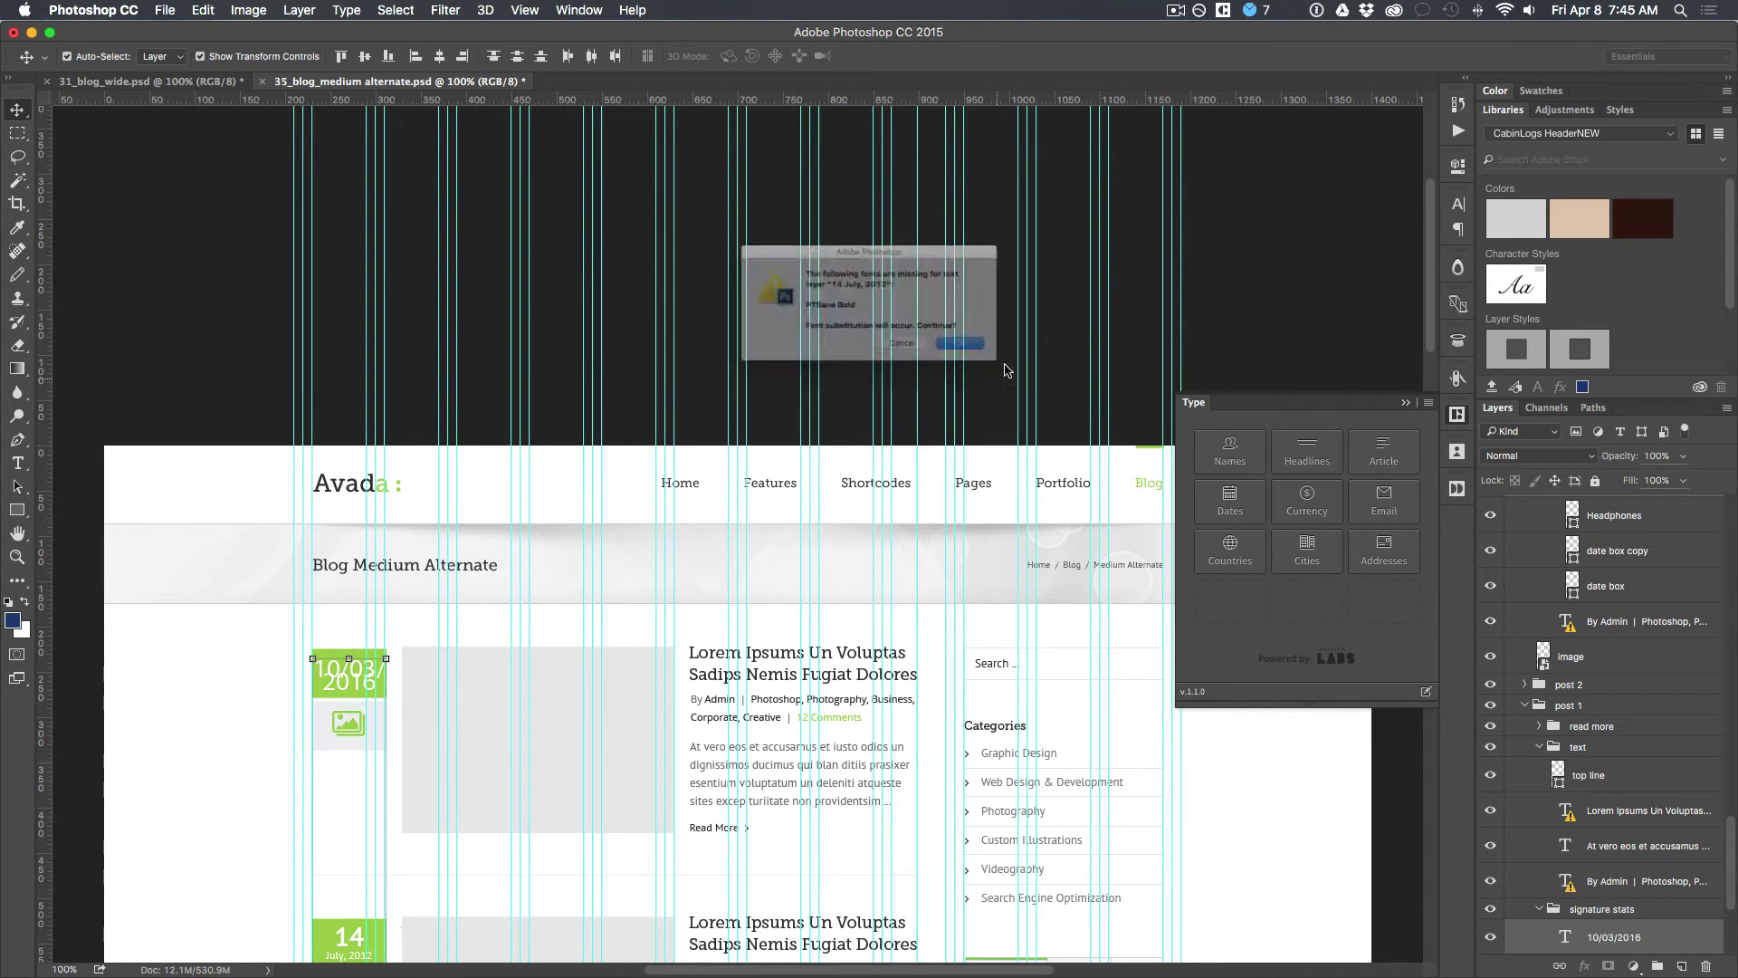
left_click(1004, 363)
left_click(1004, 363)
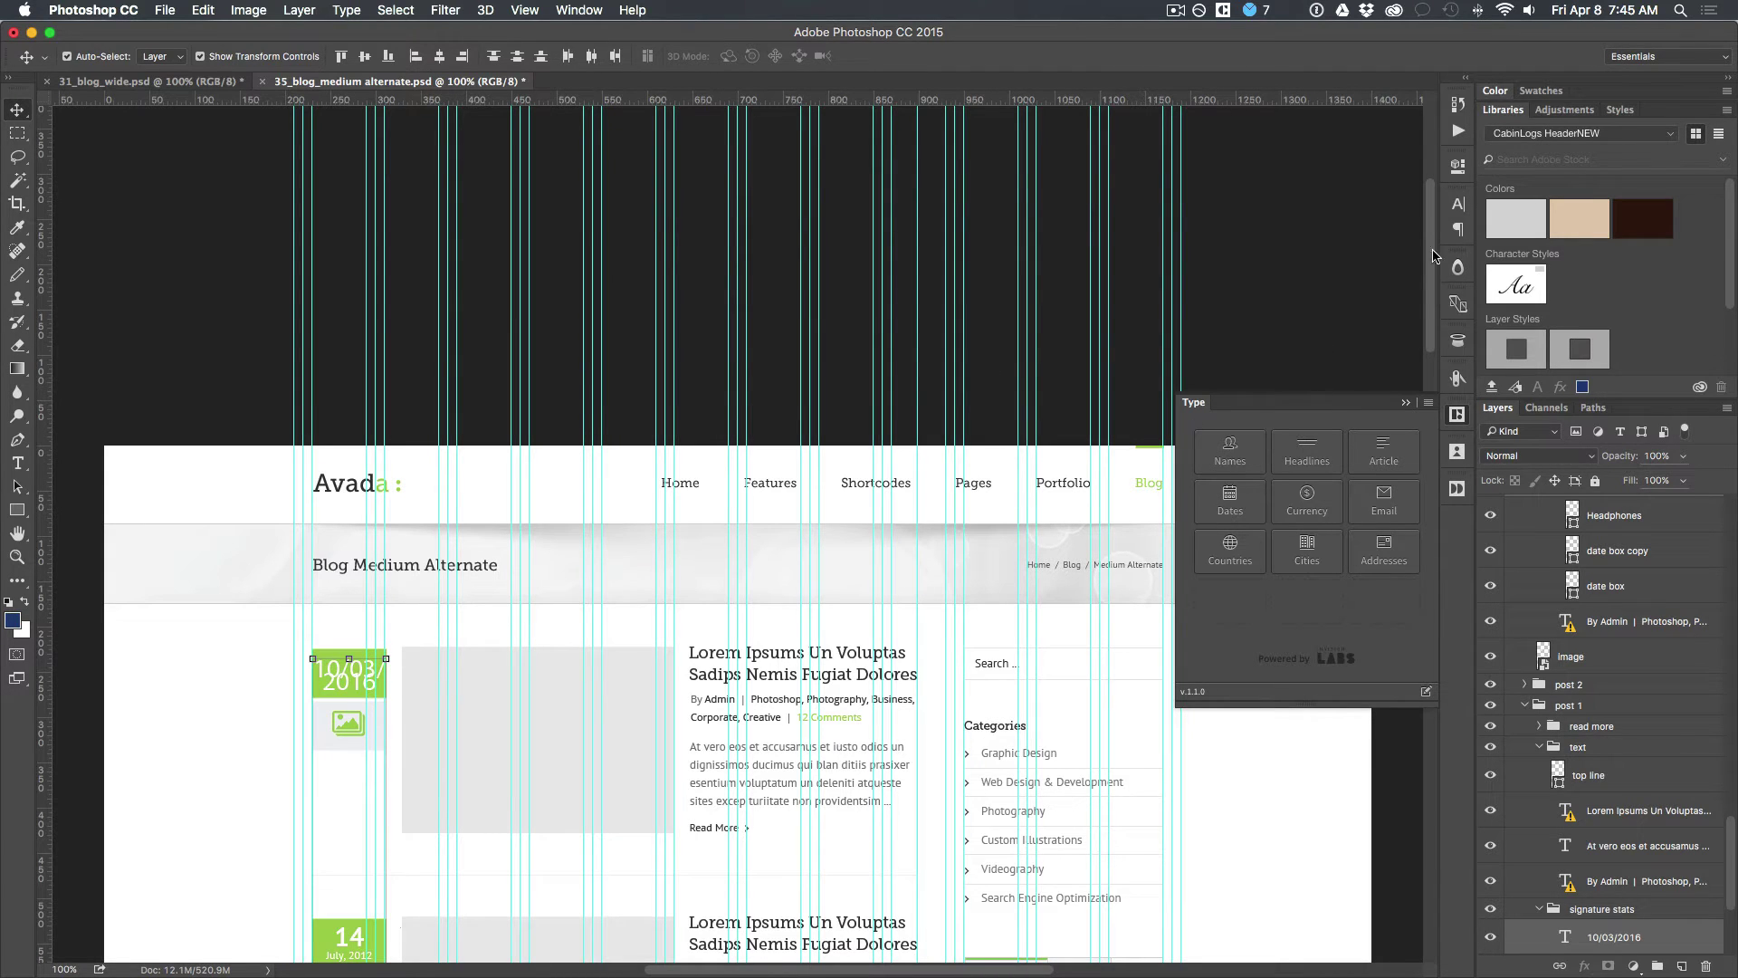
Step: Set the date text to 18 pt in the Character panel, then reduce it to 16 pt
left_click(1457, 205)
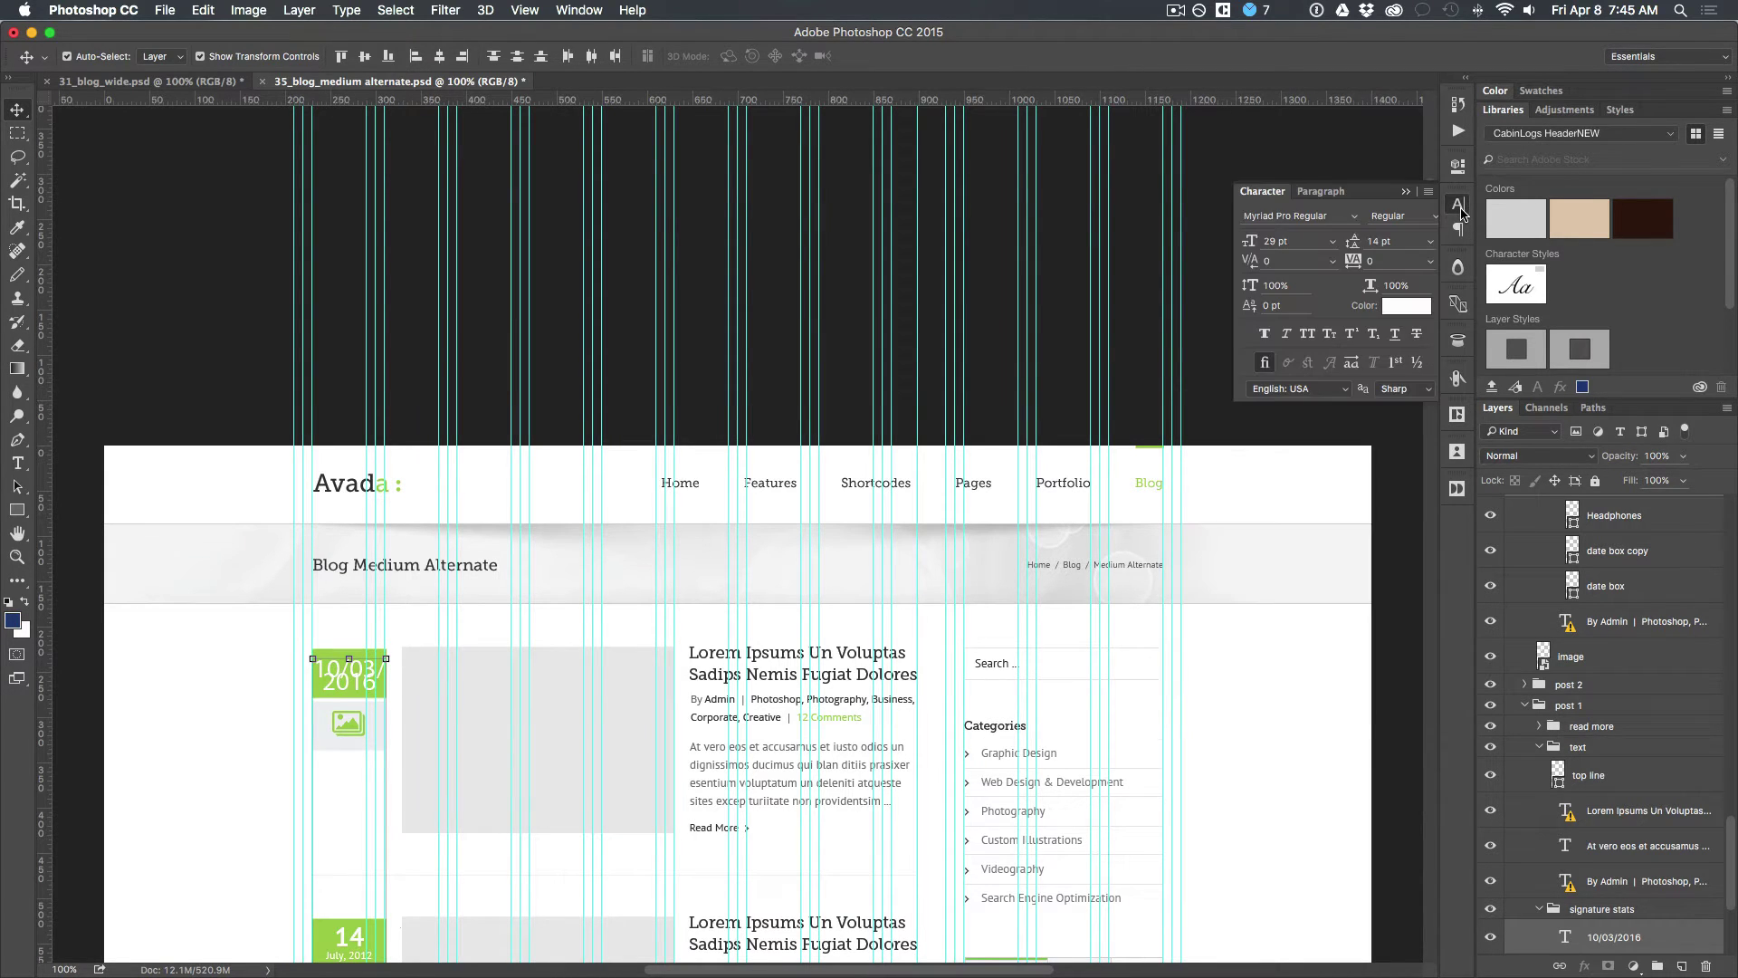
left_click(1332, 241)
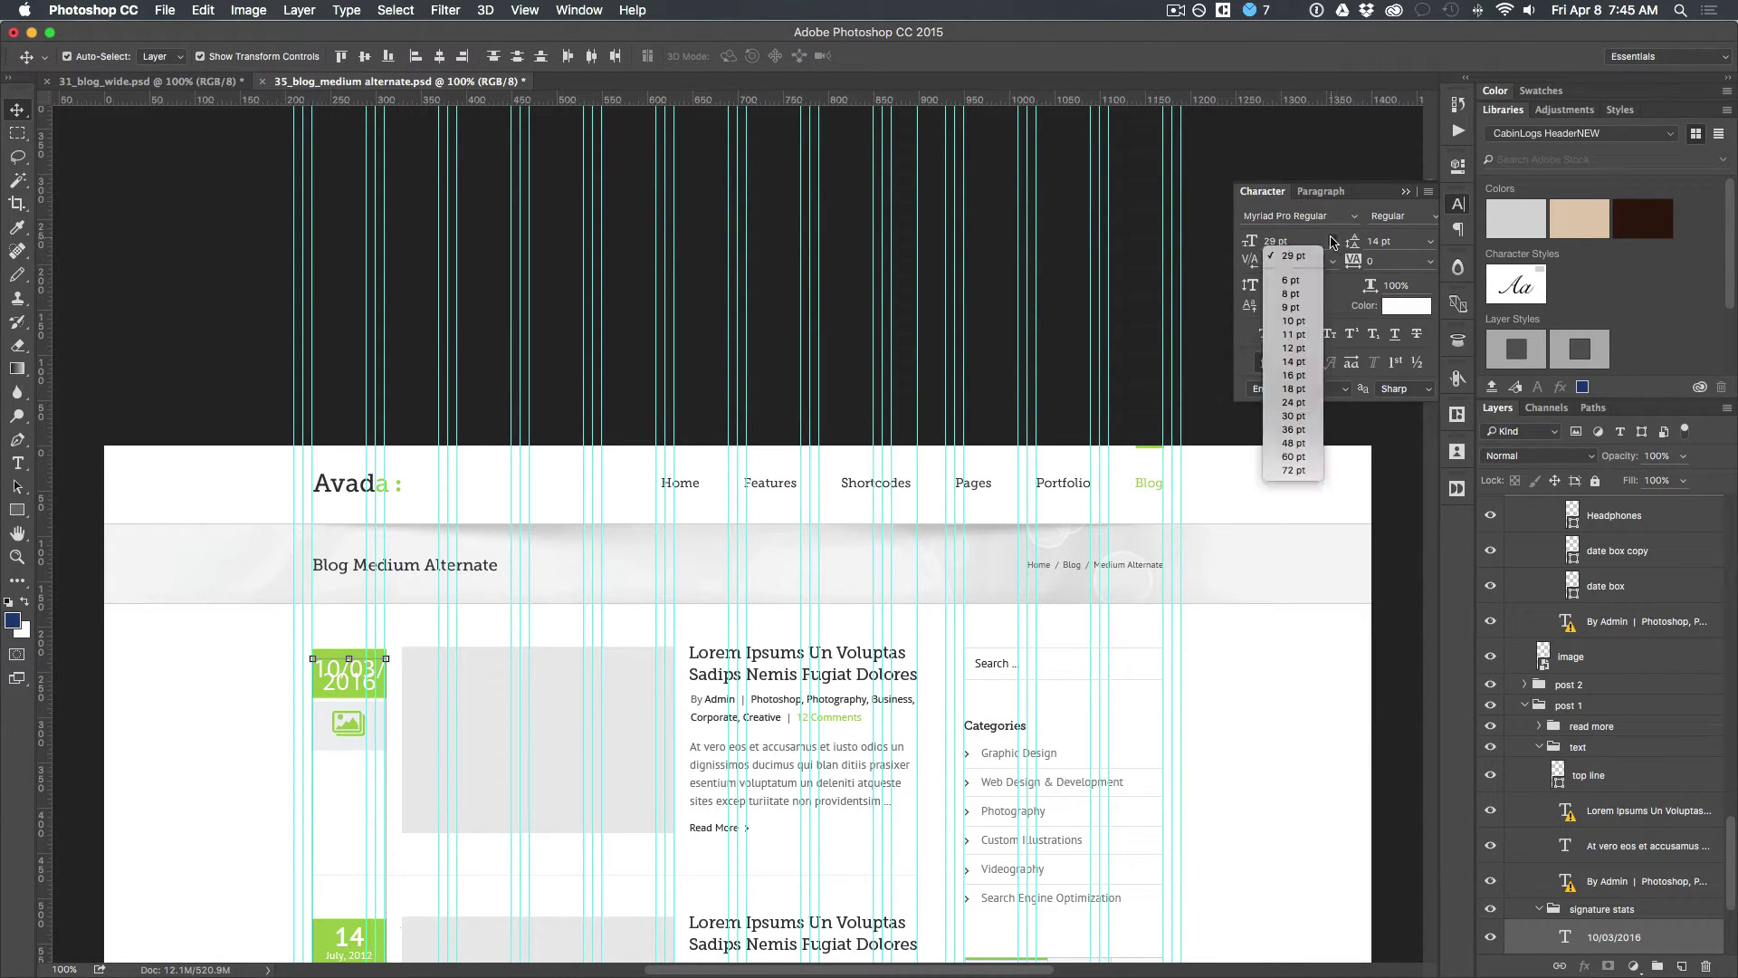
left_click(1295, 390)
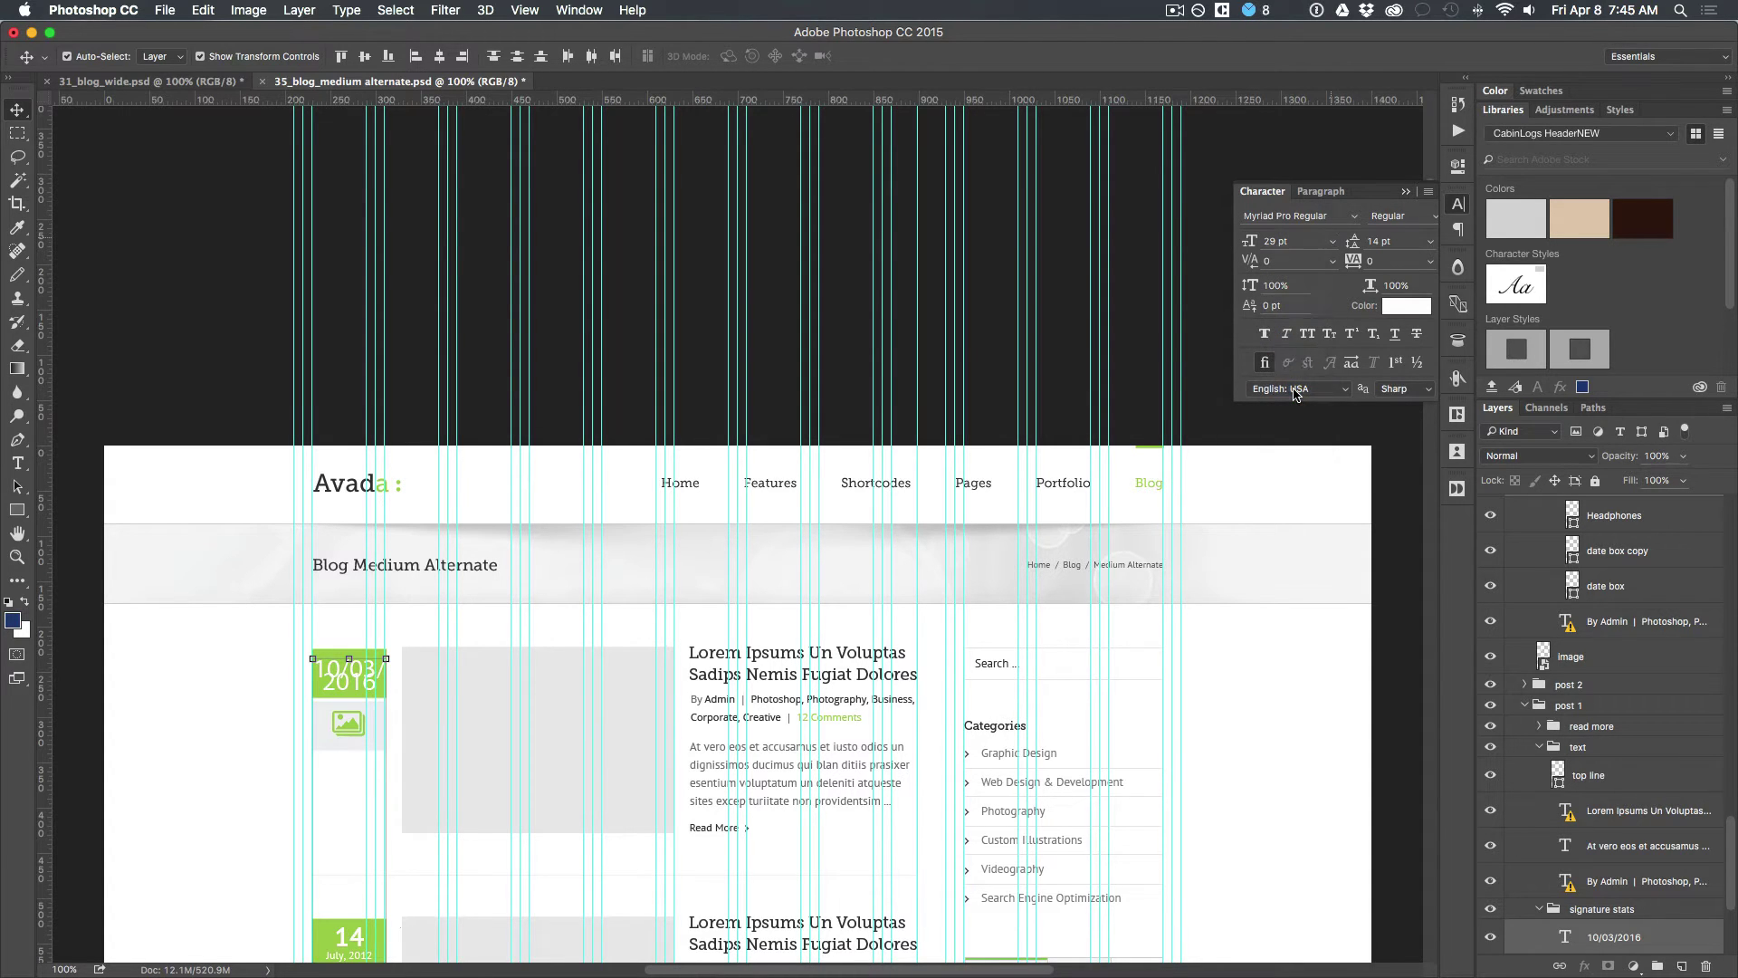
scroll(431, 729, "down", 10)
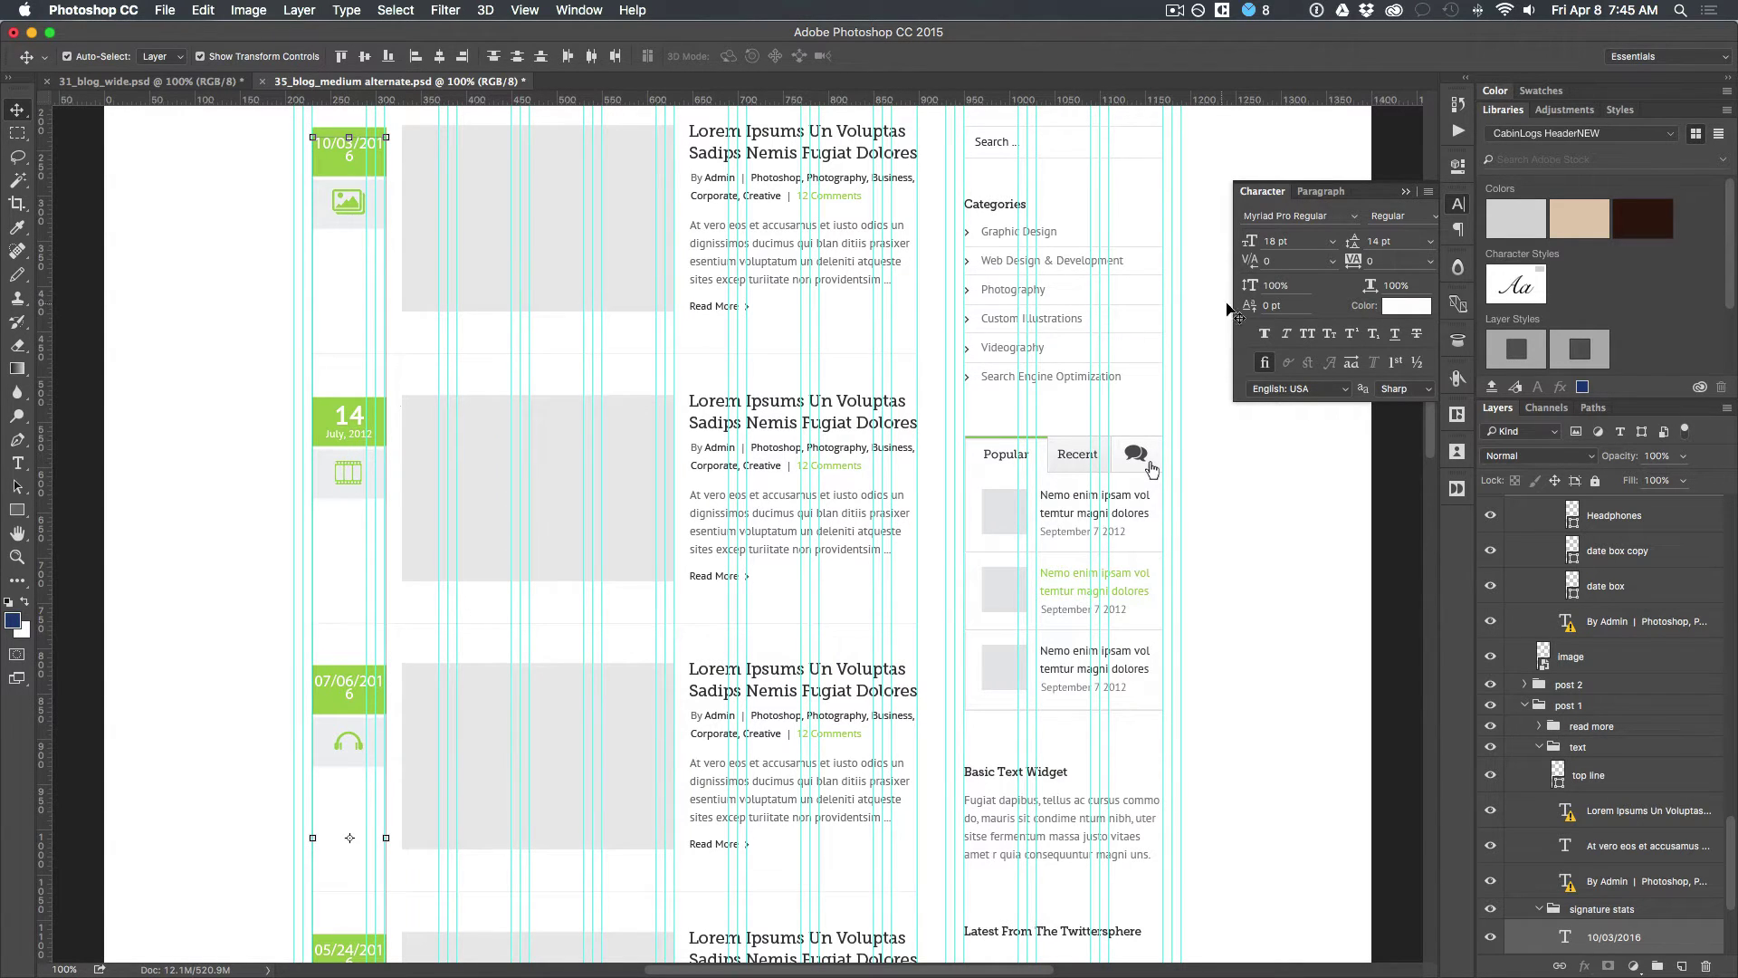
left_click(1336, 241)
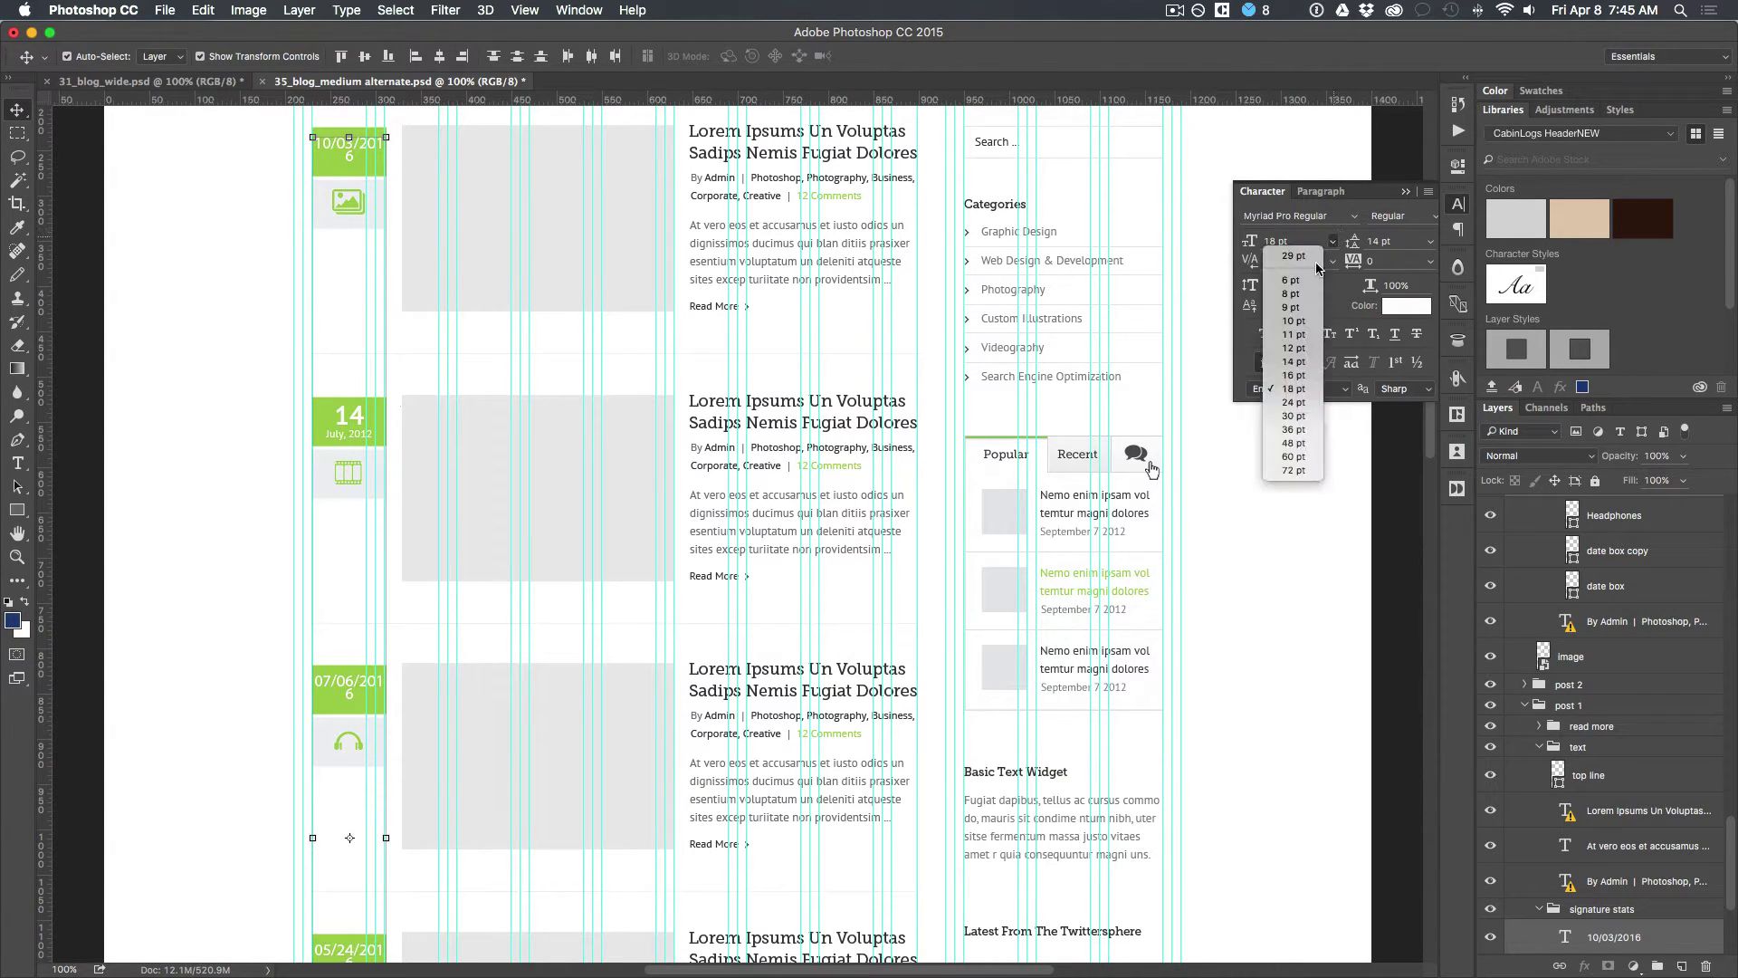
left_click(1293, 375)
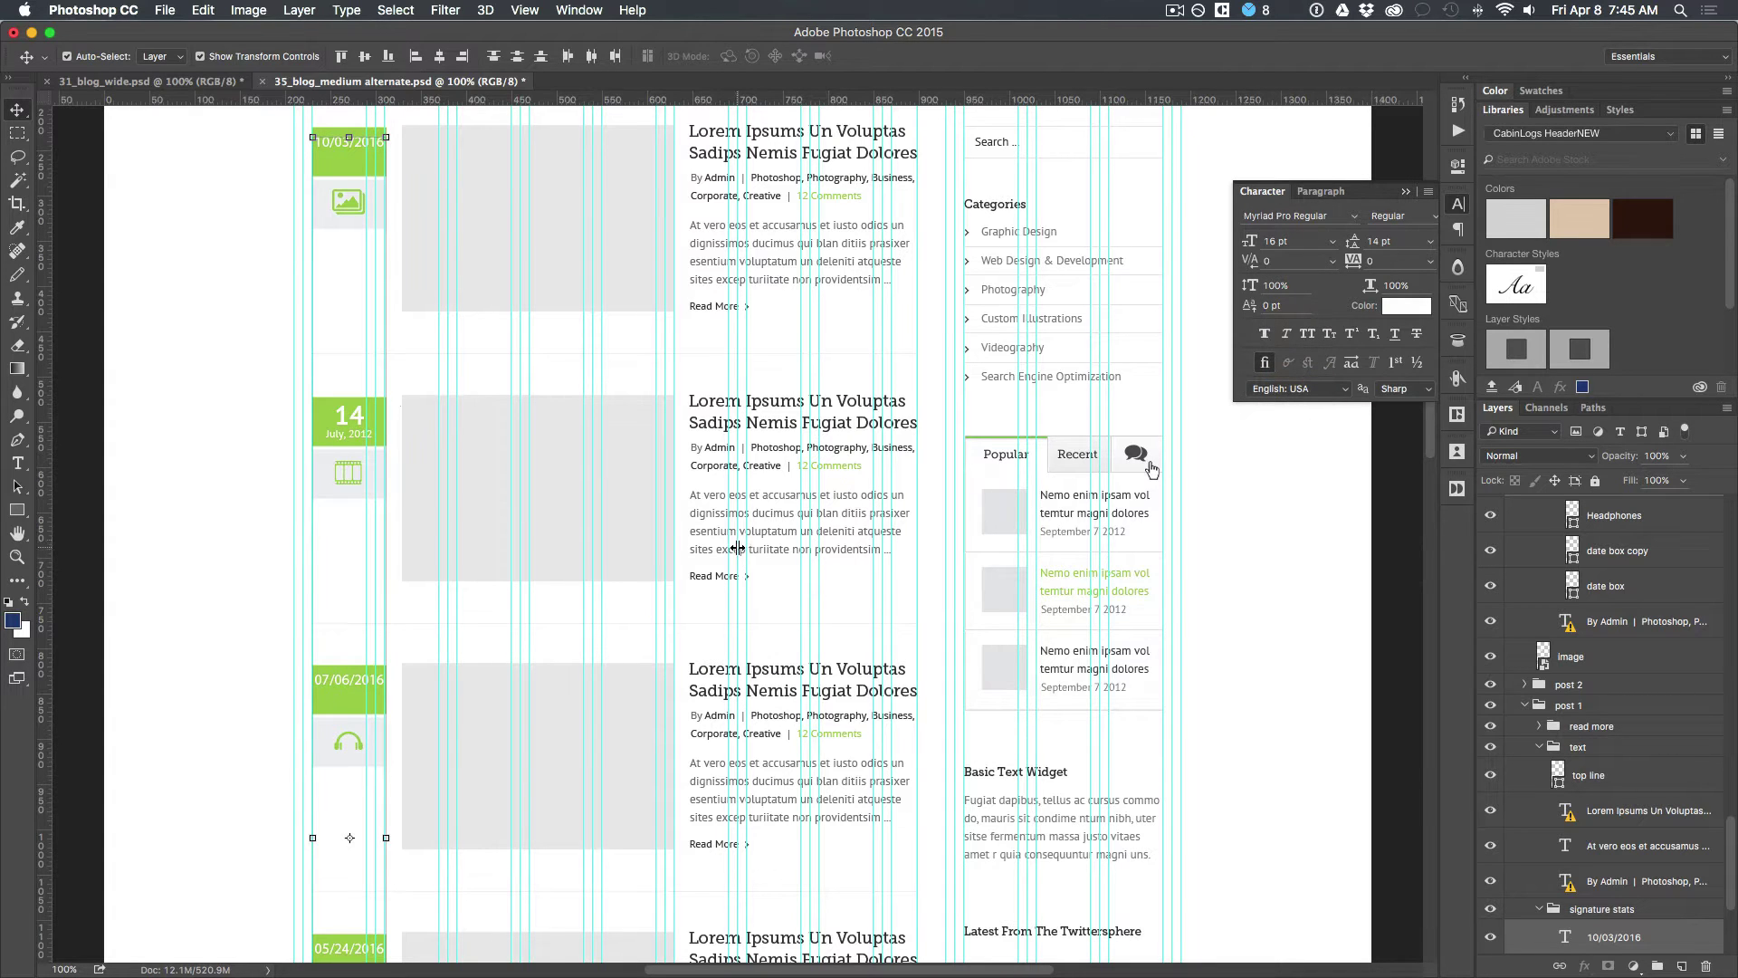
scroll(358, 699, "down", 5)
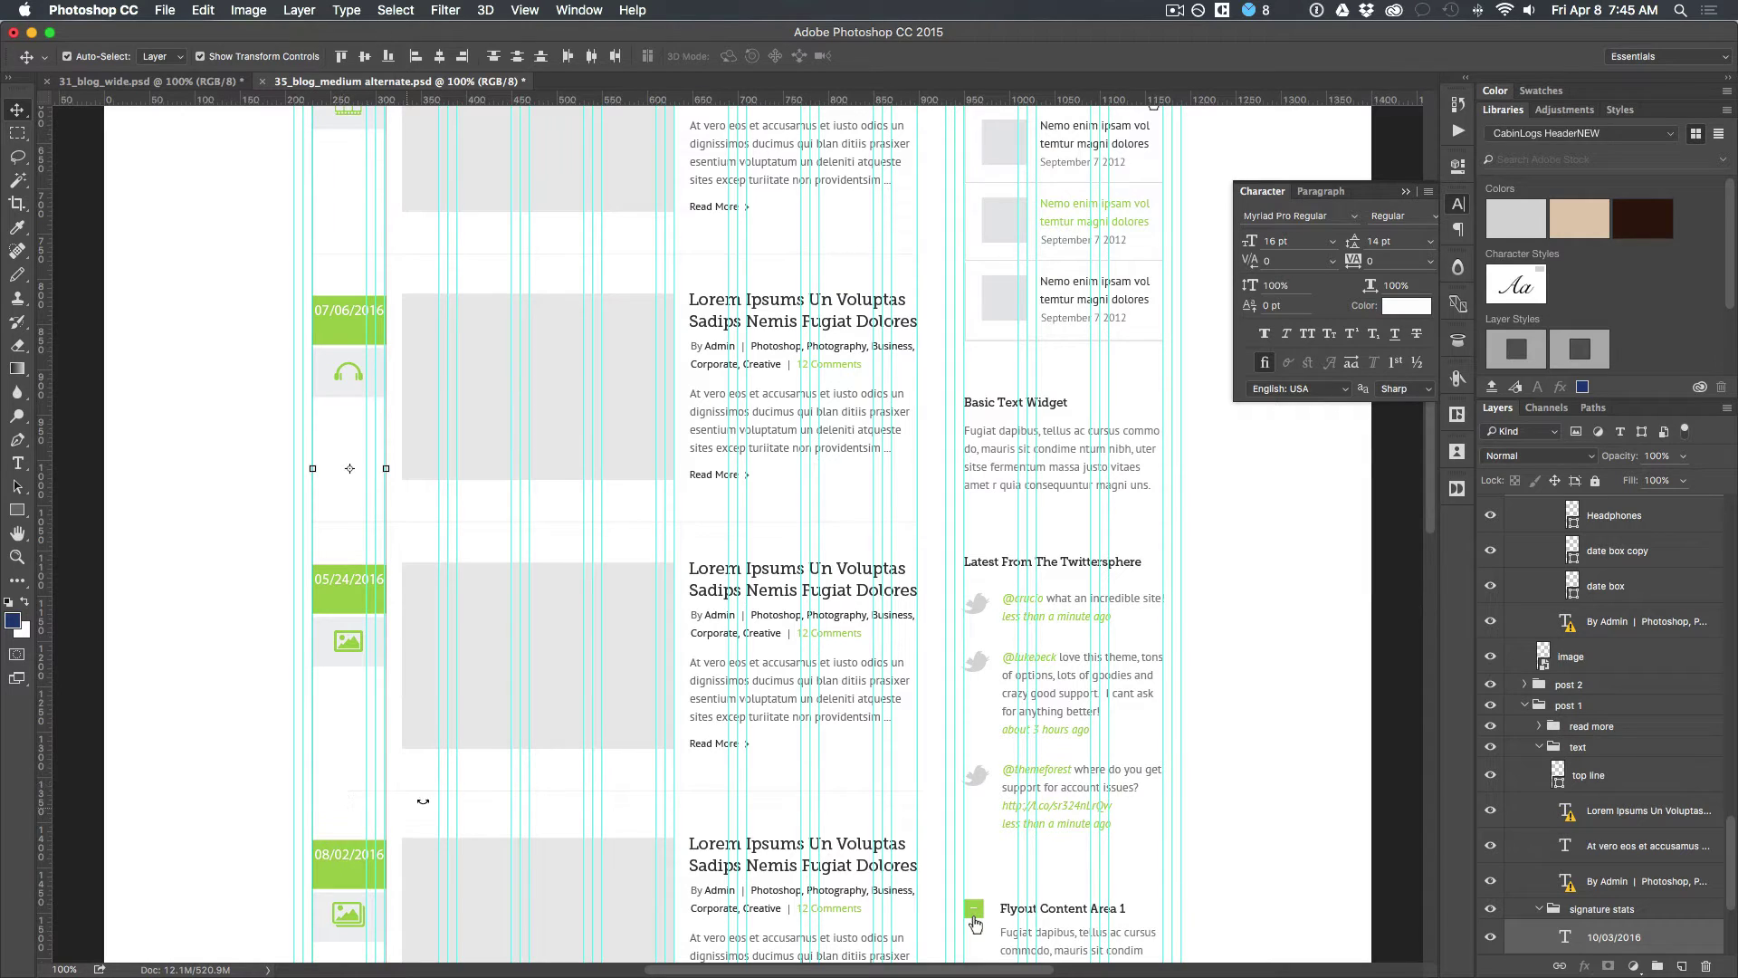
scroll(598, 700, "up", 3)
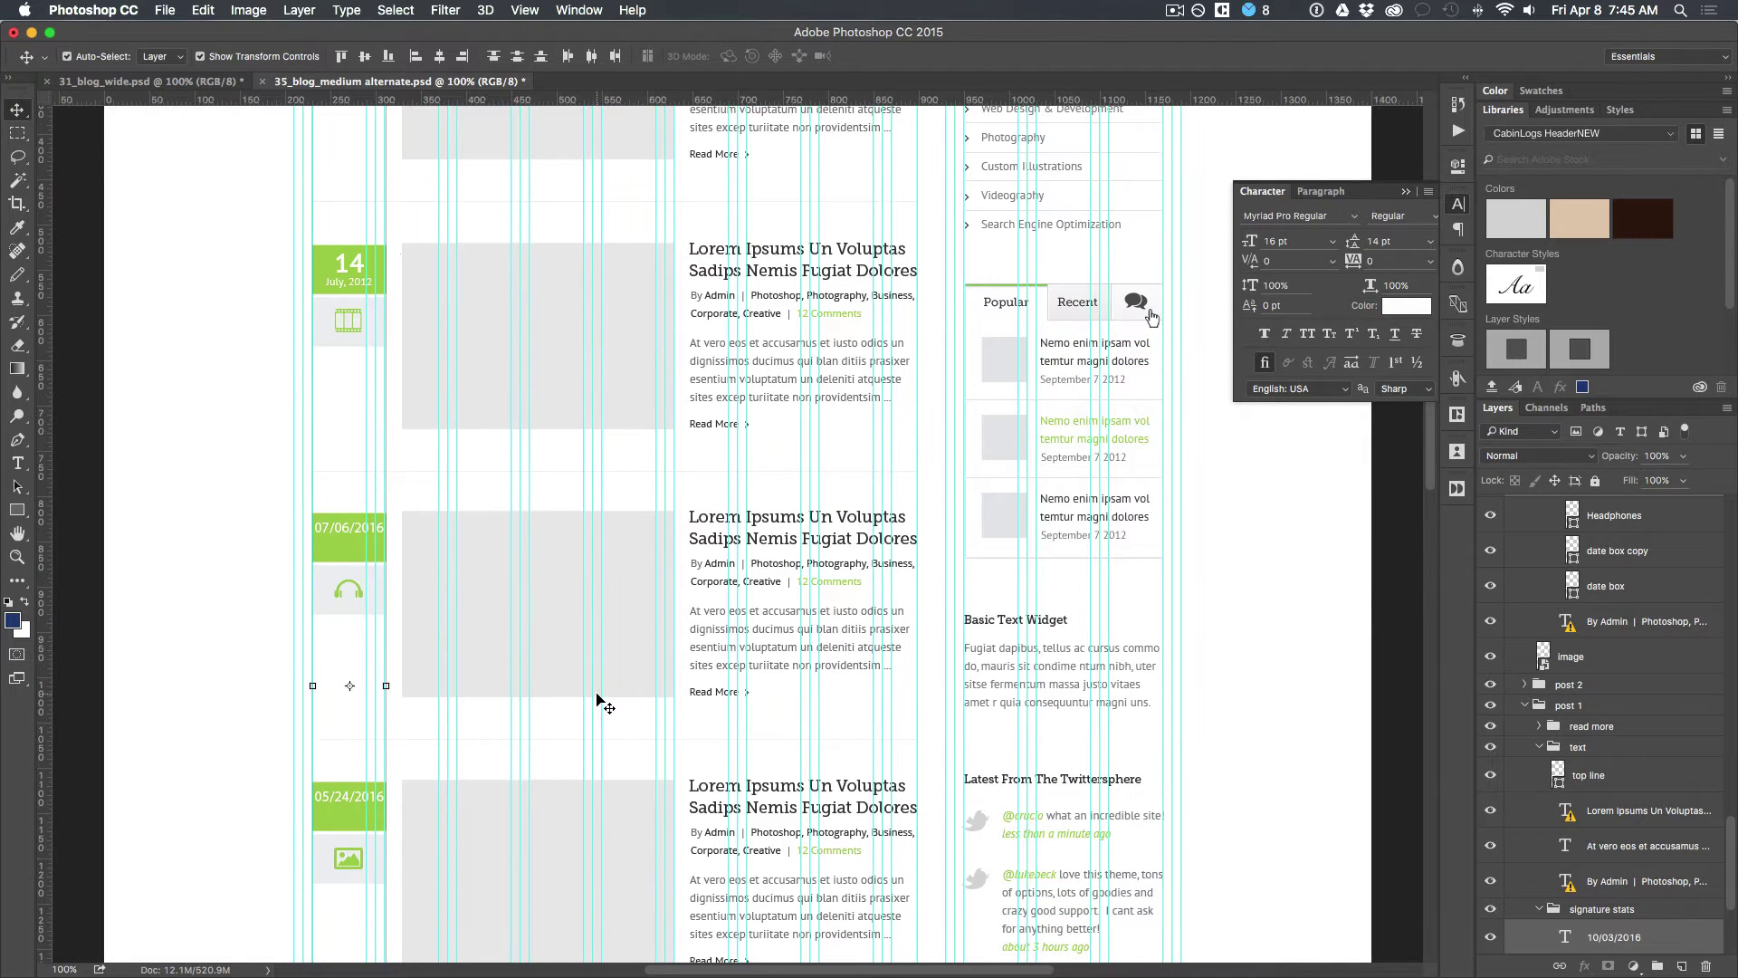
scroll(598, 699, "up", 6)
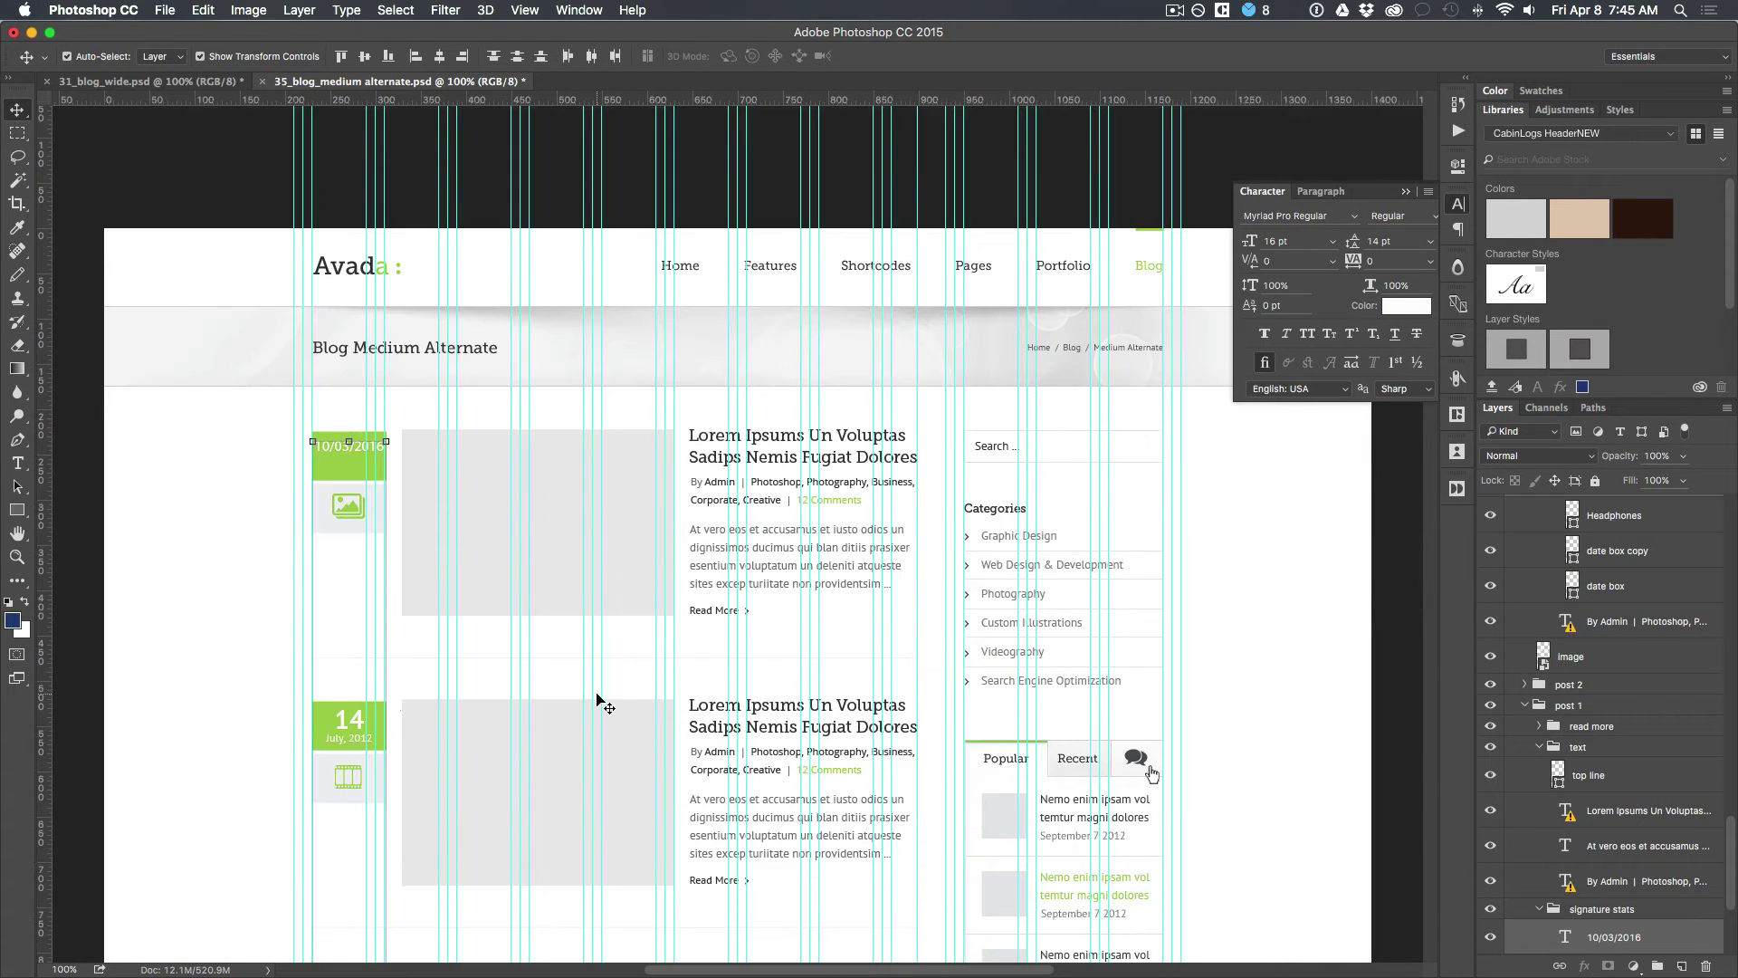
Step: Select the image placeholders of every post, including 07/06, 05/24, 08/02, 10/31 and 14 July
left_click(616, 563)
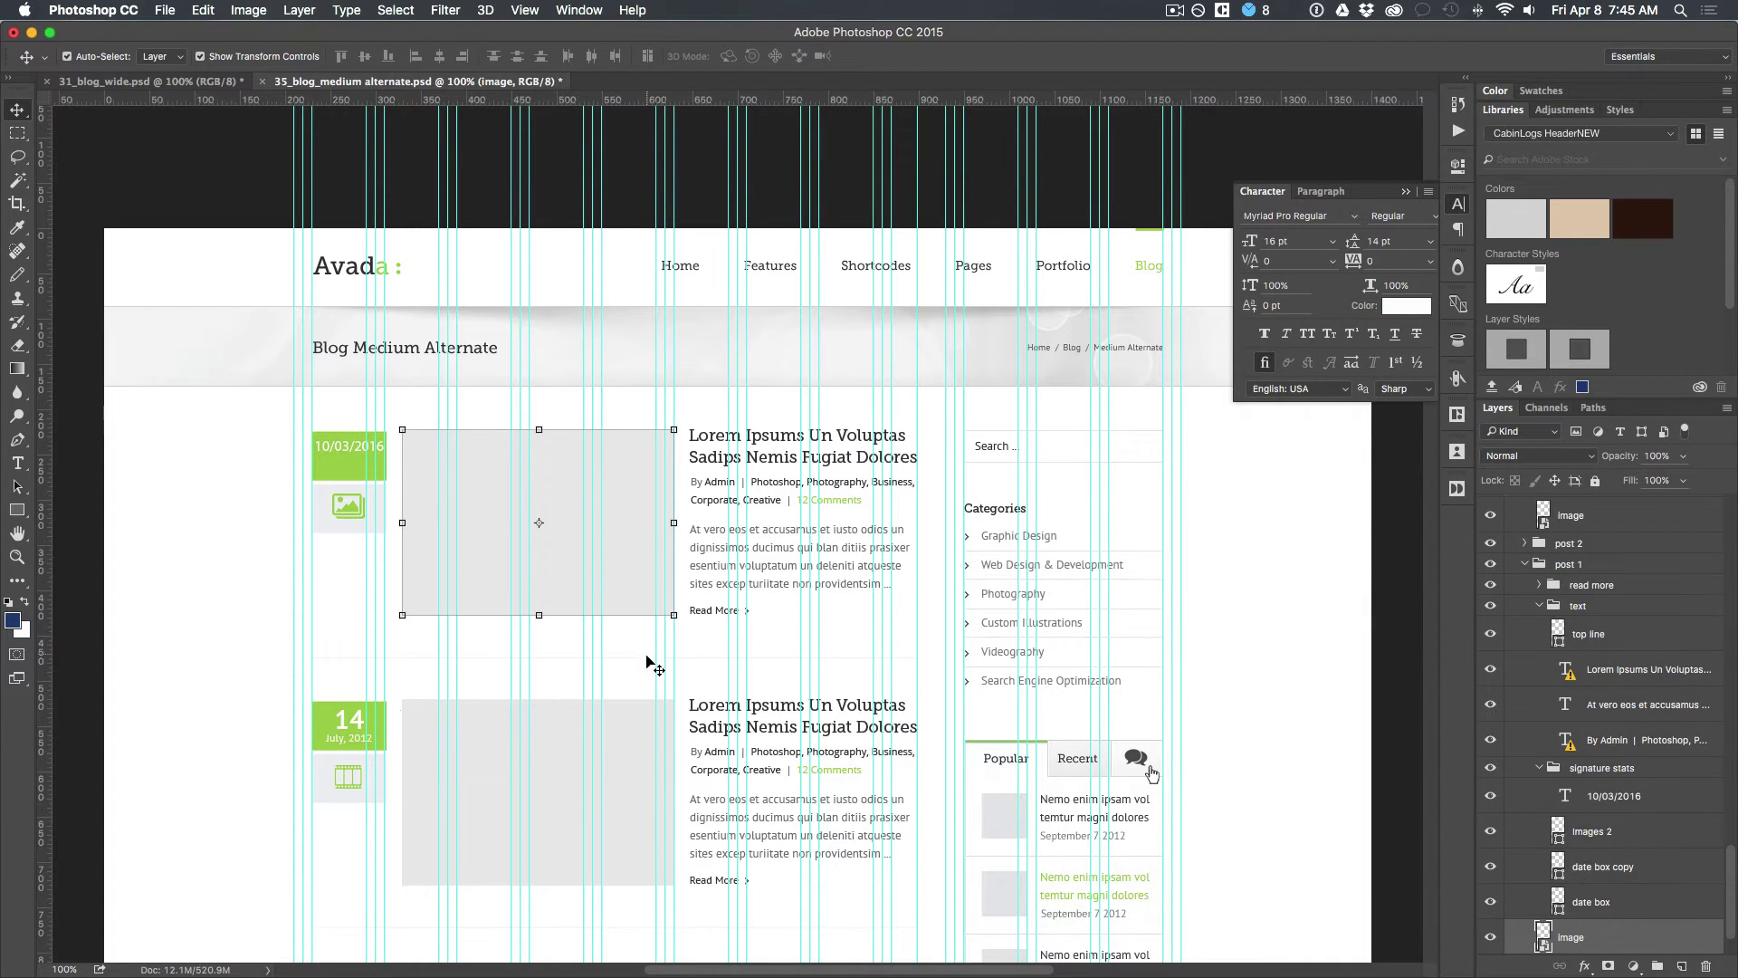
left_click(632, 758, "shift")
scroll(633, 762, "down", 4)
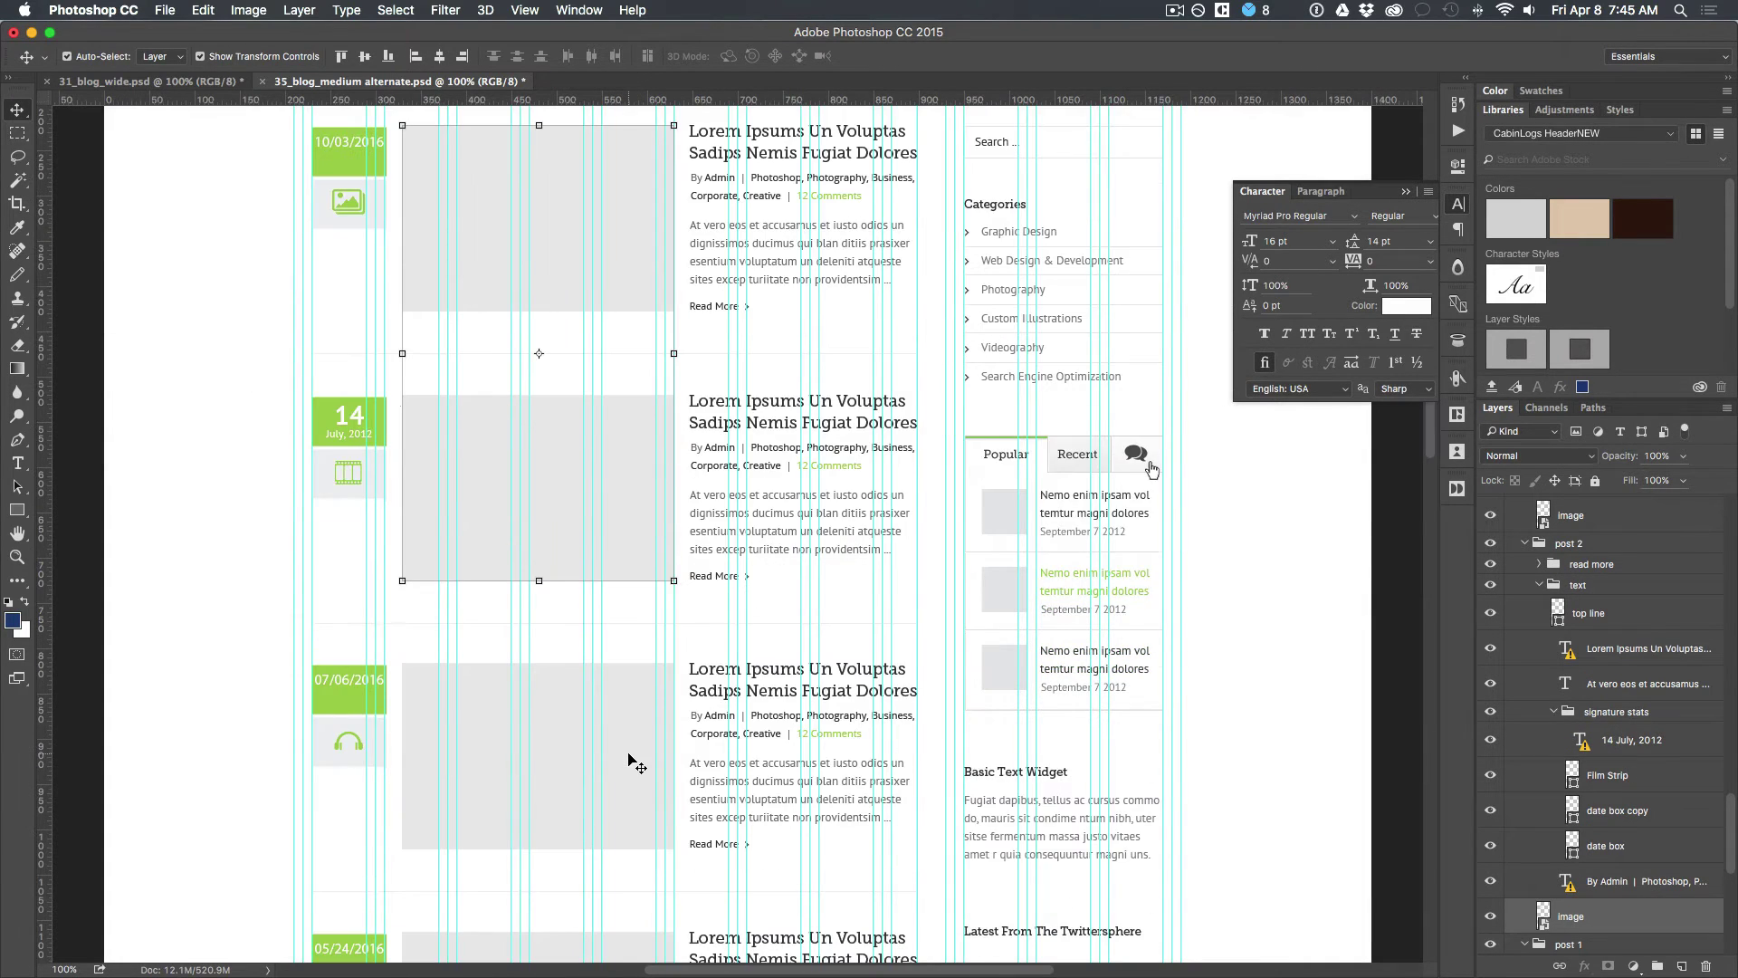
left_click(632, 758, "shift")
scroll(630, 756, "down", 8)
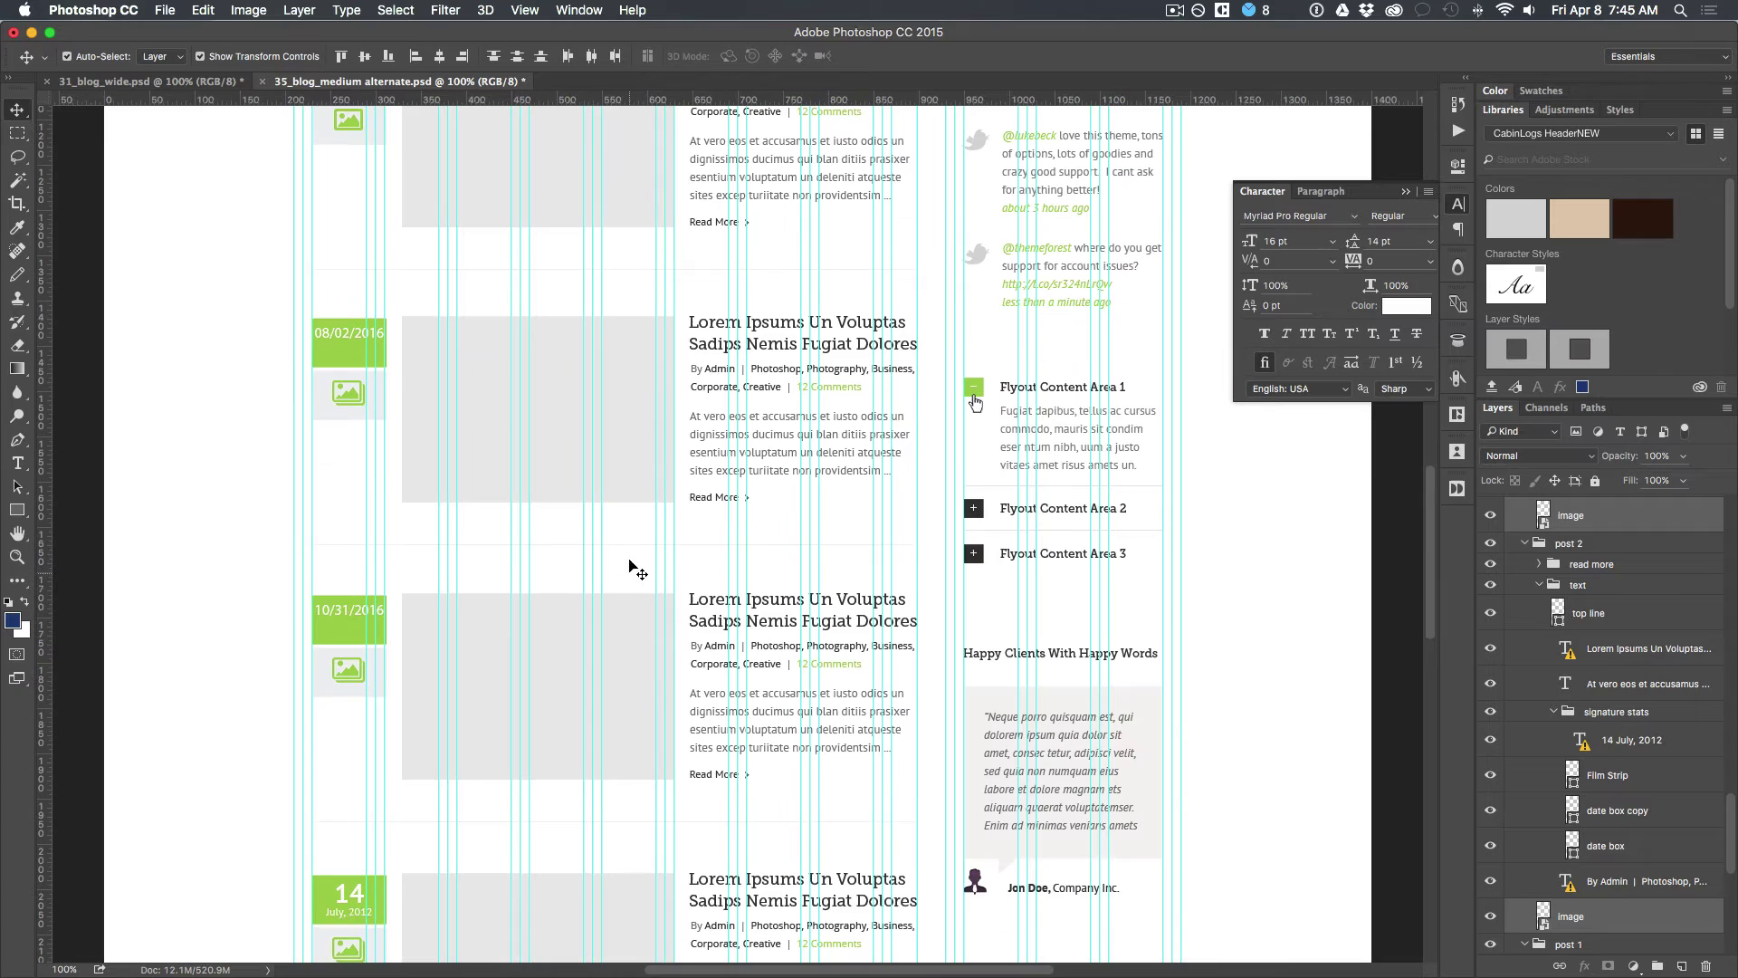
left_click(629, 475, "shift")
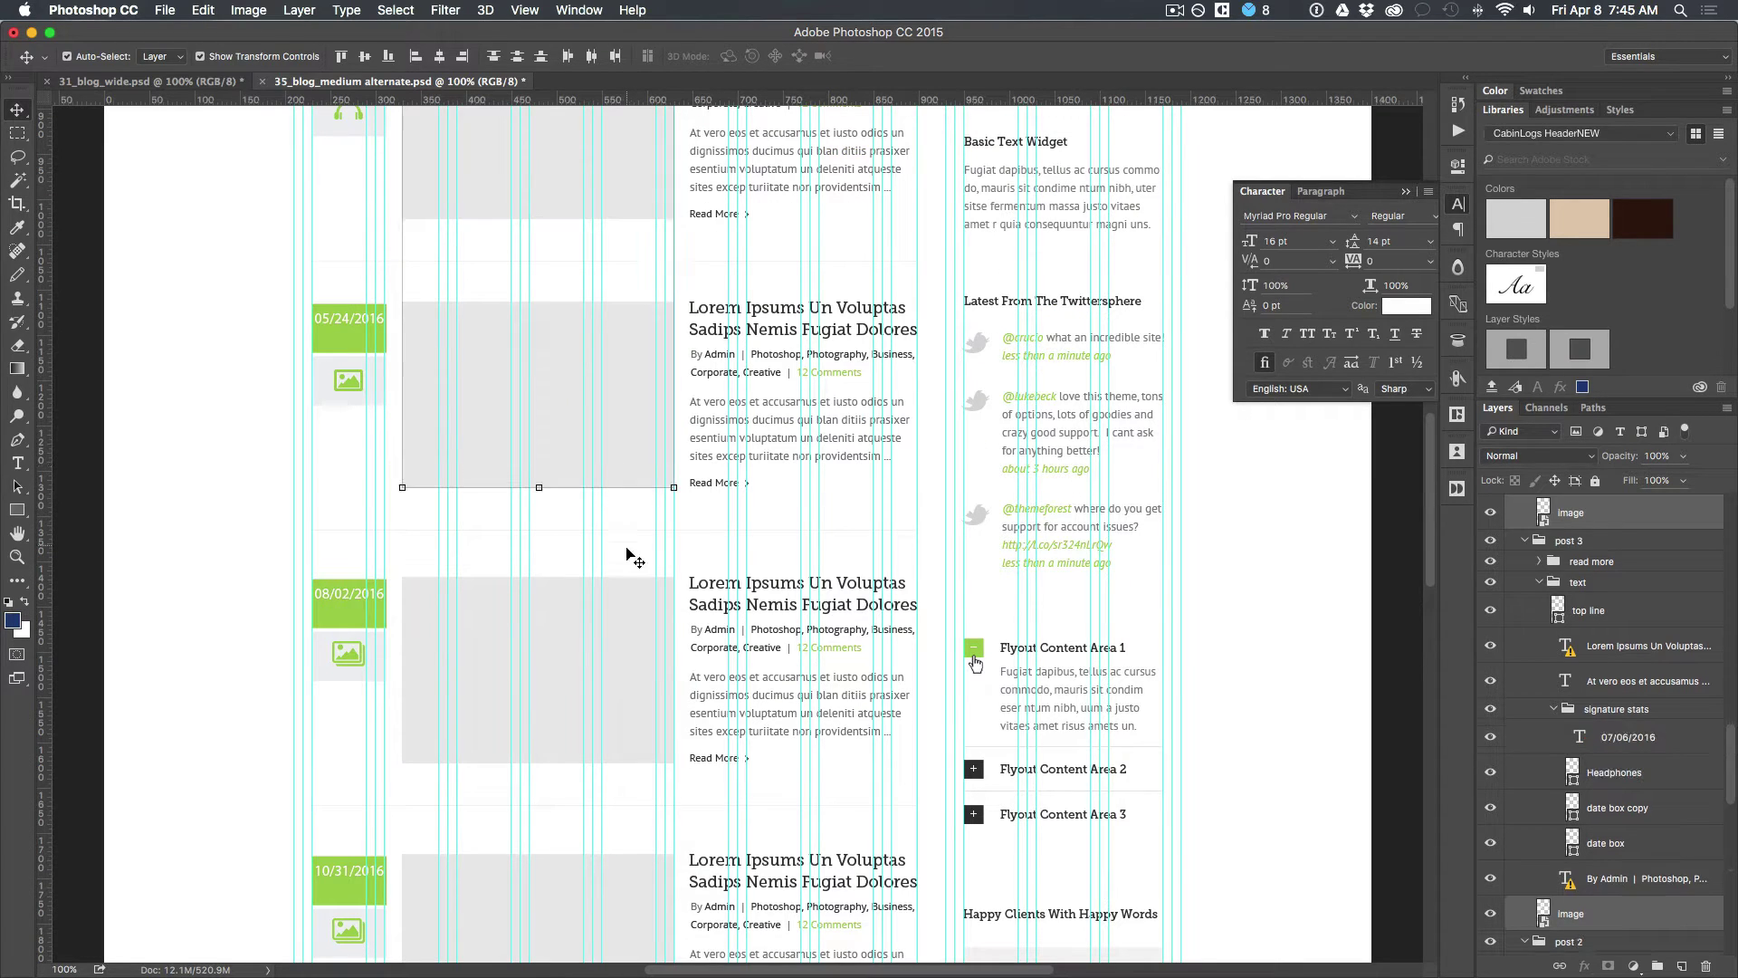
left_click(638, 653, "shift")
scroll(632, 648, "down", 3)
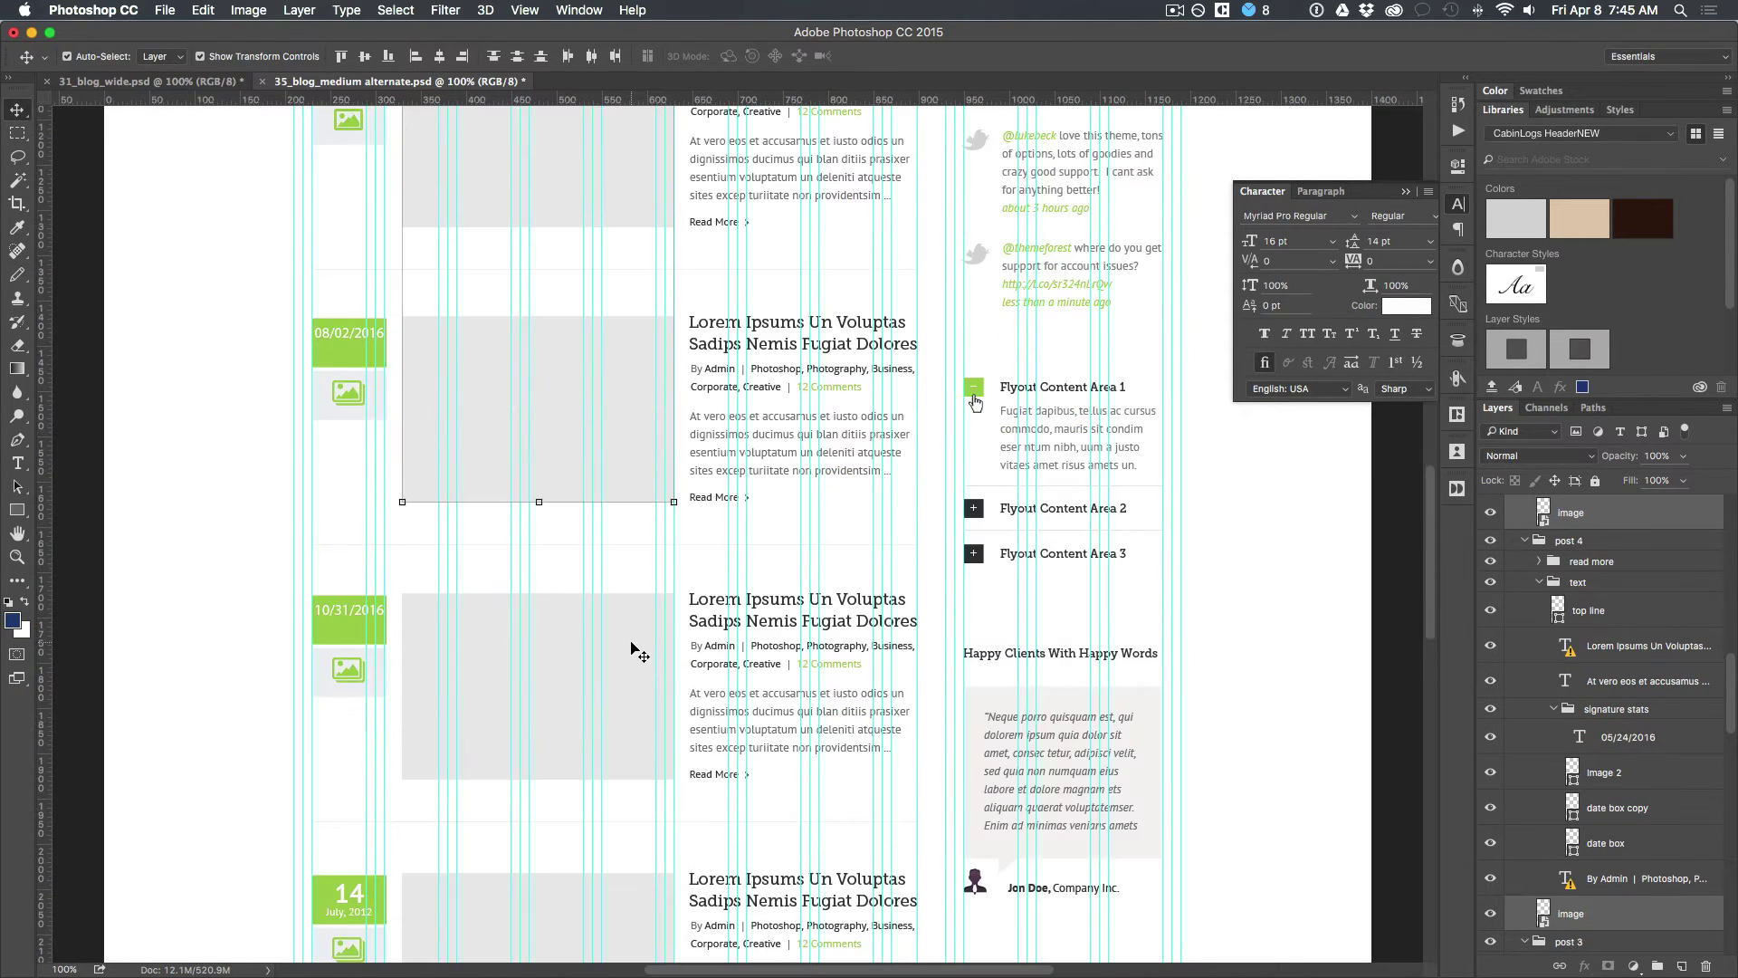
left_click(632, 644, "shift")
scroll(631, 648, "down", 15)
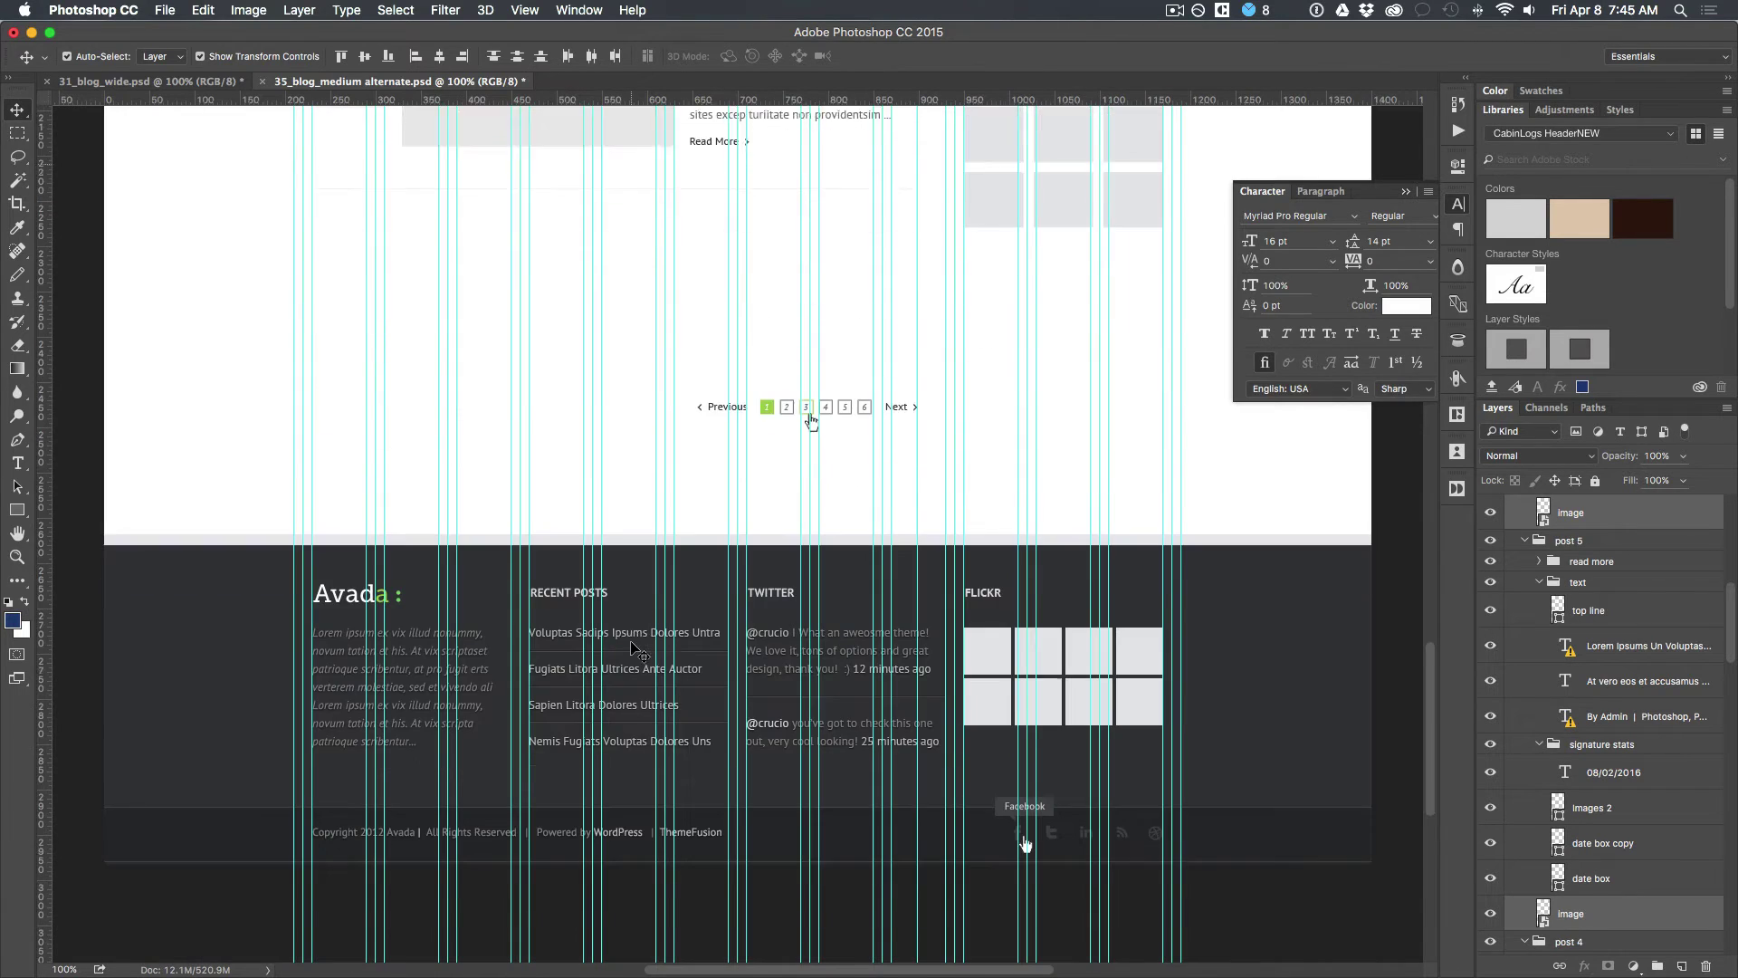
scroll(632, 532, "up", 7)
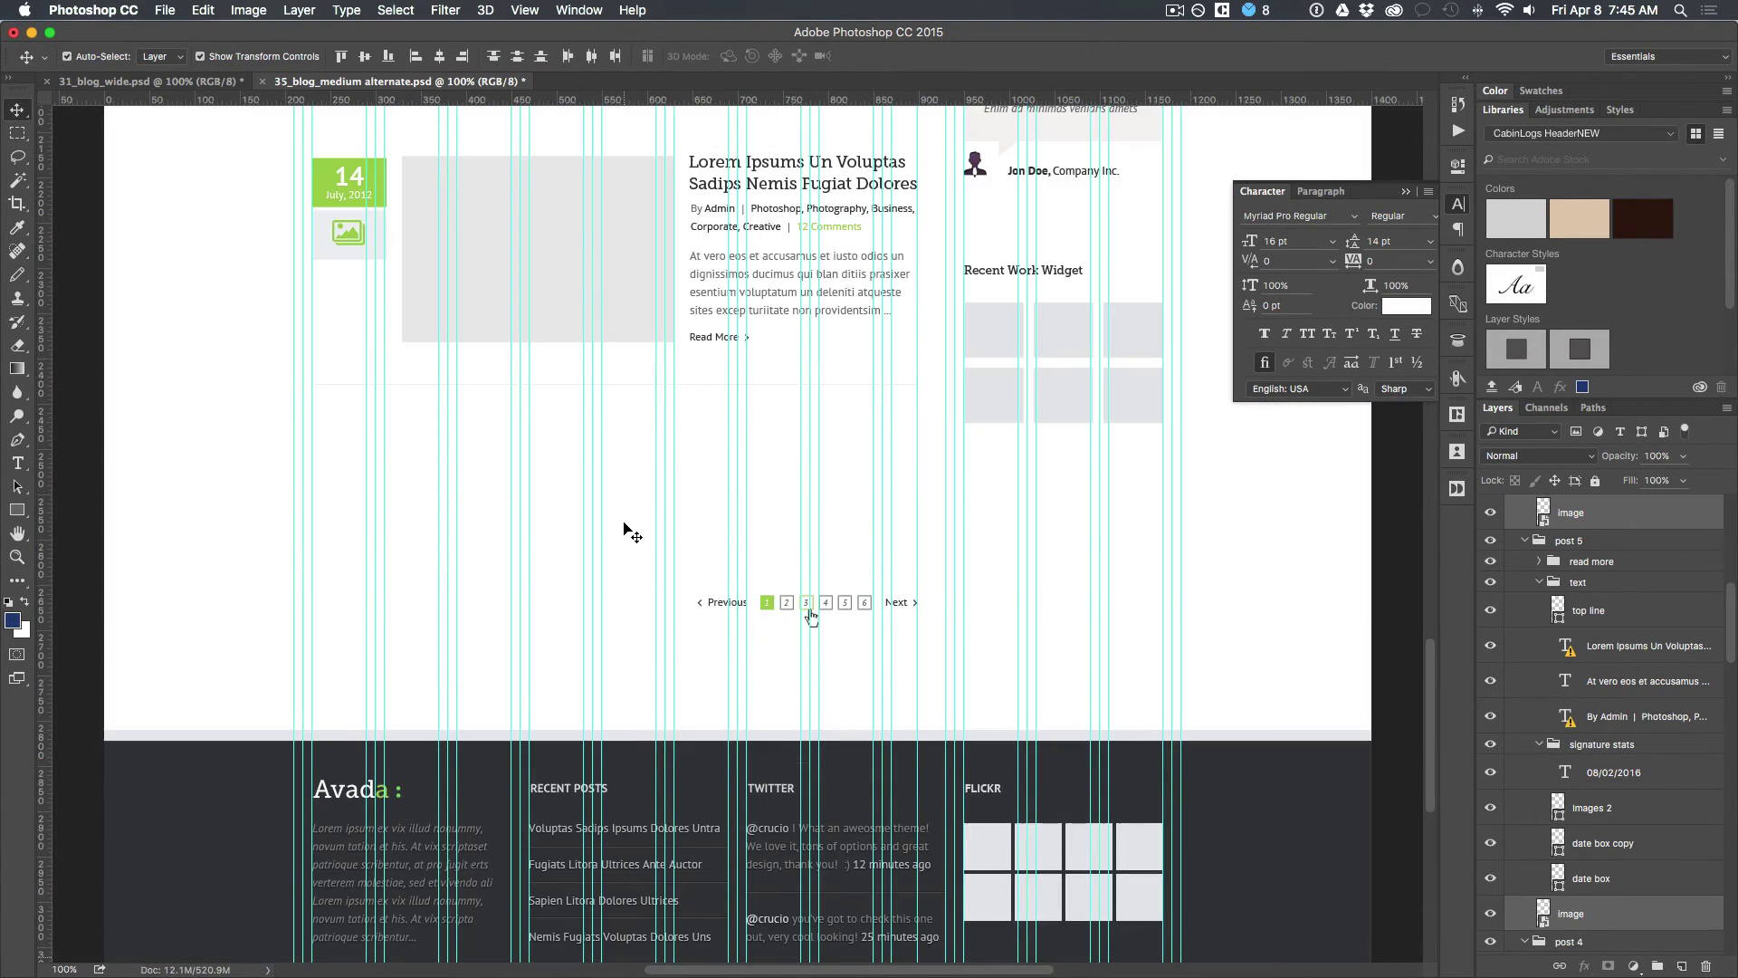
left_click(613, 275, "shift")
scroll(610, 275, "up", 8)
scroll(611, 276, "down", 7)
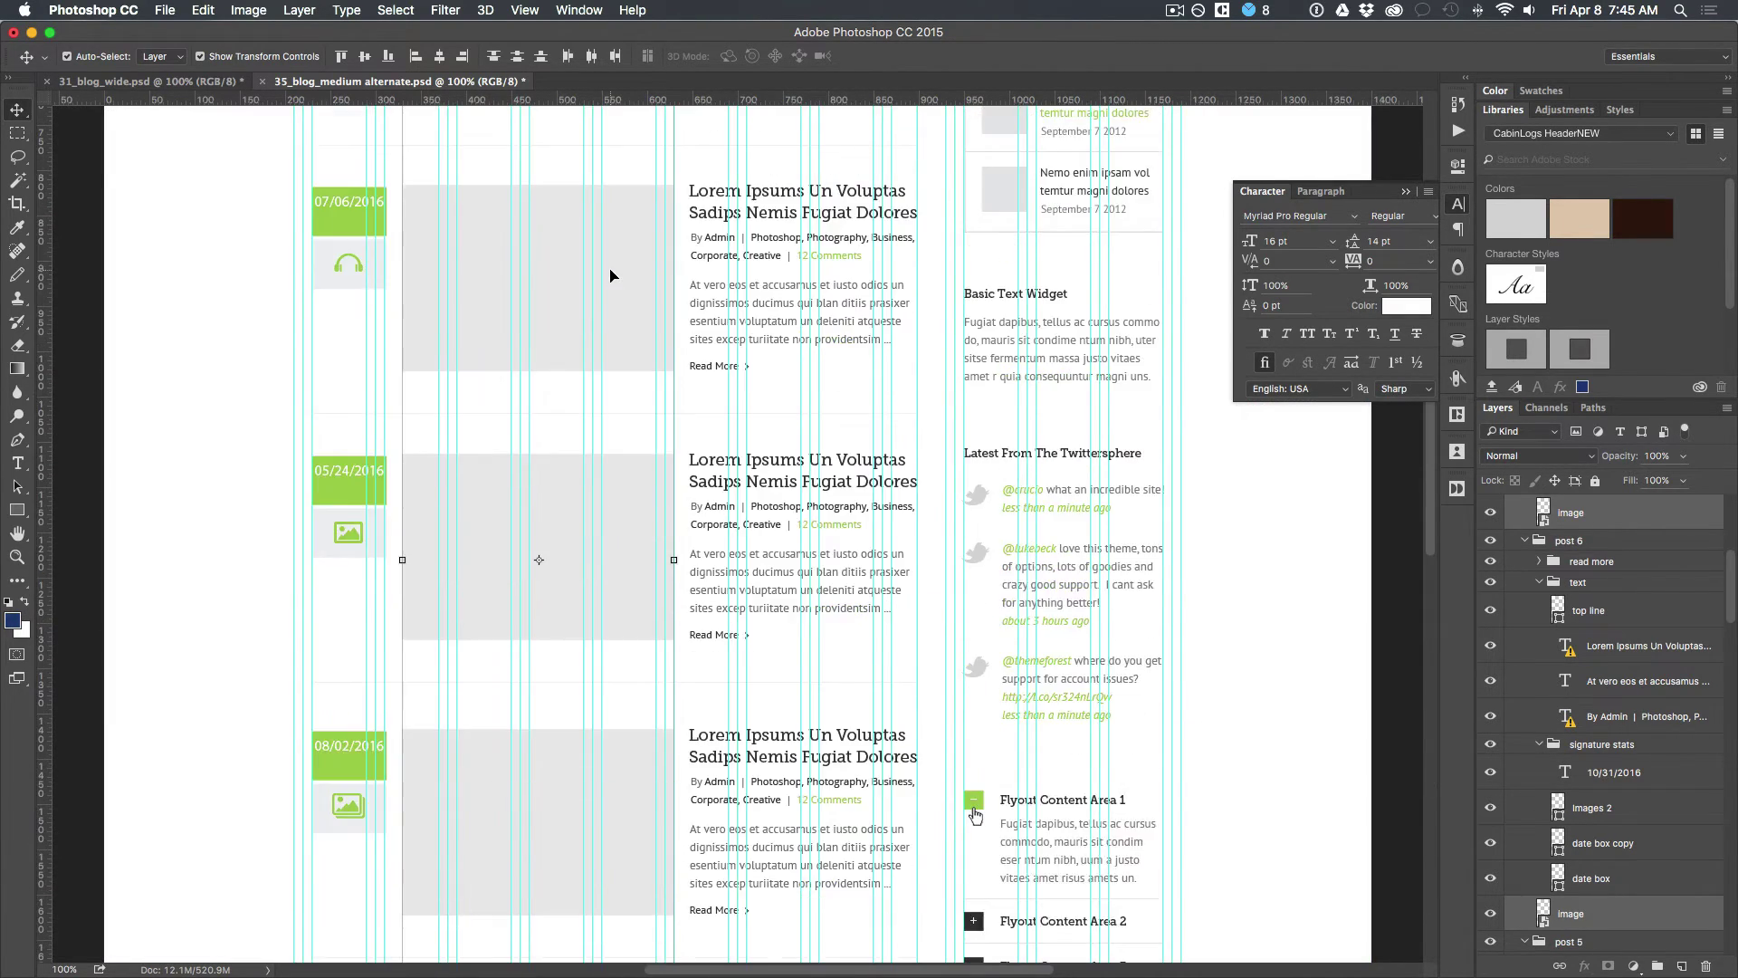
scroll(611, 275, "up", 3)
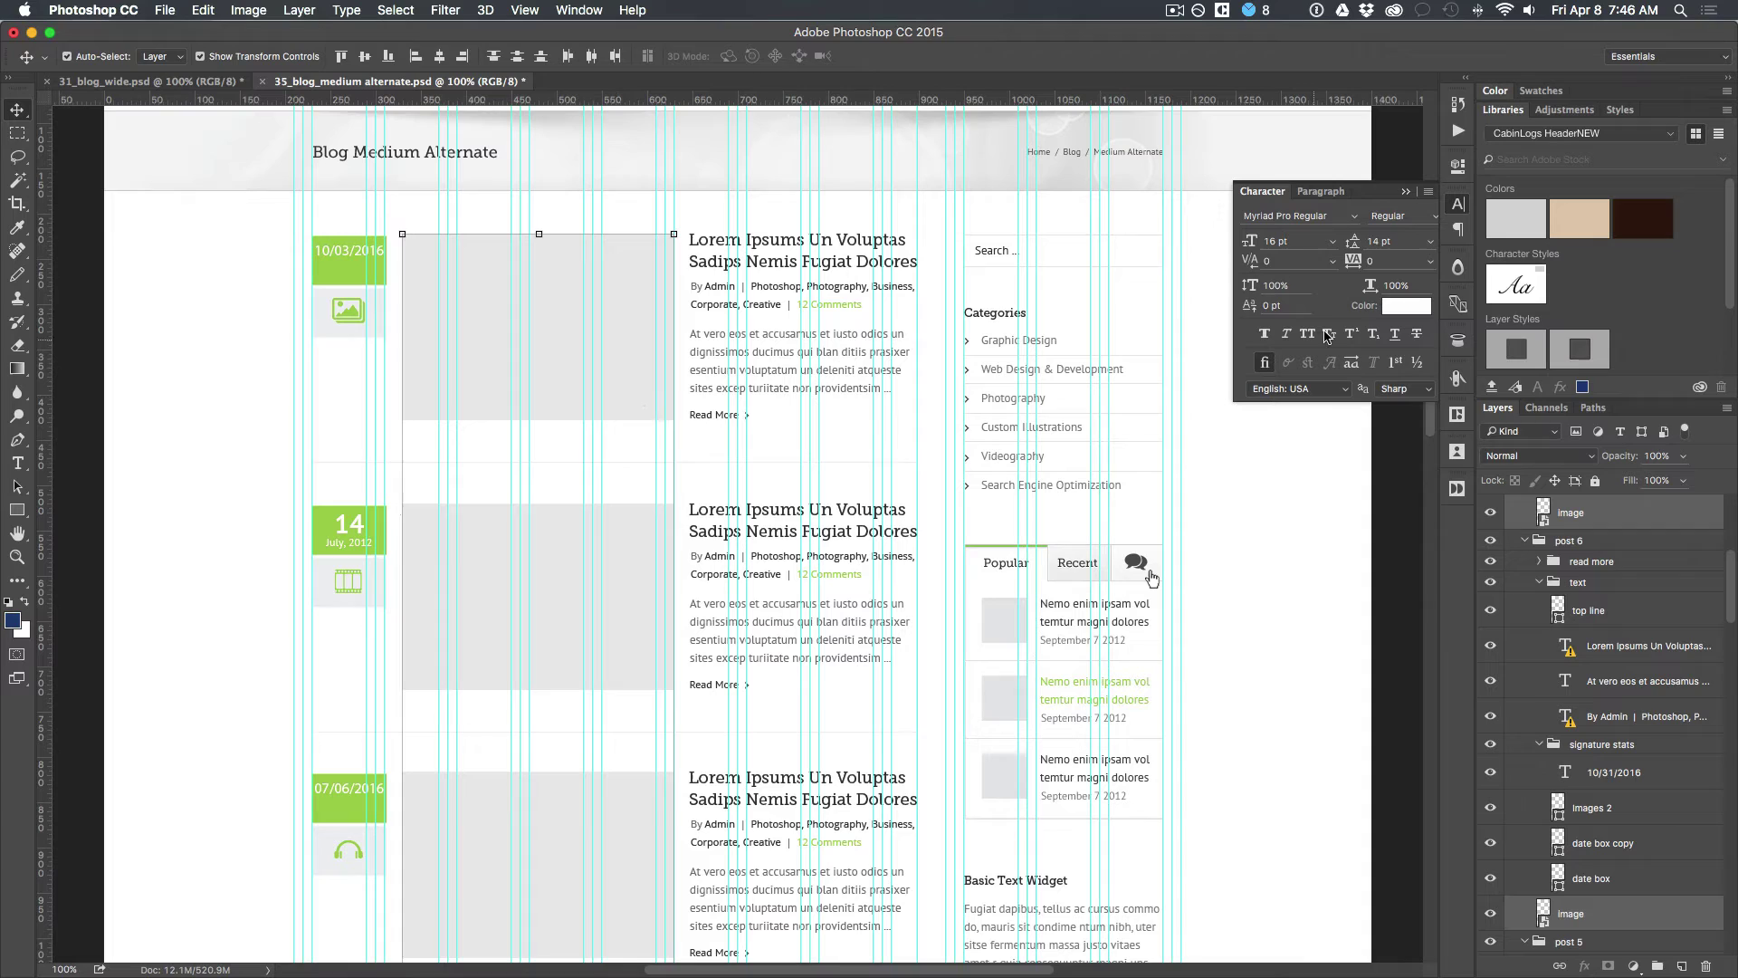
Step: Place random Unsplash photos from the Cafe category into the selected placeholders
left_click(1457, 452)
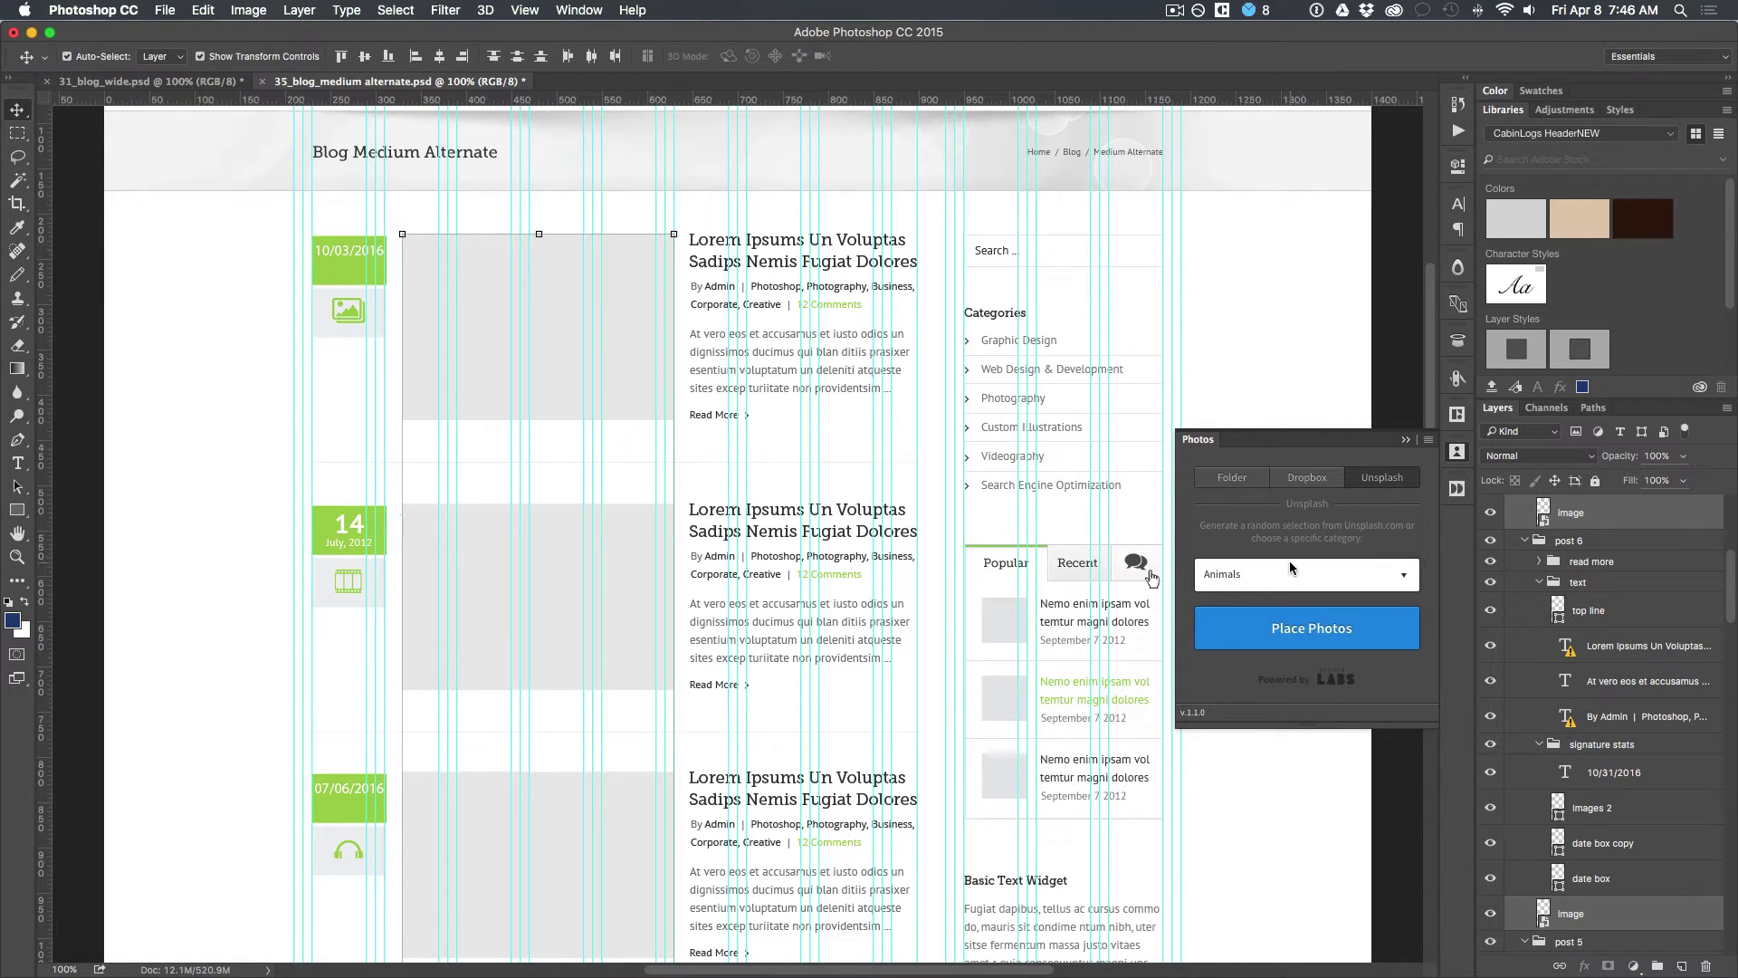
left_click(1263, 583)
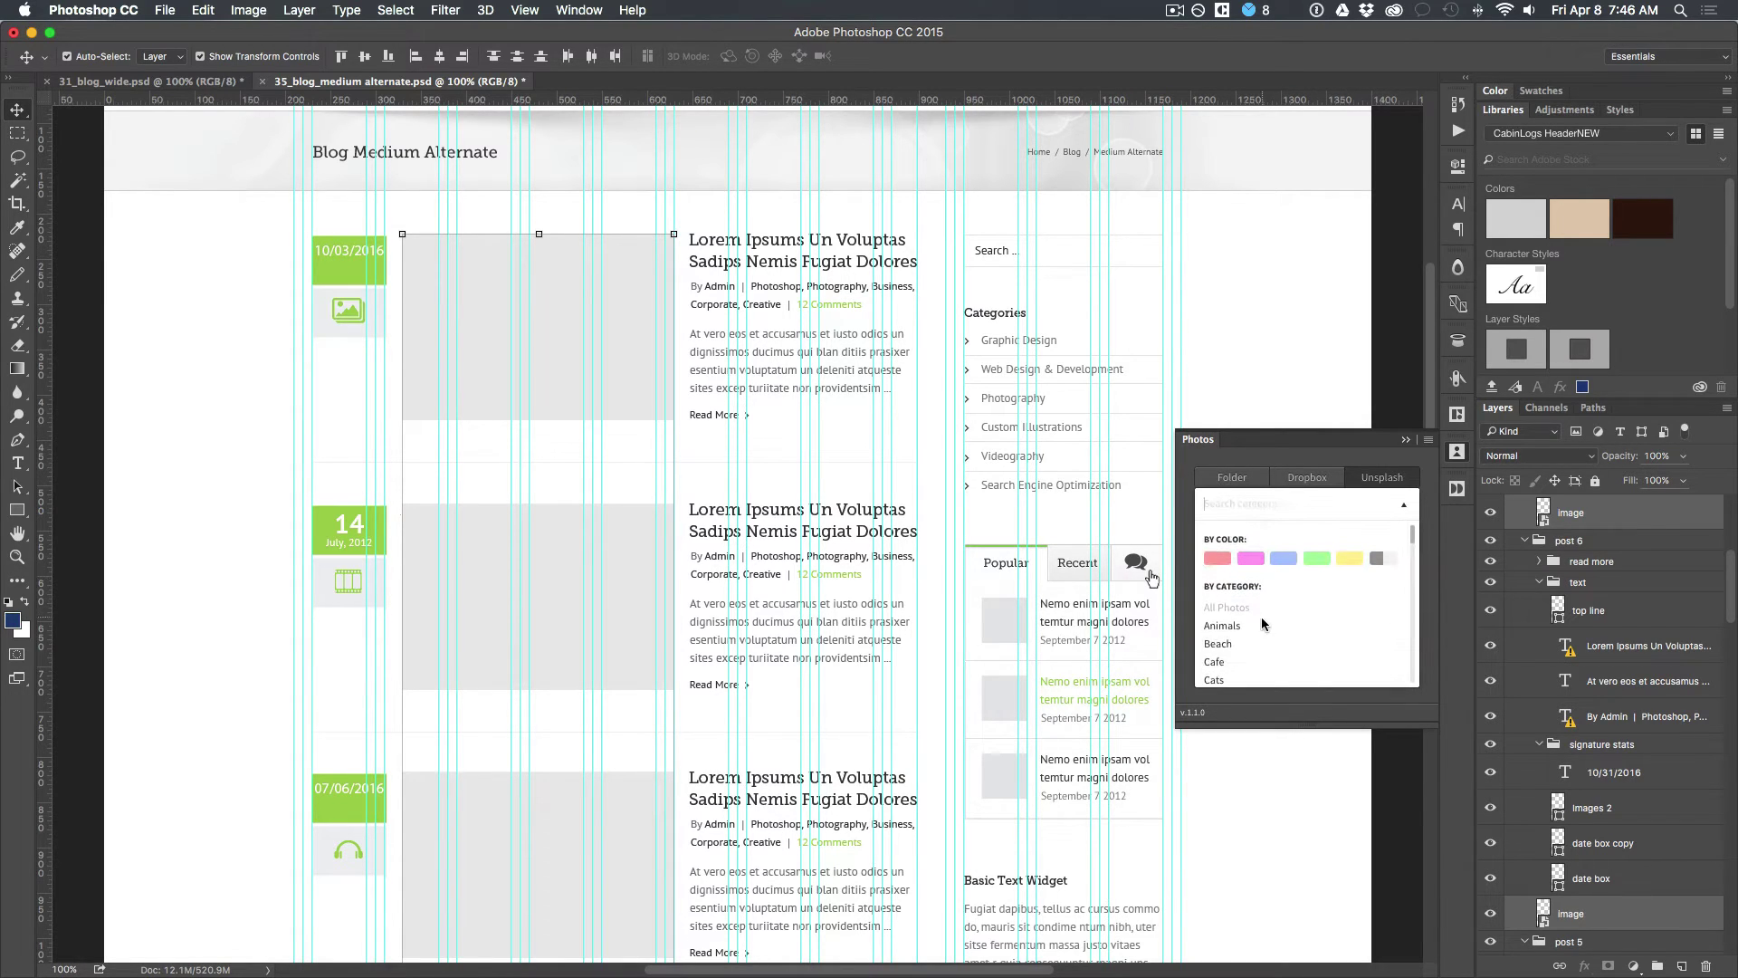
scroll(1265, 628, "down", 2)
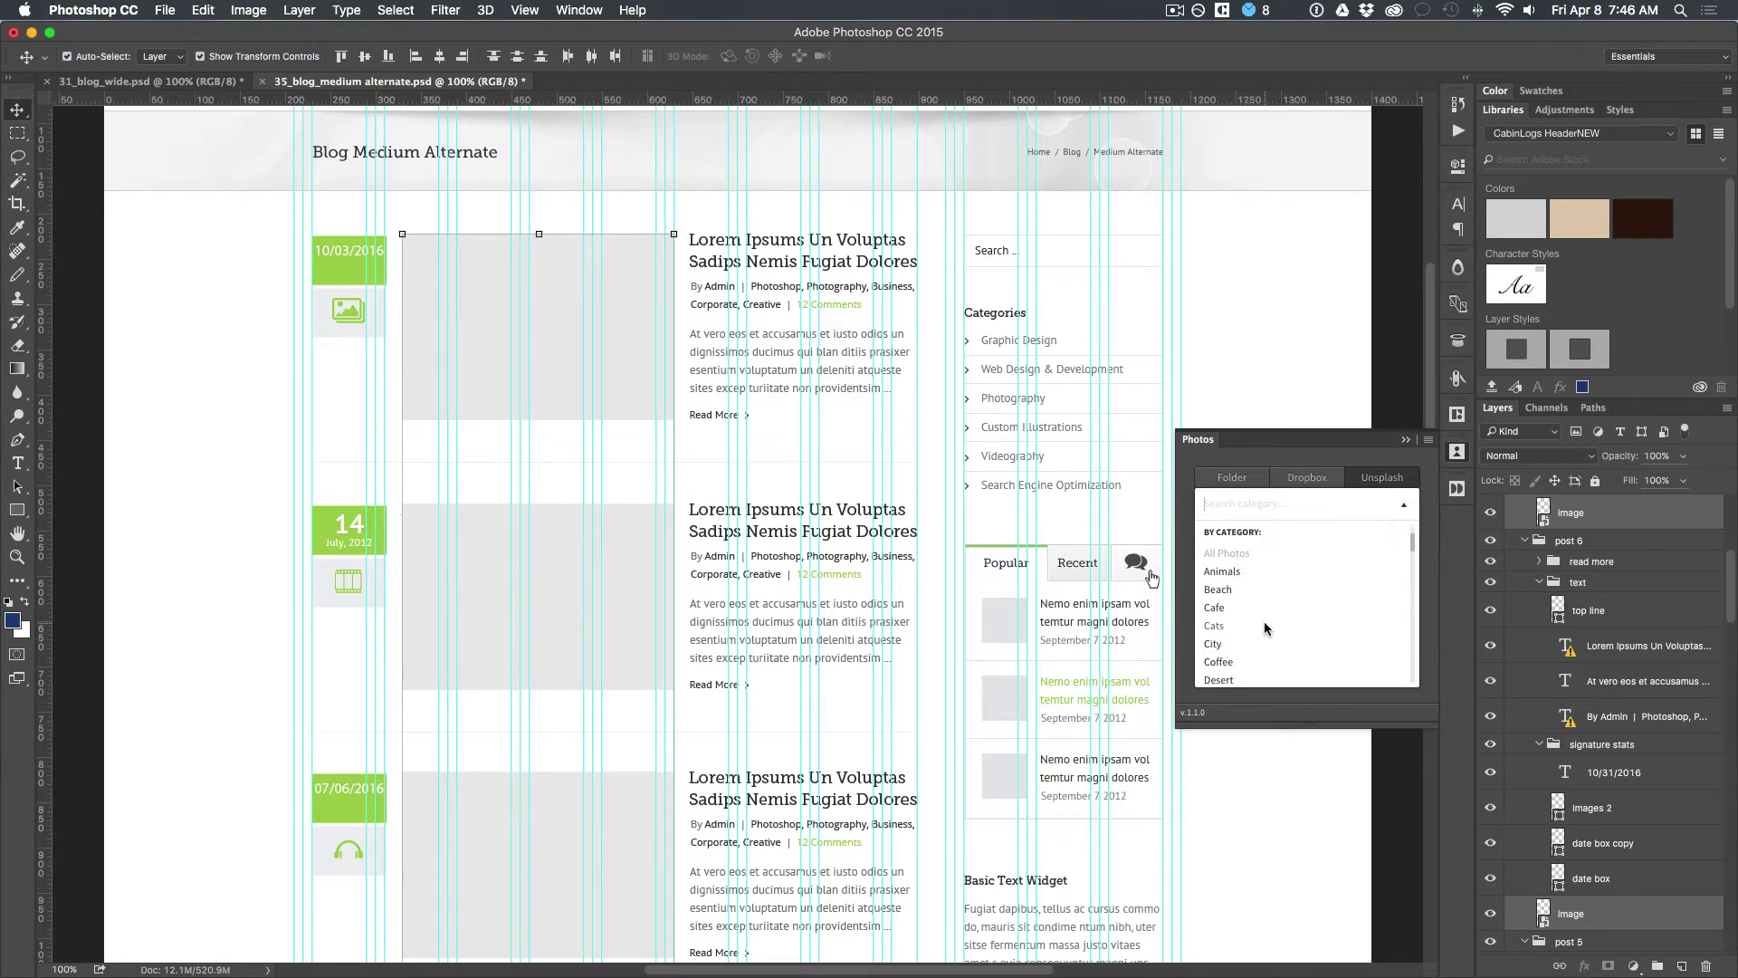
left_click(1215, 607)
left_click(1310, 630)
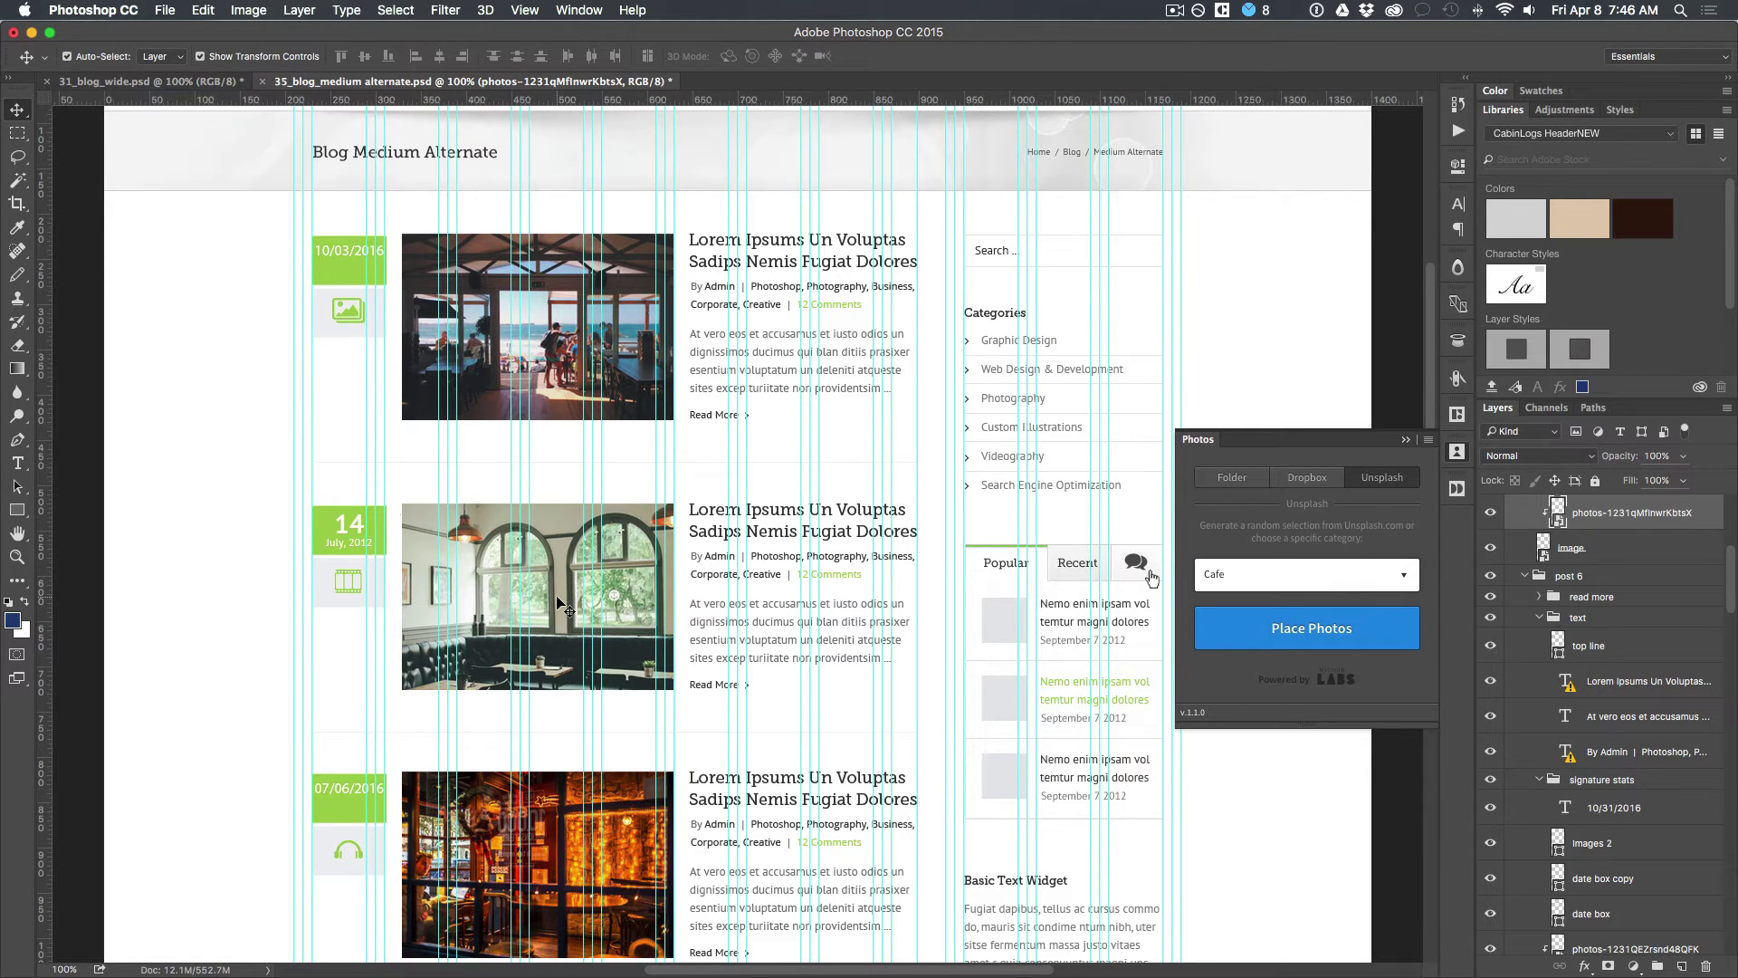
Step: Swap the 05/24 post's duplicate photo for a different Unsplash cafe image
scroll(562, 606, "down", 10)
scroll(557, 602, "up", 7)
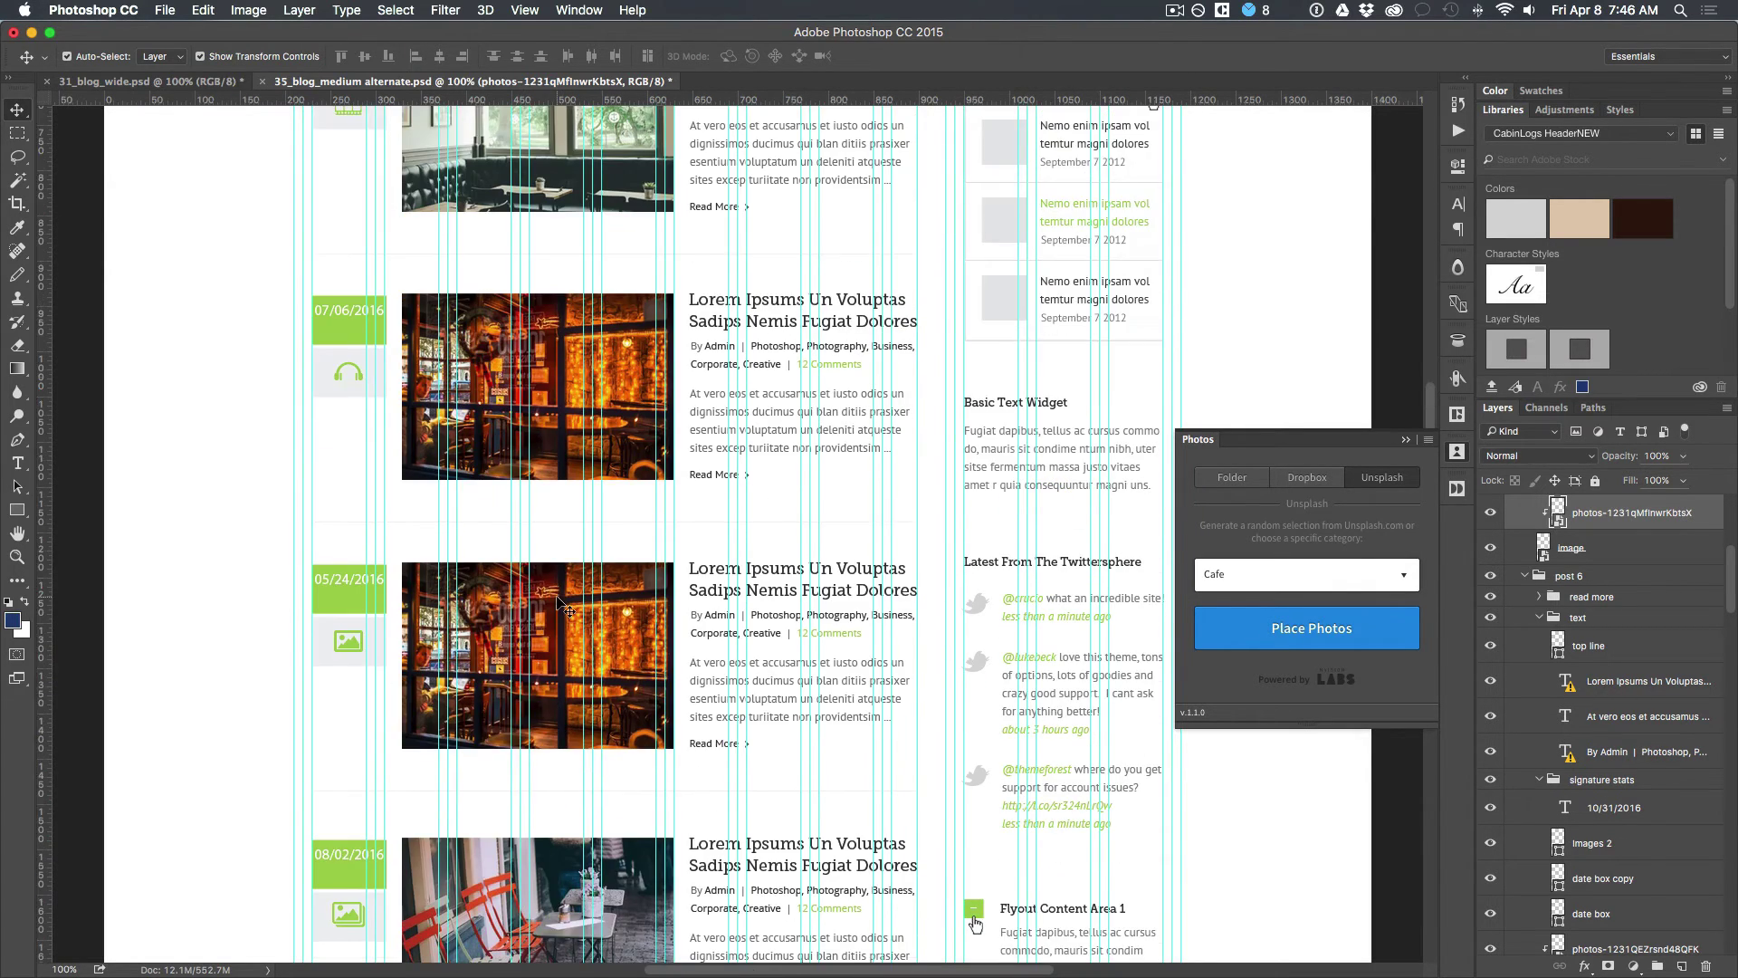
left_click(567, 600)
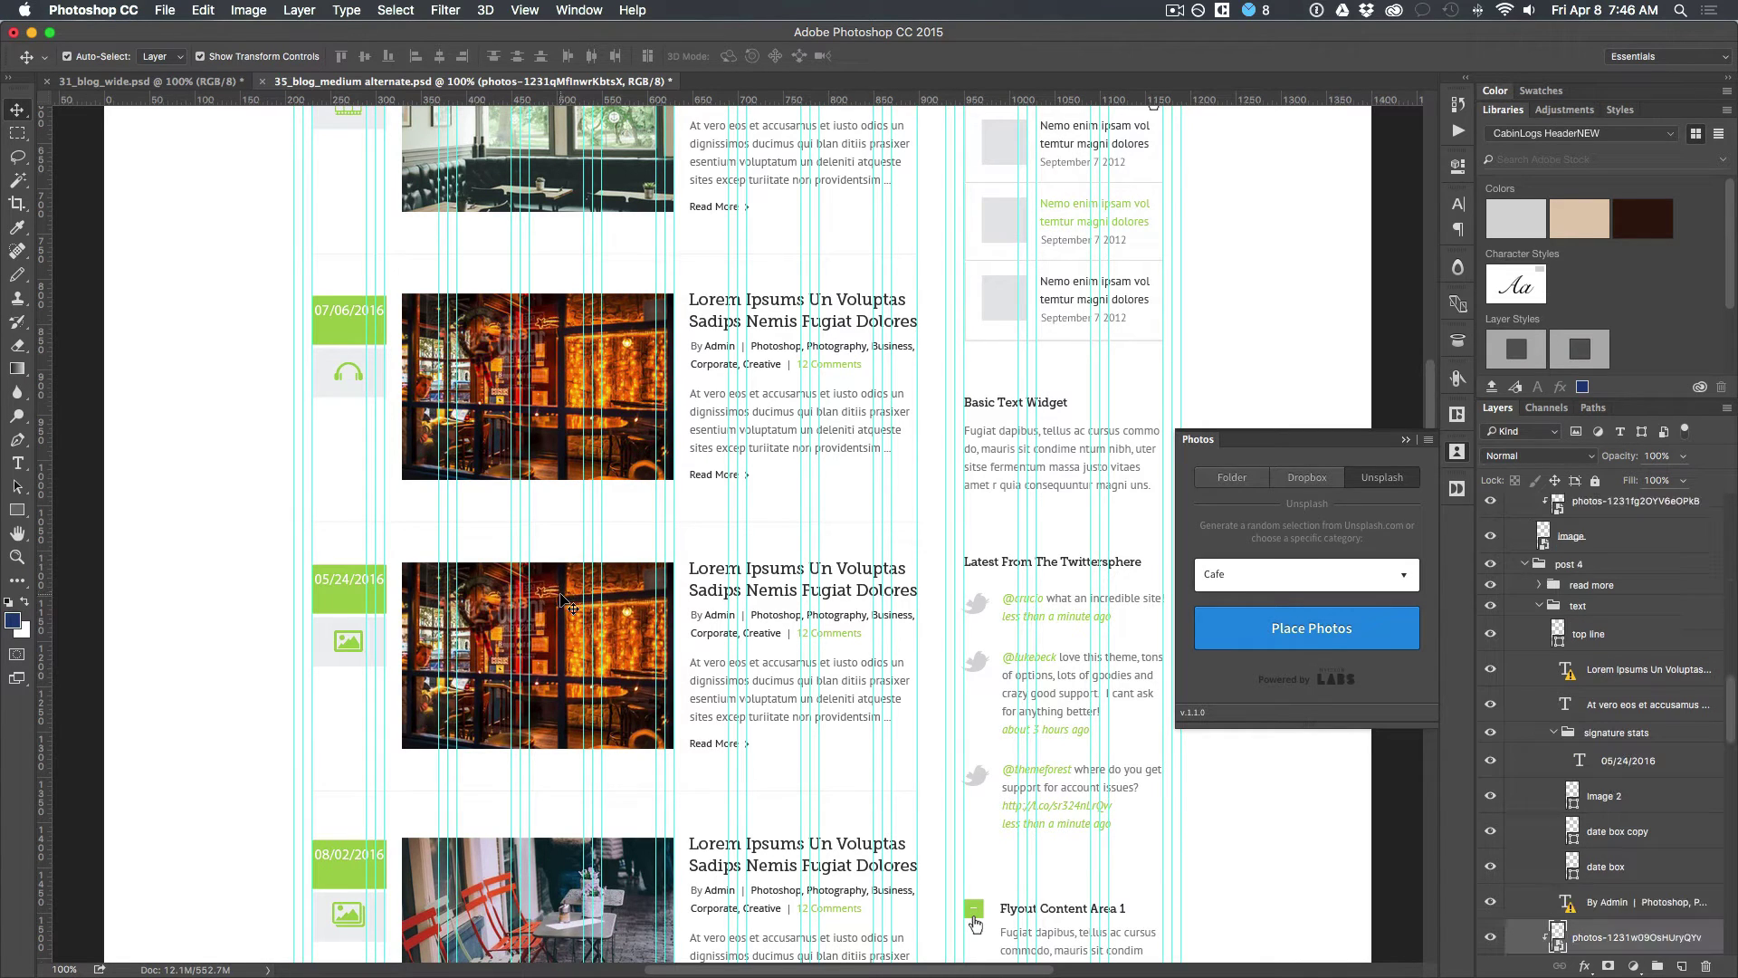
left_click(1249, 644)
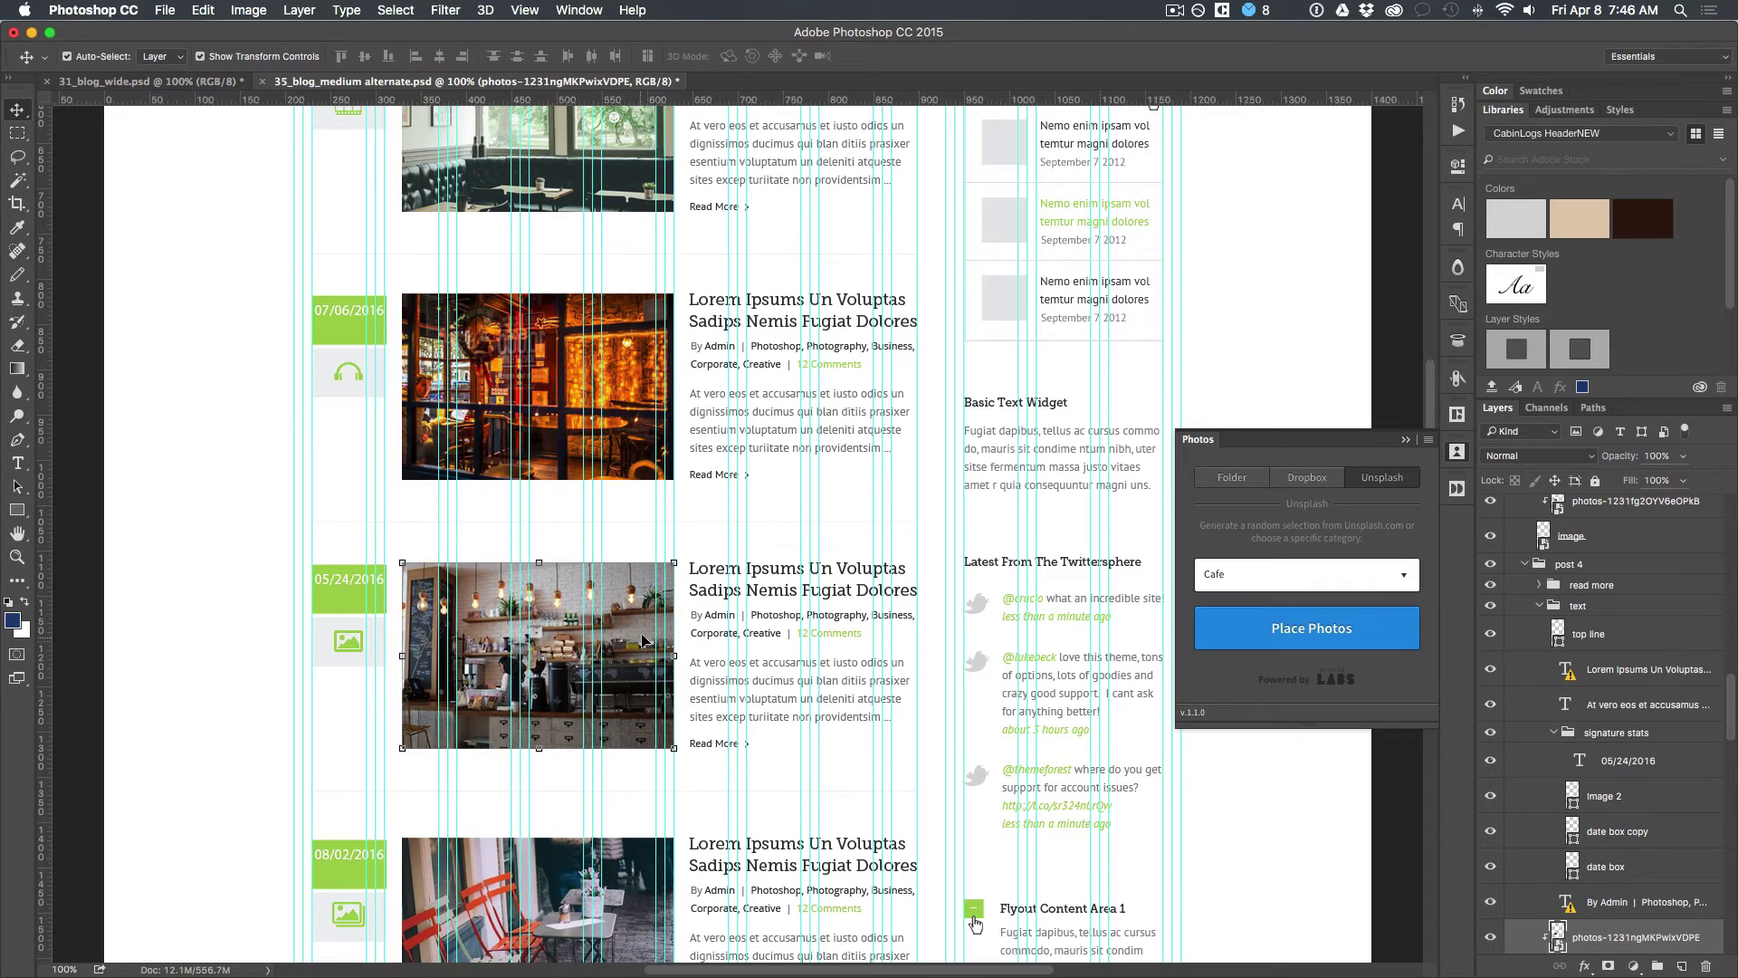
scroll(624, 649, "down", 15)
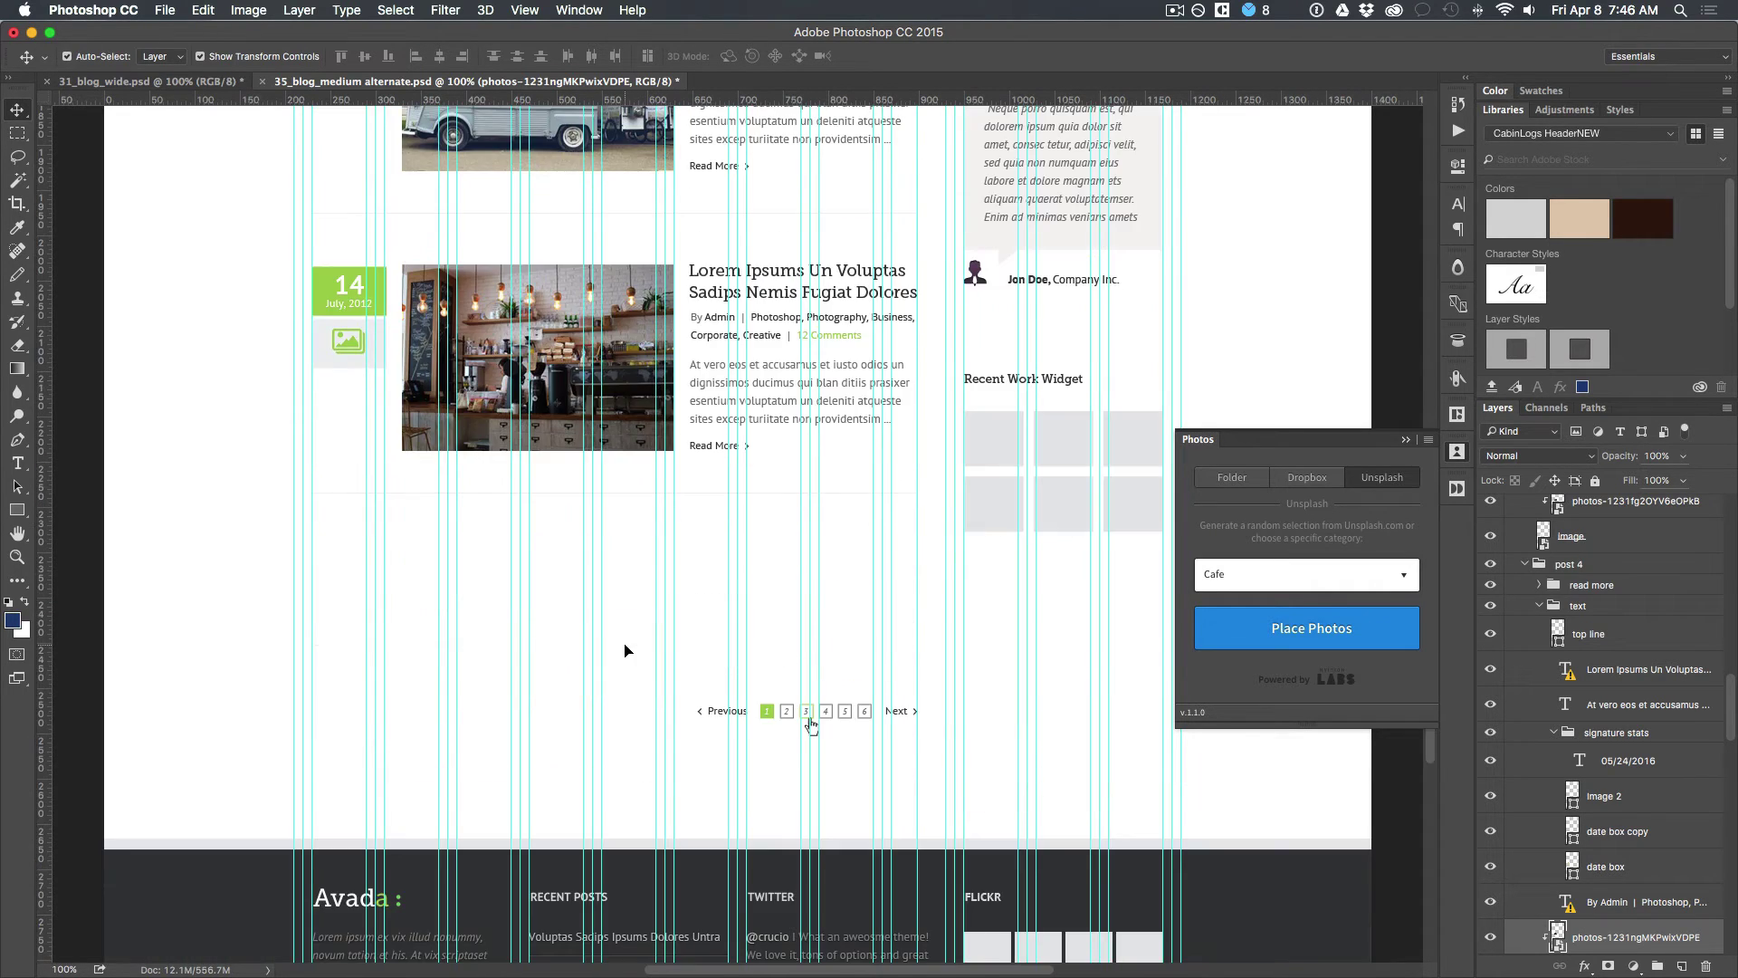
scroll(625, 649, "up", 2)
left_click(1004, 788)
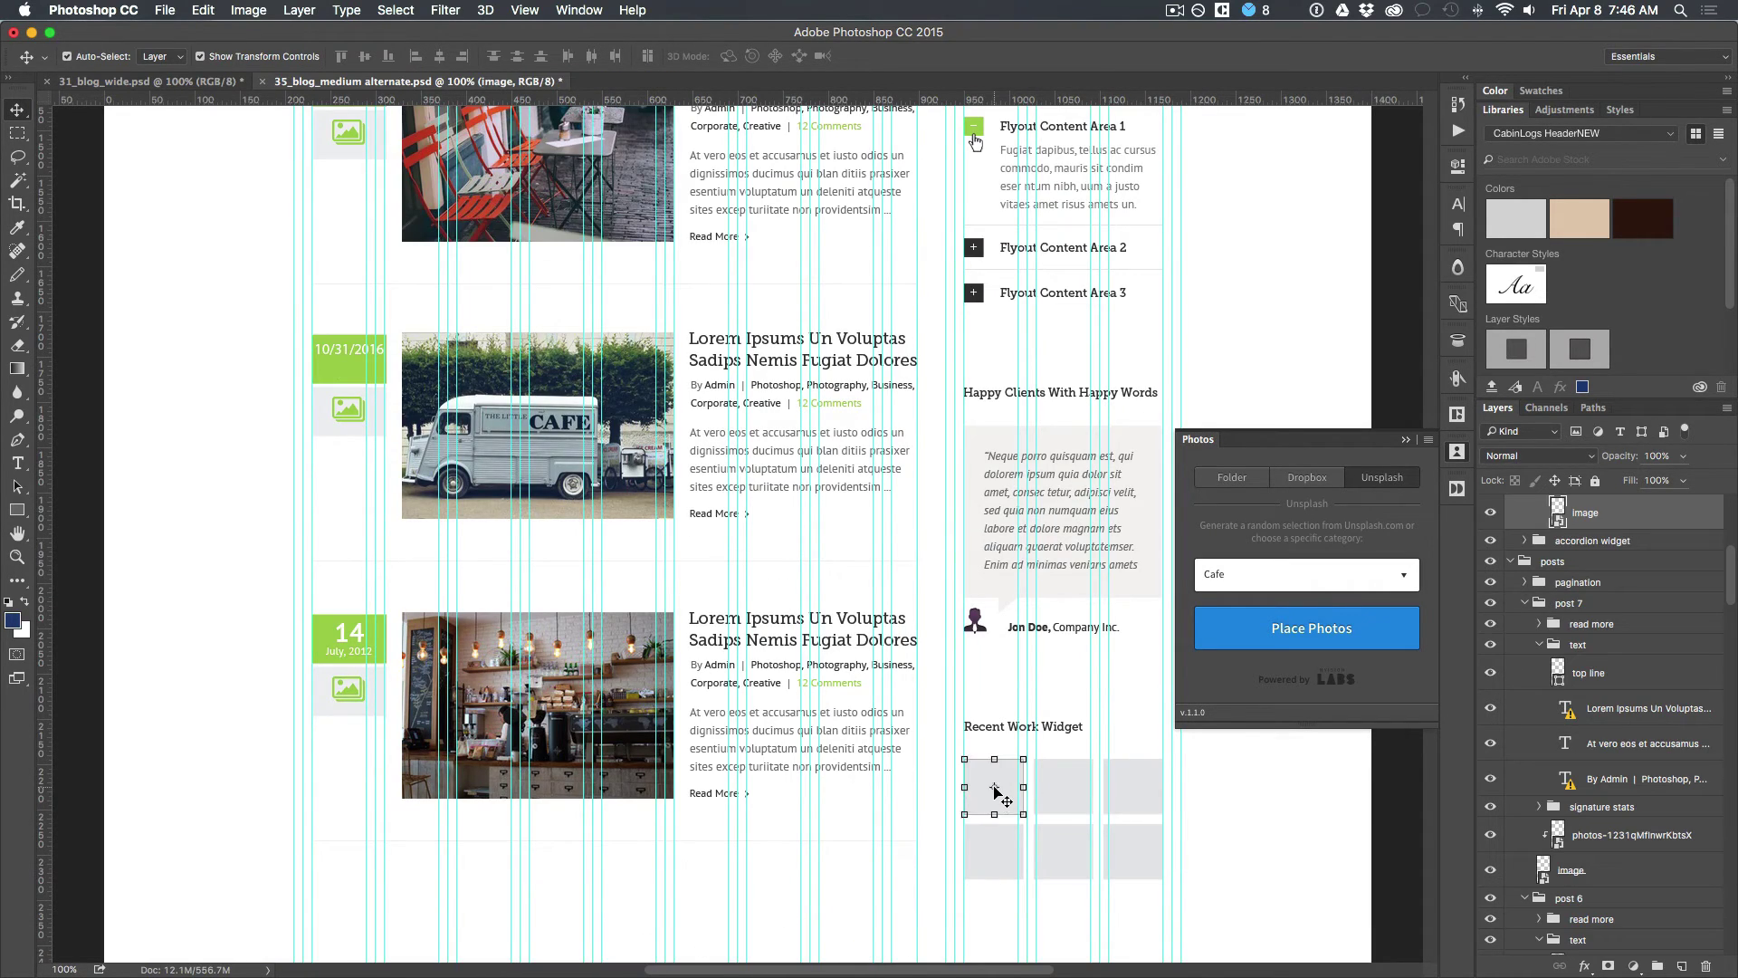
Step: Select all six Recent Work tiles and fill them with random Unsplash Beach photos
left_click(1000, 855, "shift")
left_click(1073, 867, "shift")
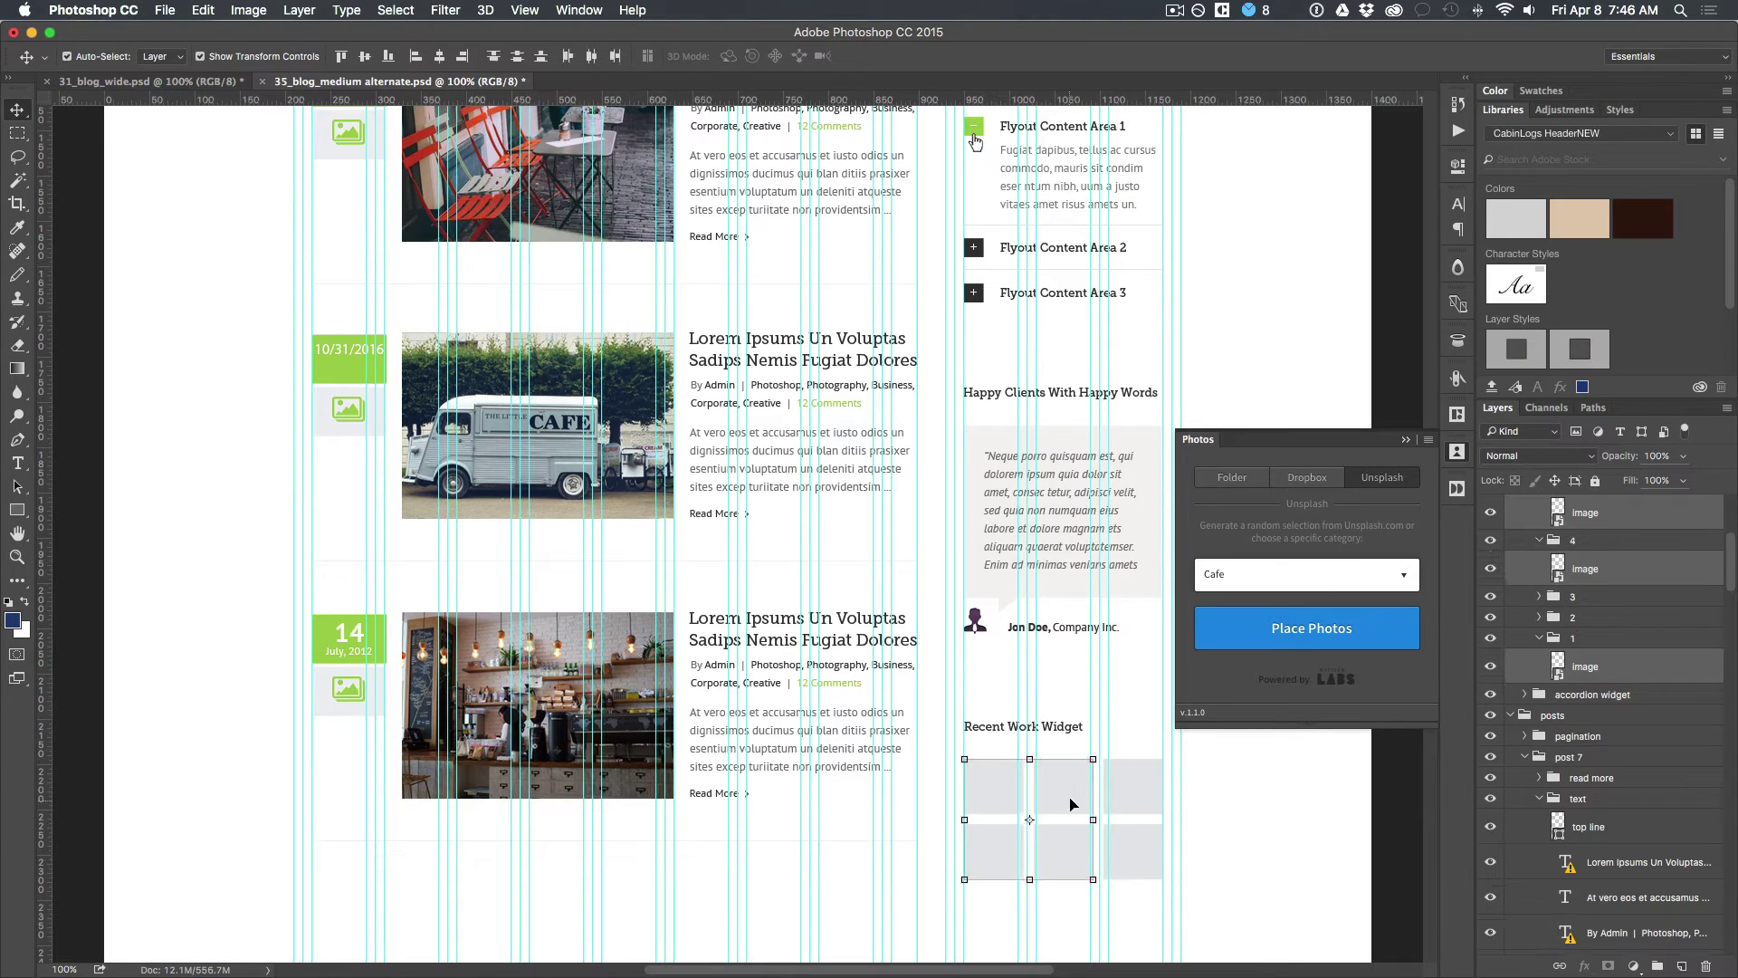
left_click(1074, 790, "shift")
left_click(1137, 788, "shift")
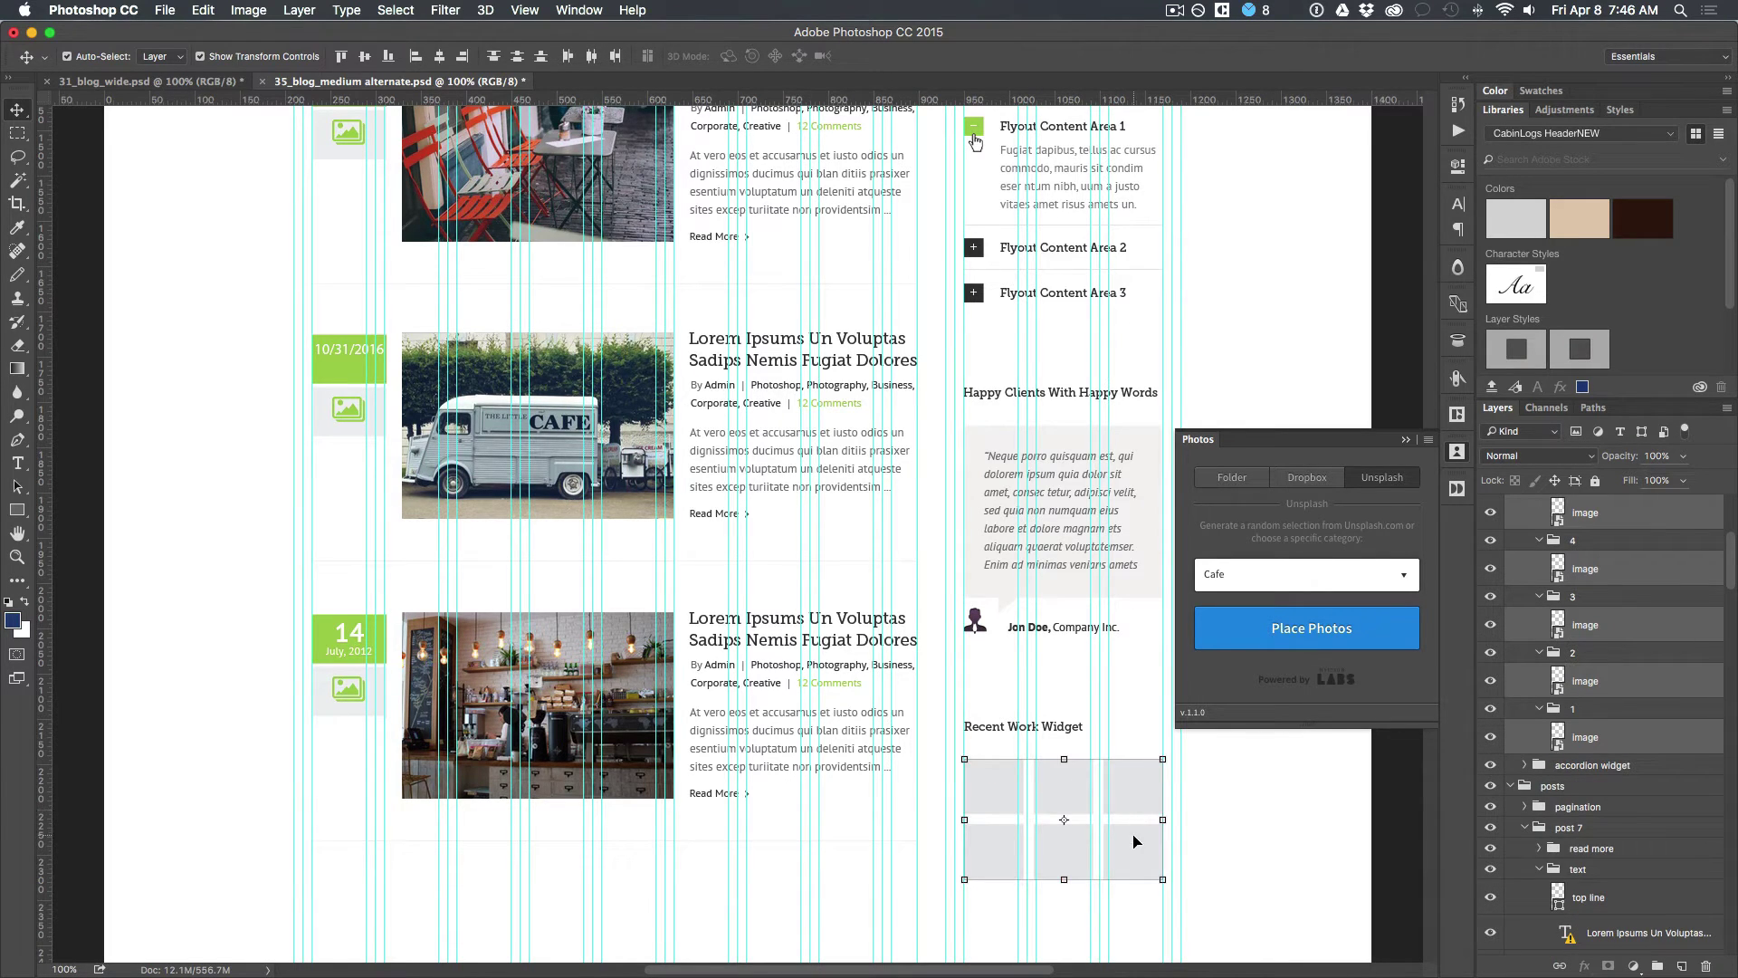
left_click(1137, 842, "shift")
left_click(1287, 591)
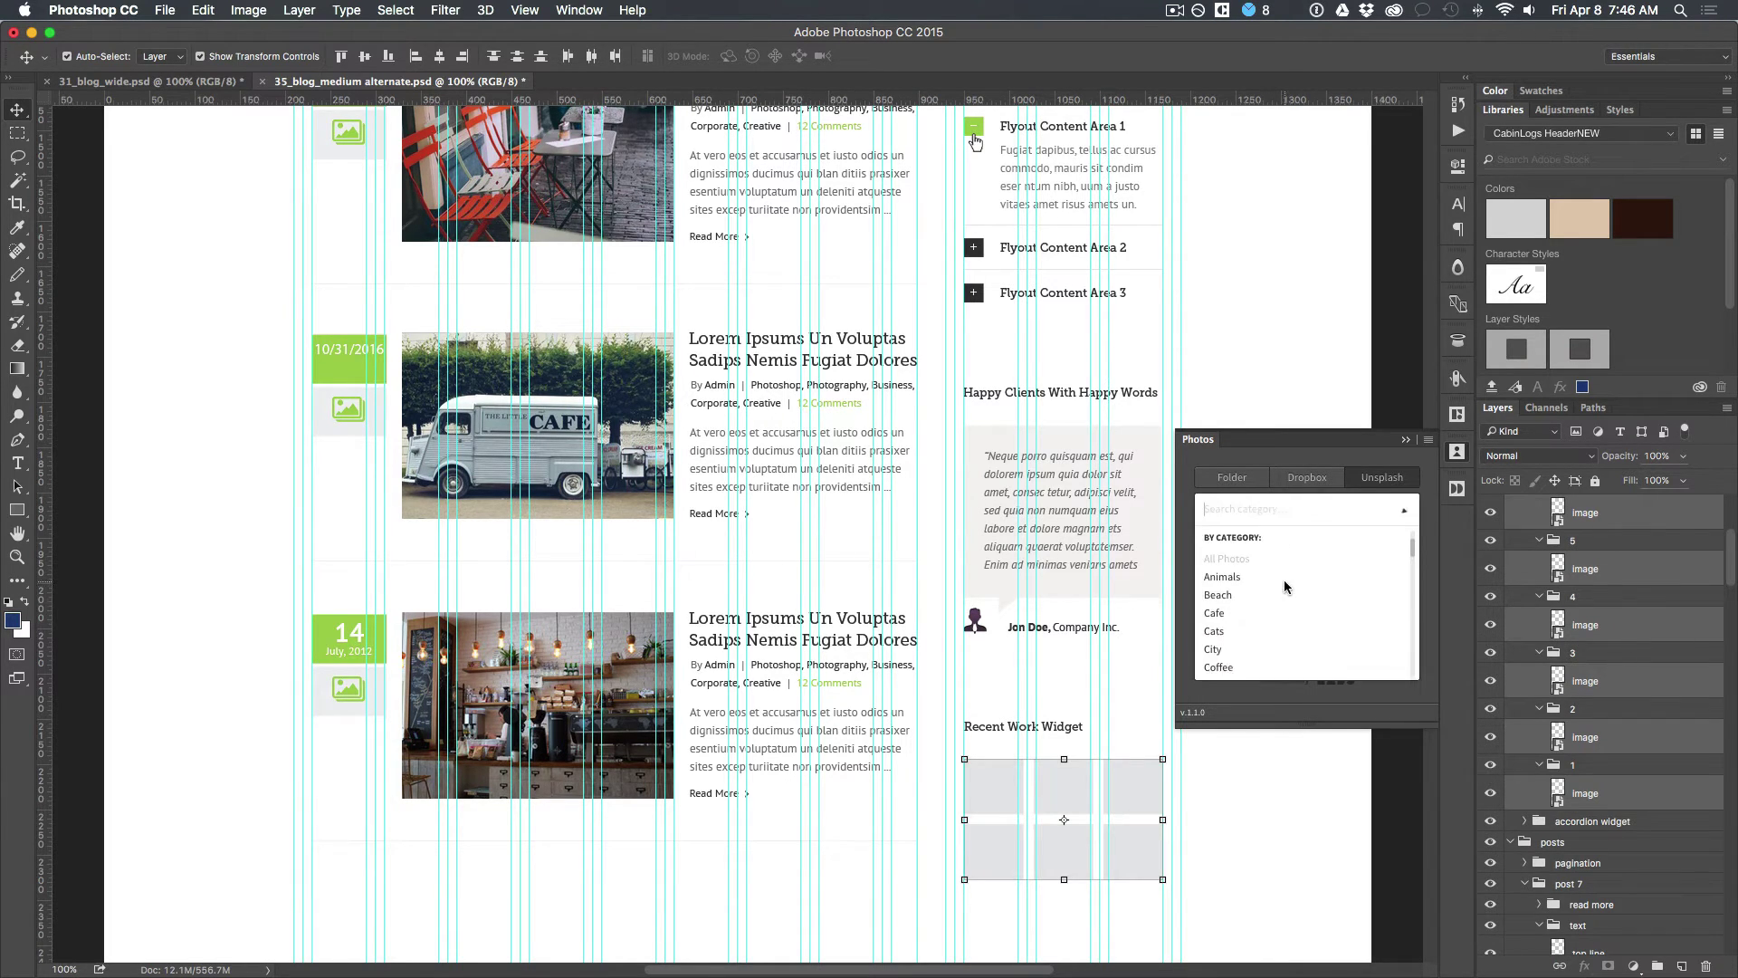
left_click(1224, 597)
left_click(1274, 628)
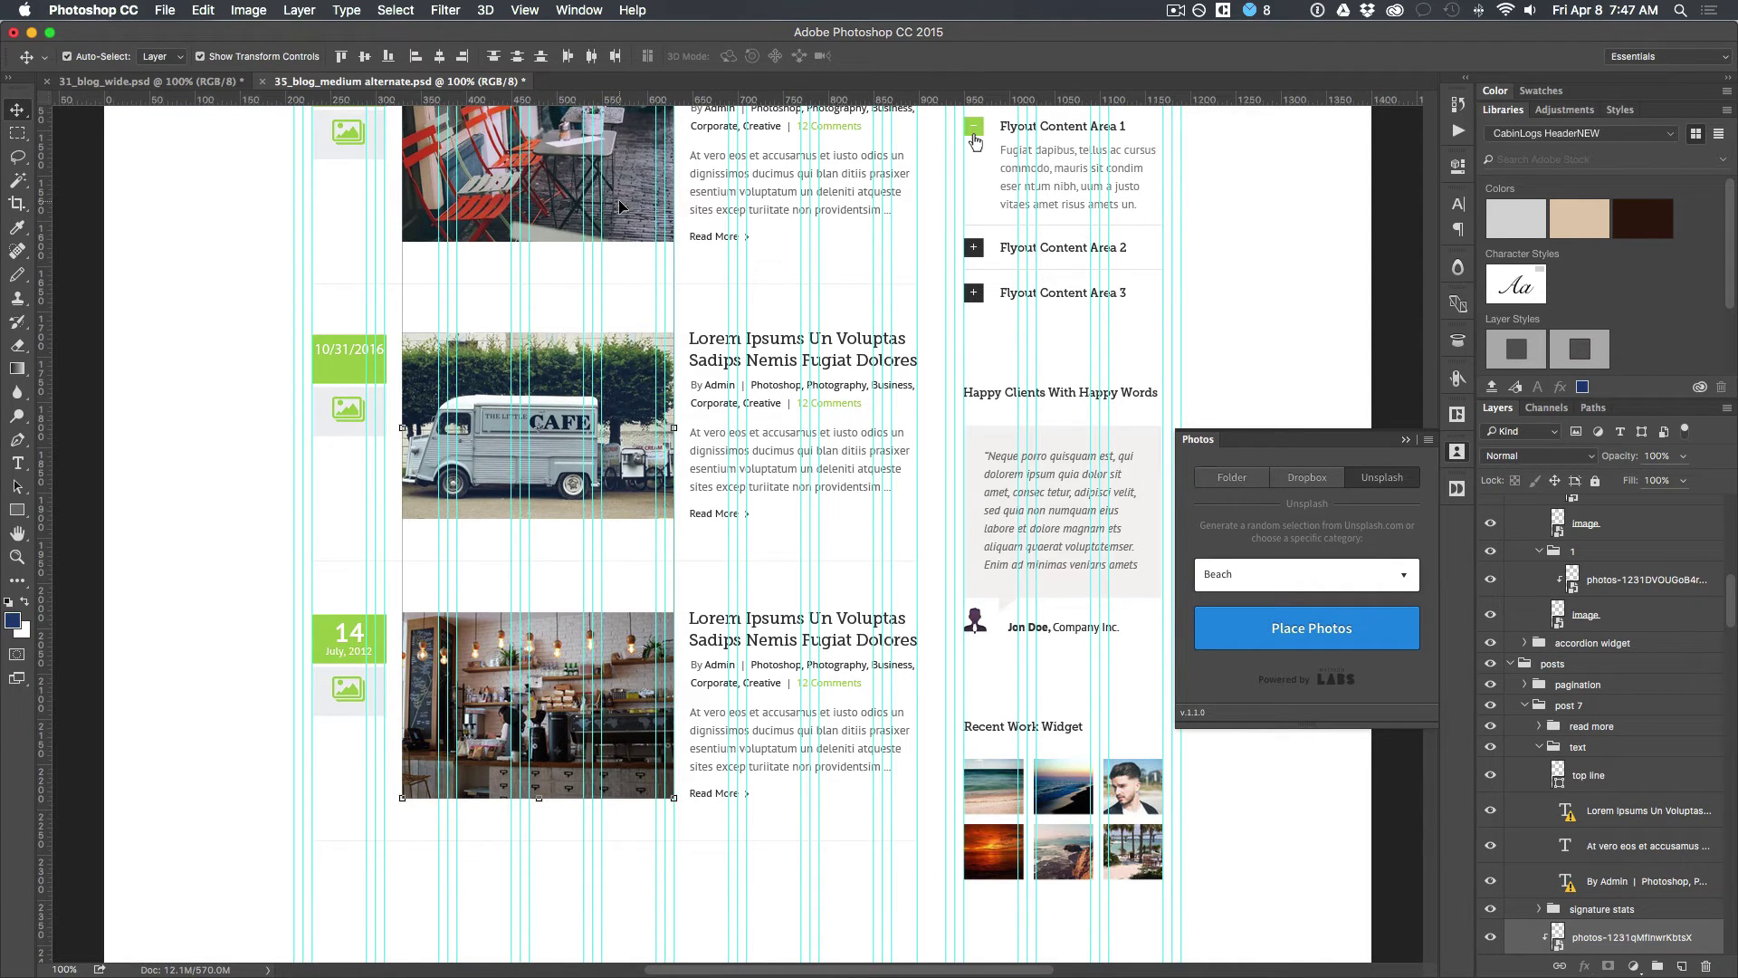
scroll(618, 207, "up", 6)
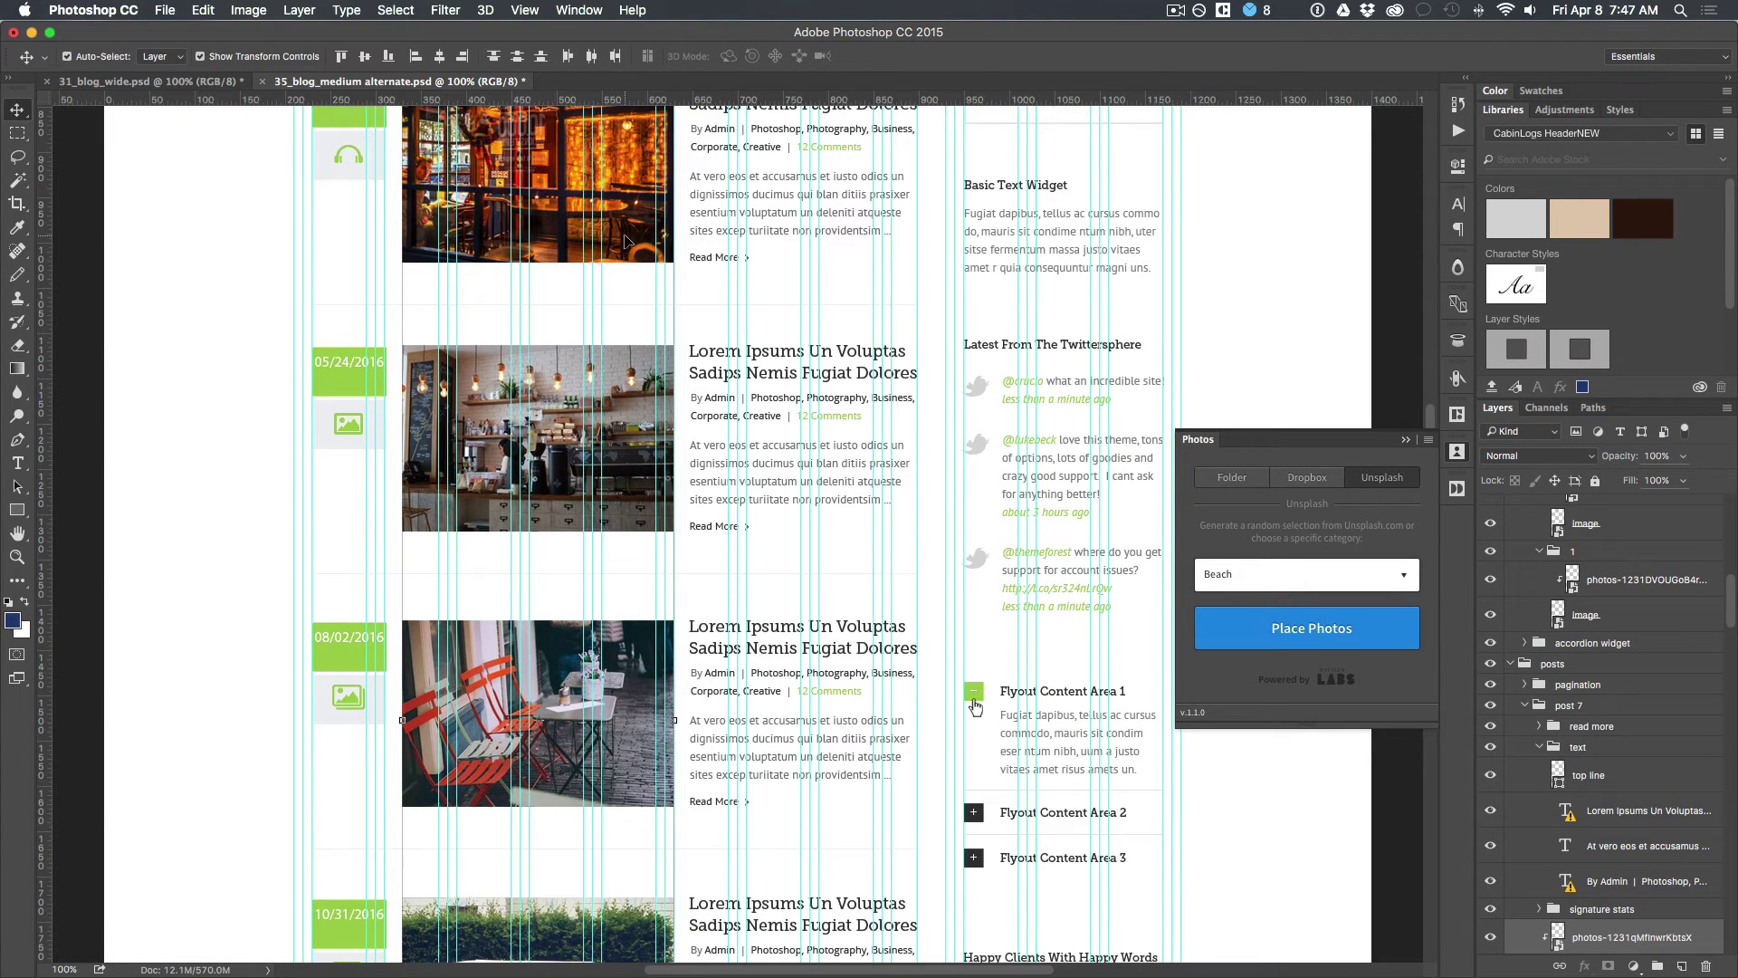
scroll(624, 239, "up", 7)
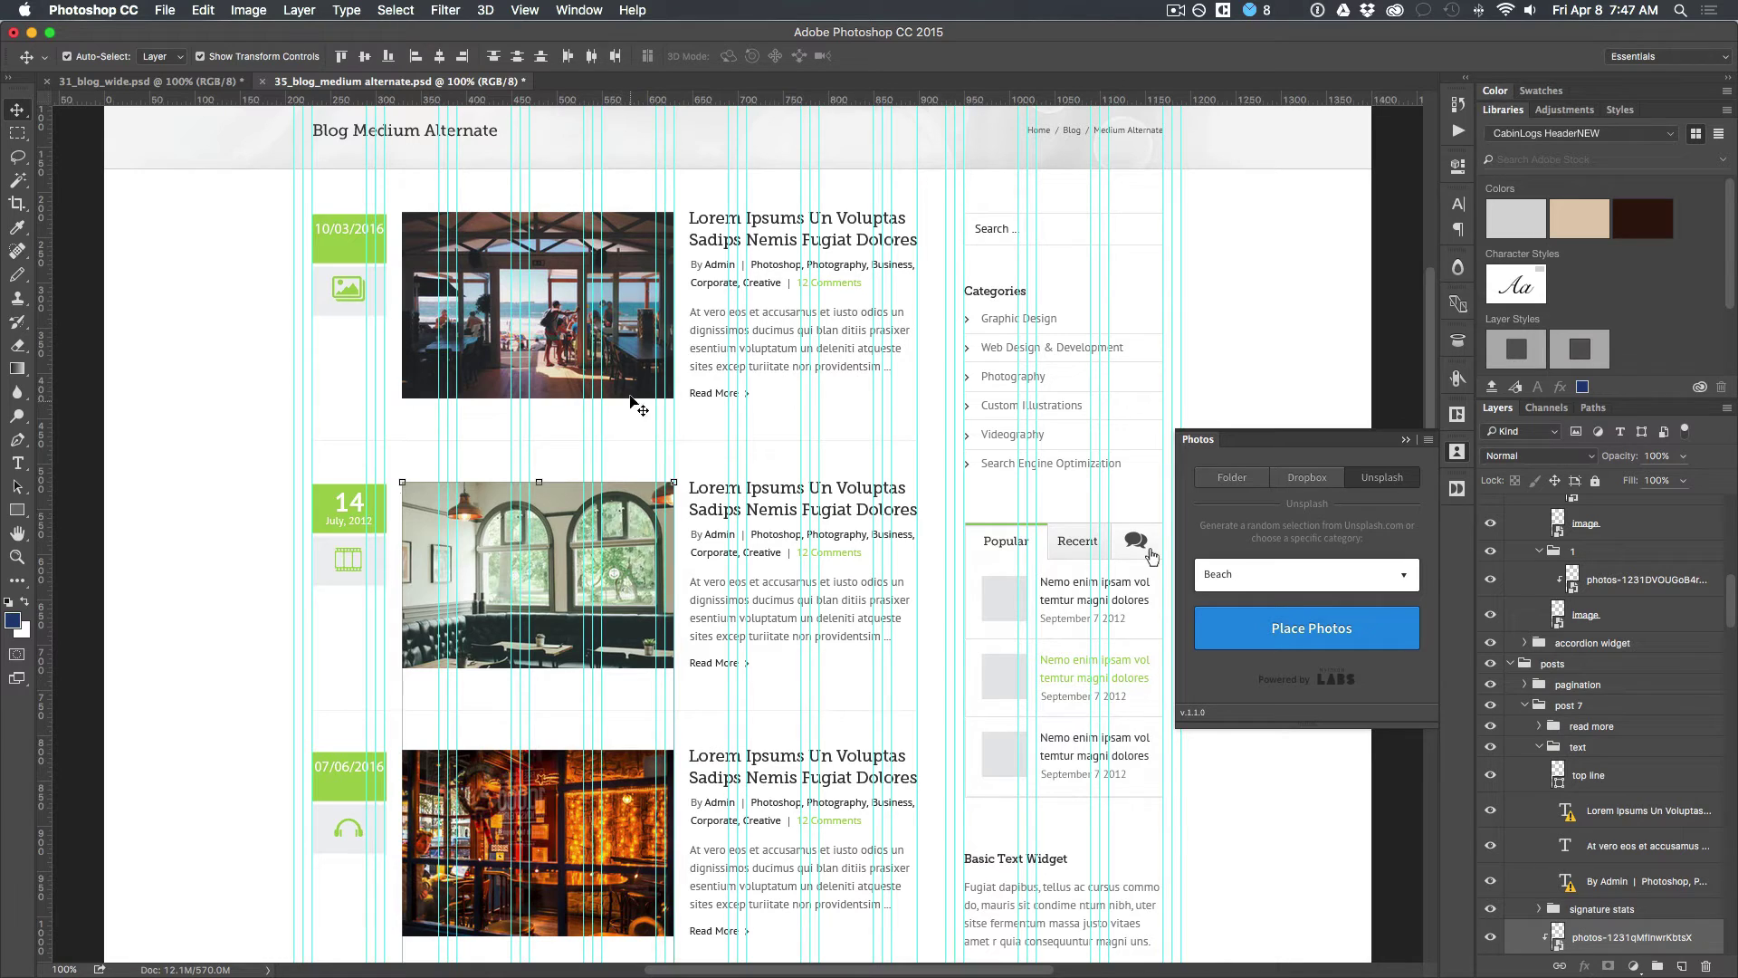
Step: Switch the Photos panel to a Folder source and browse the Sites folder, sorted by name
left_click(1212, 482)
left_click(1408, 531)
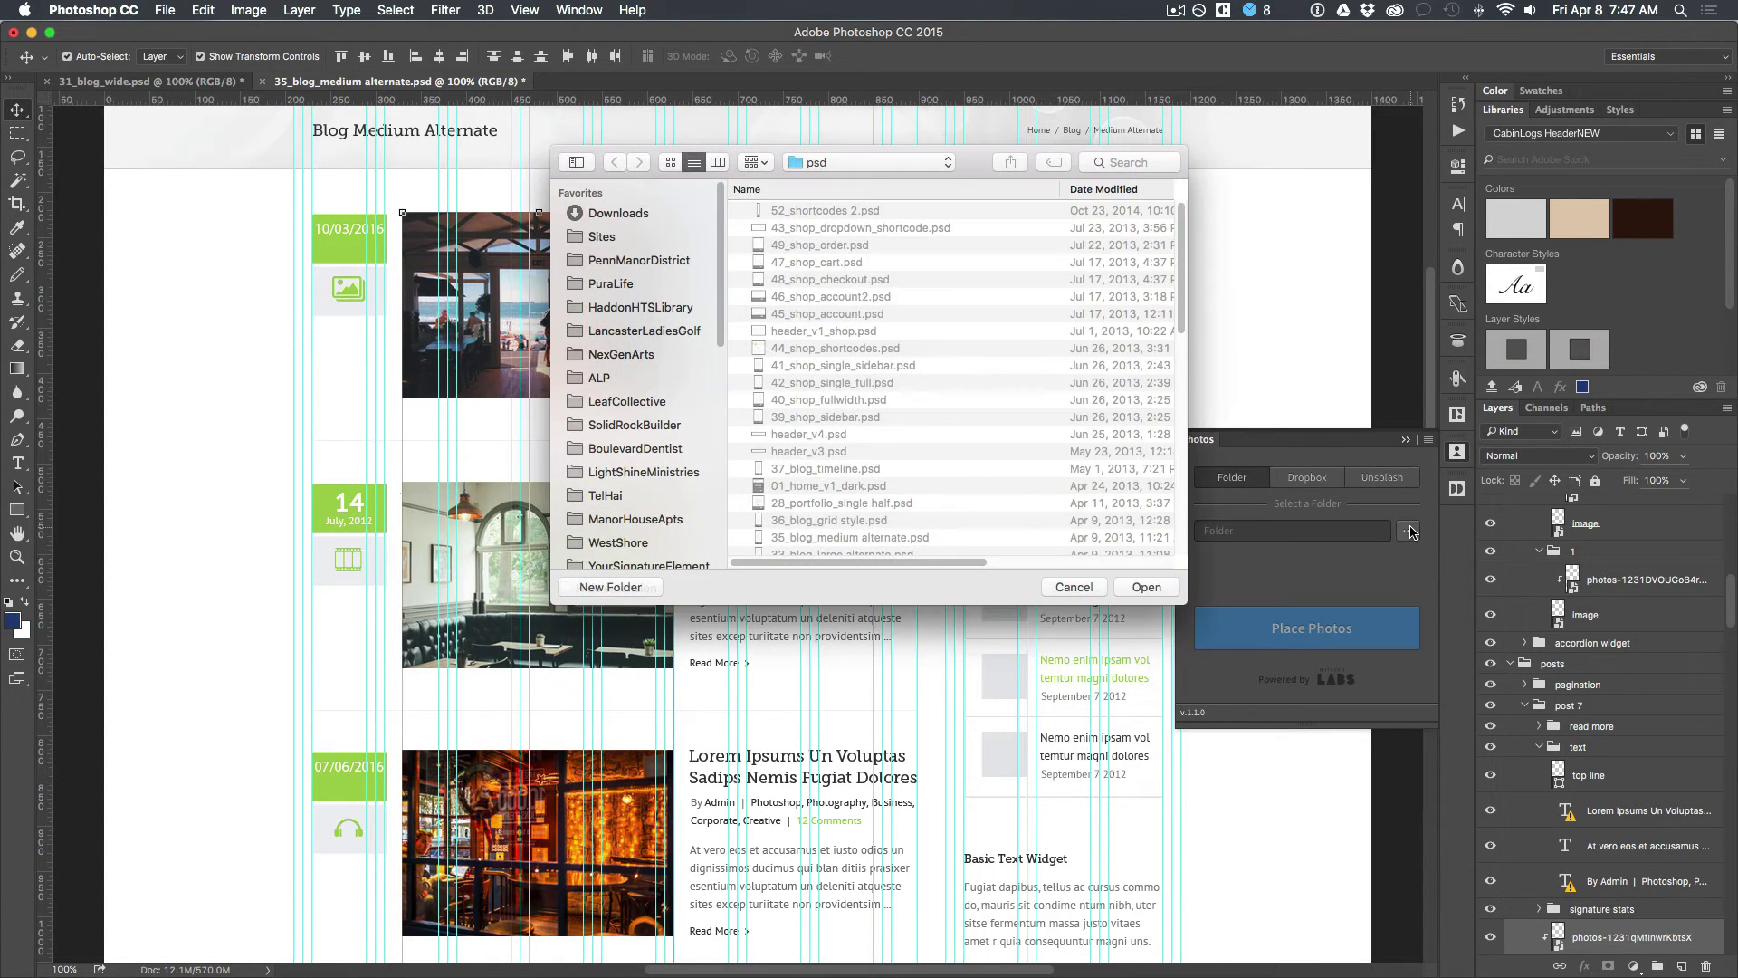
left_click(633, 241)
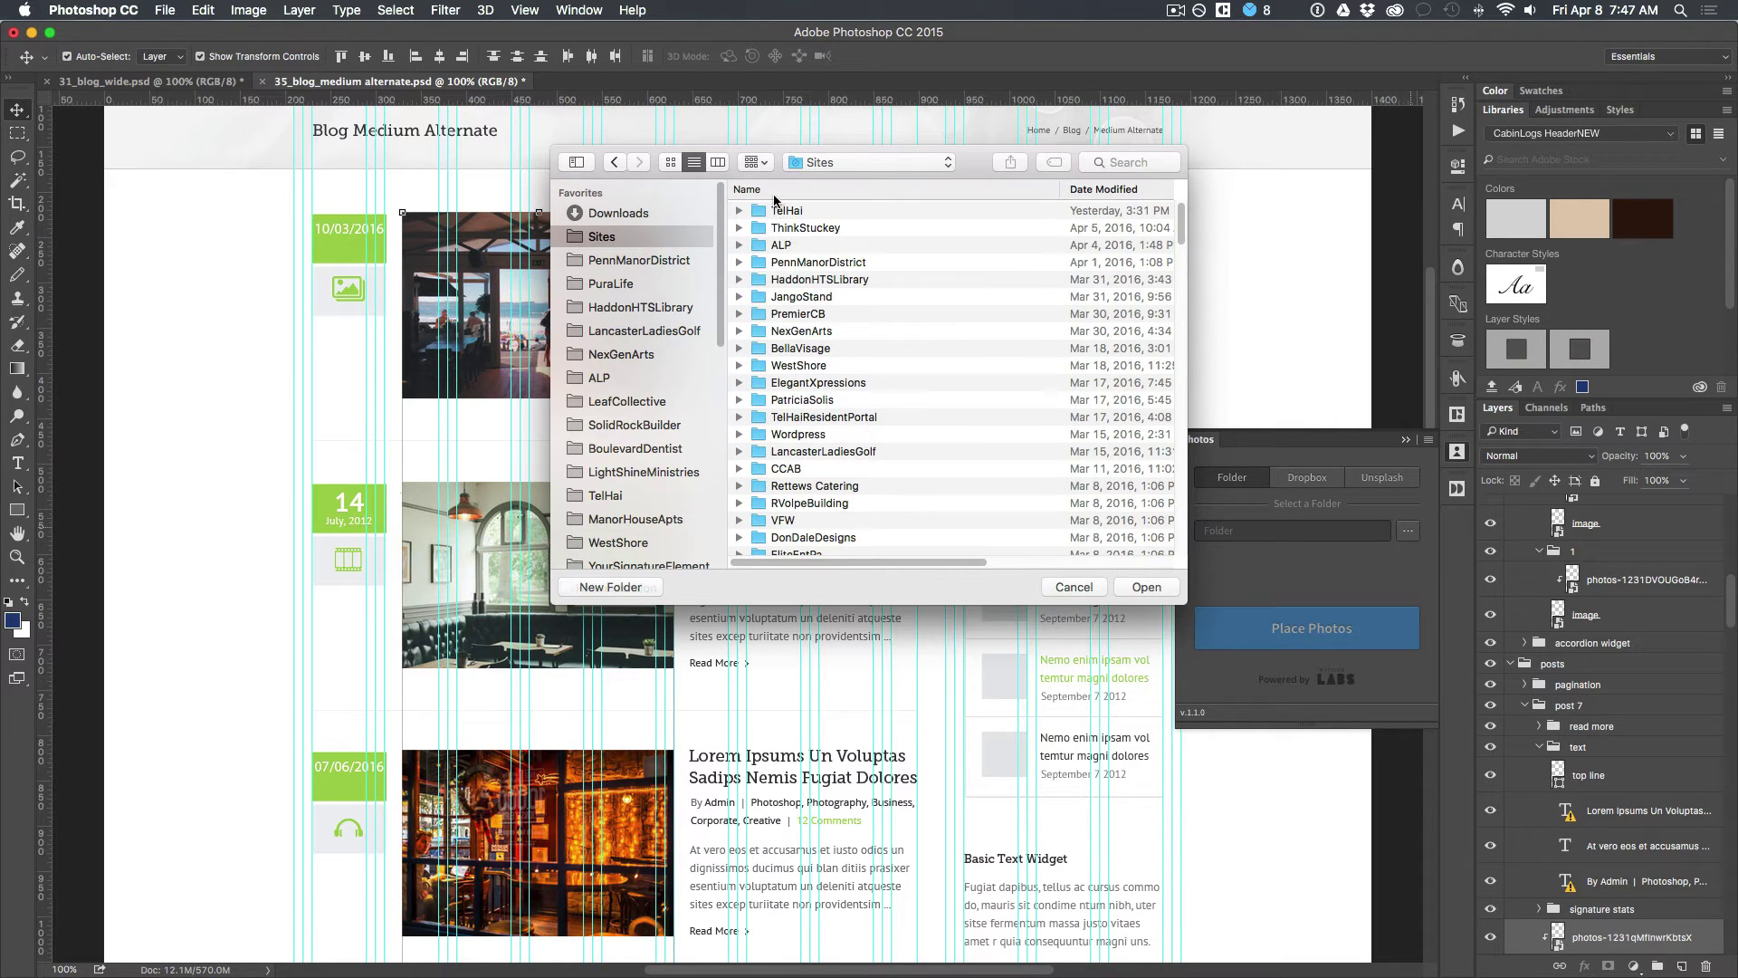
left_click(774, 192)
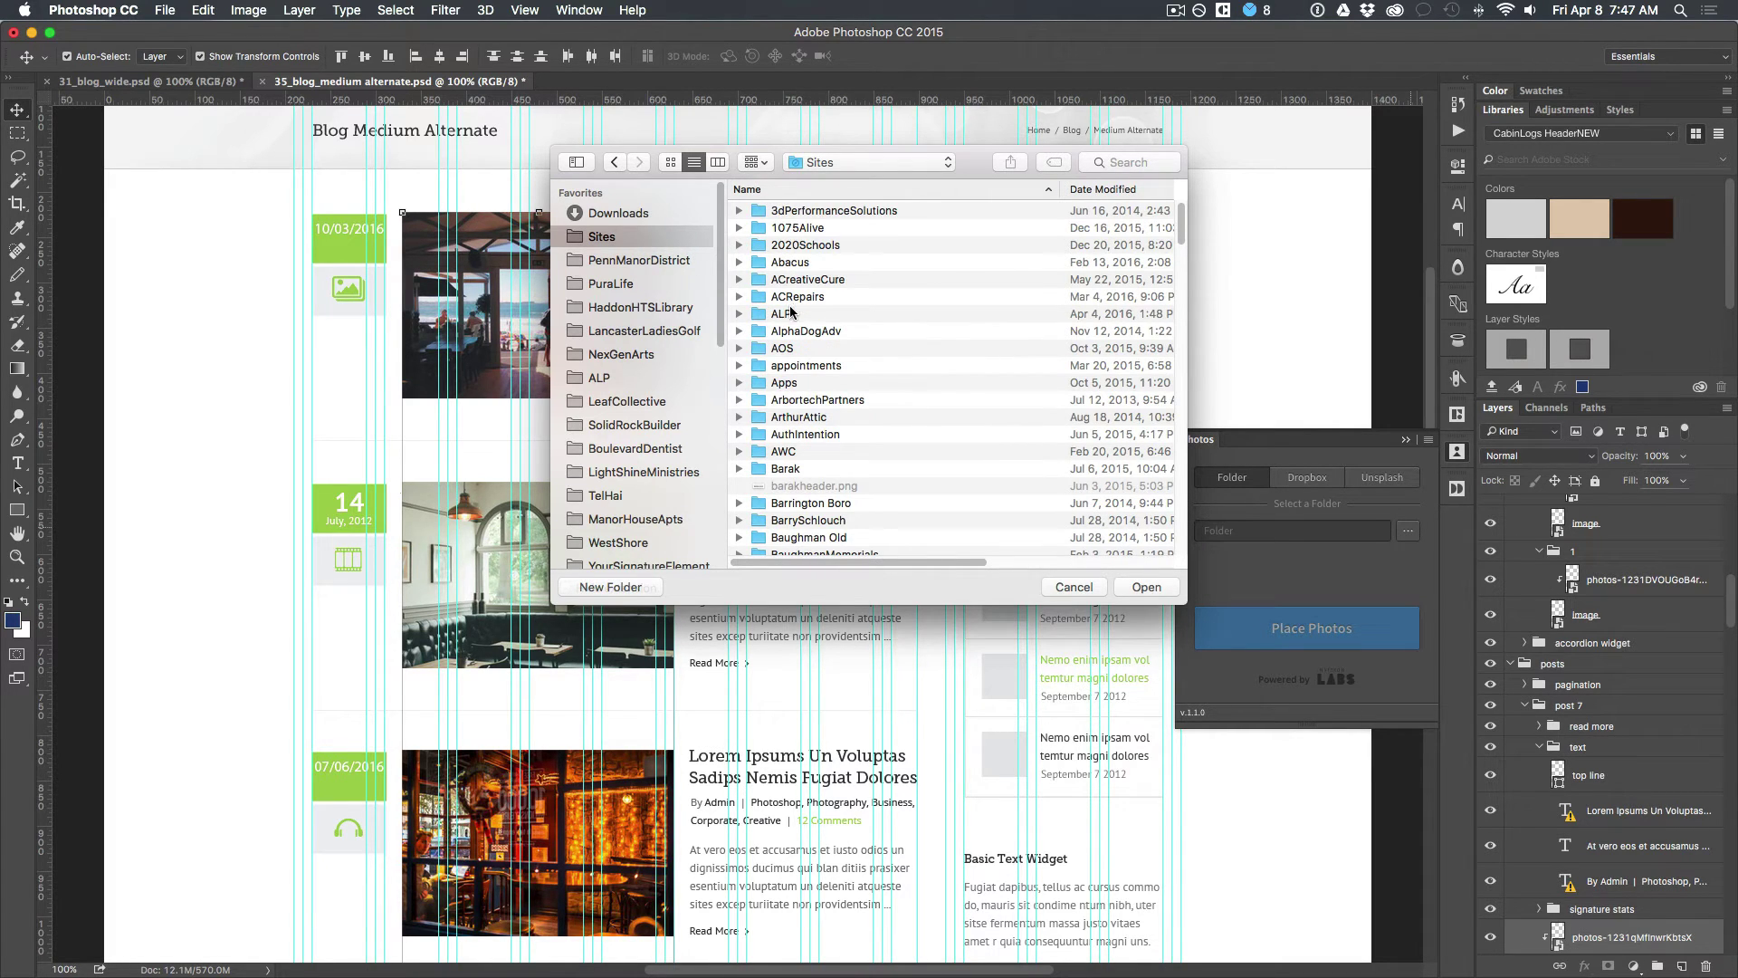
scroll(790, 311, "down", 10)
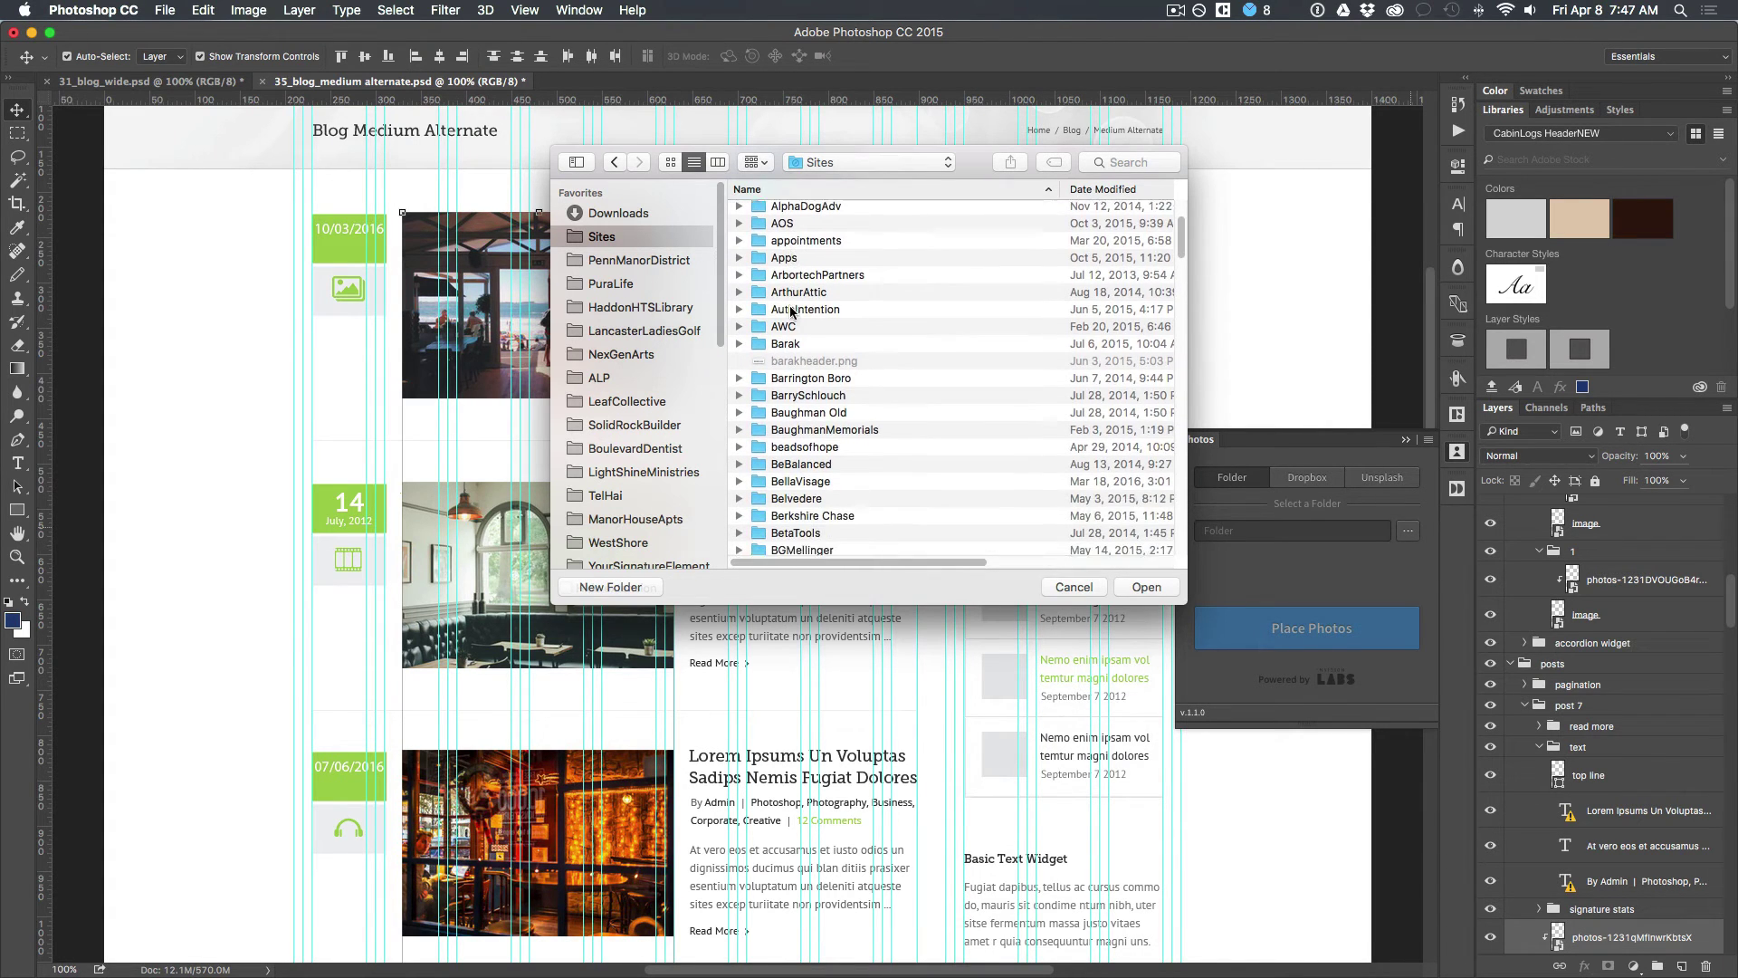
scroll(790, 311, "down", 15)
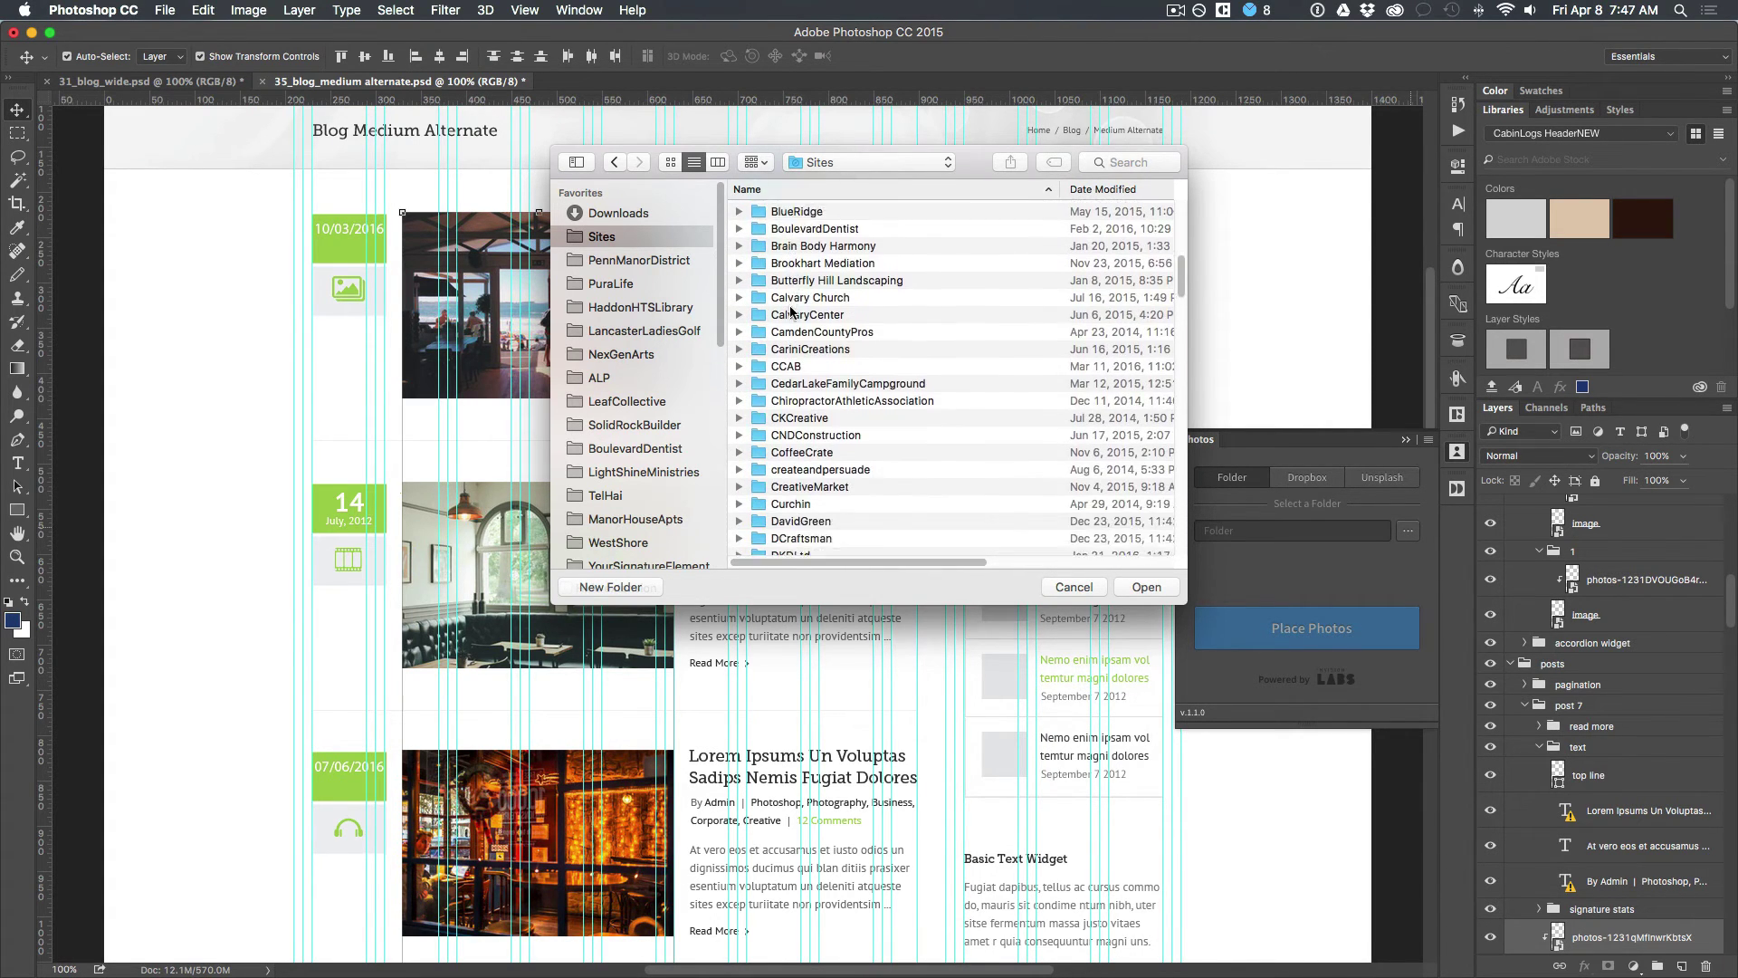
scroll(790, 312, "down", 15)
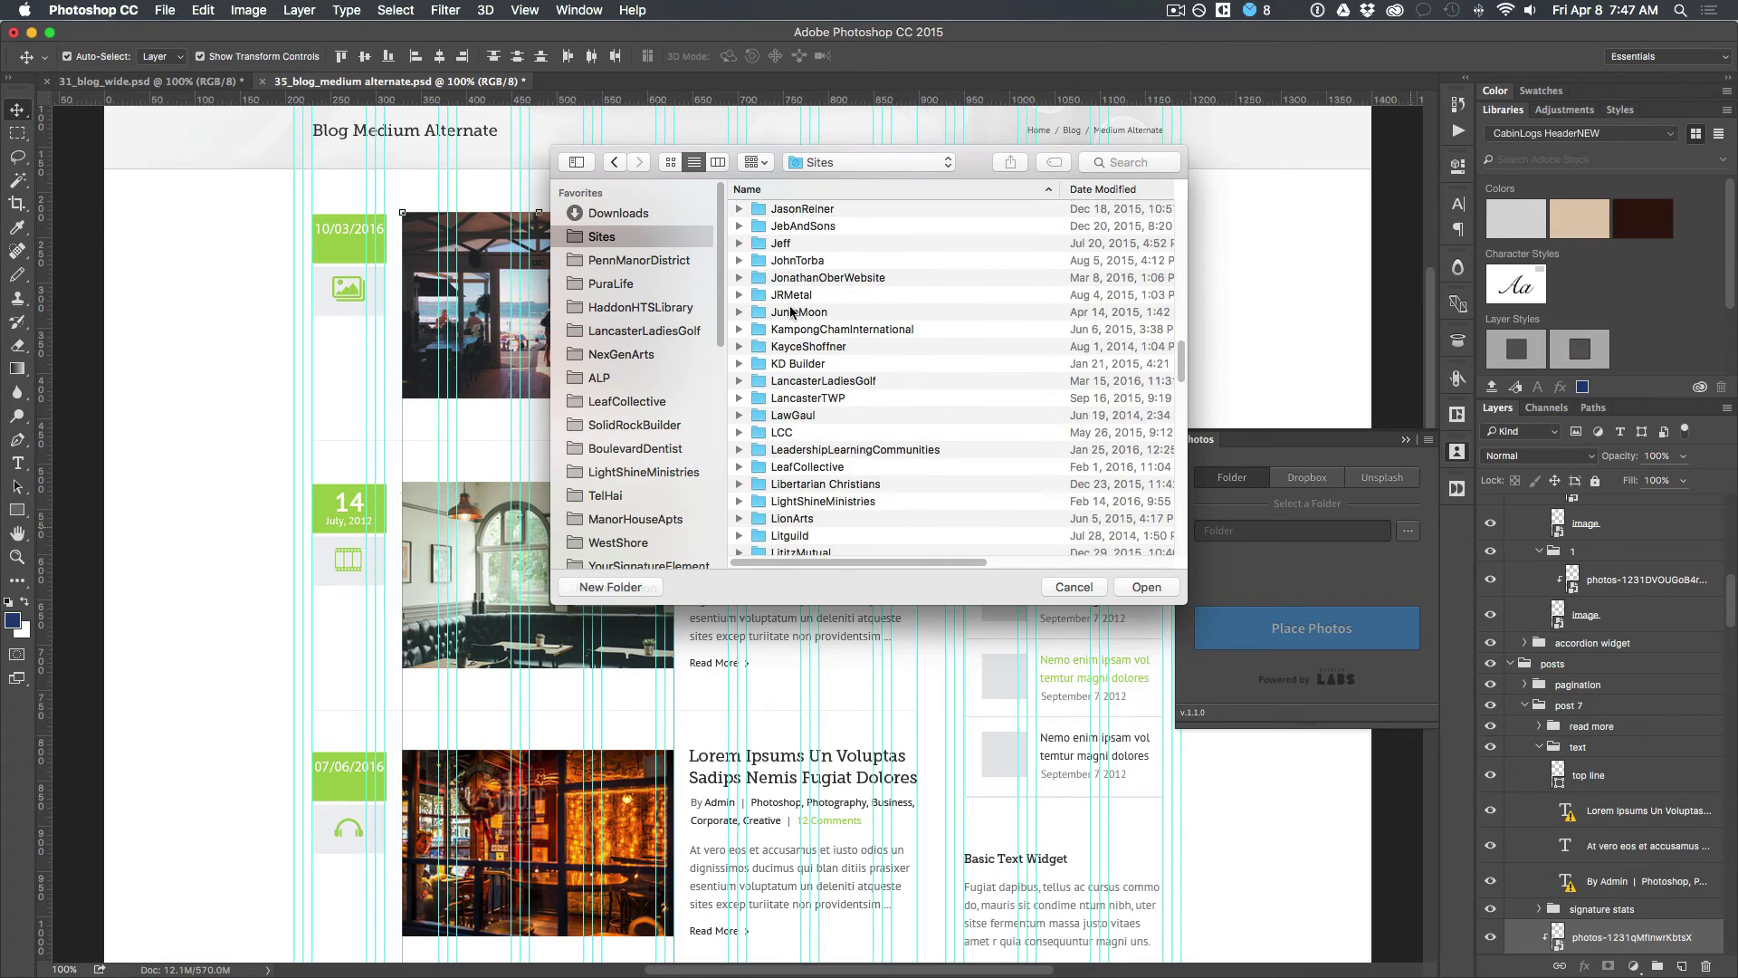
scroll(790, 311, "down", 15)
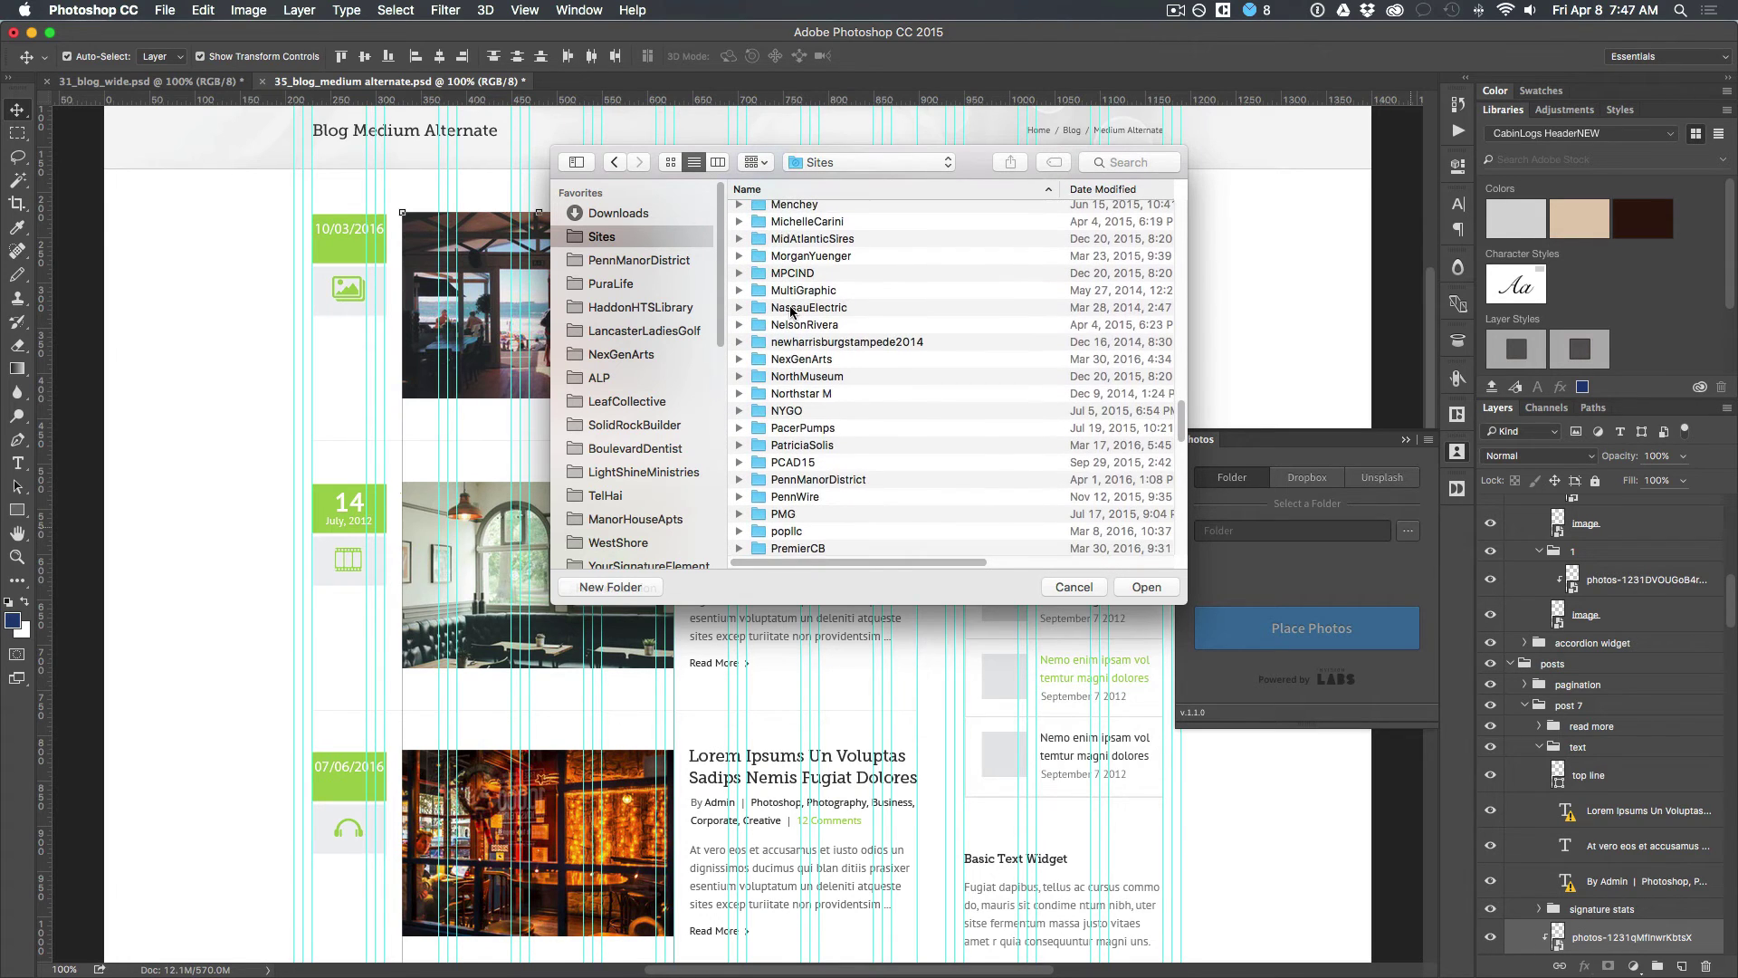
scroll(791, 312, "down", 5)
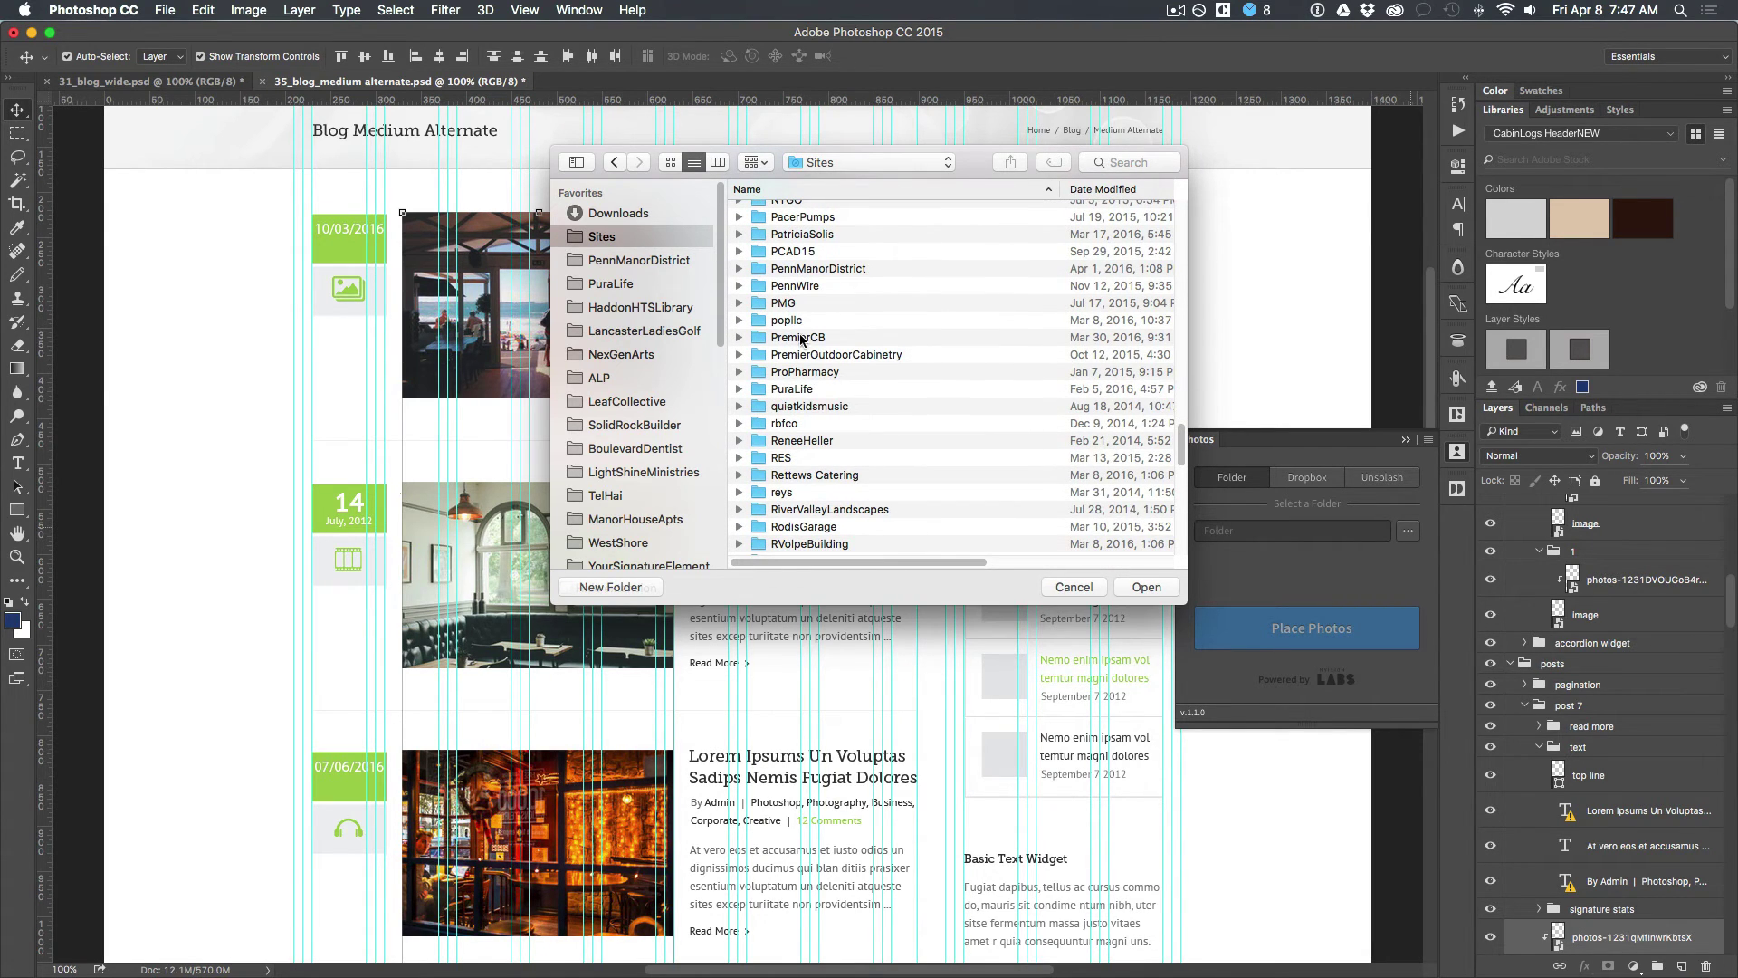
scroll(810, 409, "down", 2)
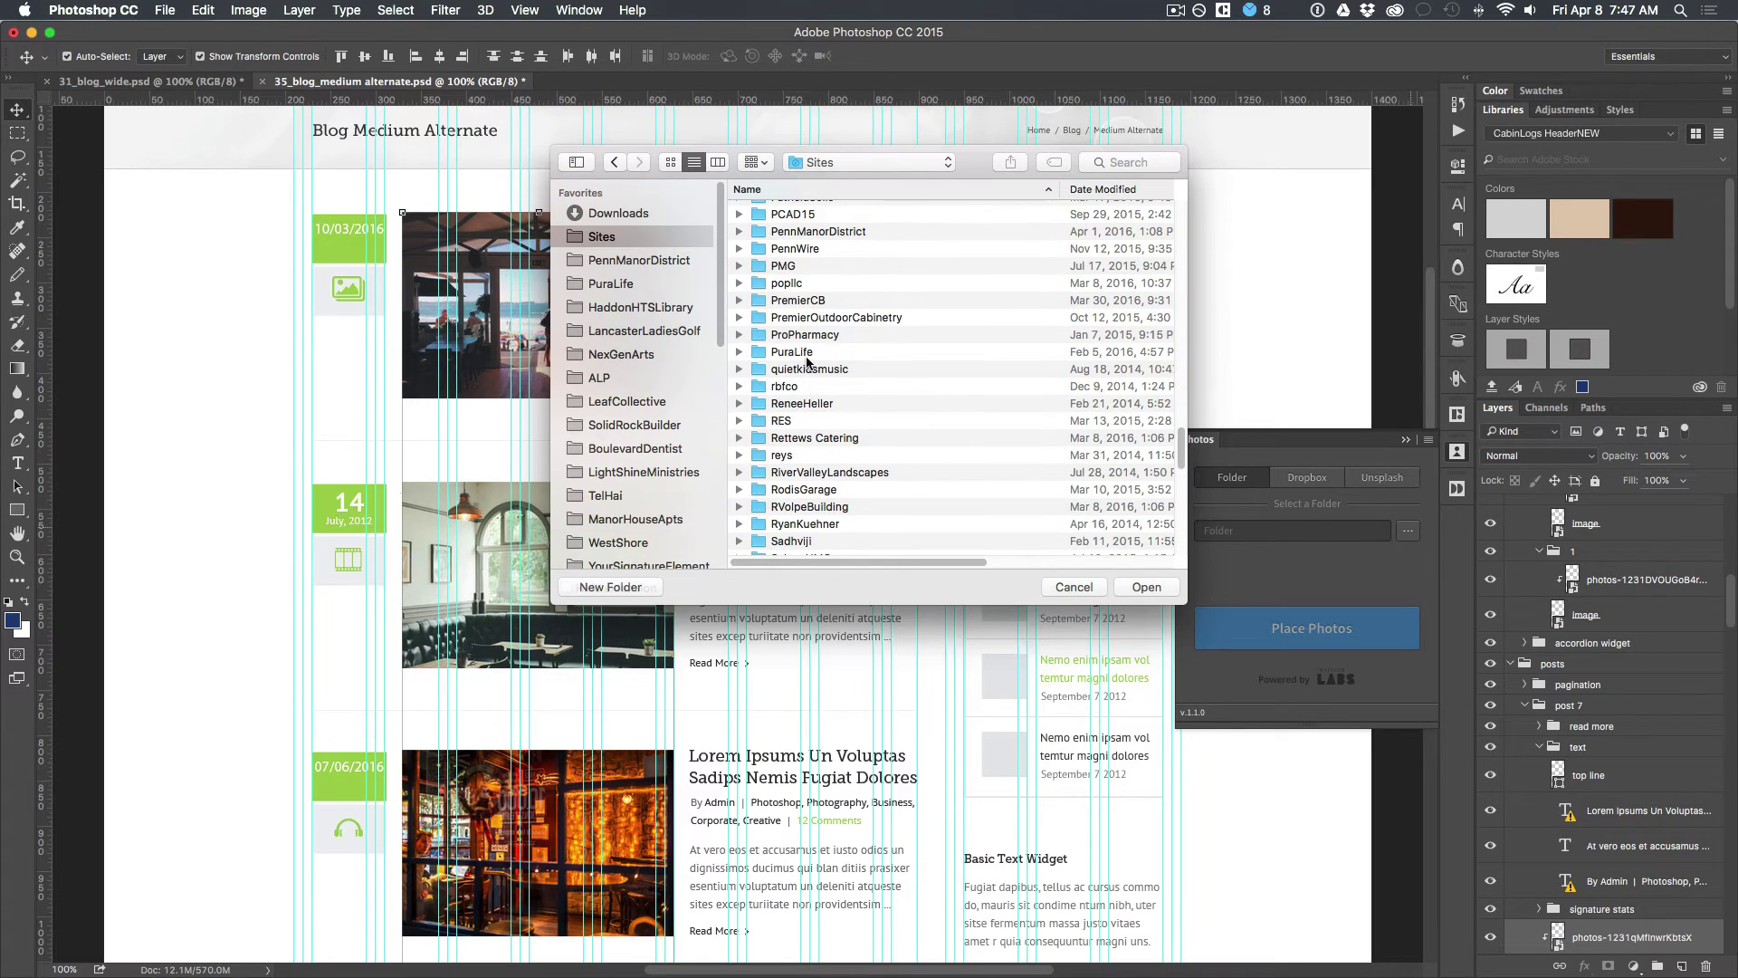
Step: Navigate to SolidRockBuilder > Gallery and choose it as the photo source folder
double_click(799, 297)
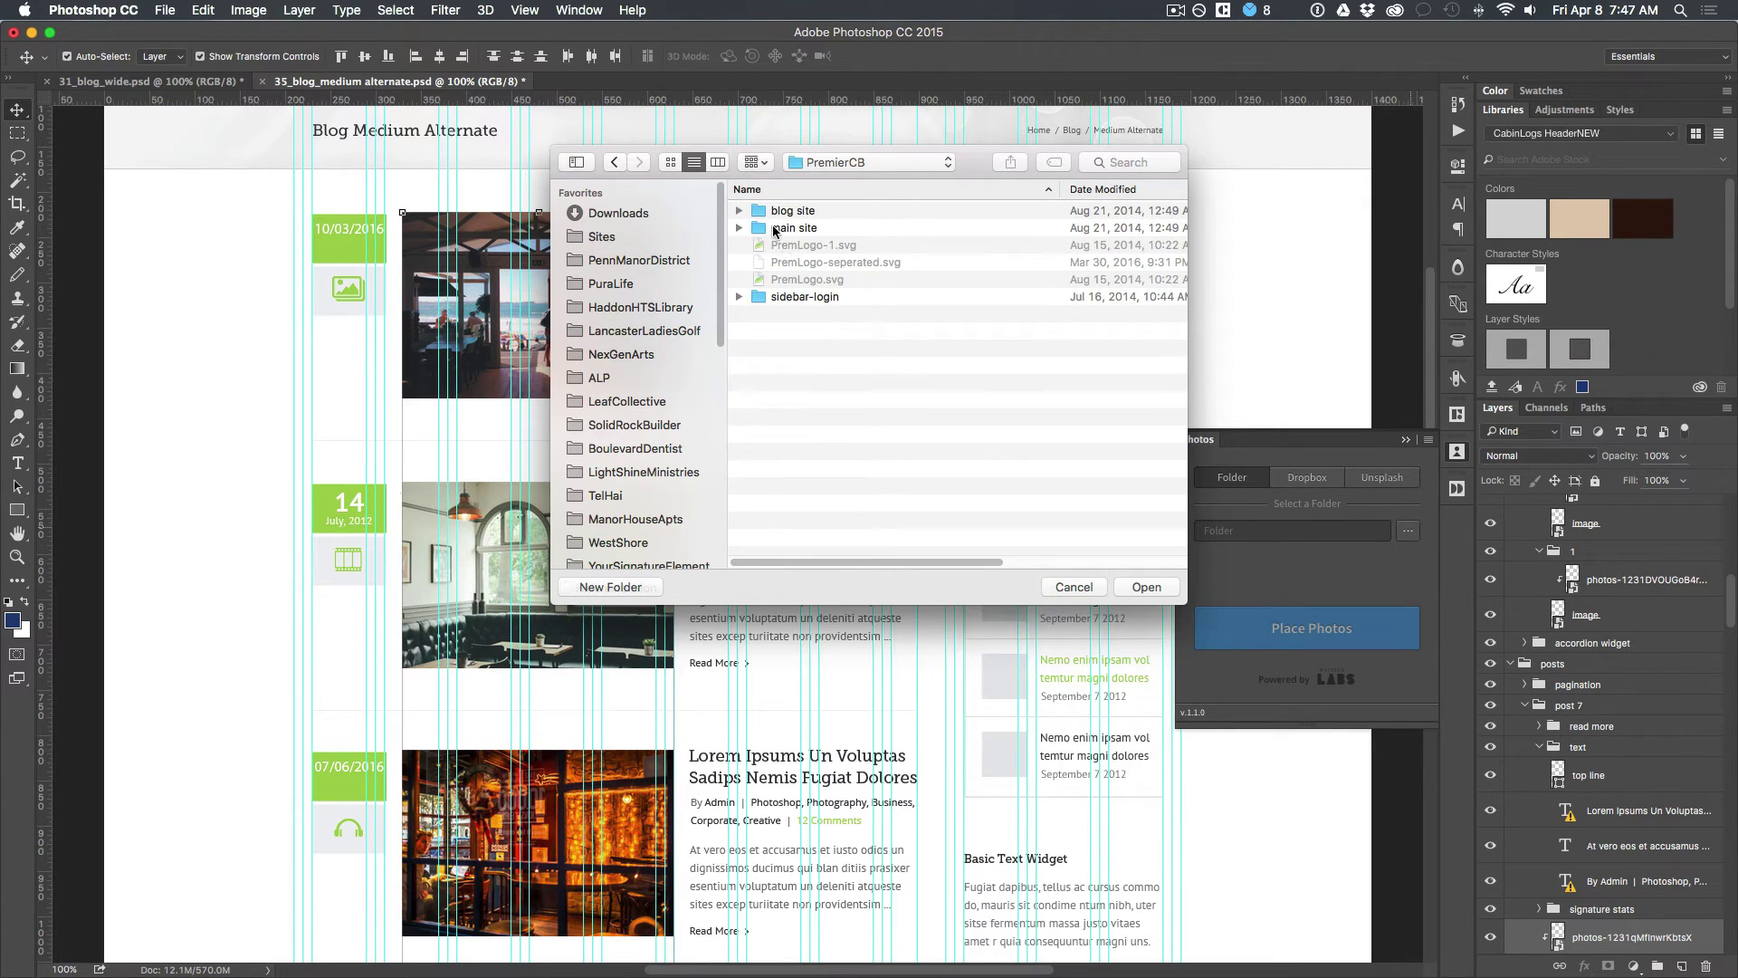
double_click(774, 229)
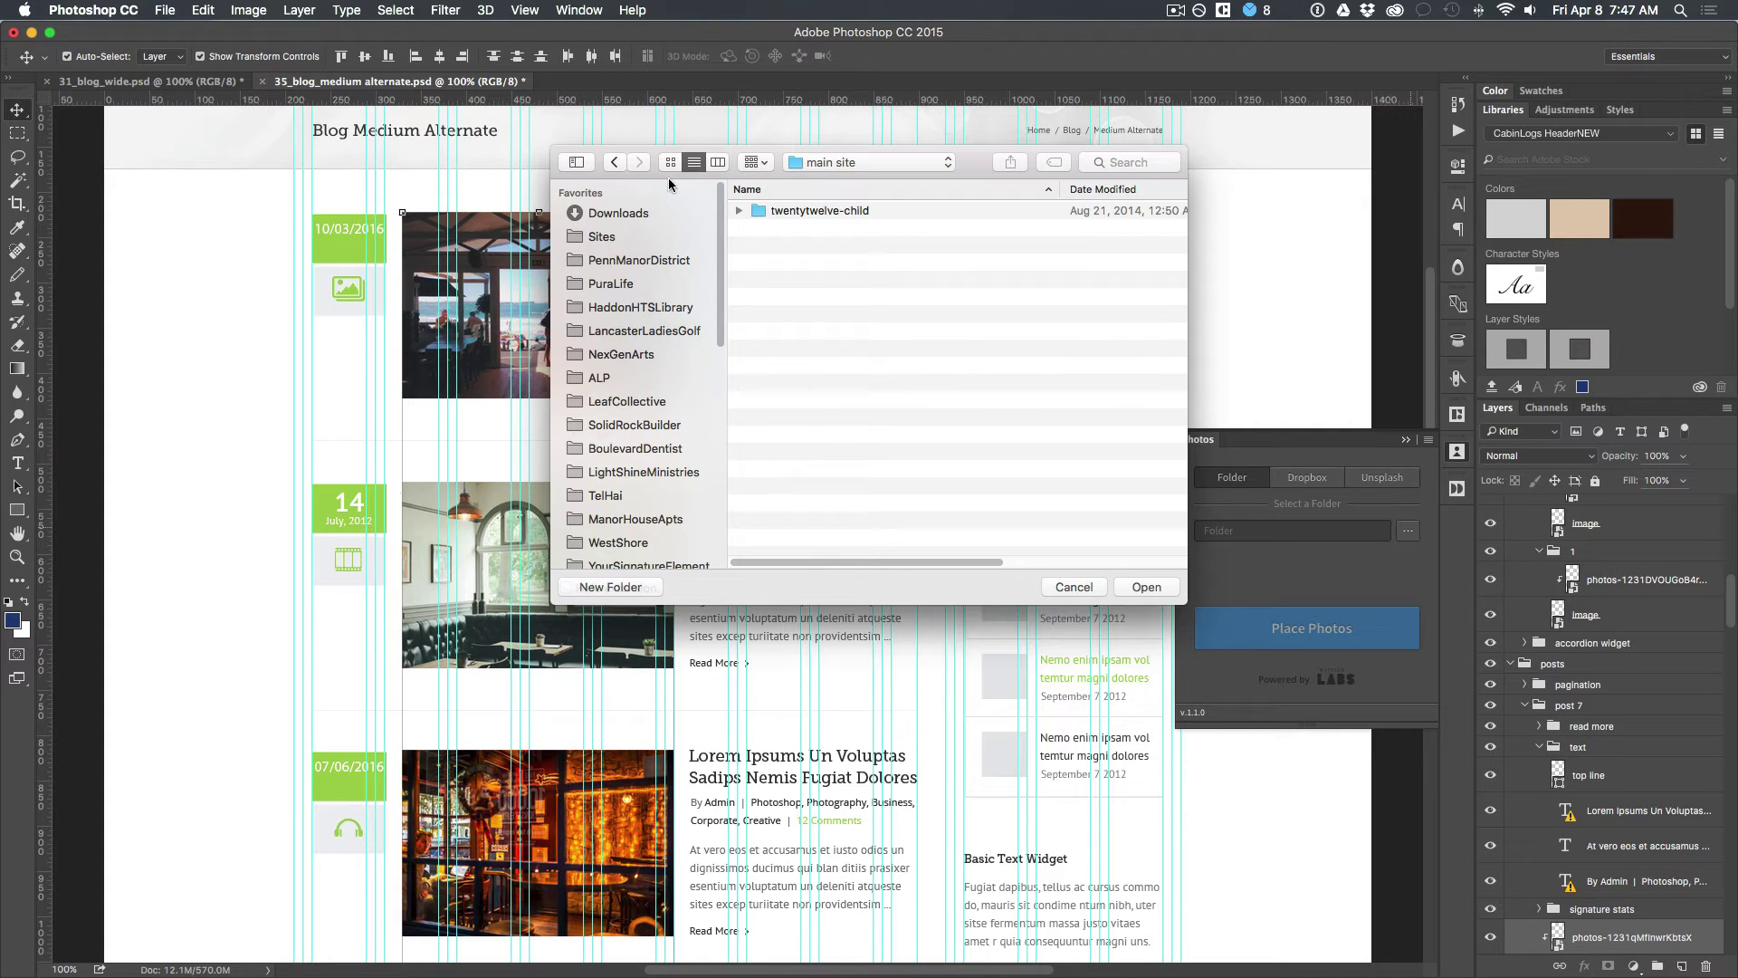
left_click(615, 162)
left_click(614, 162)
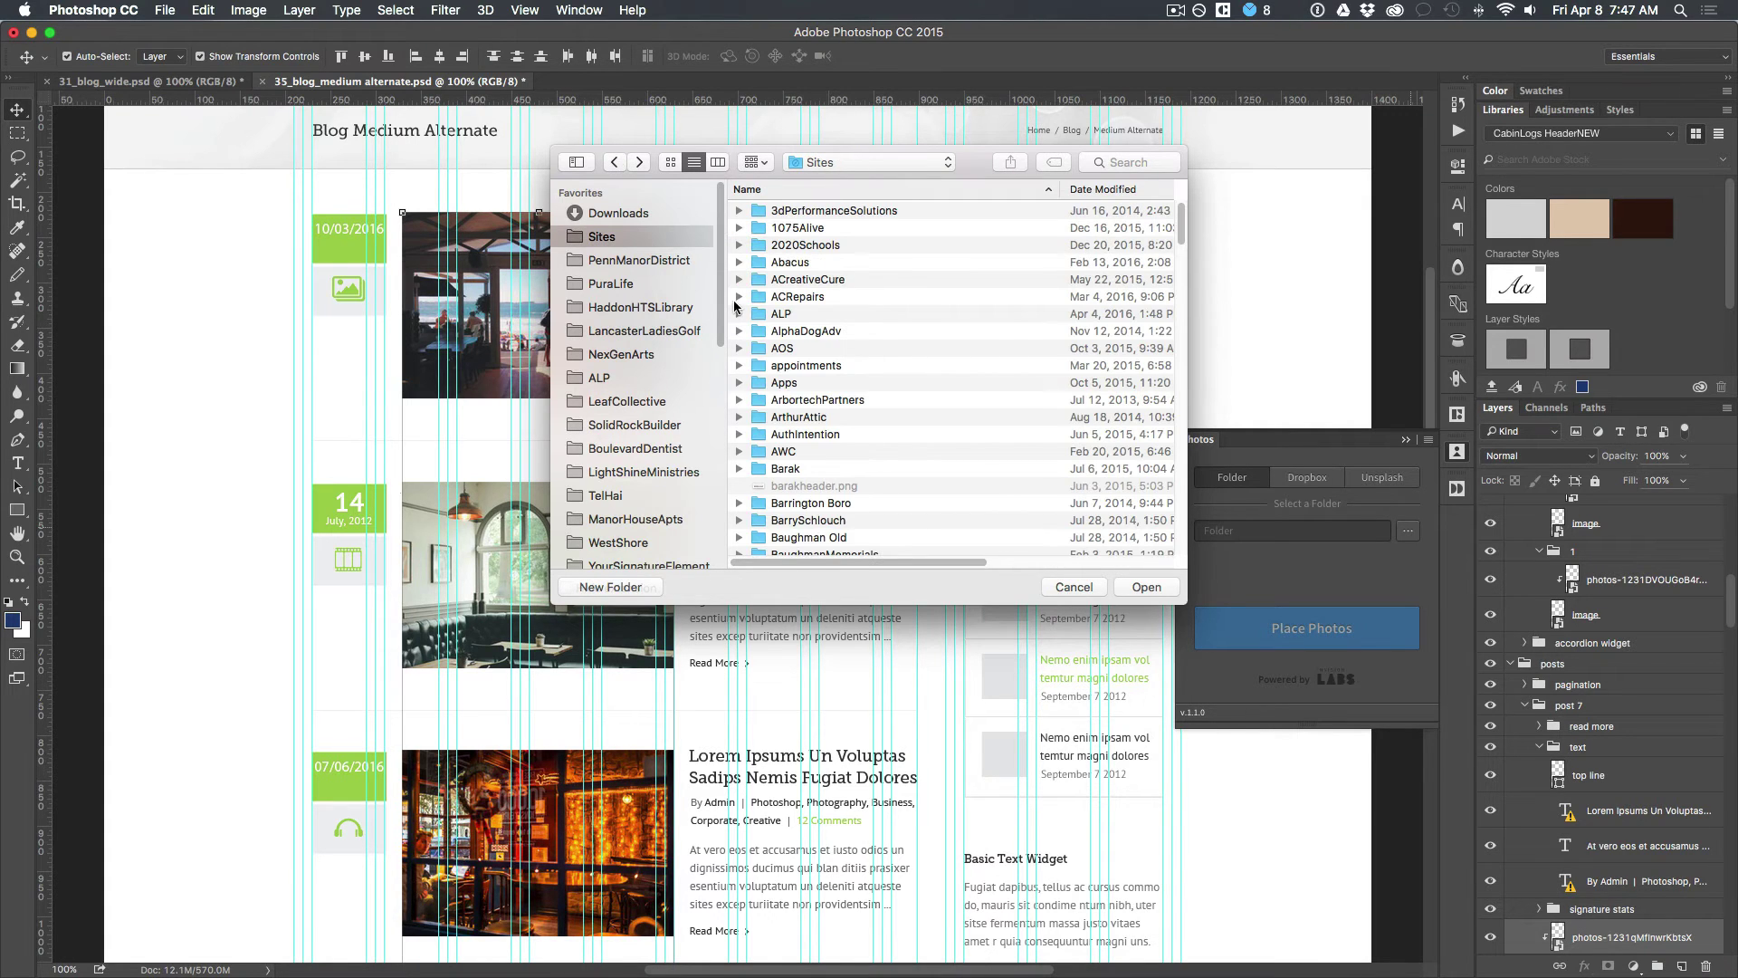
scroll(795, 373, "down", 20)
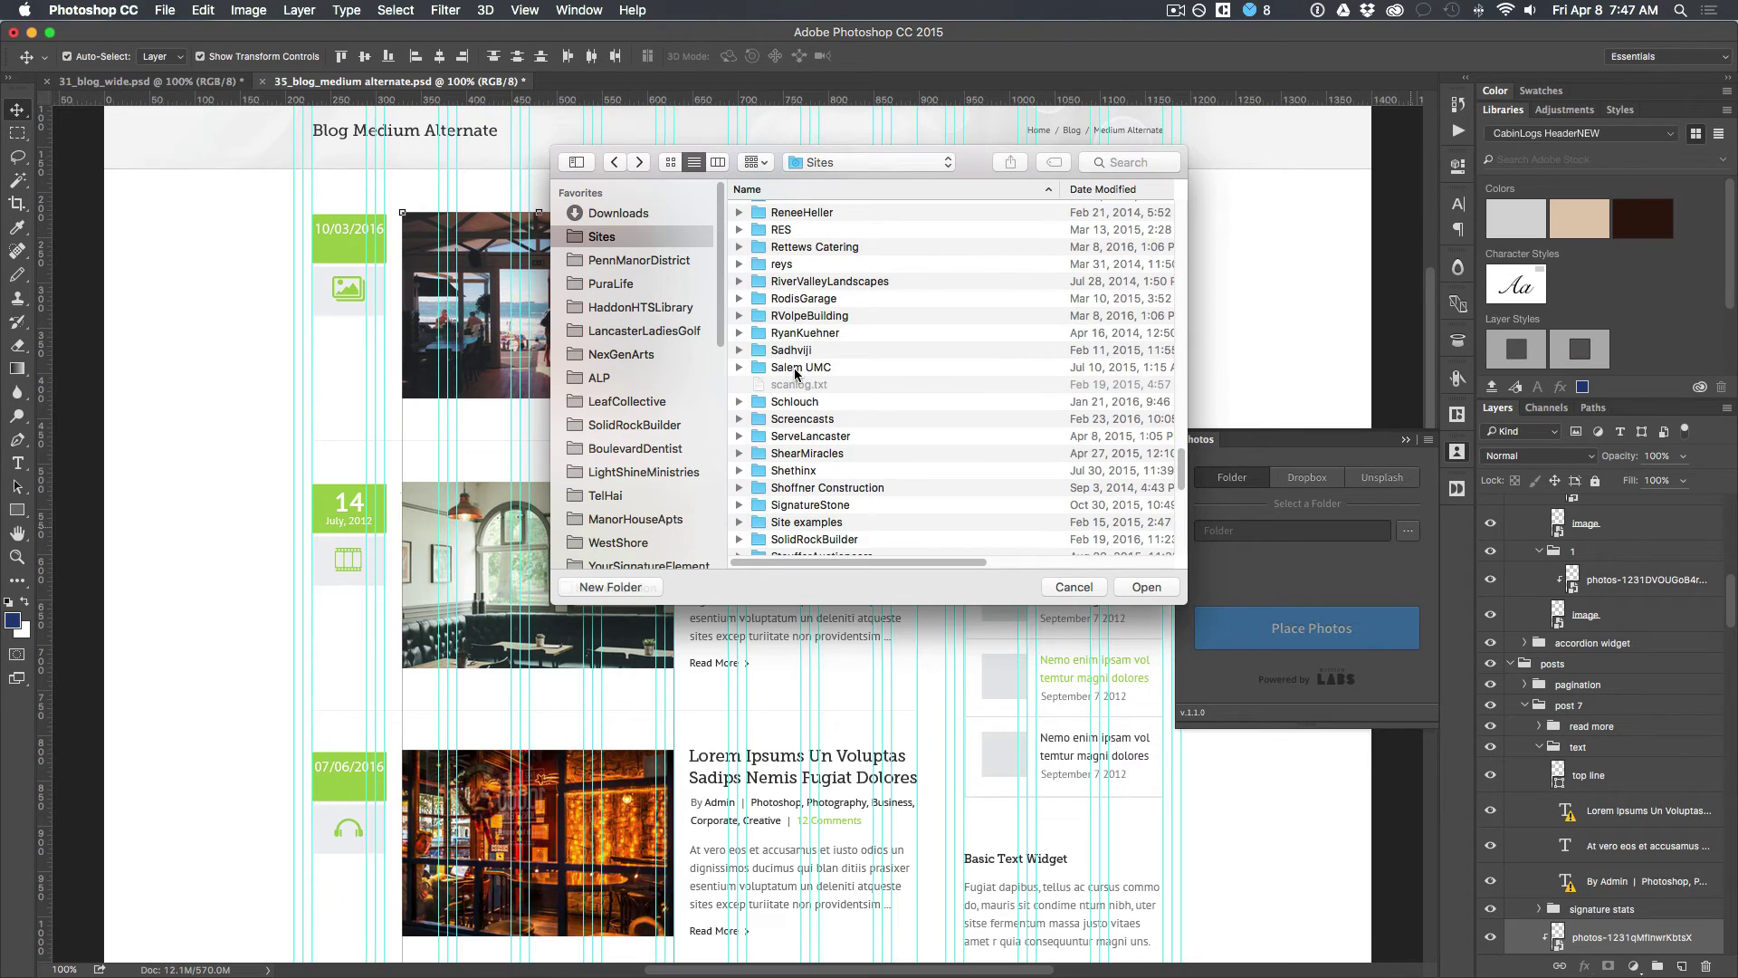
scroll(795, 373, "down", 5)
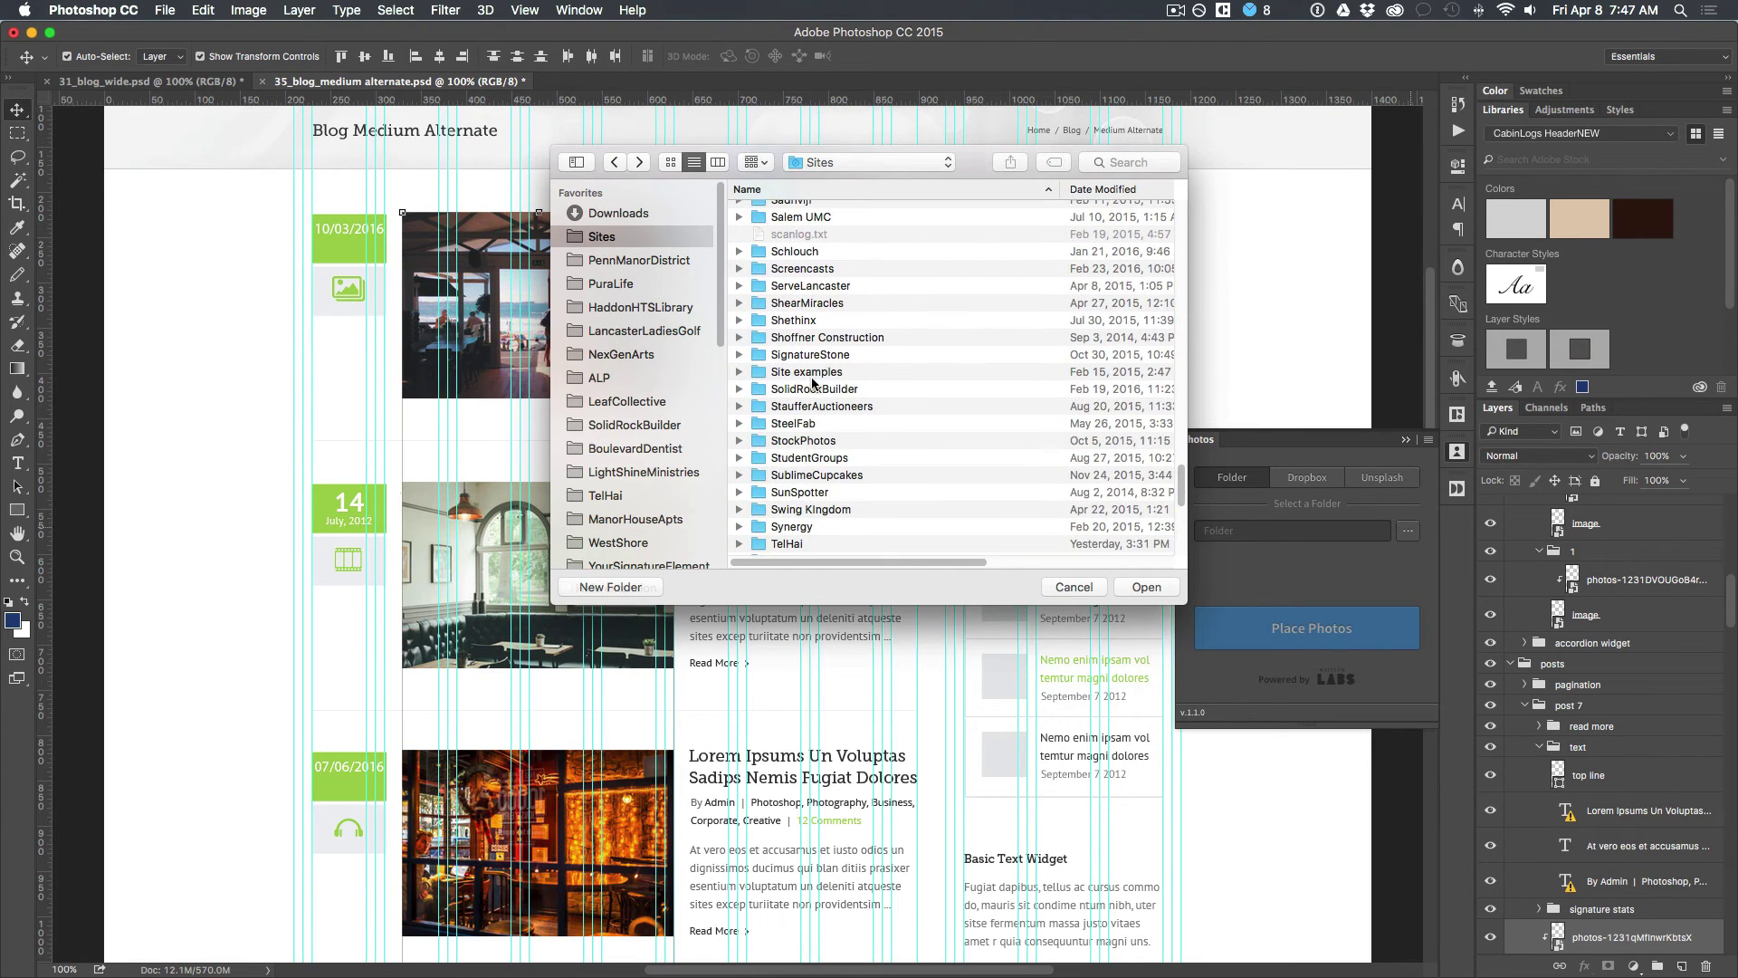
double_click(806, 389)
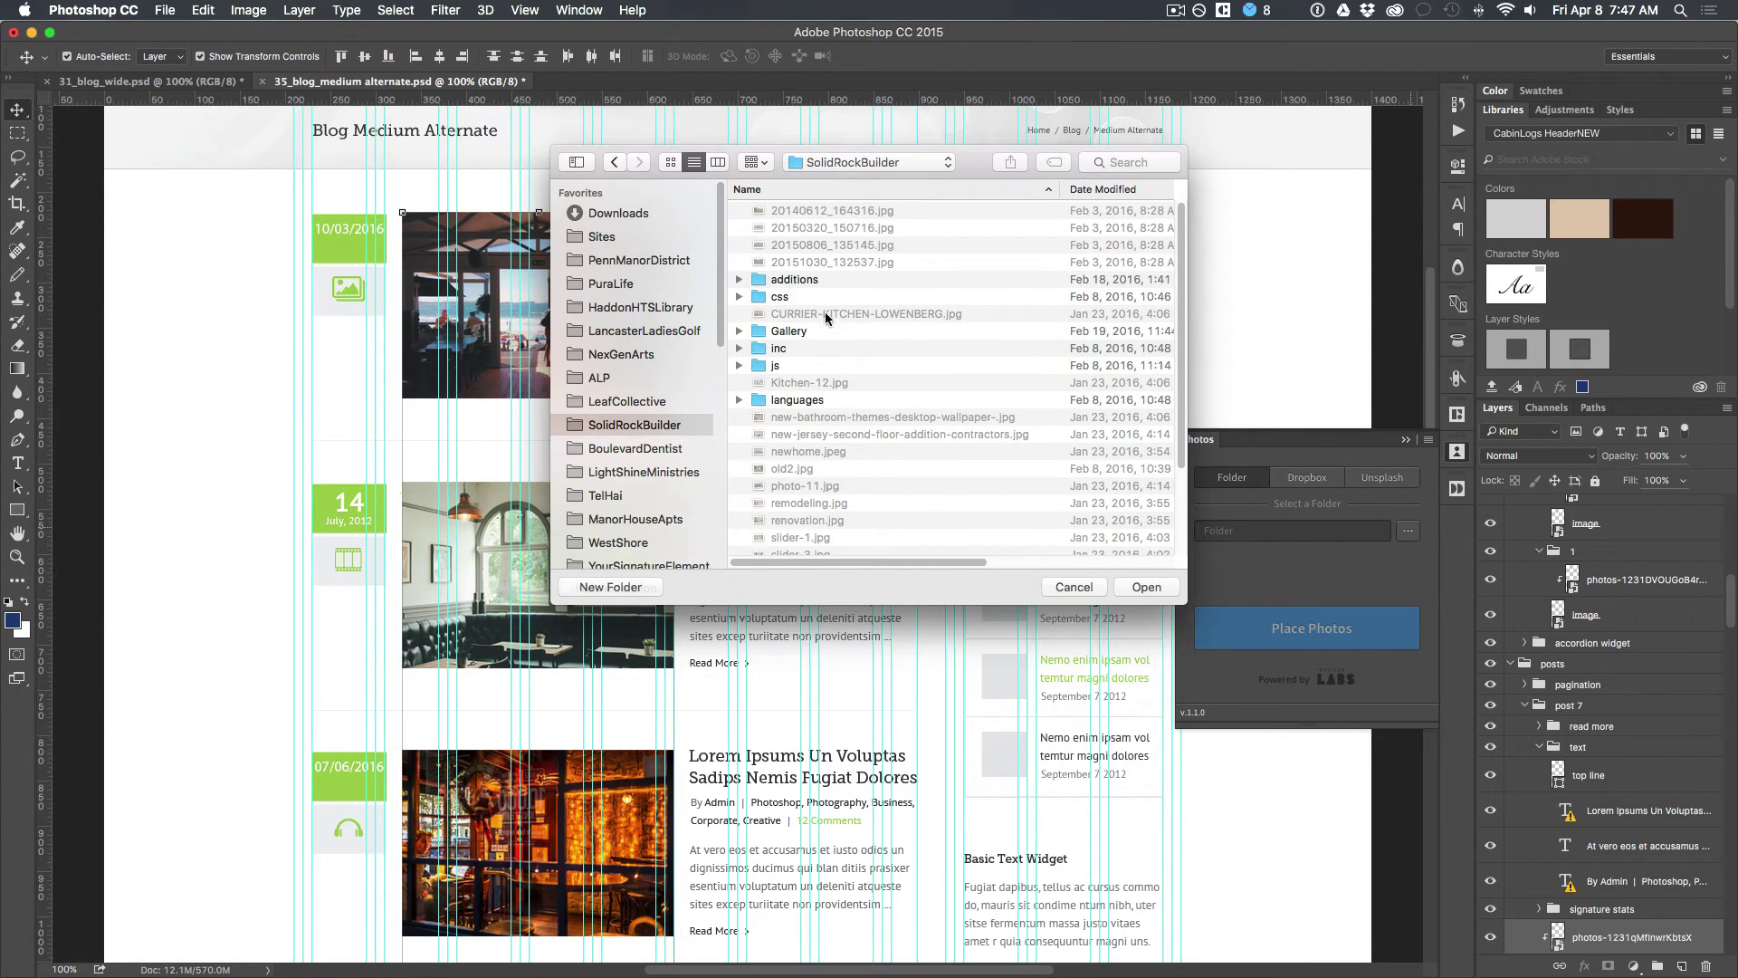
double_click(786, 332)
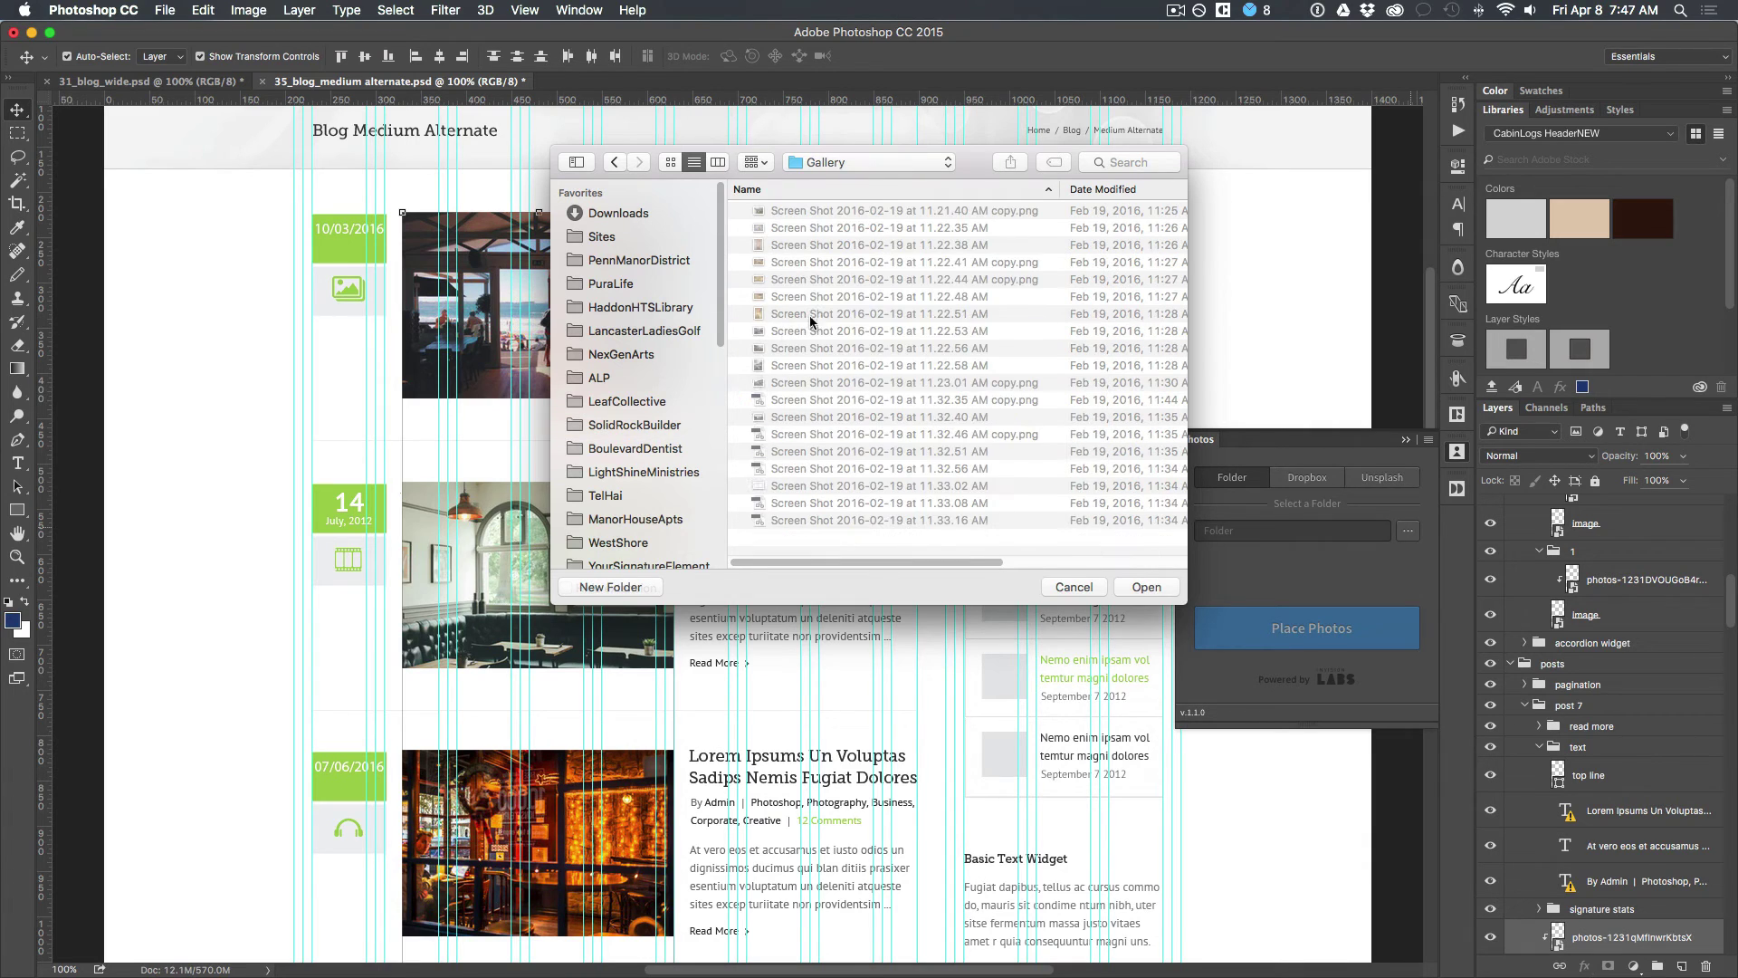
left_click(1146, 586)
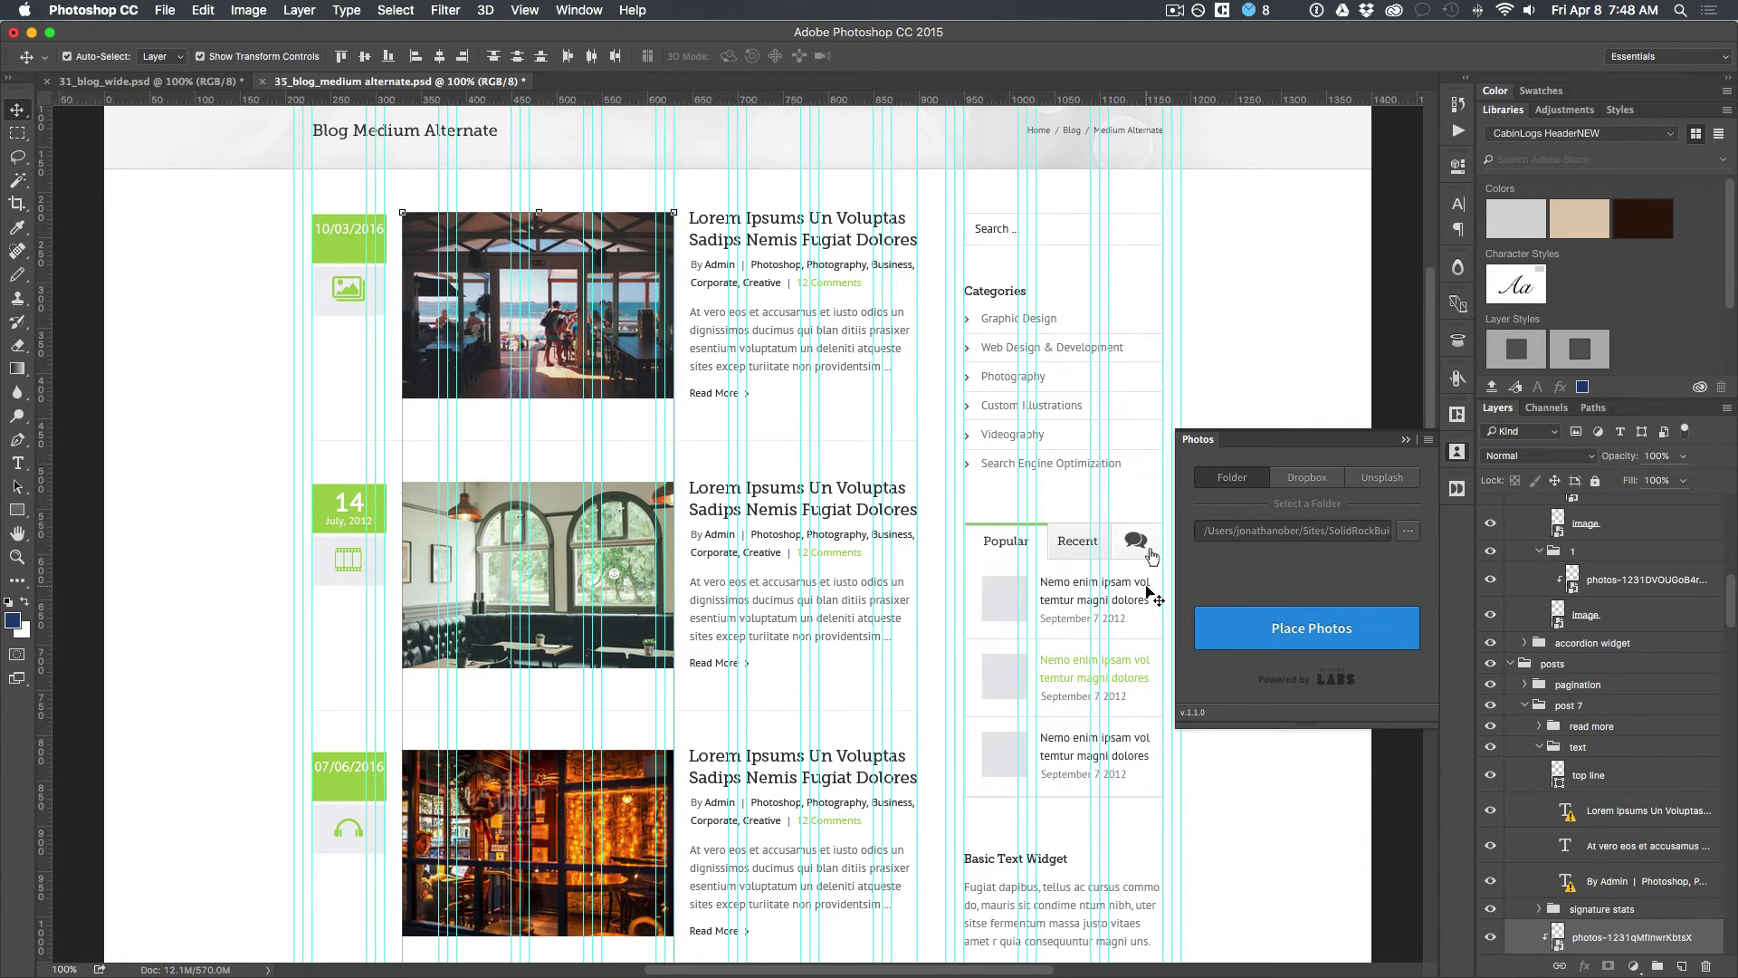
Step: Place the Gallery house and interior photos into the blog post image slots and review them
left_click(1275, 621)
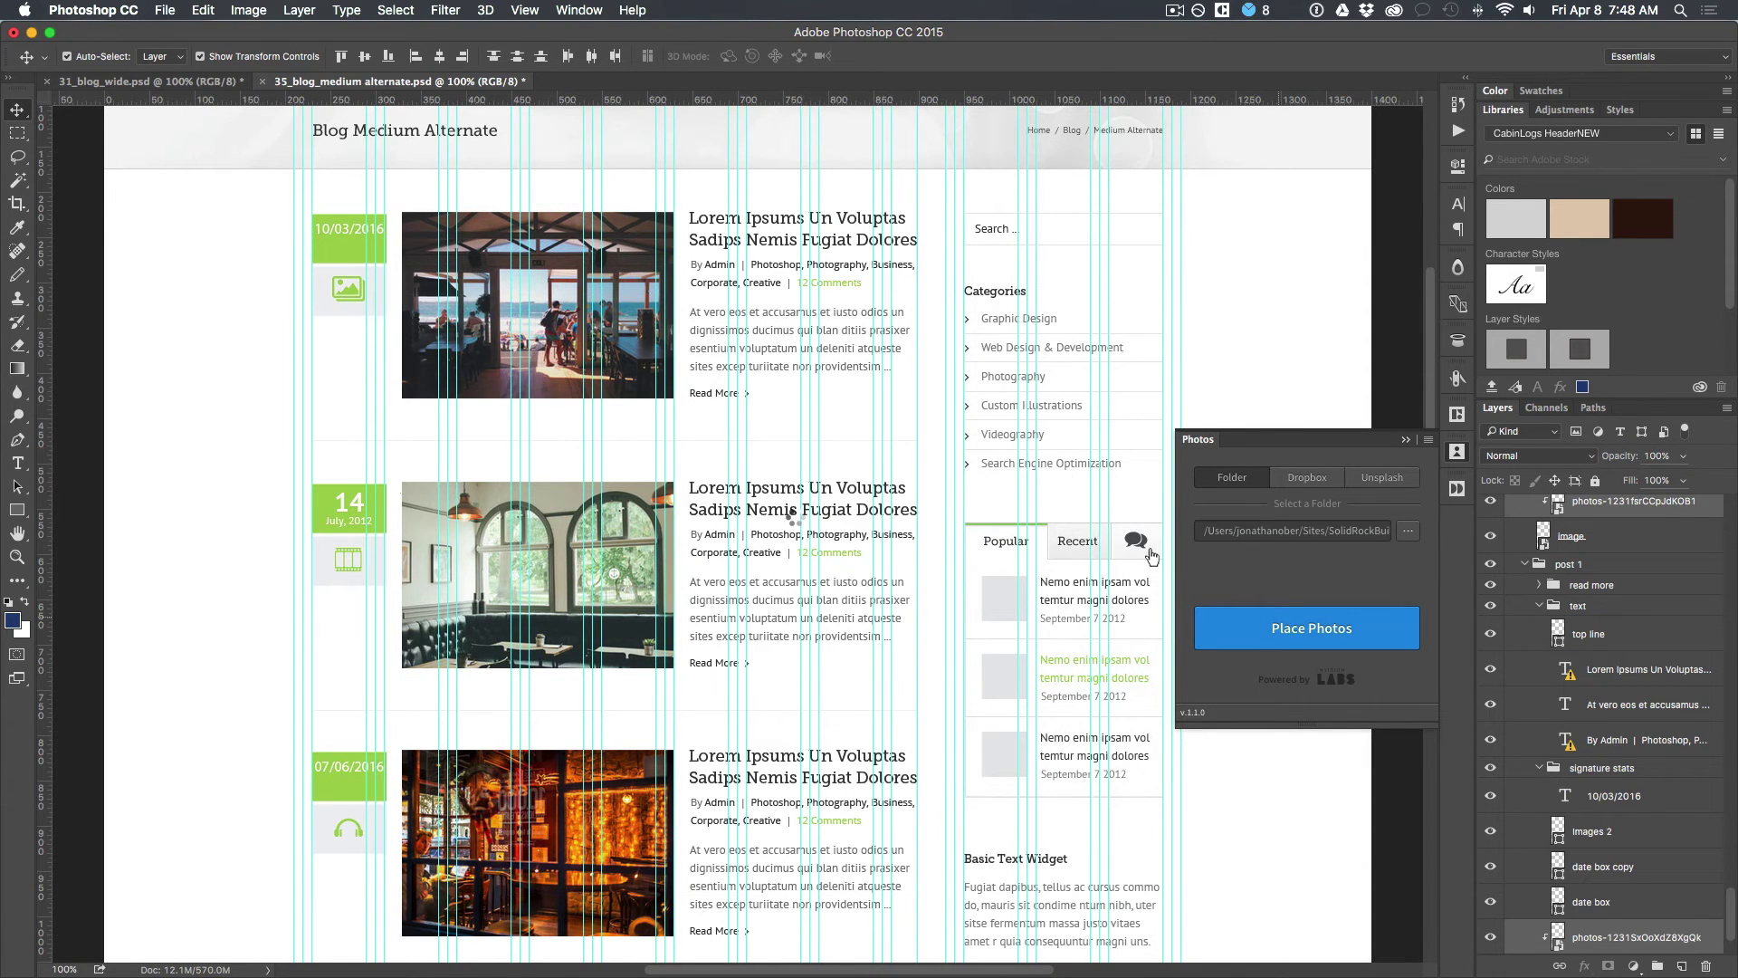
scroll(574, 610, "down", 10)
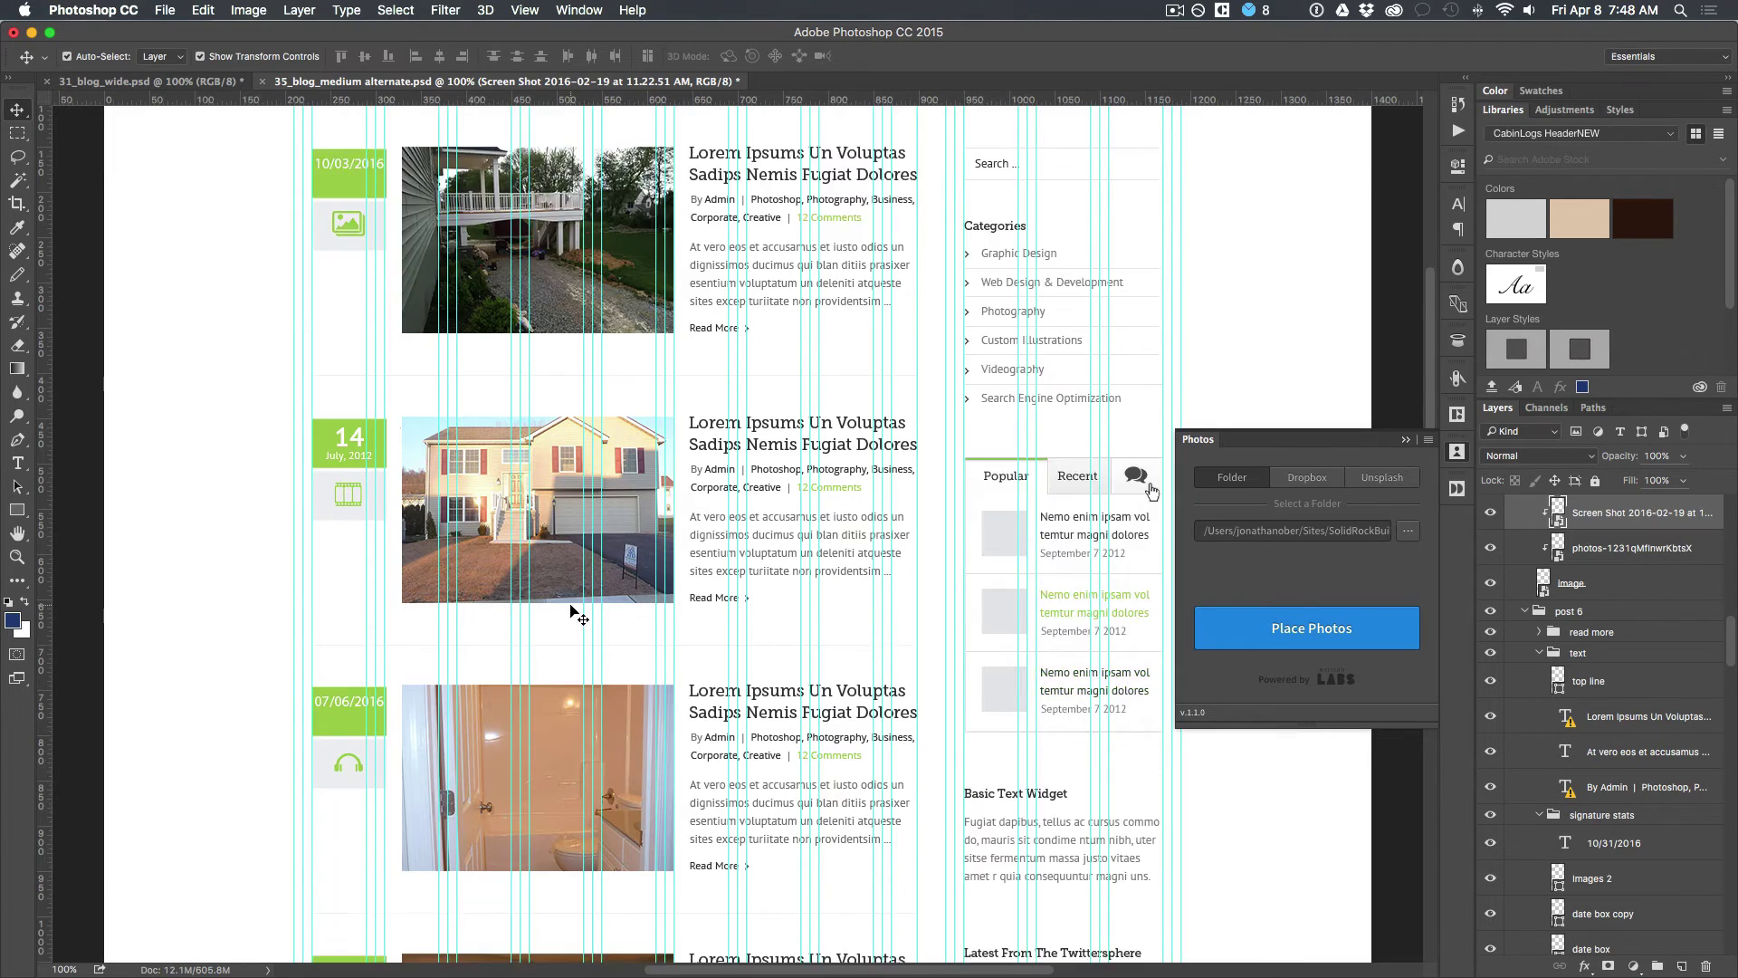
scroll(573, 613, "down", 10)
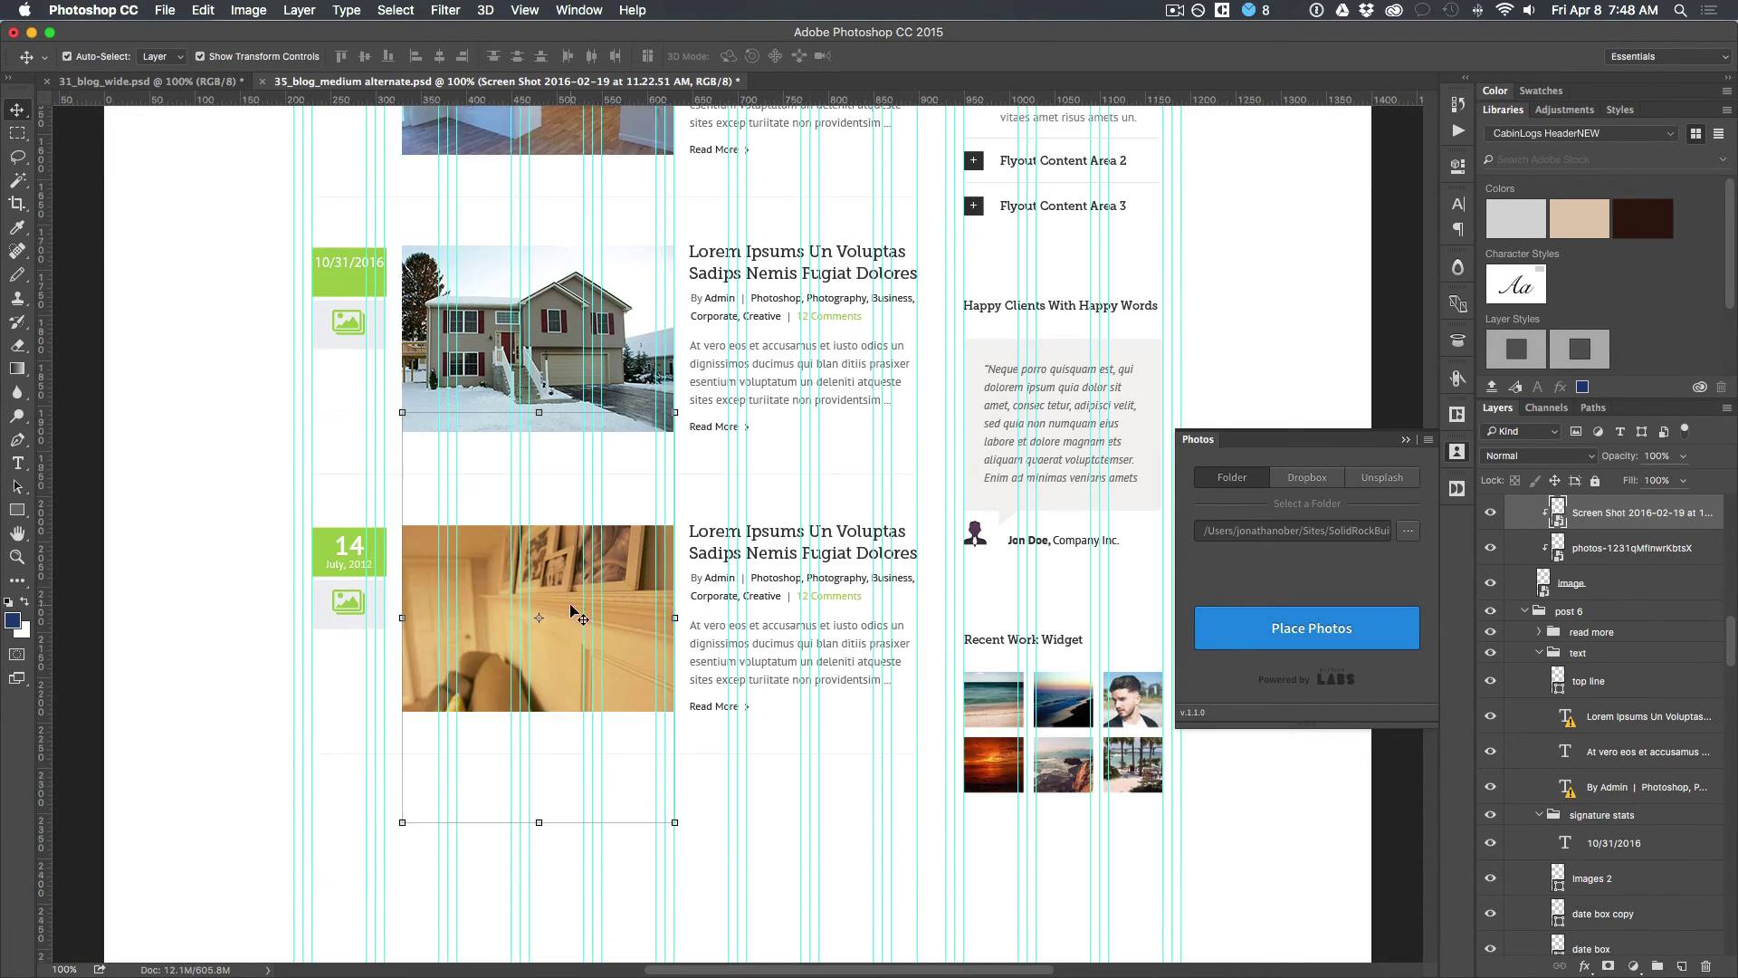
scroll(574, 613, "up", 2)
scroll(571, 610, "up", 5)
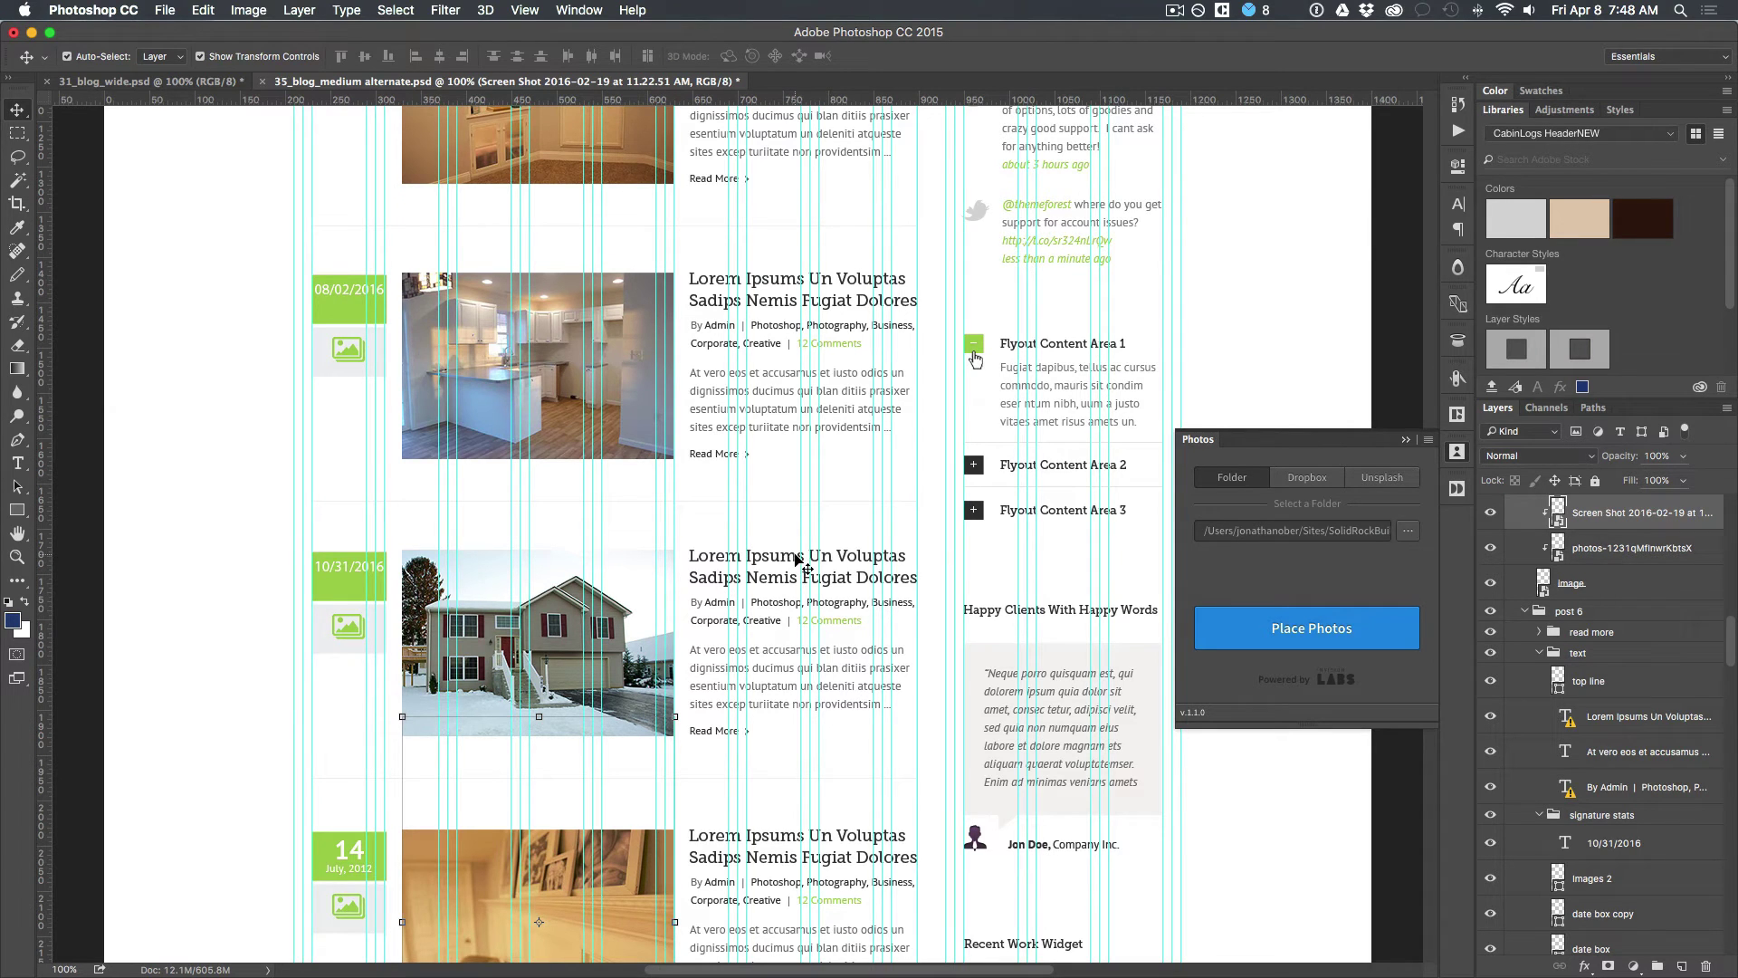
Step: Create a new Untitled-1 document from the Web artboard preset at 1366x768
left_click(1238, 322)
scroll(901, 290, "up", 4)
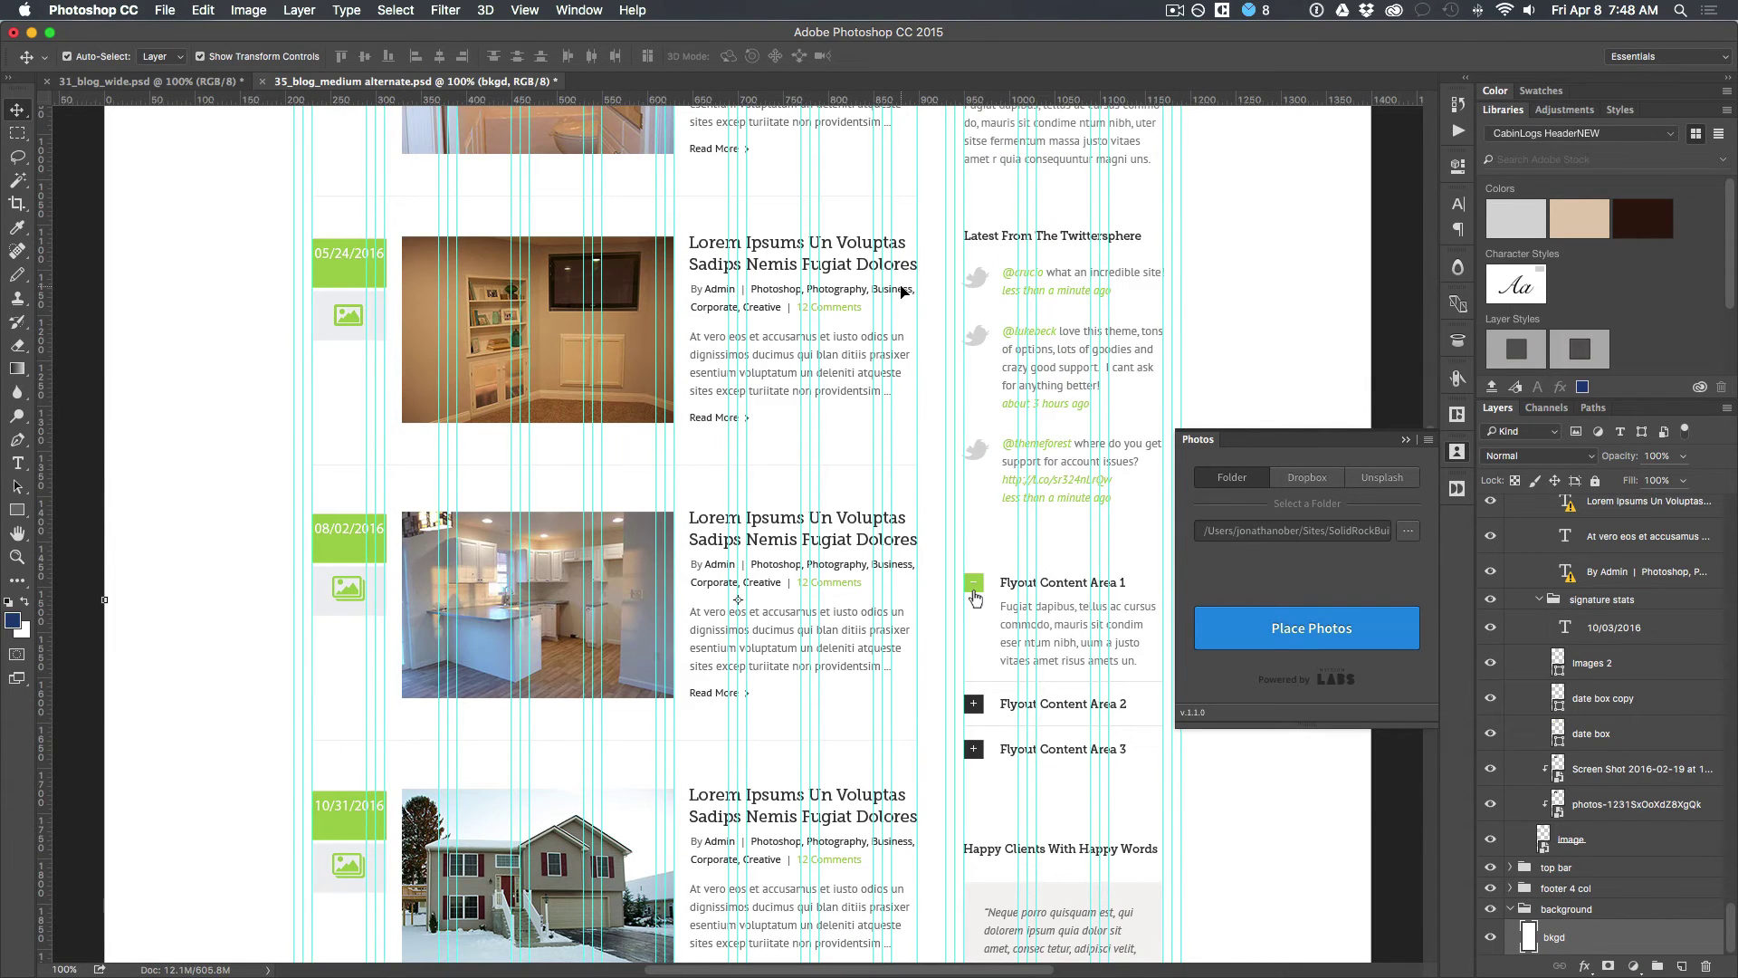
scroll(902, 290, "up", 9)
scroll(902, 291, "up", 7)
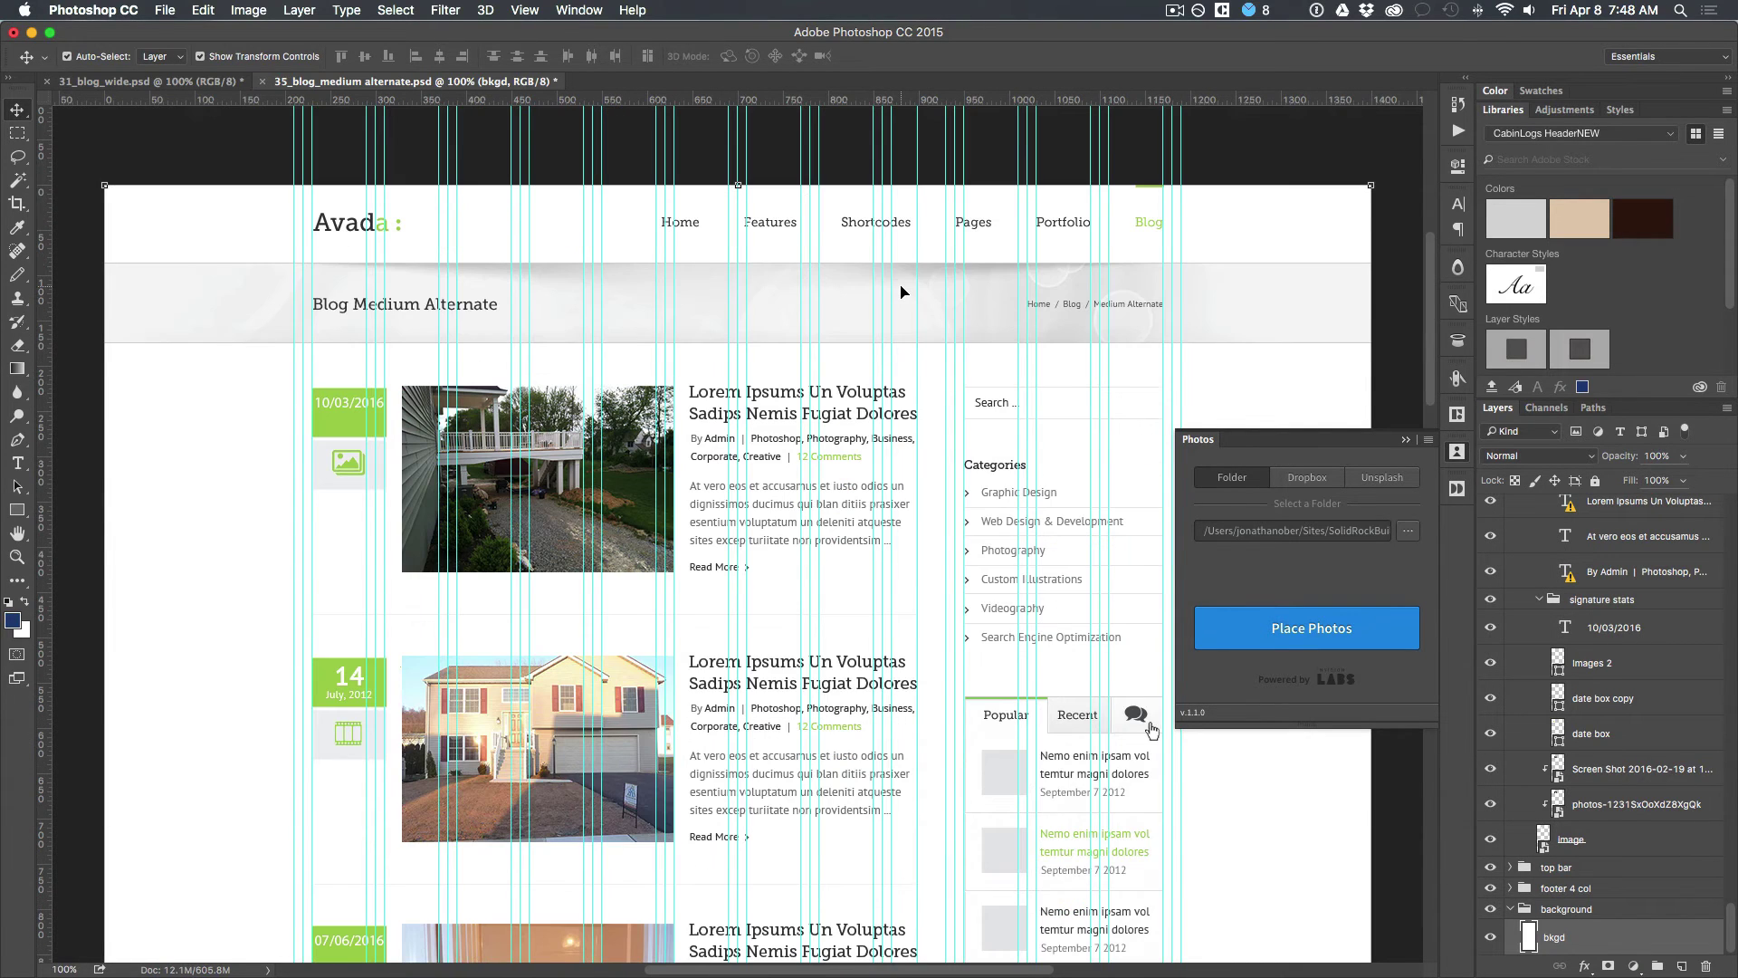
key("super+n")
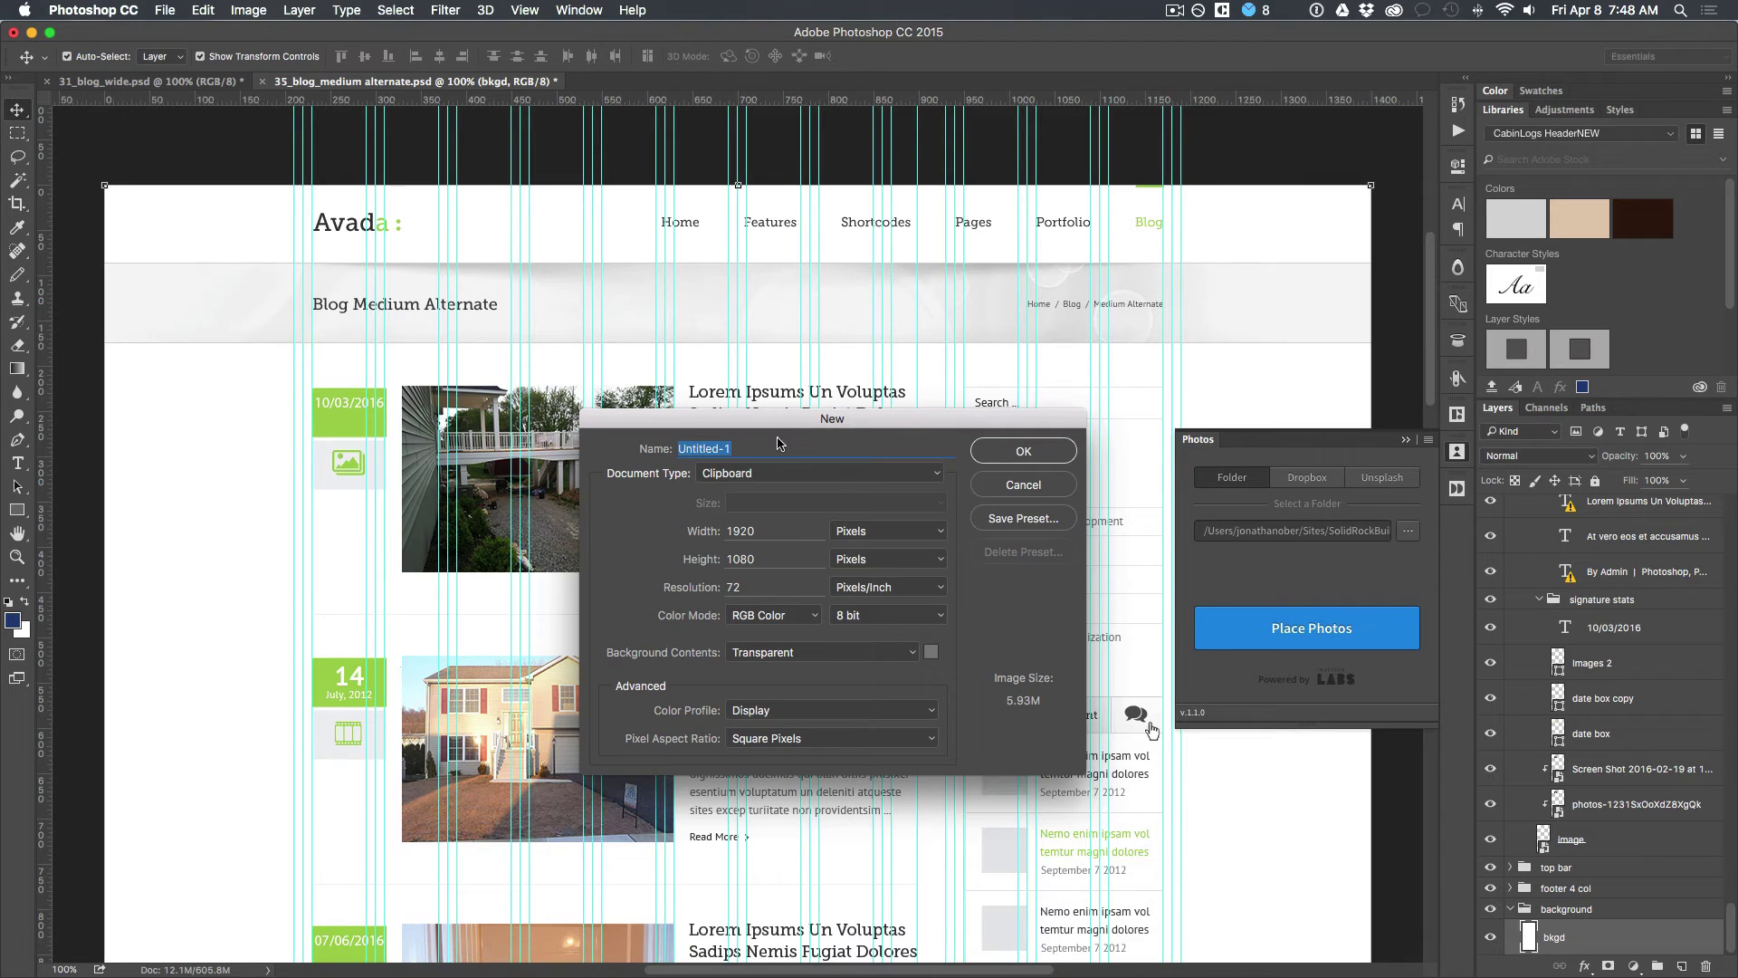
left_click(997, 461)
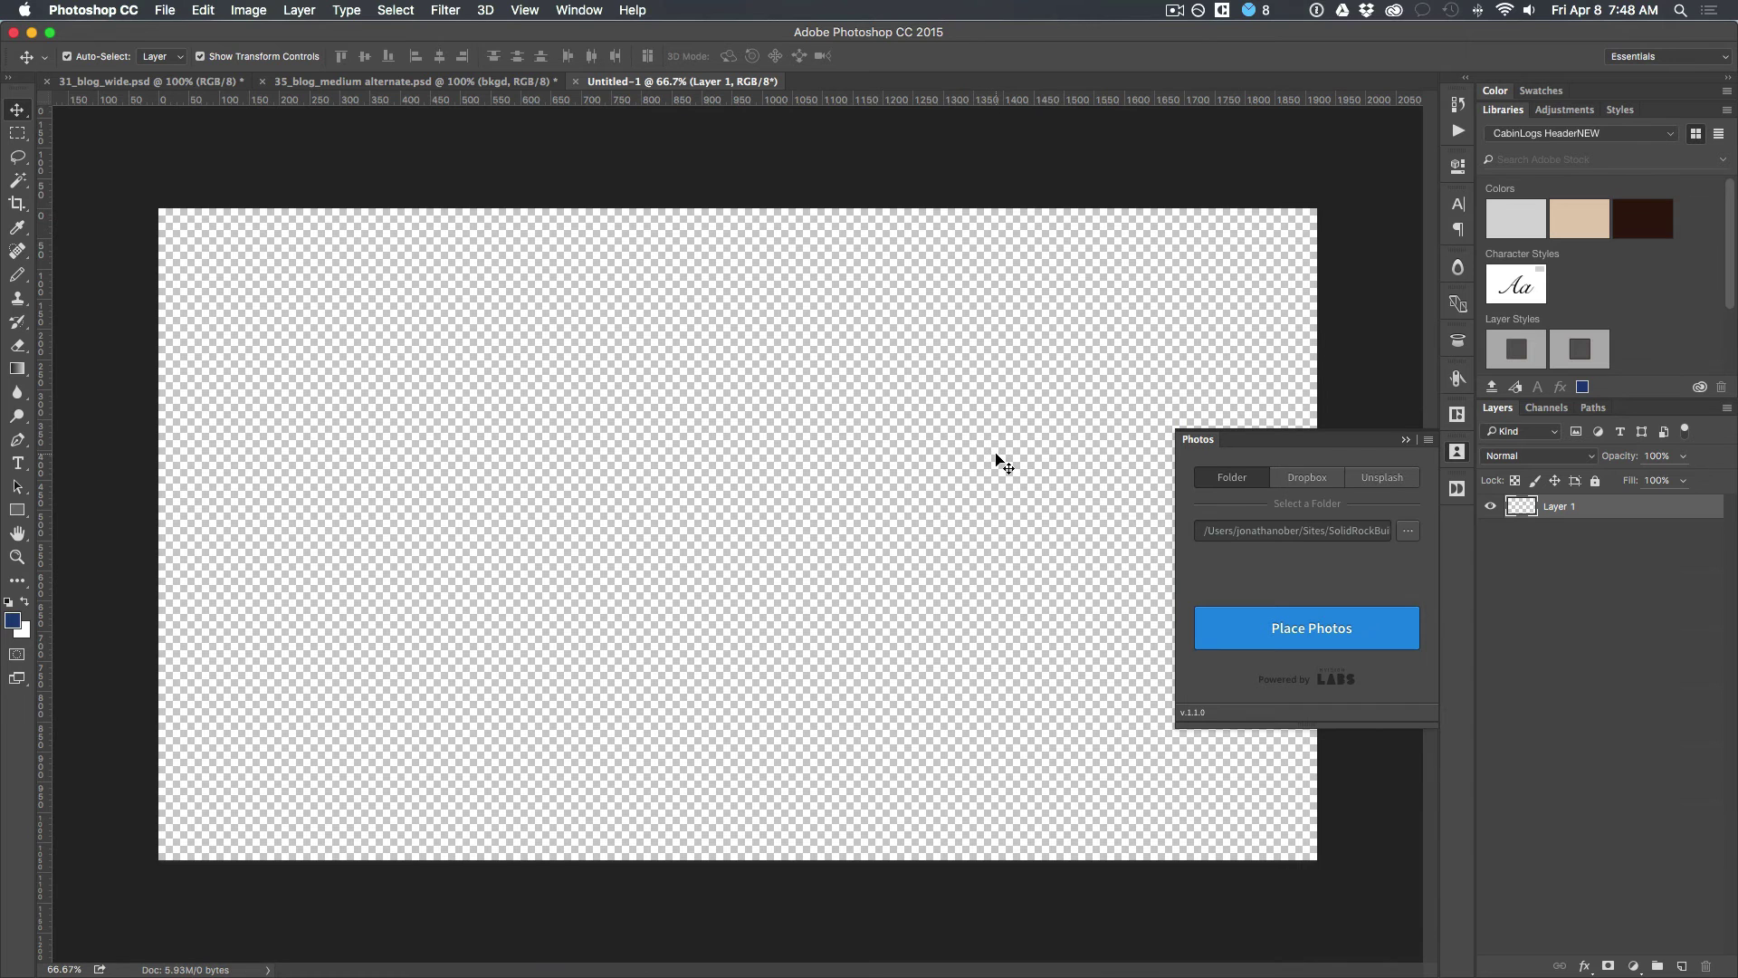
key("super+w")
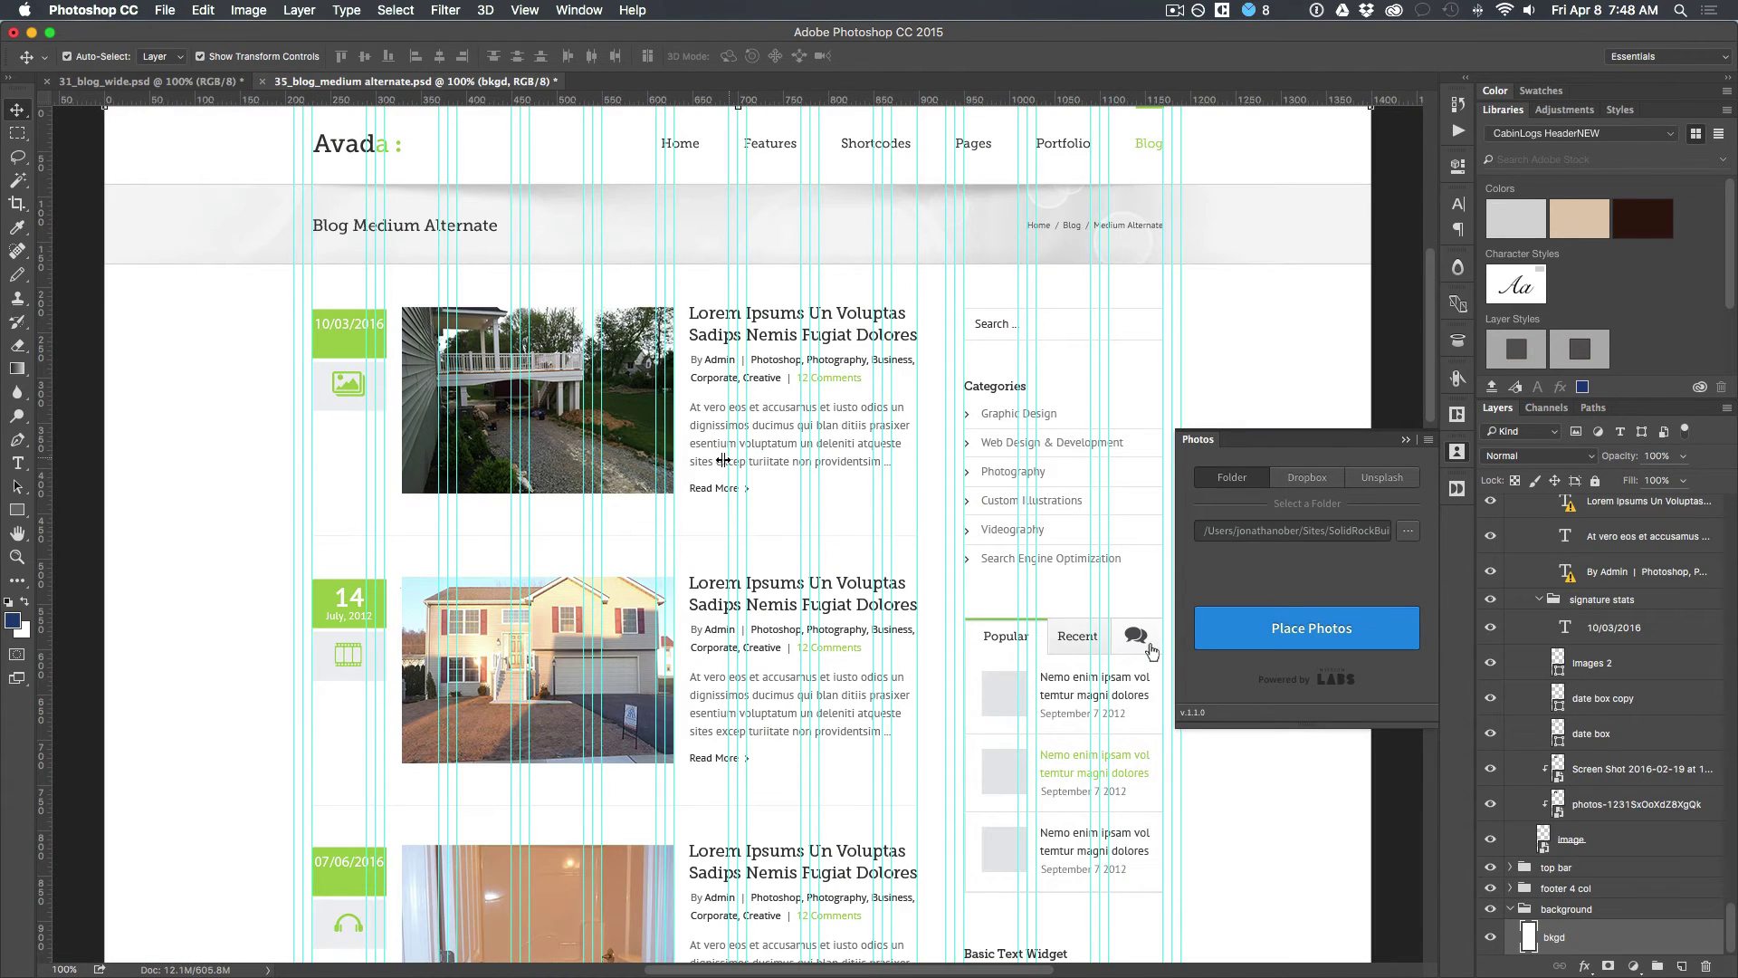
left_click(730, 472)
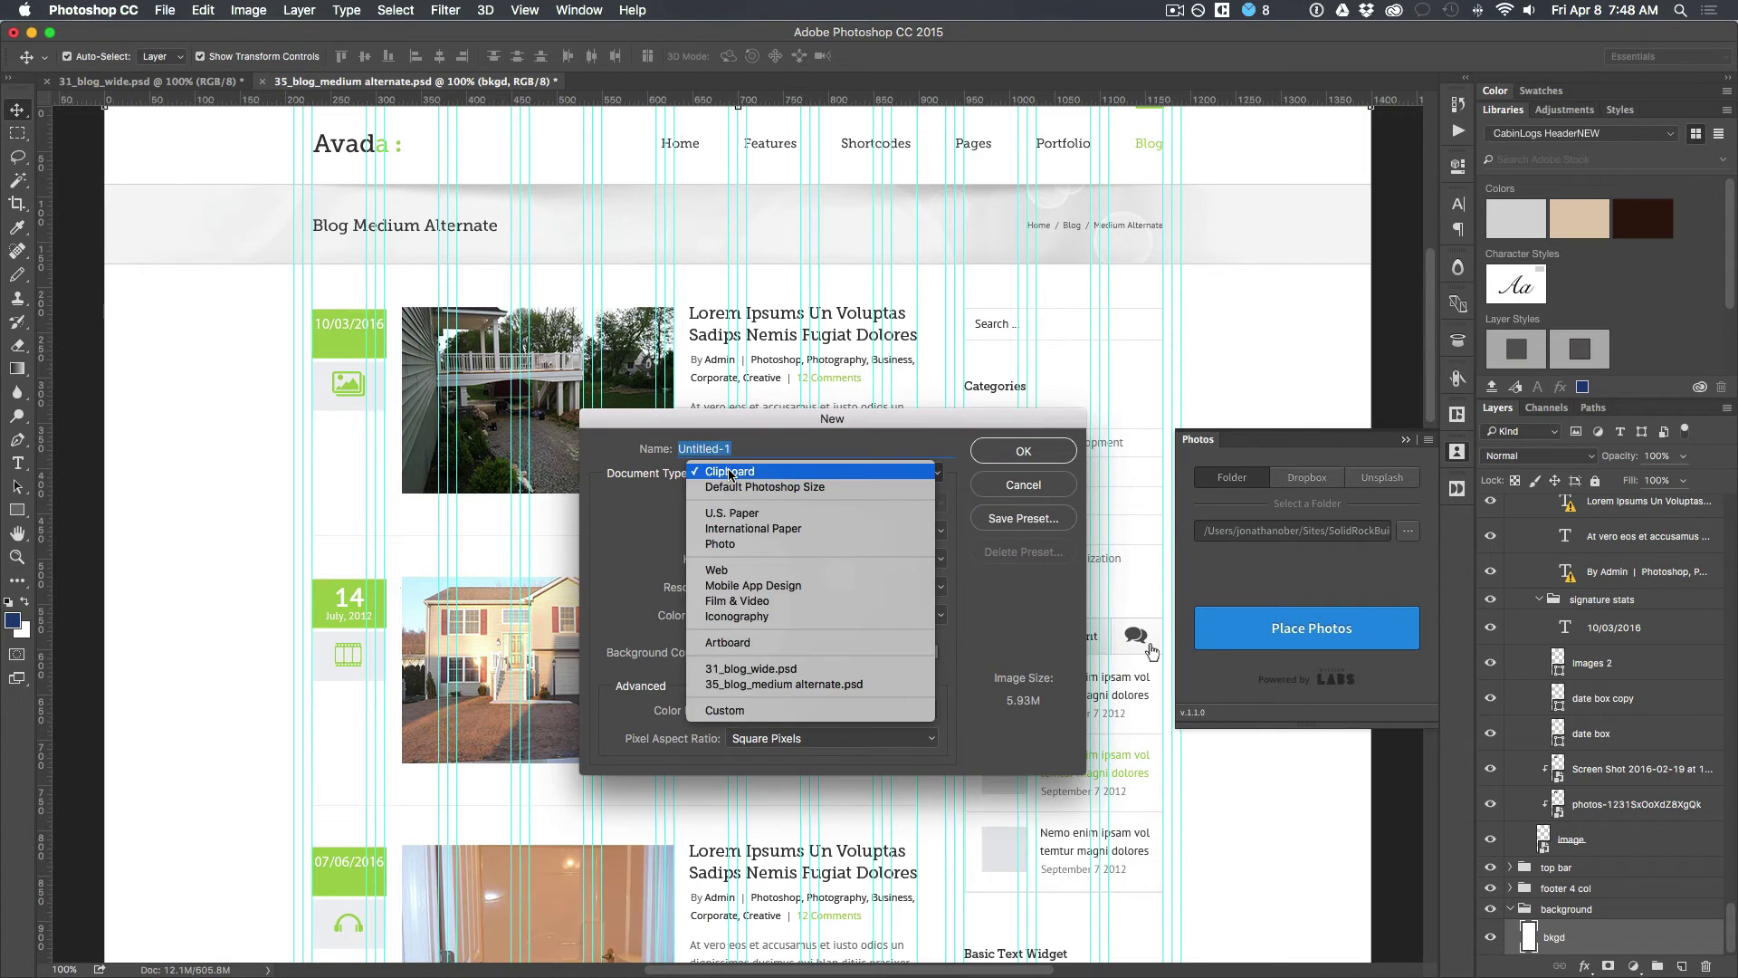
left_click(714, 571)
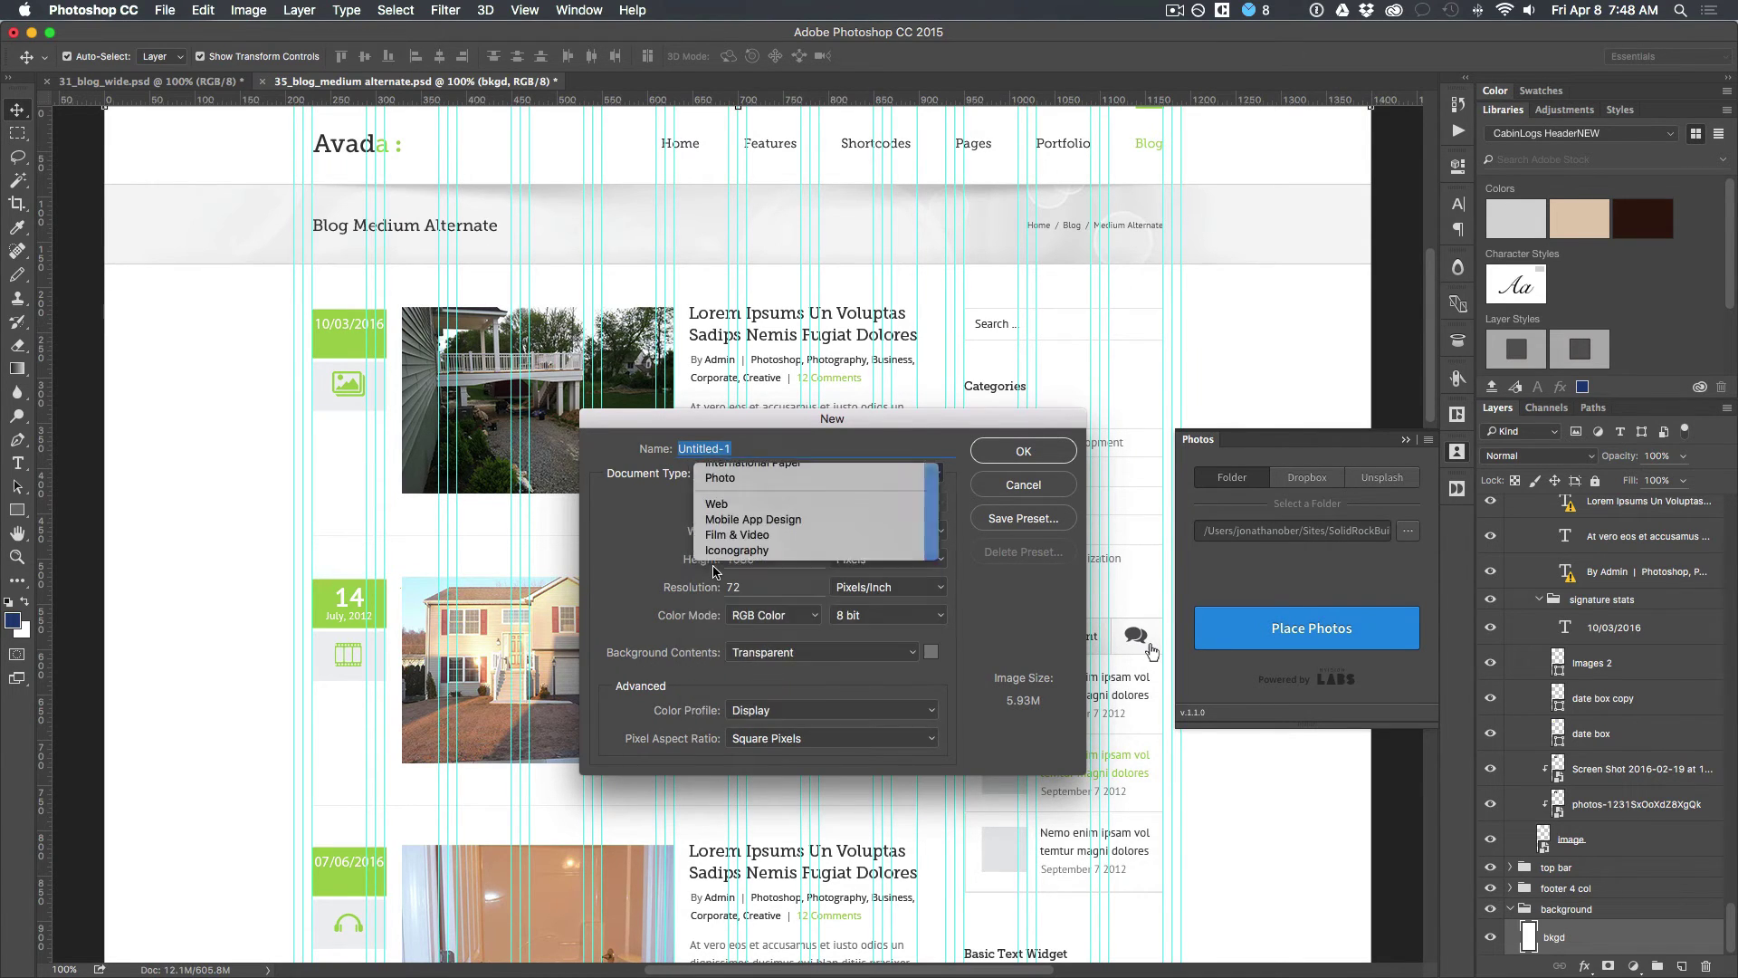
left_click(1022, 451)
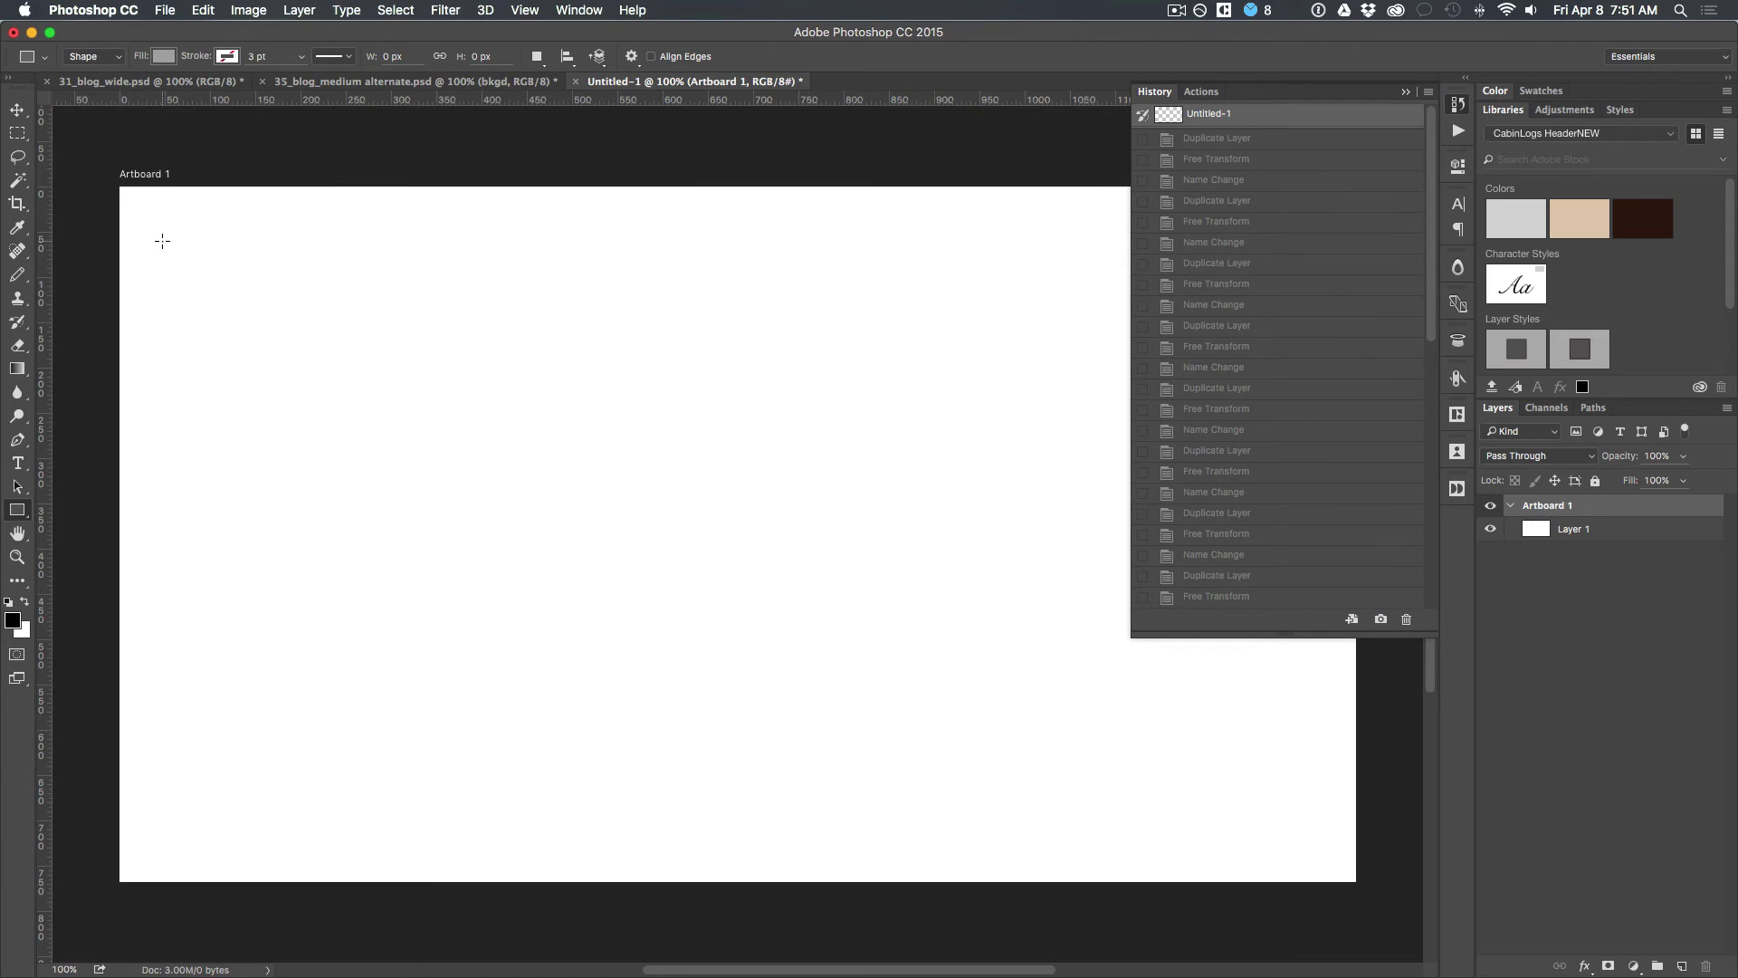
Step: Draw a 95x95 grey square and duplicate it into 5 rows by 4 columns with 10 px gaps
left_click_drag(162, 240, 251, 329)
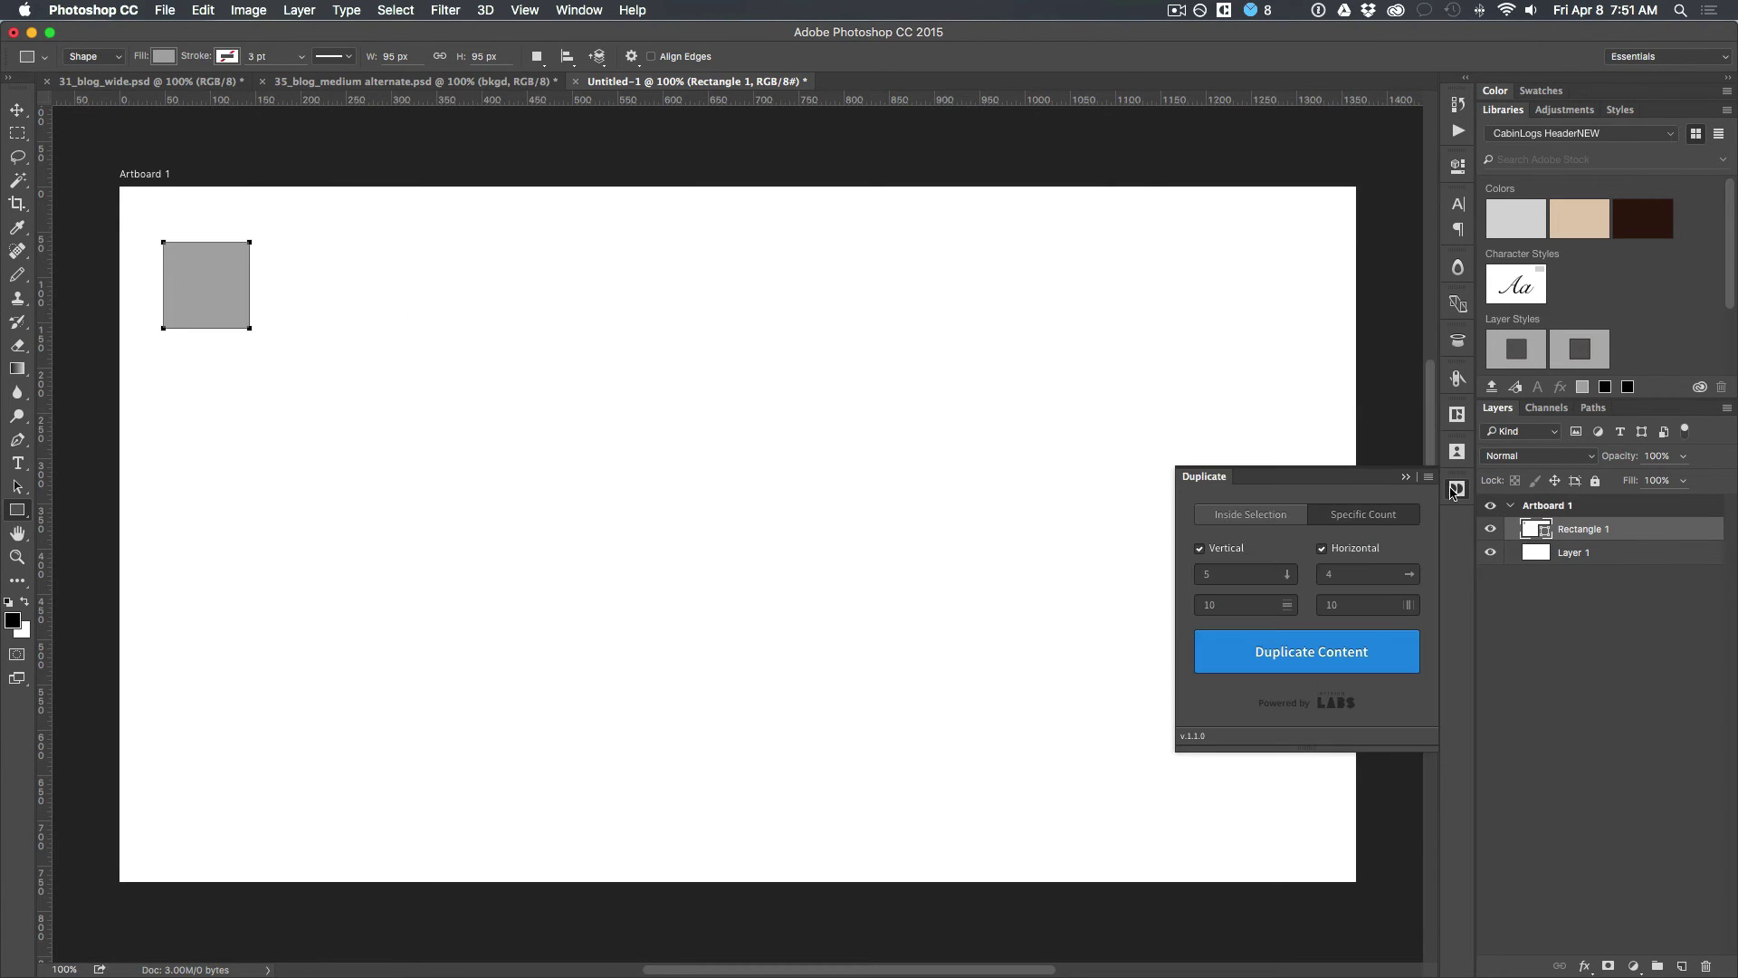
left_click(1456, 488)
left_click(1272, 652)
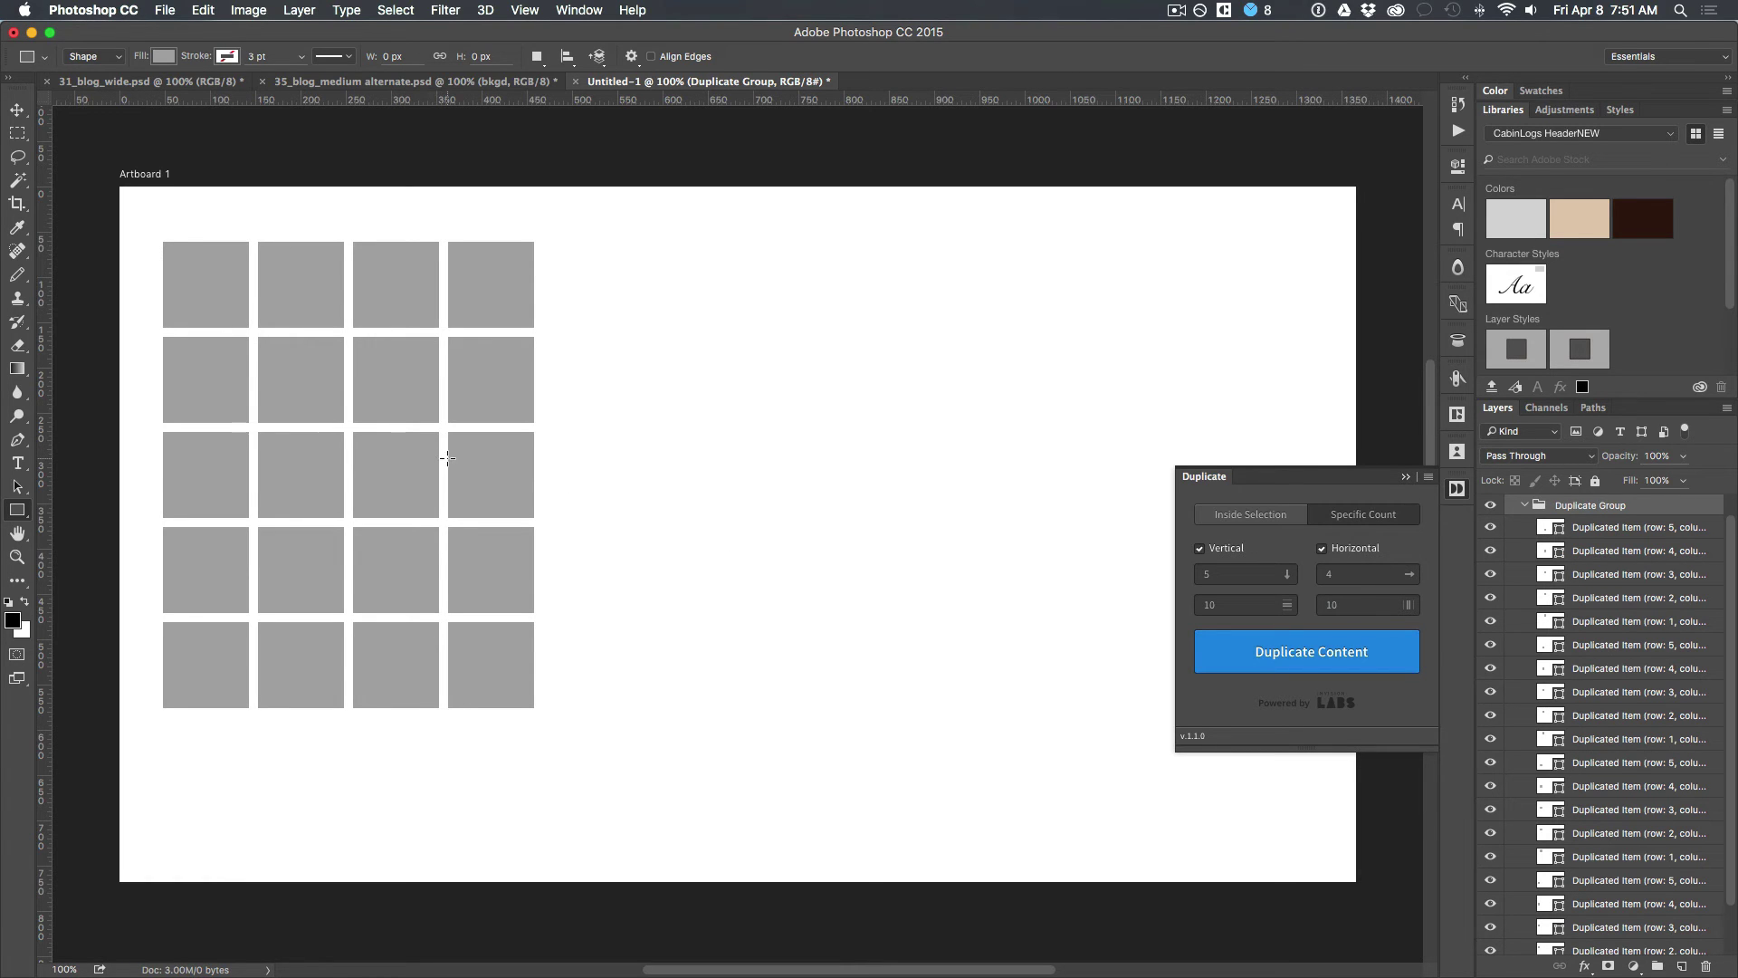
Step: Select all twenty square layers in the Layers panel
key("v")
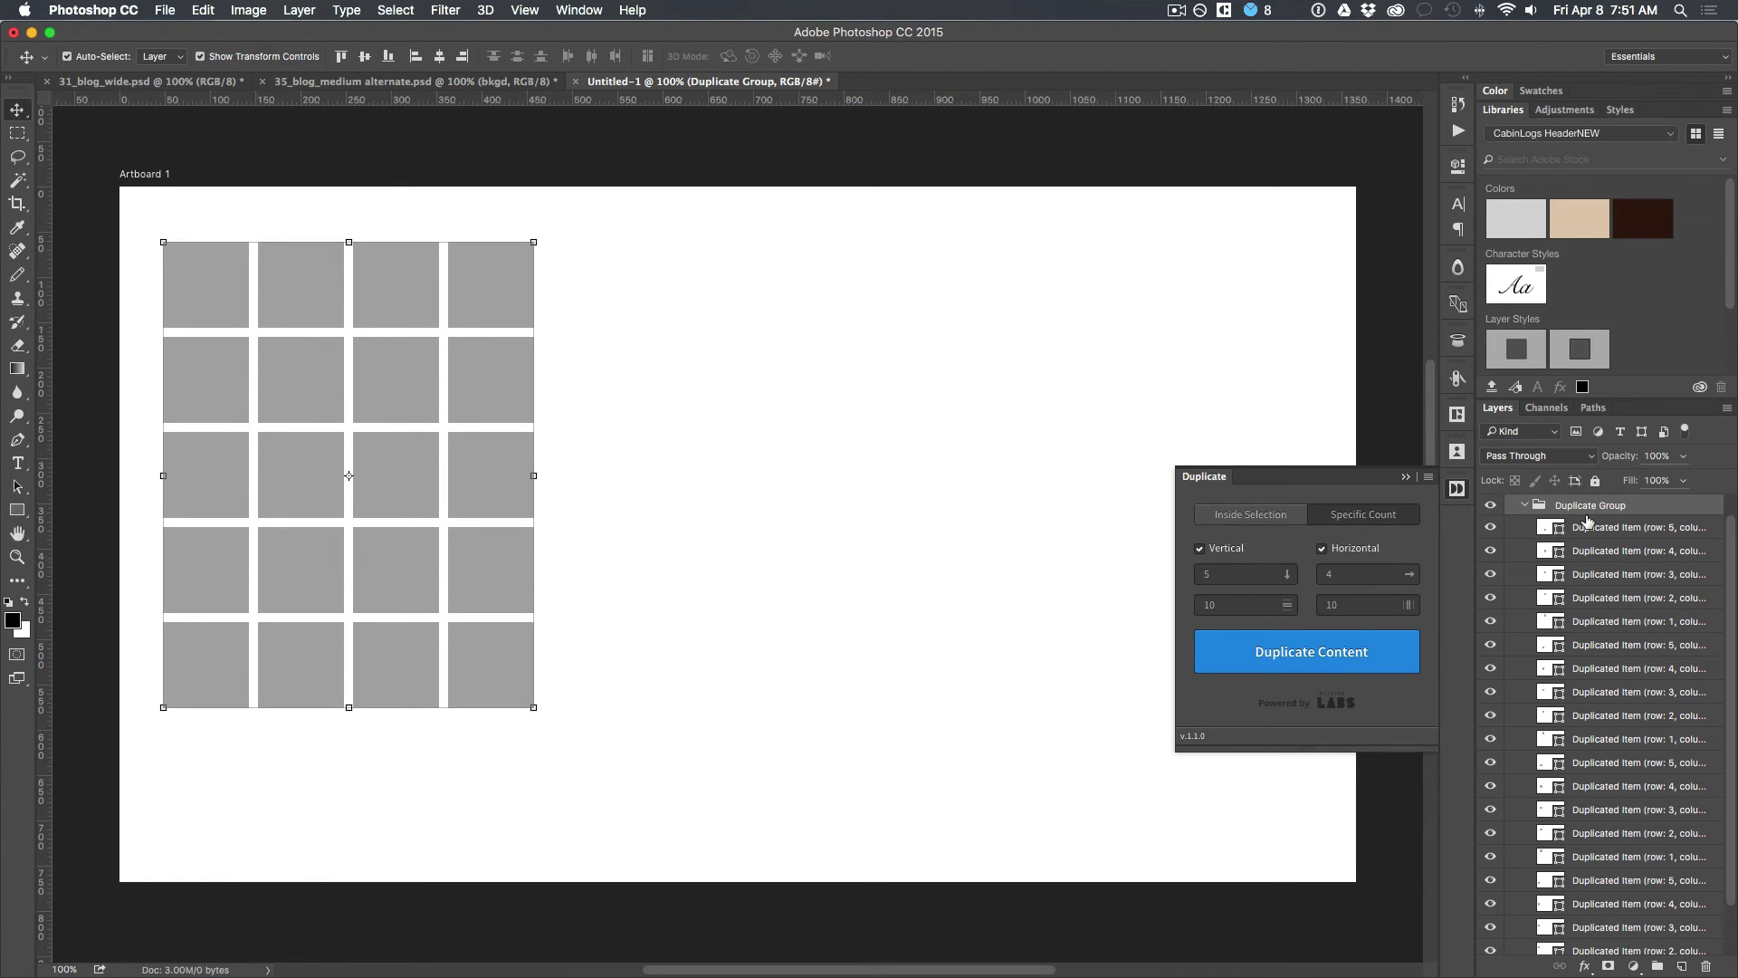
left_click(1586, 525)
scroll(1606, 606, "down", 2)
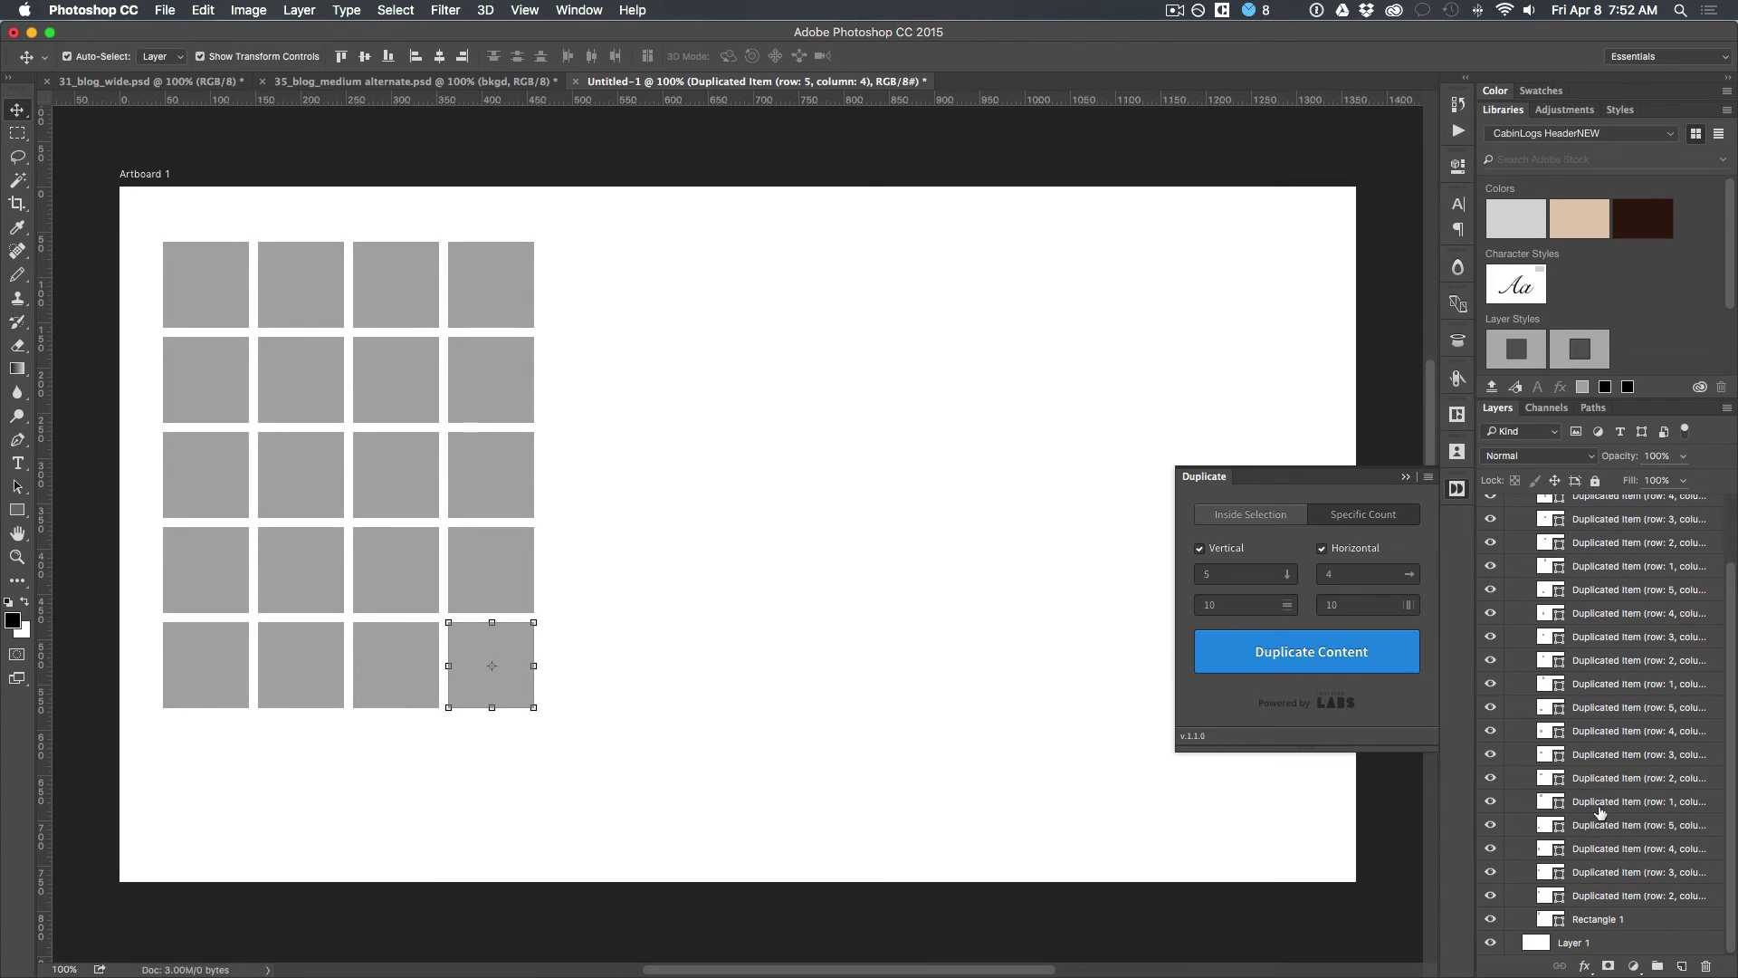
left_click(1624, 918, "shift")
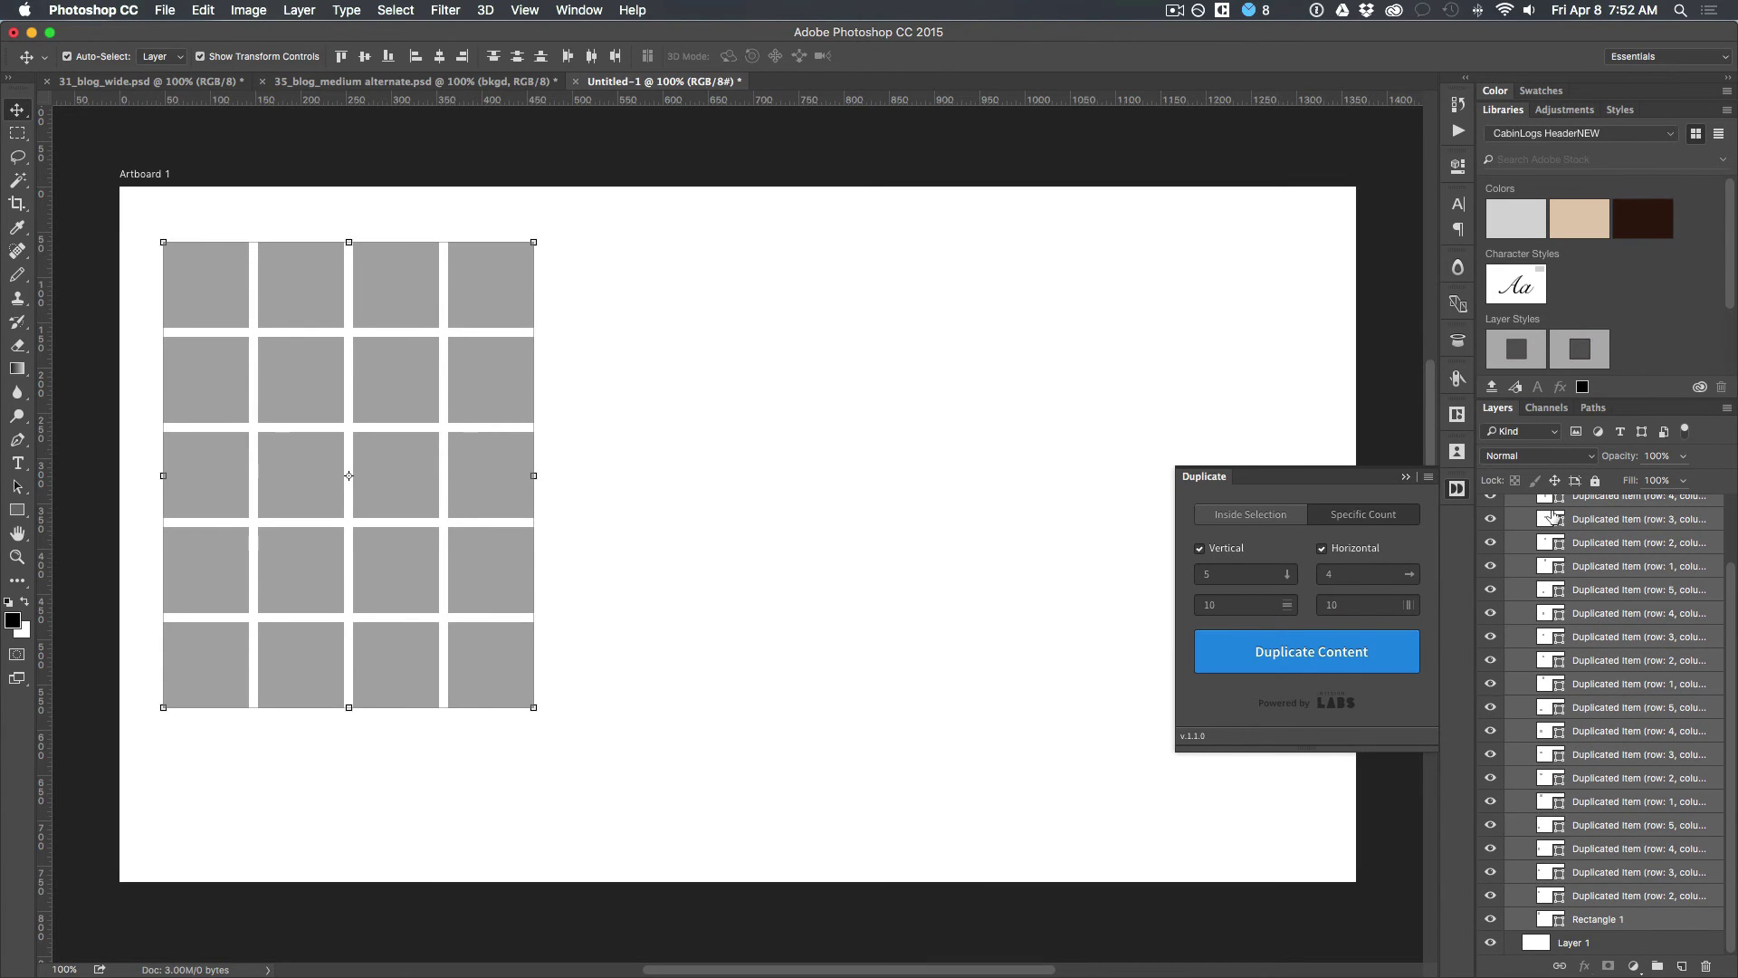
Step: Fill the 20 selected squares with random Unsplash Animals photos
left_click(1458, 449)
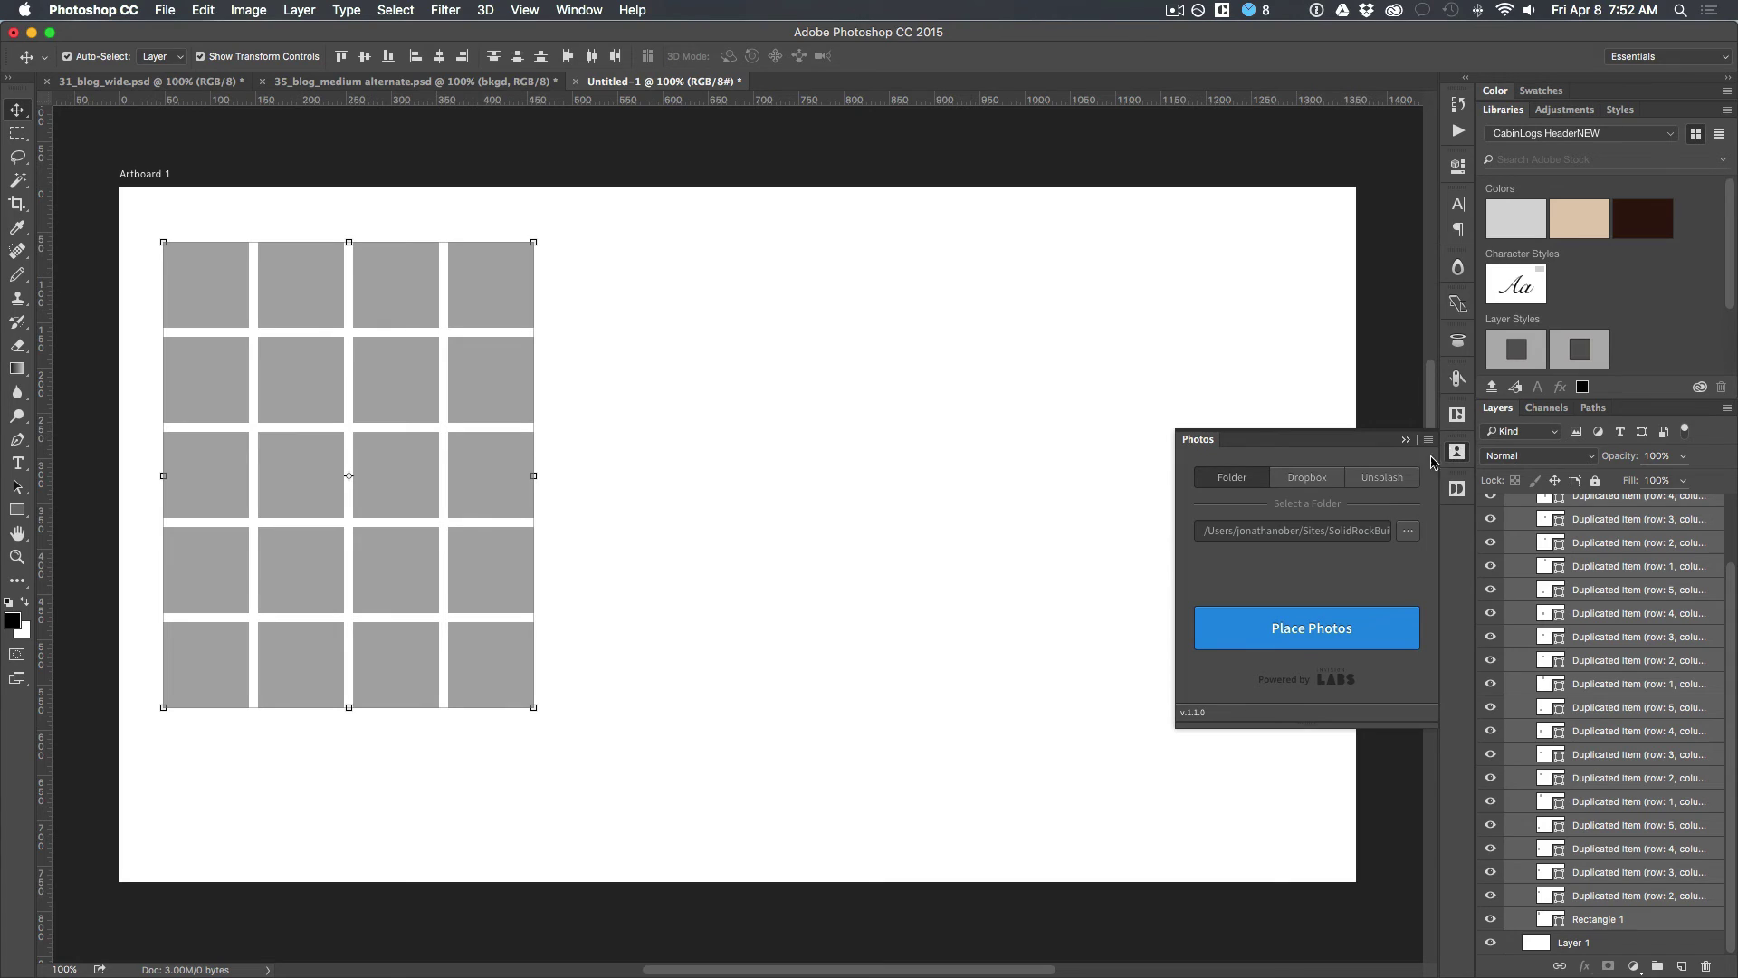
left_click(1382, 480)
left_click(1258, 572)
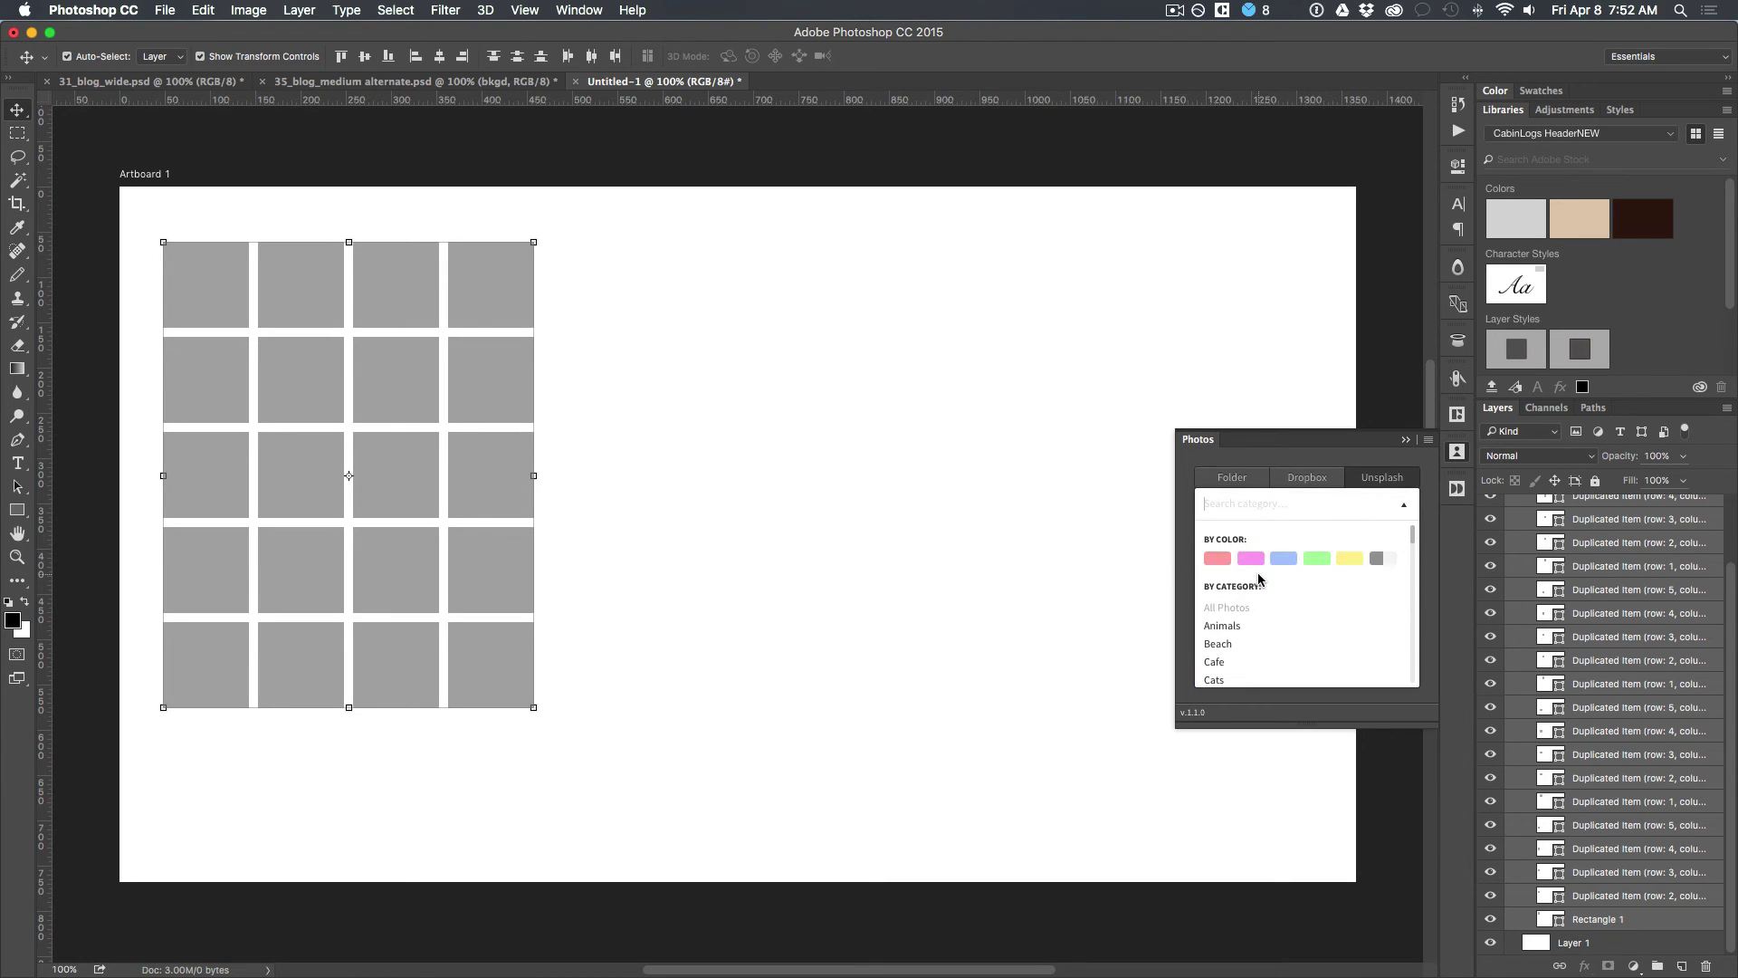
left_click(1230, 628)
left_click(1283, 631)
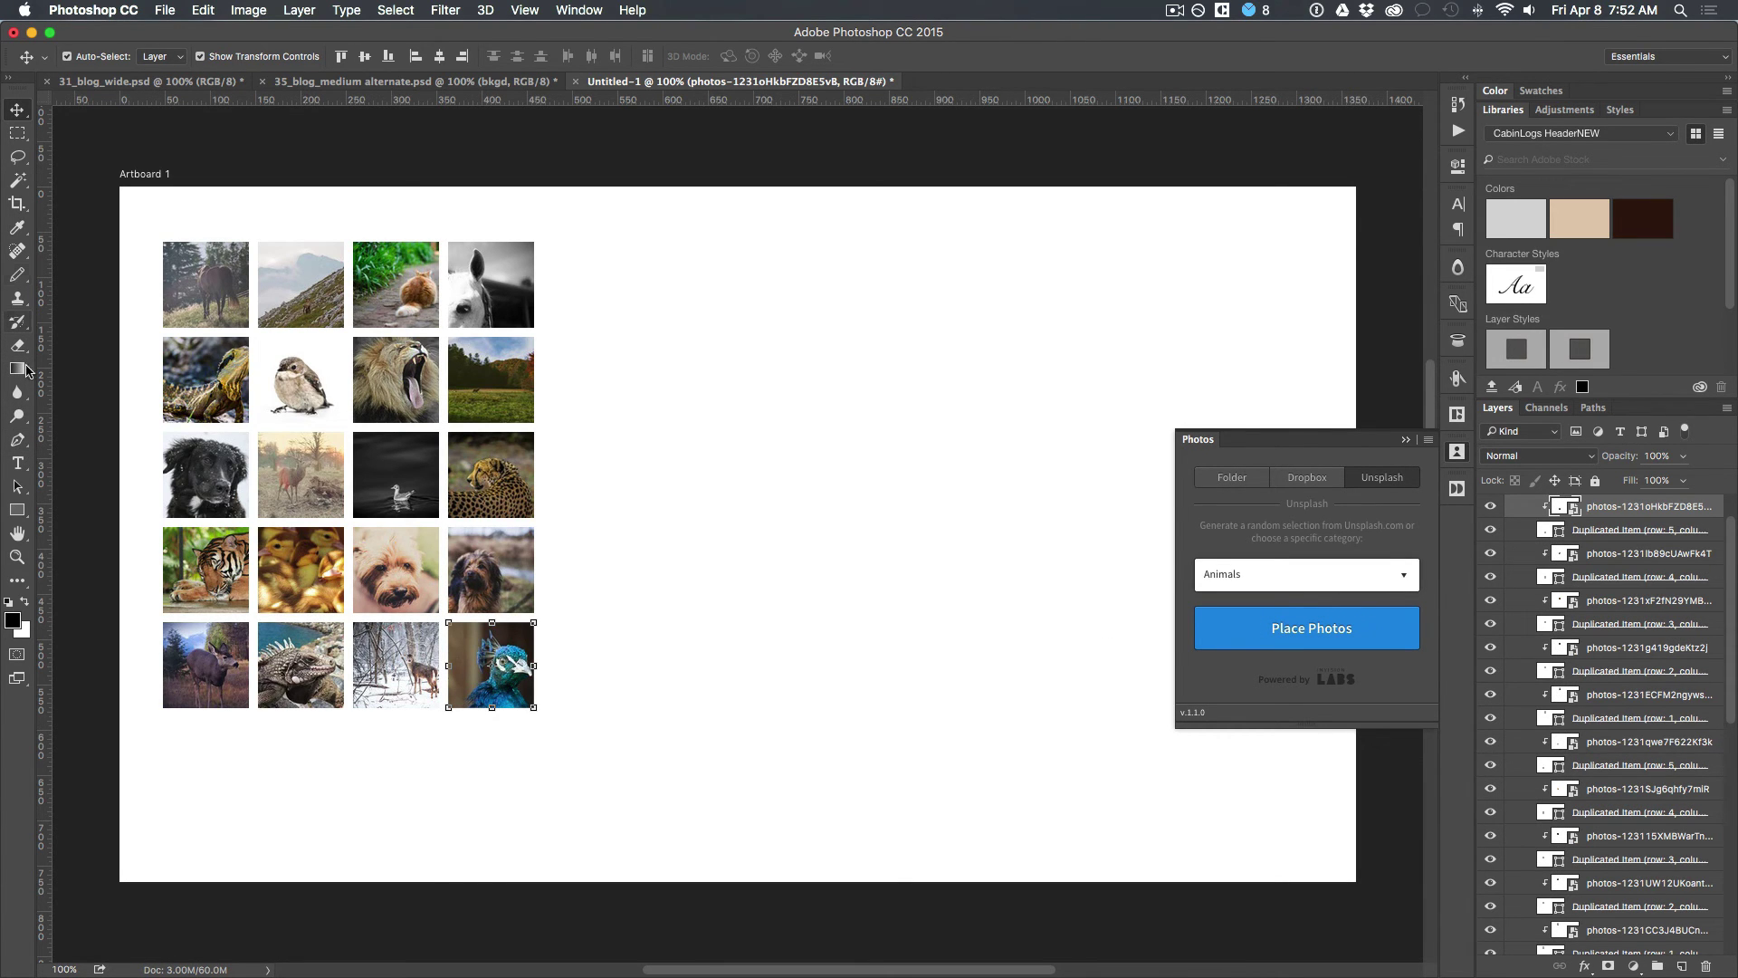
left_click(19, 464)
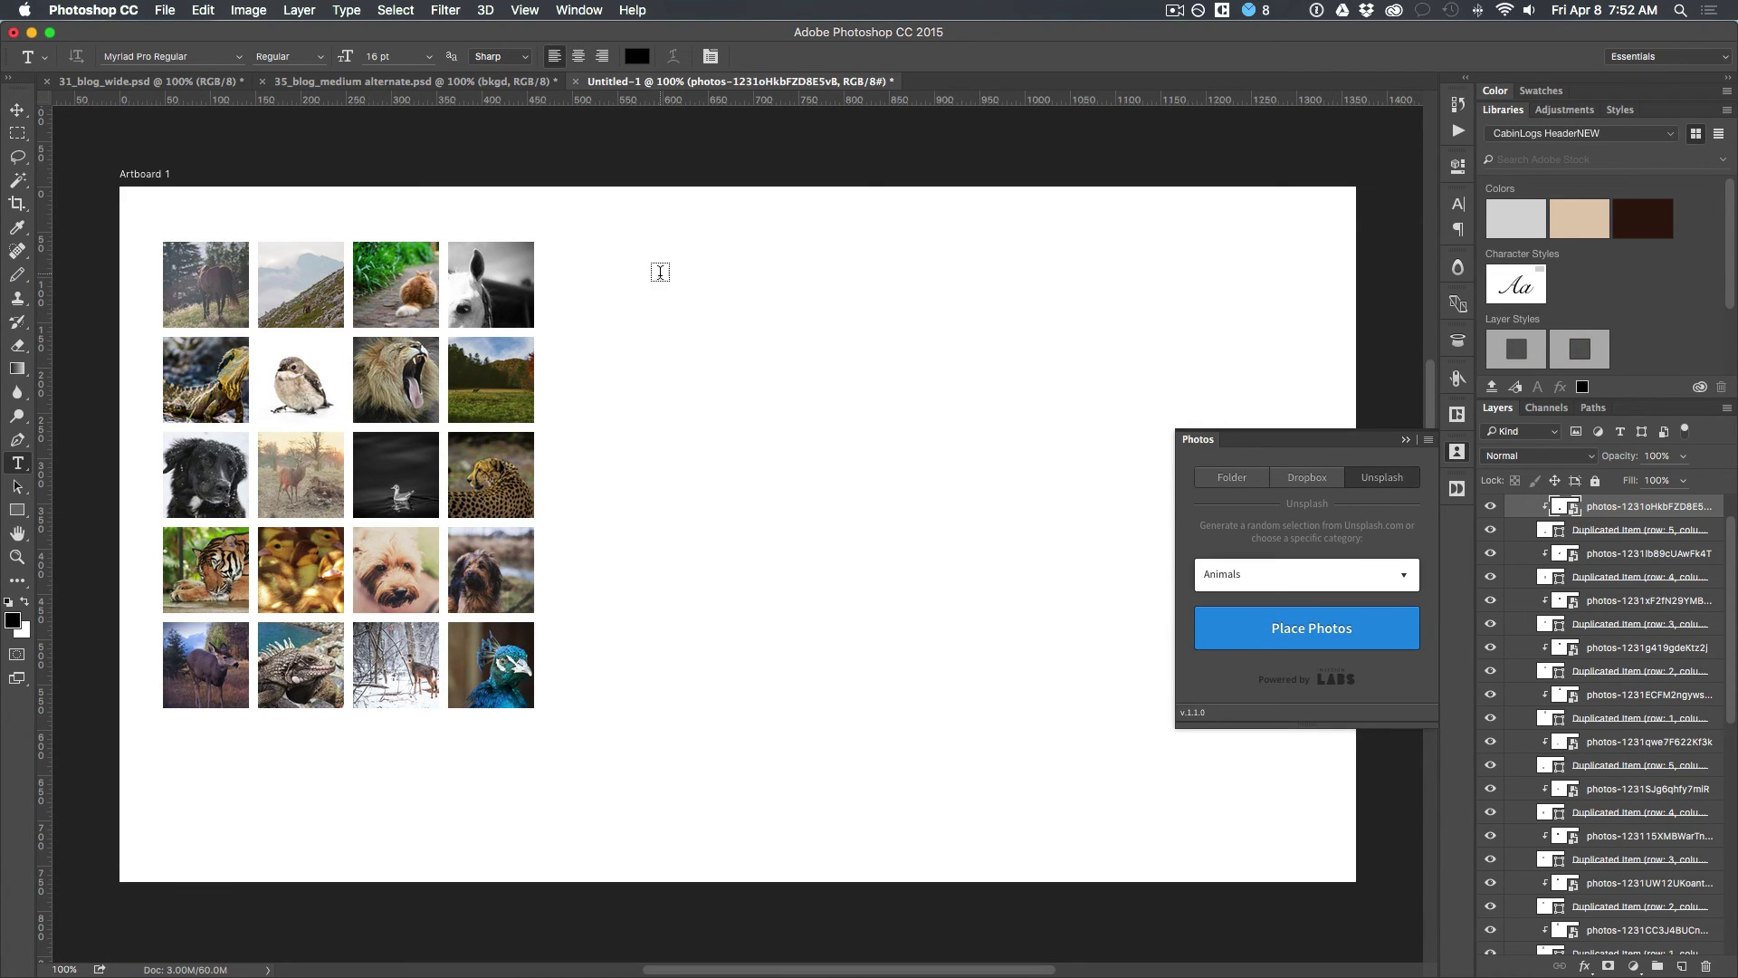
Step: Type a placeholder full name right of the grid and move its layer out of the photo group
left_click(660, 281)
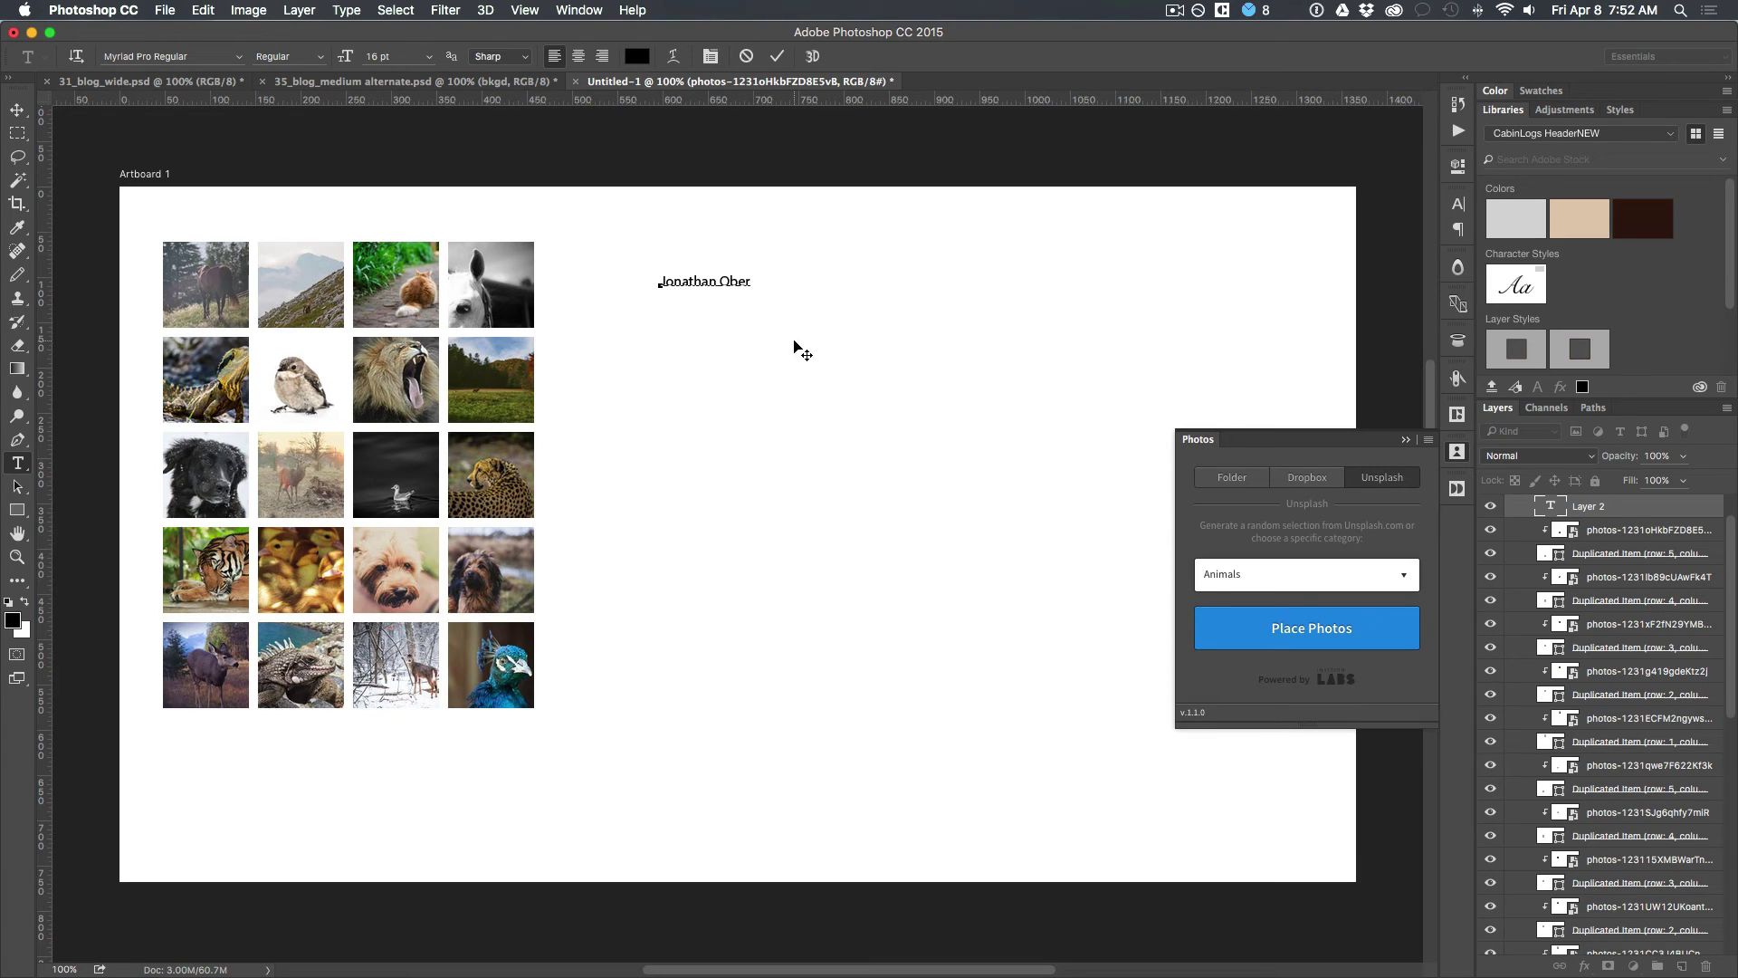
key("super+a")
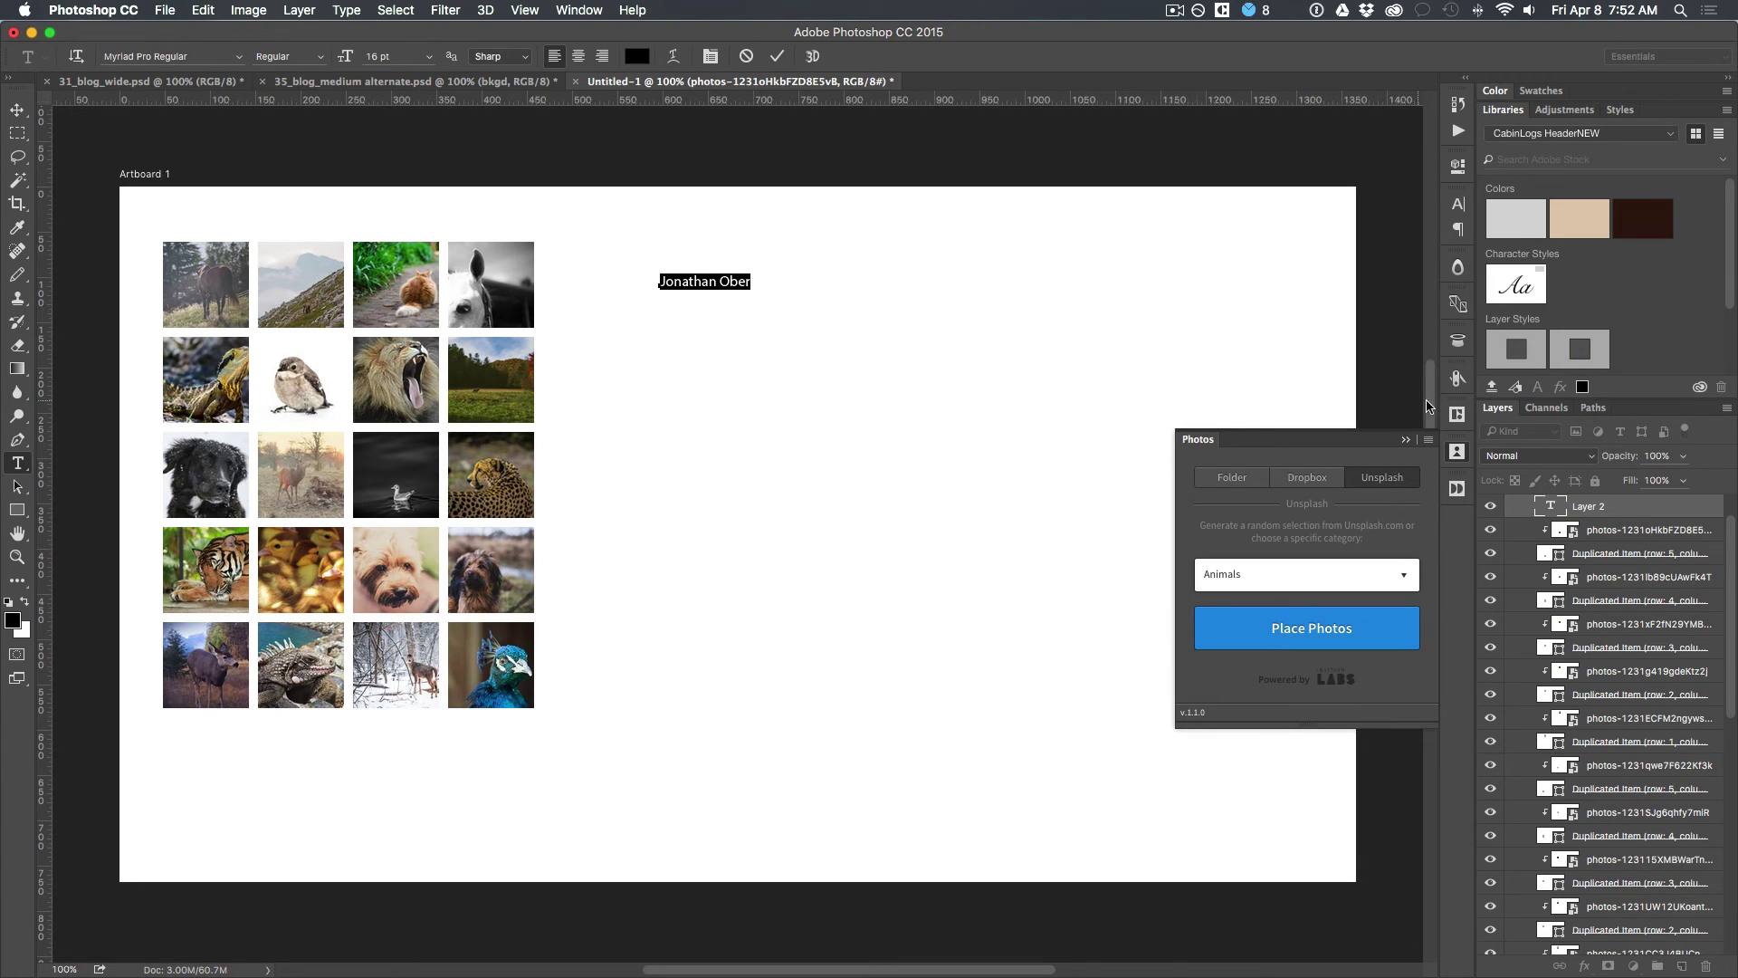
left_click(1457, 413)
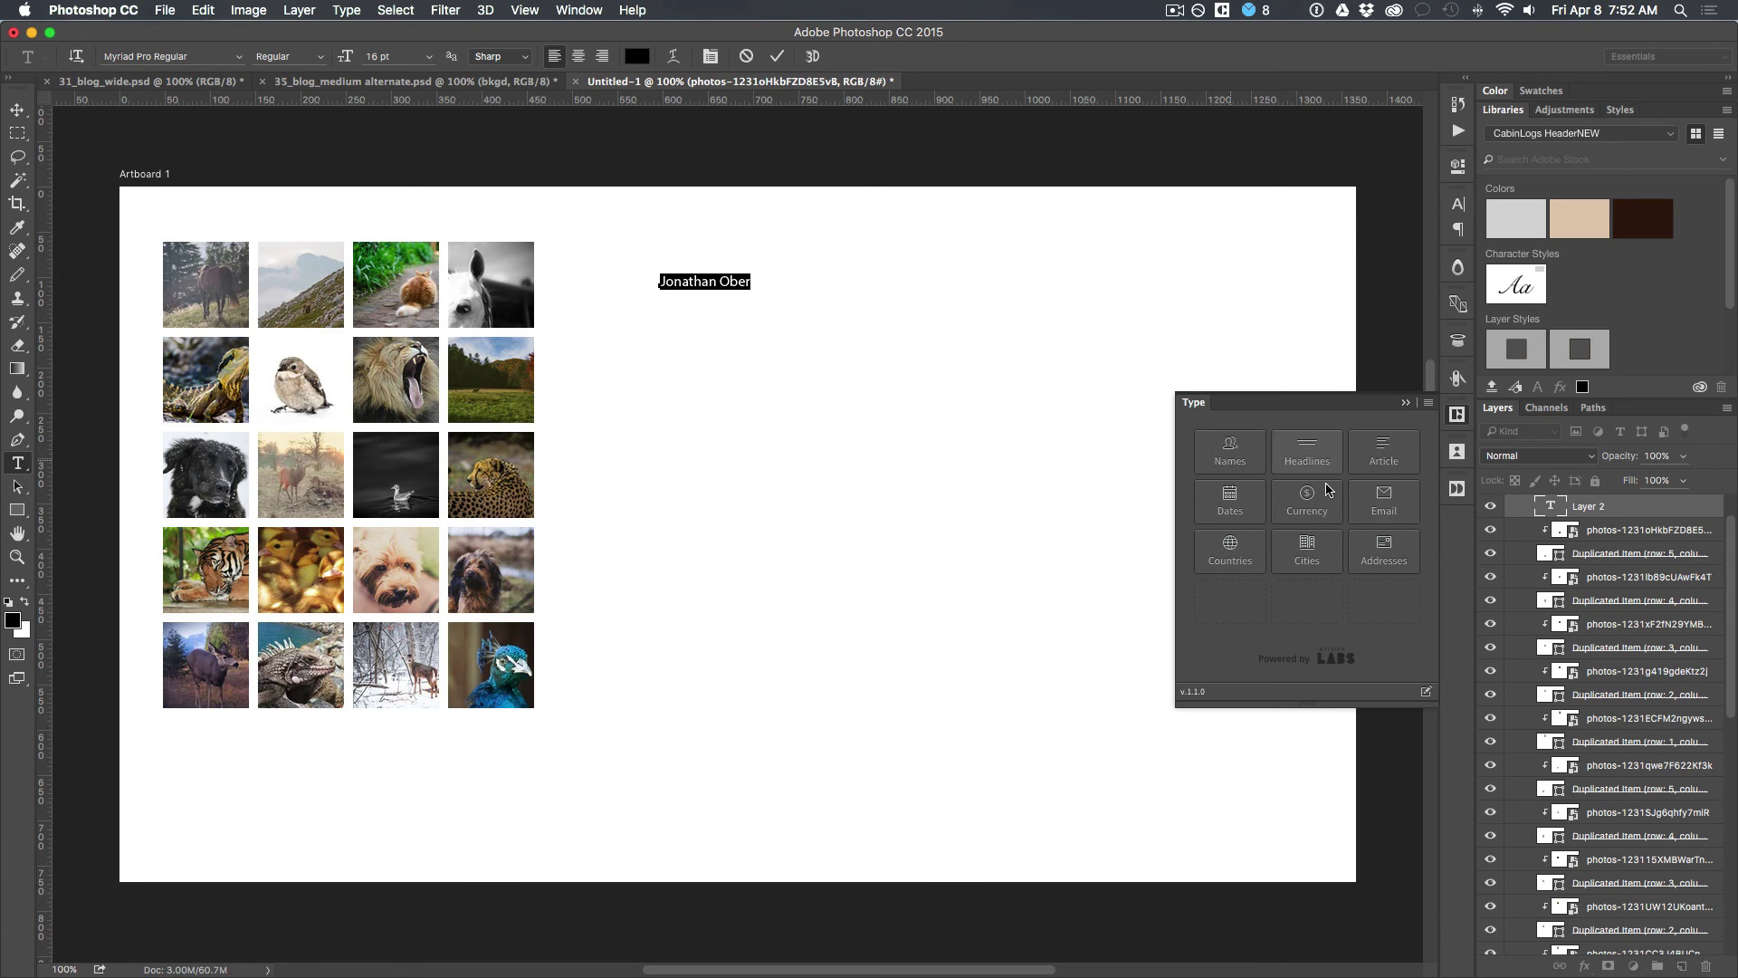
scroll(1588, 527, "up", 1)
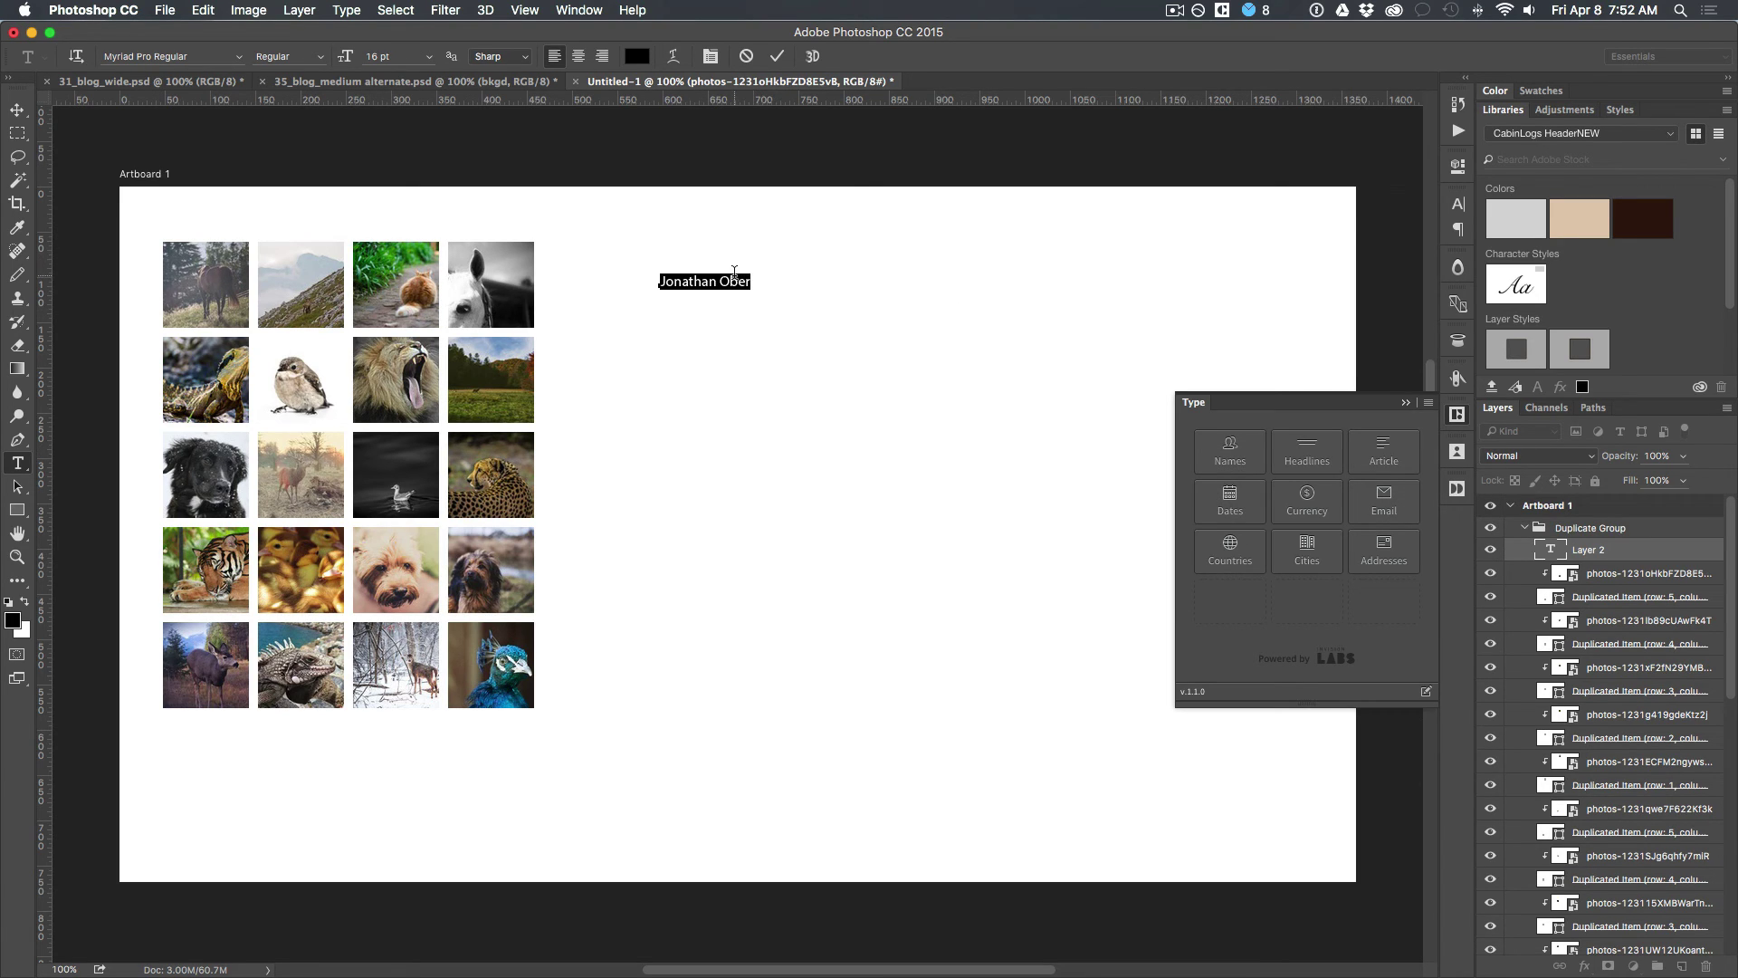
left_click(1620, 556)
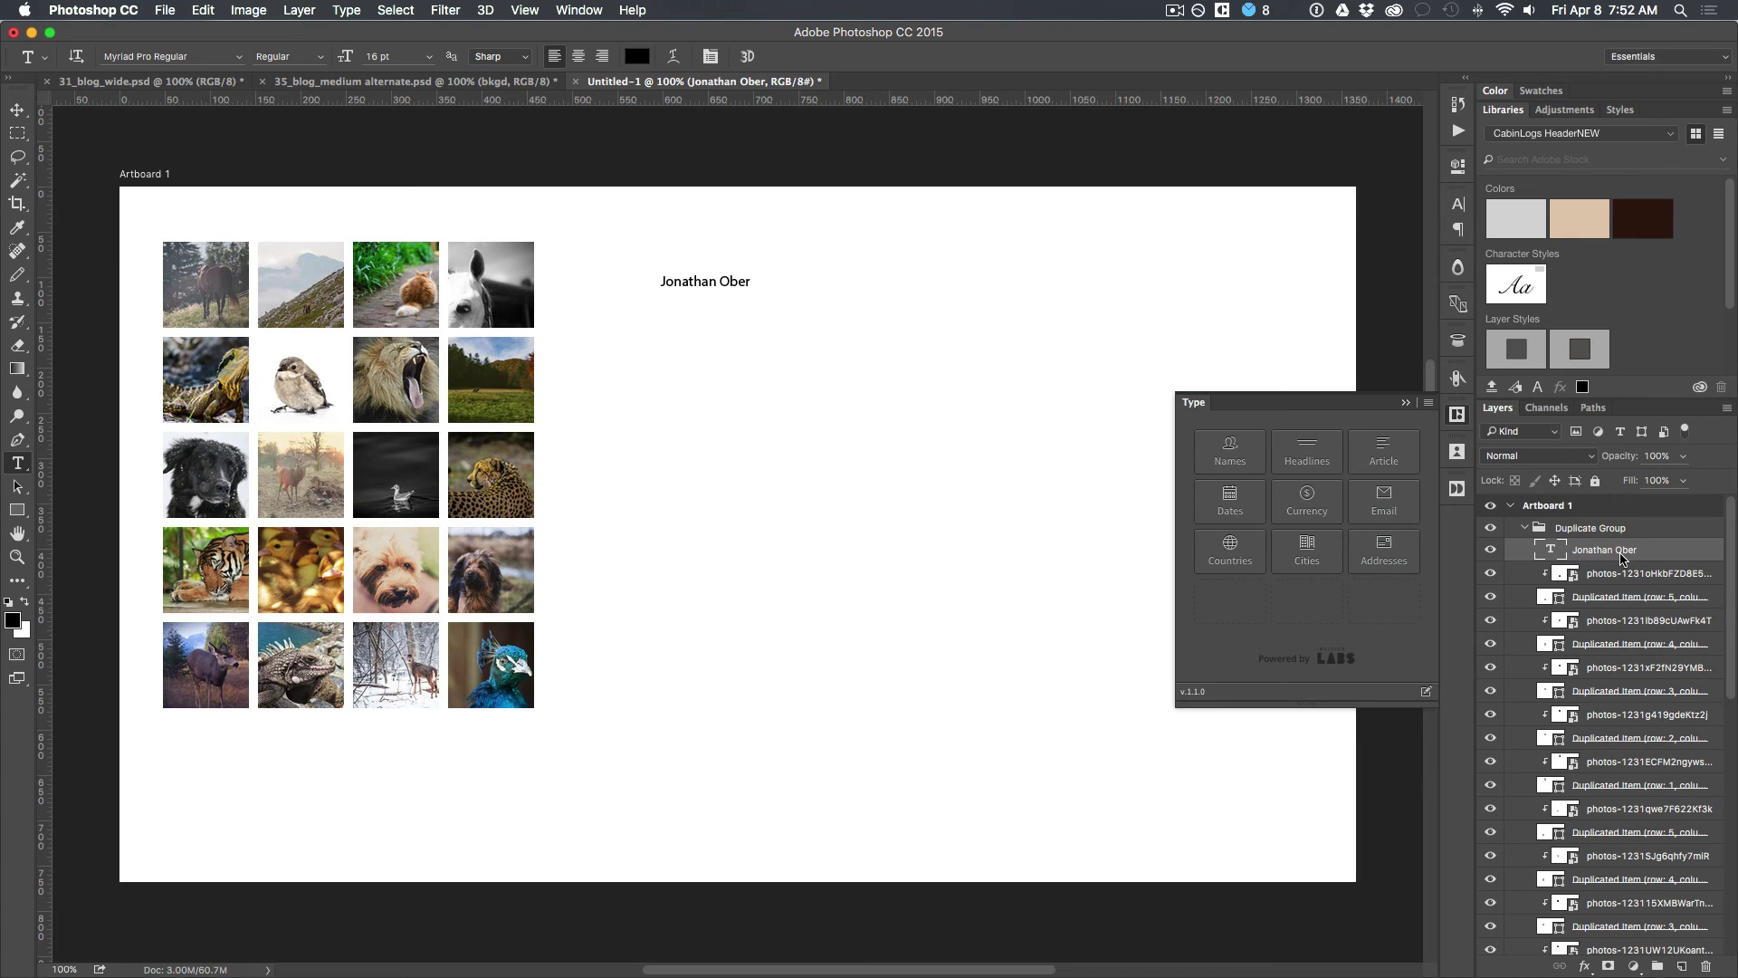
left_click_drag(1593, 552, 1593, 513)
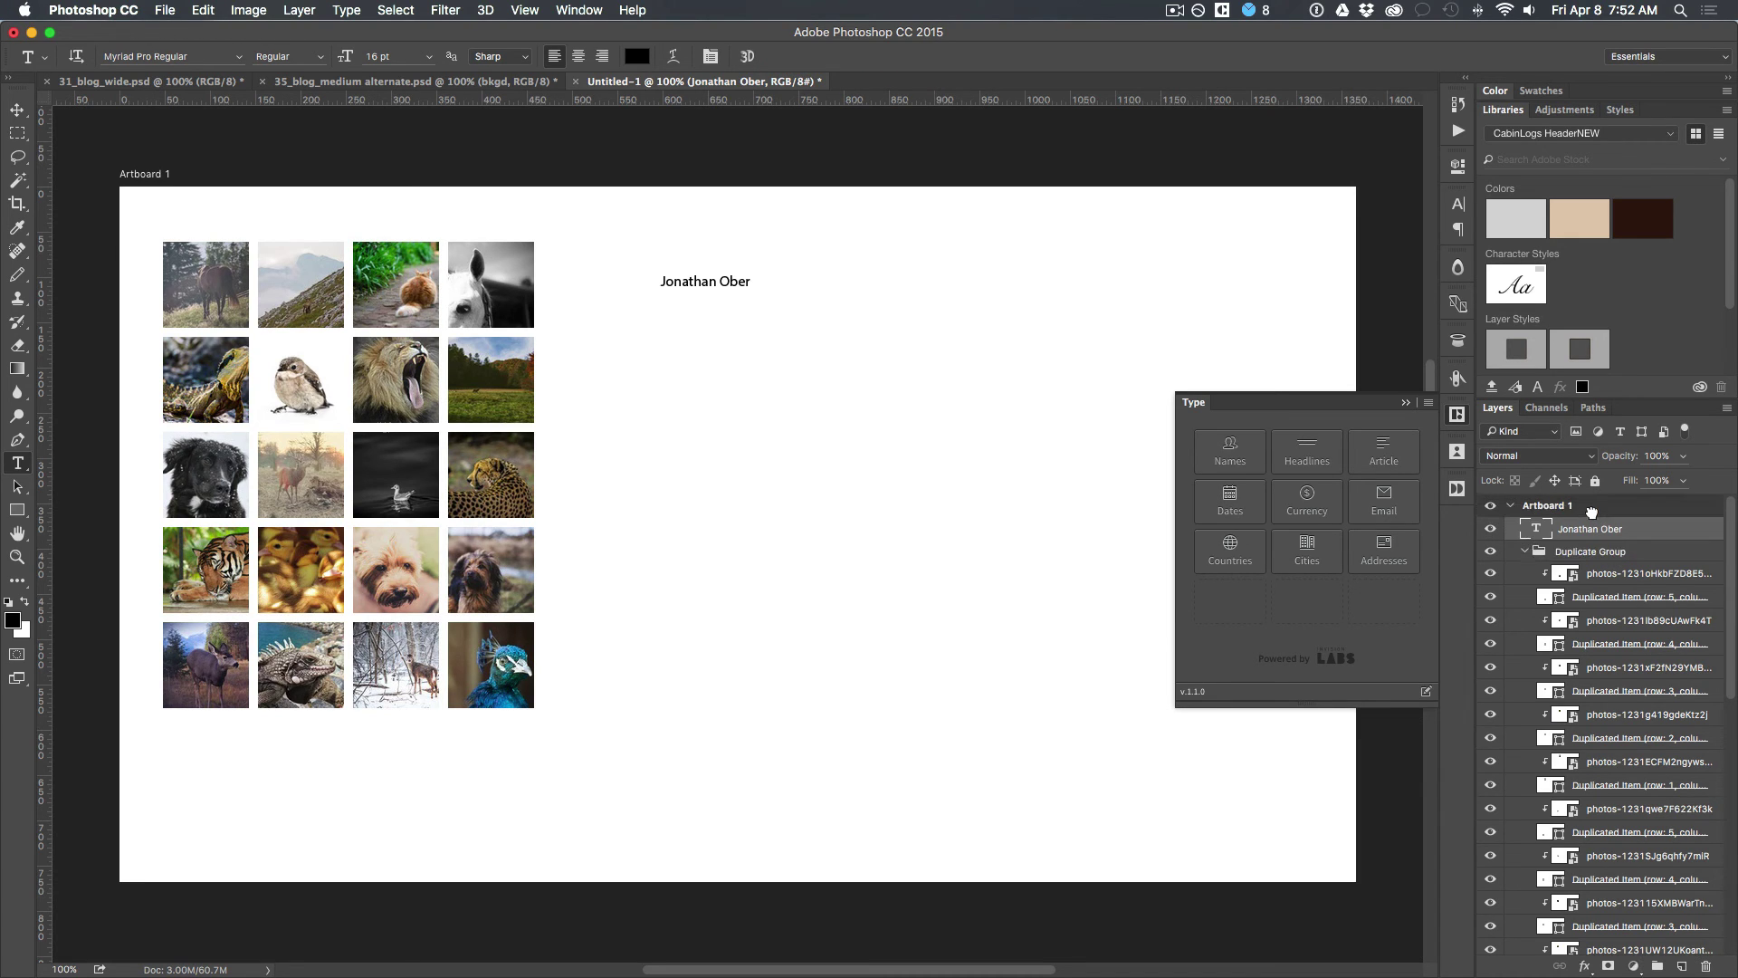
left_click(1526, 550)
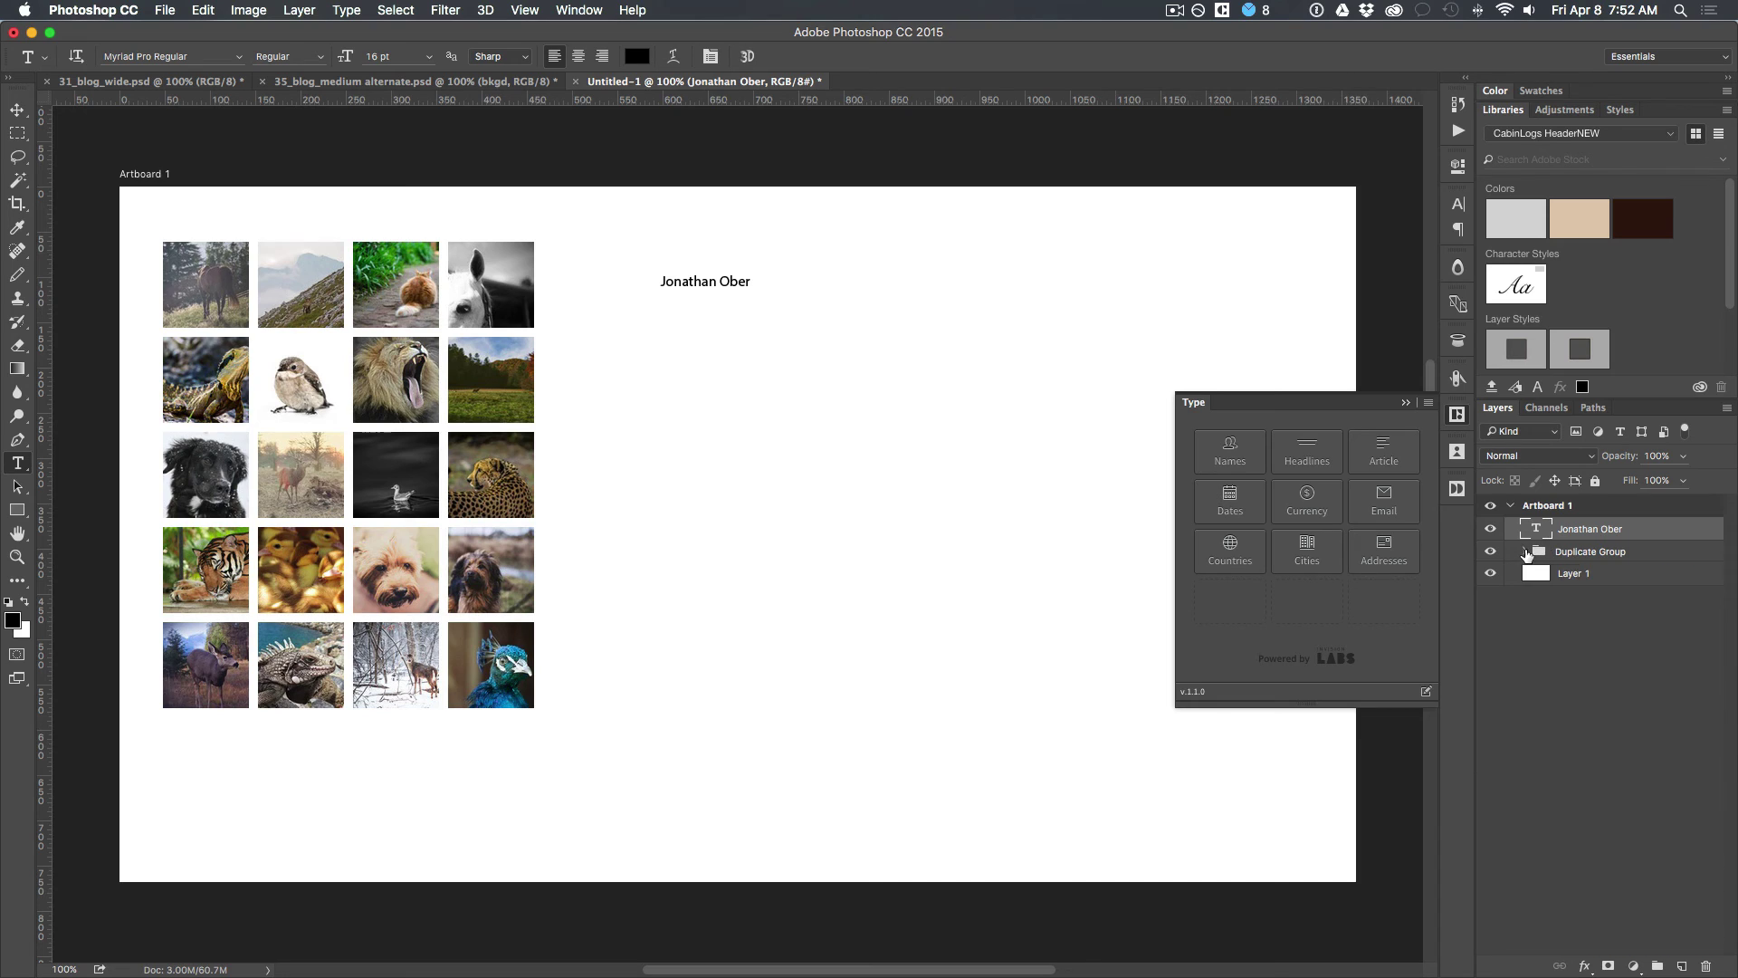
Step: Replace the name with a random name of either gender using Names > Both
left_click(1237, 459)
key("v")
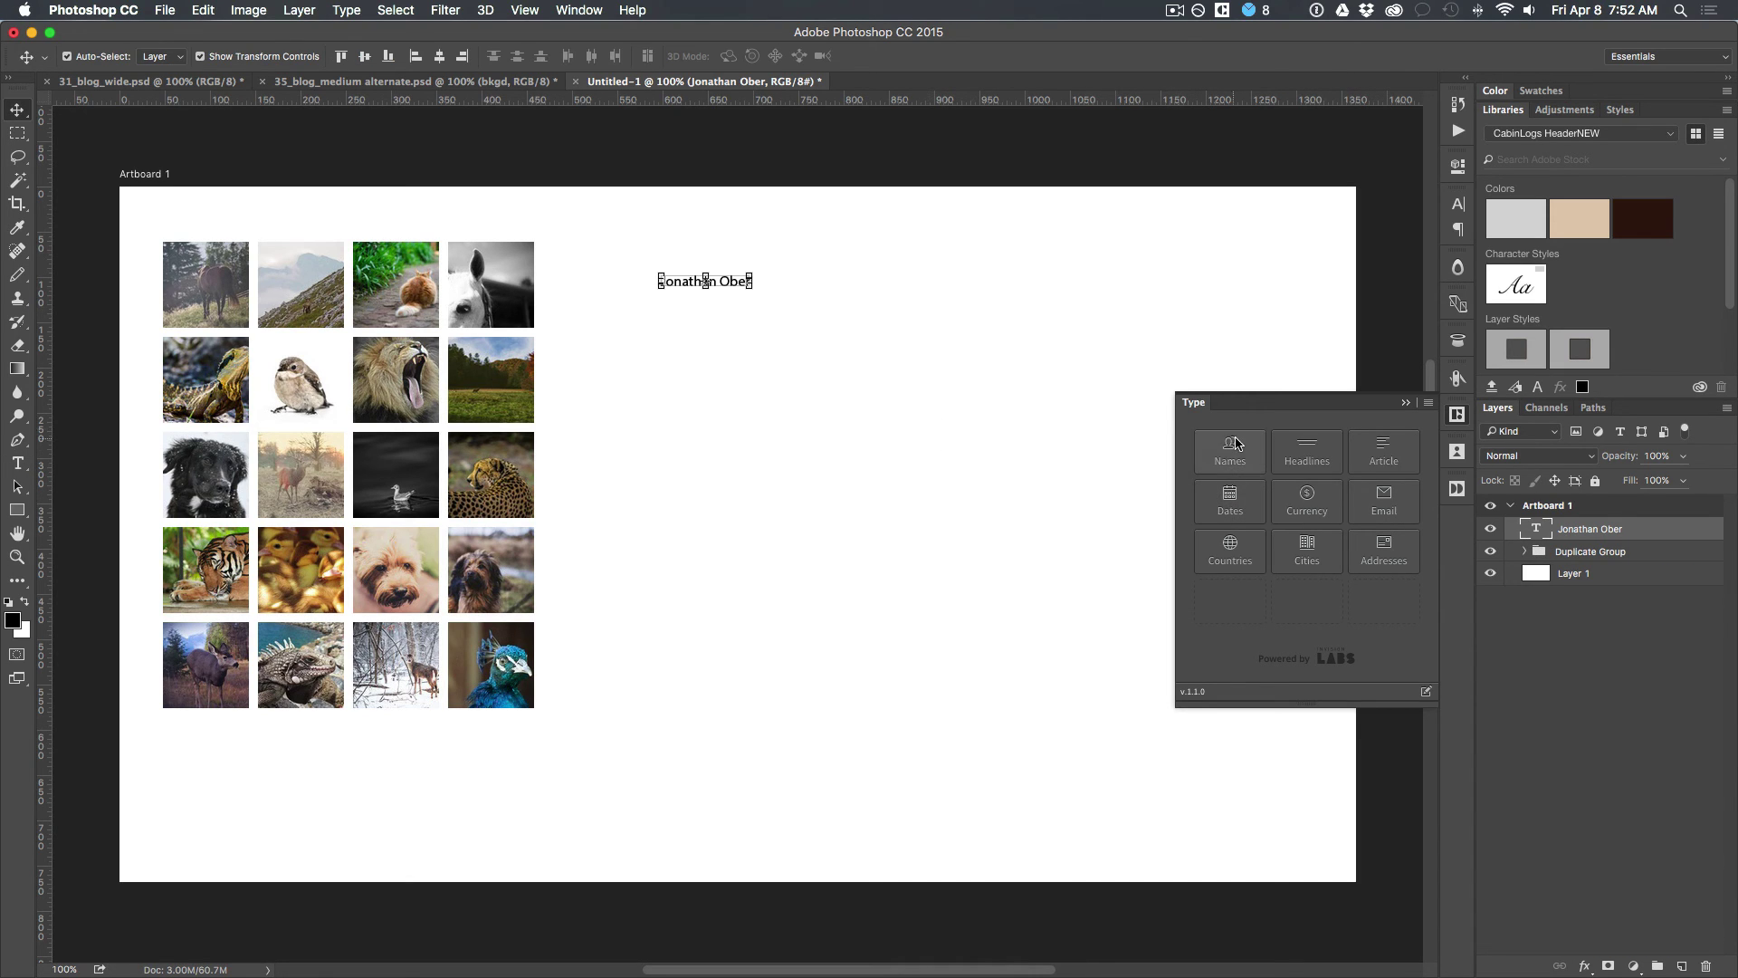
left_click(1231, 444)
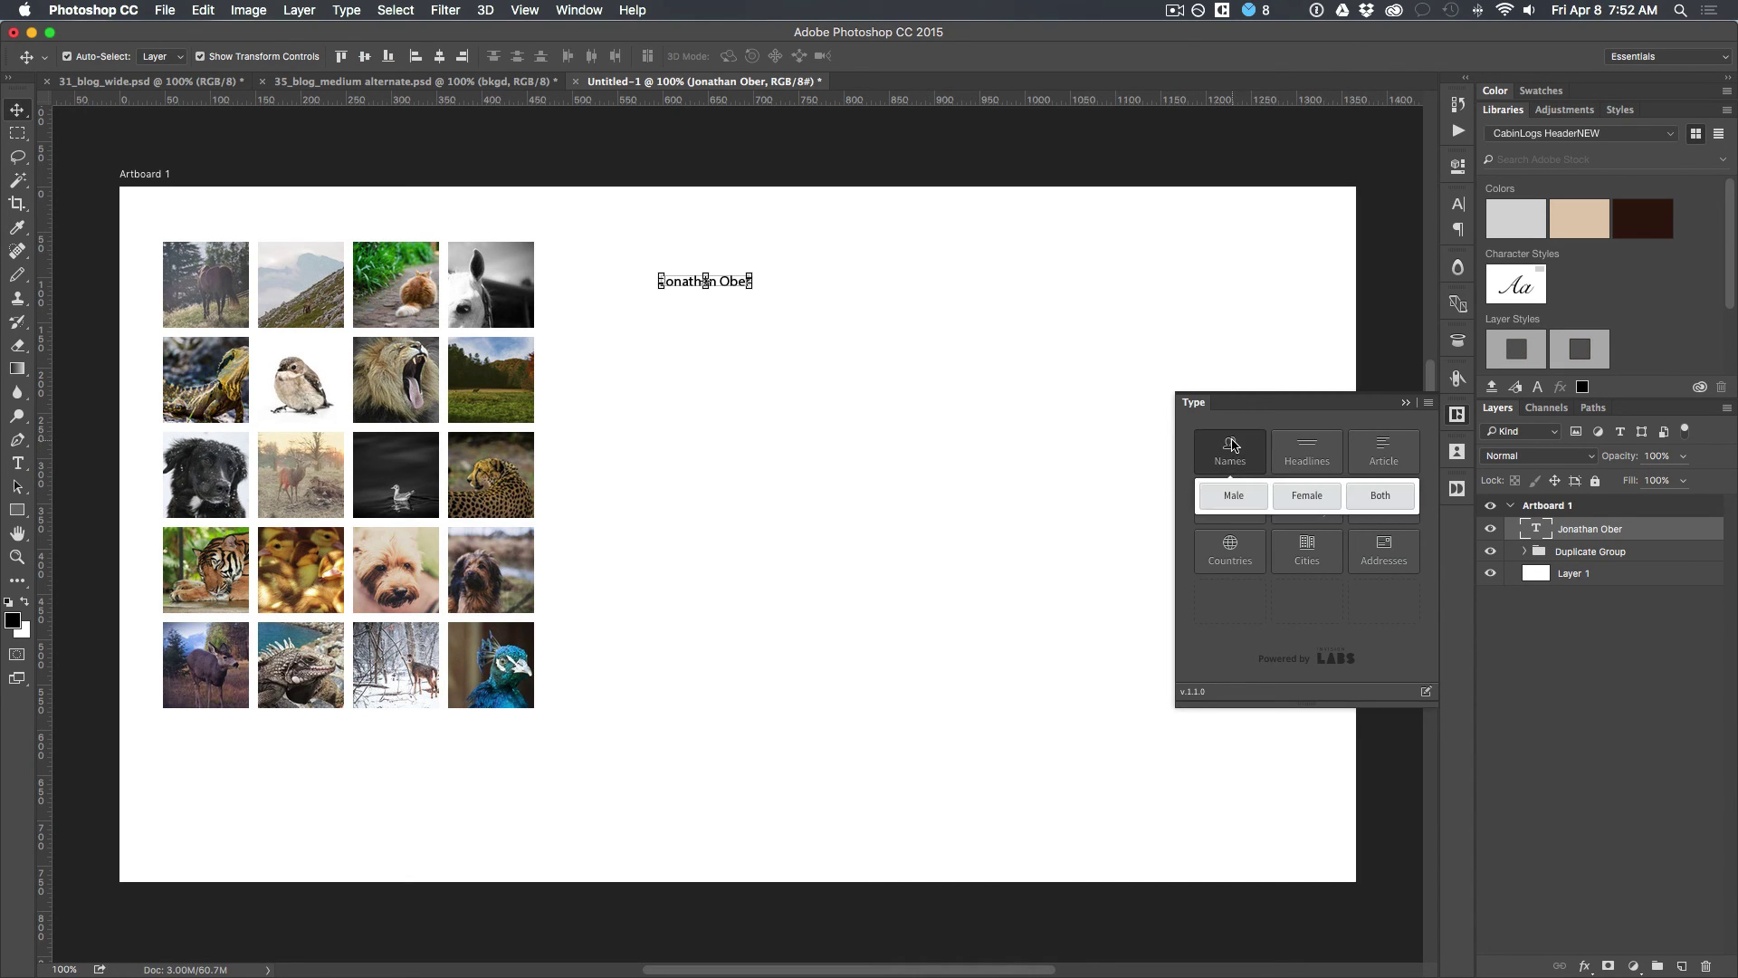
left_click(1360, 503)
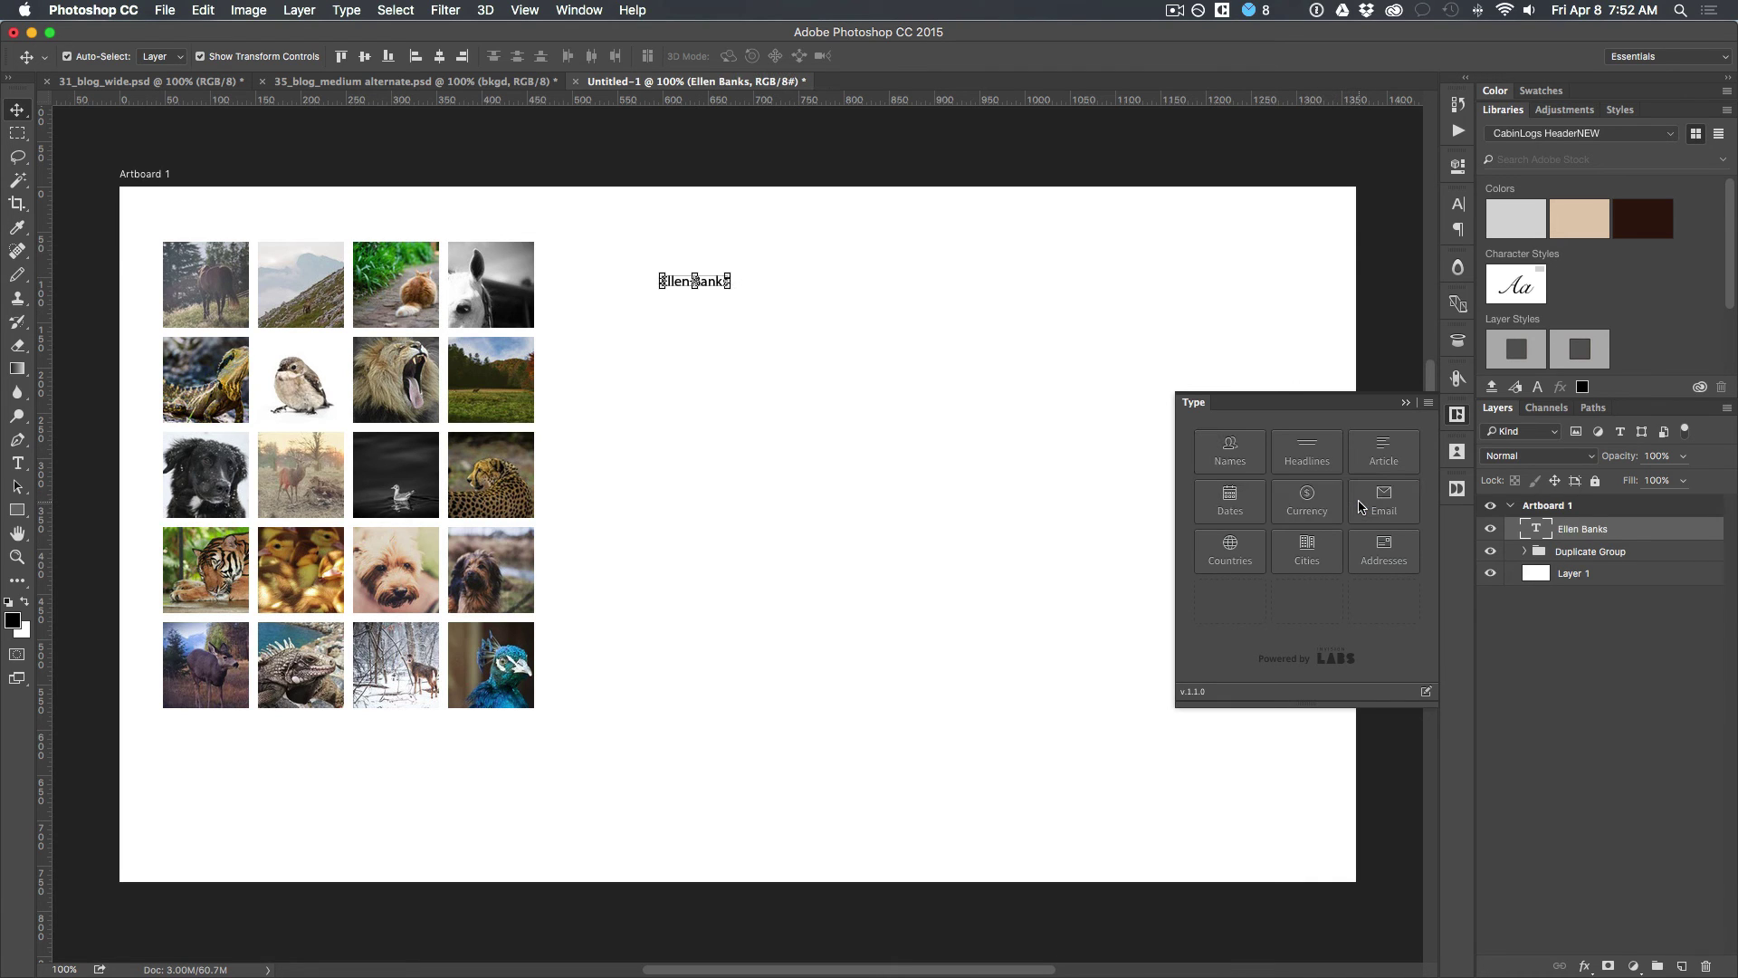
left_click(1455, 489)
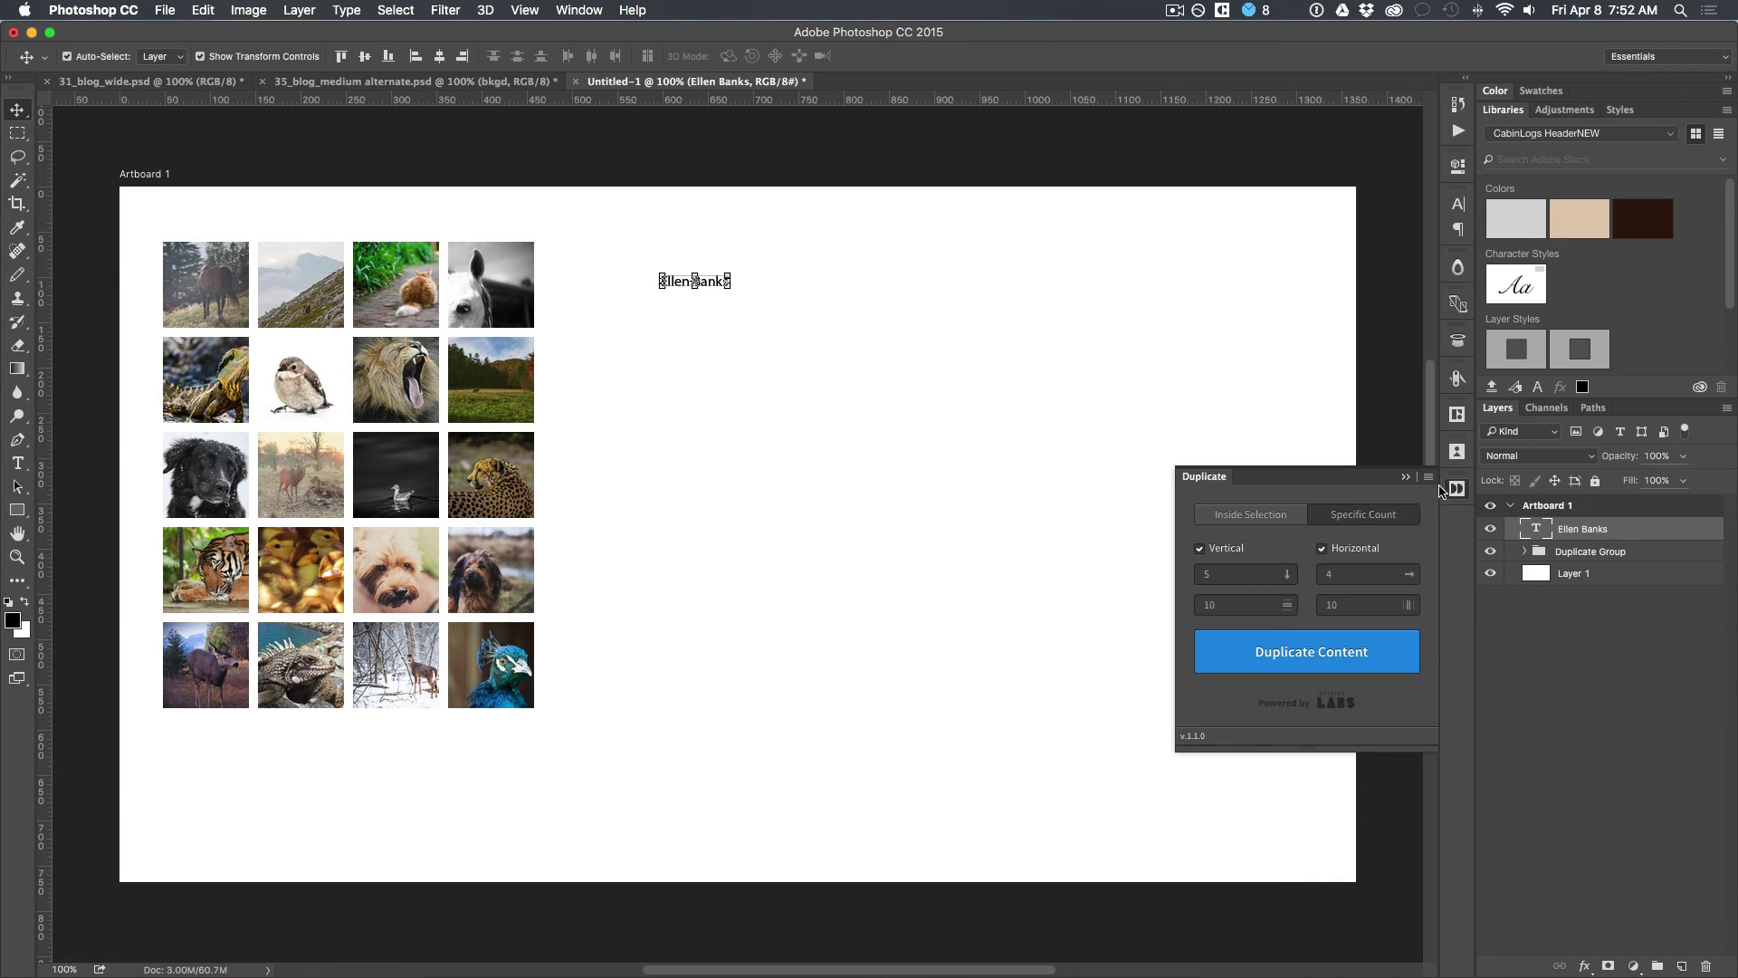
Step: Duplicate the name vertically into ten lines and give each a random name (Names > Both)
left_click(1322, 548)
left_click(1278, 649)
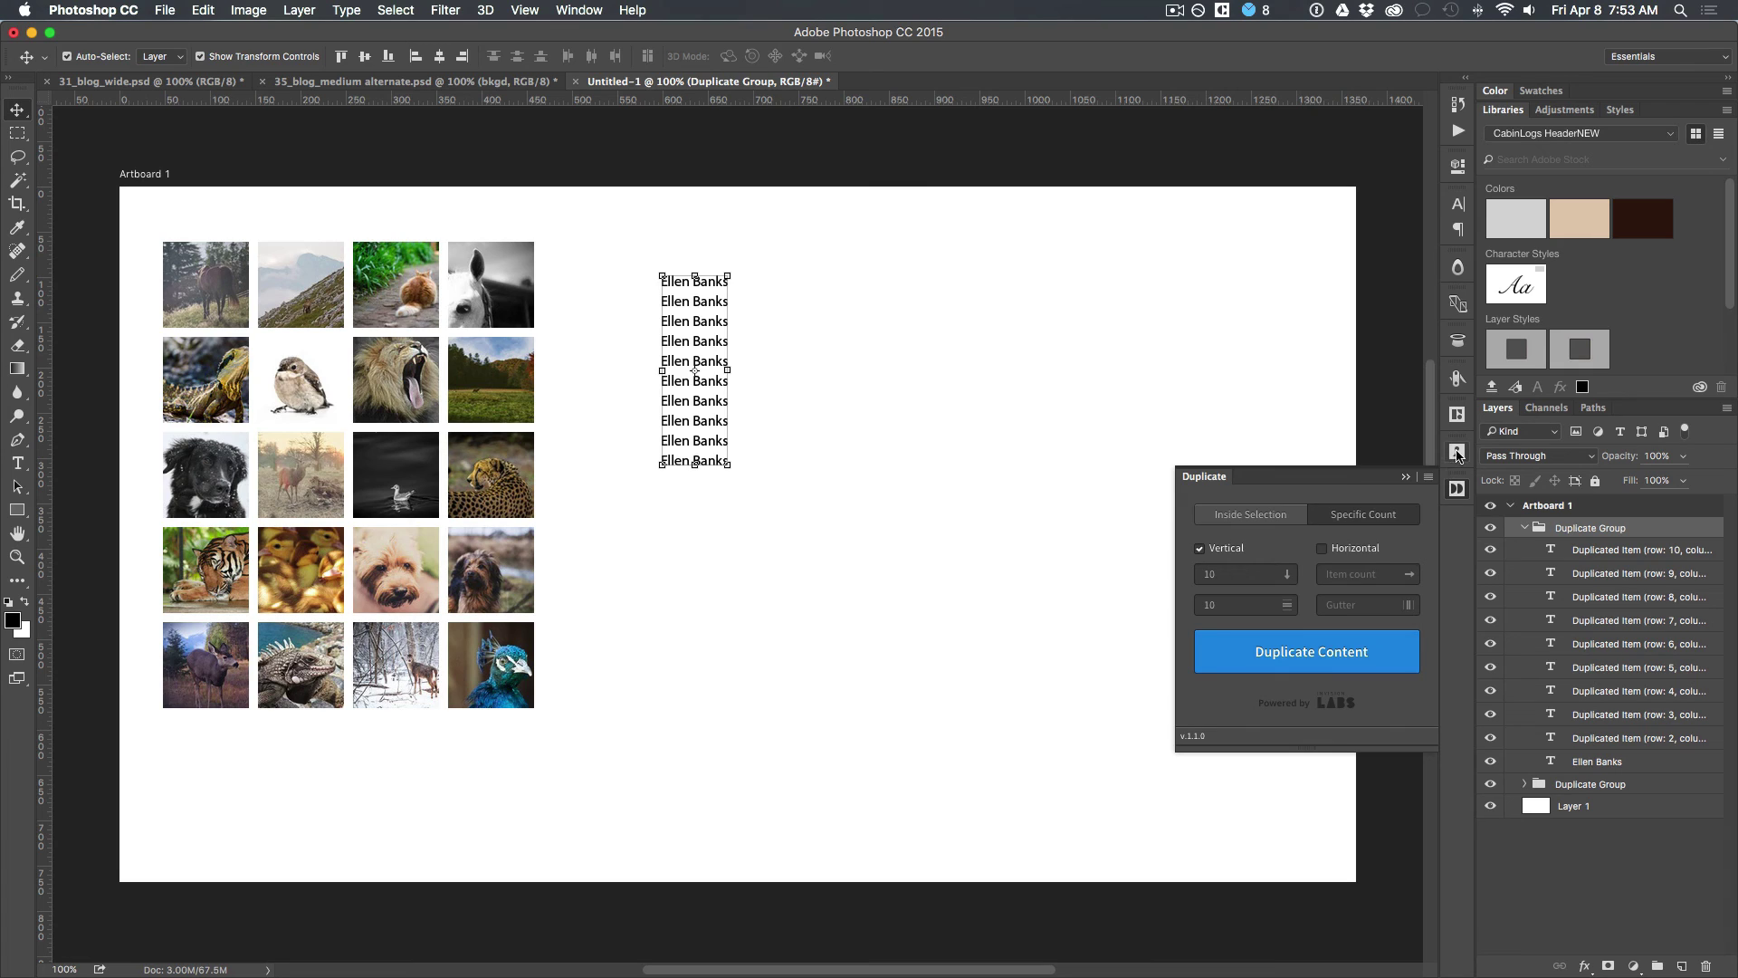
left_click(1585, 550)
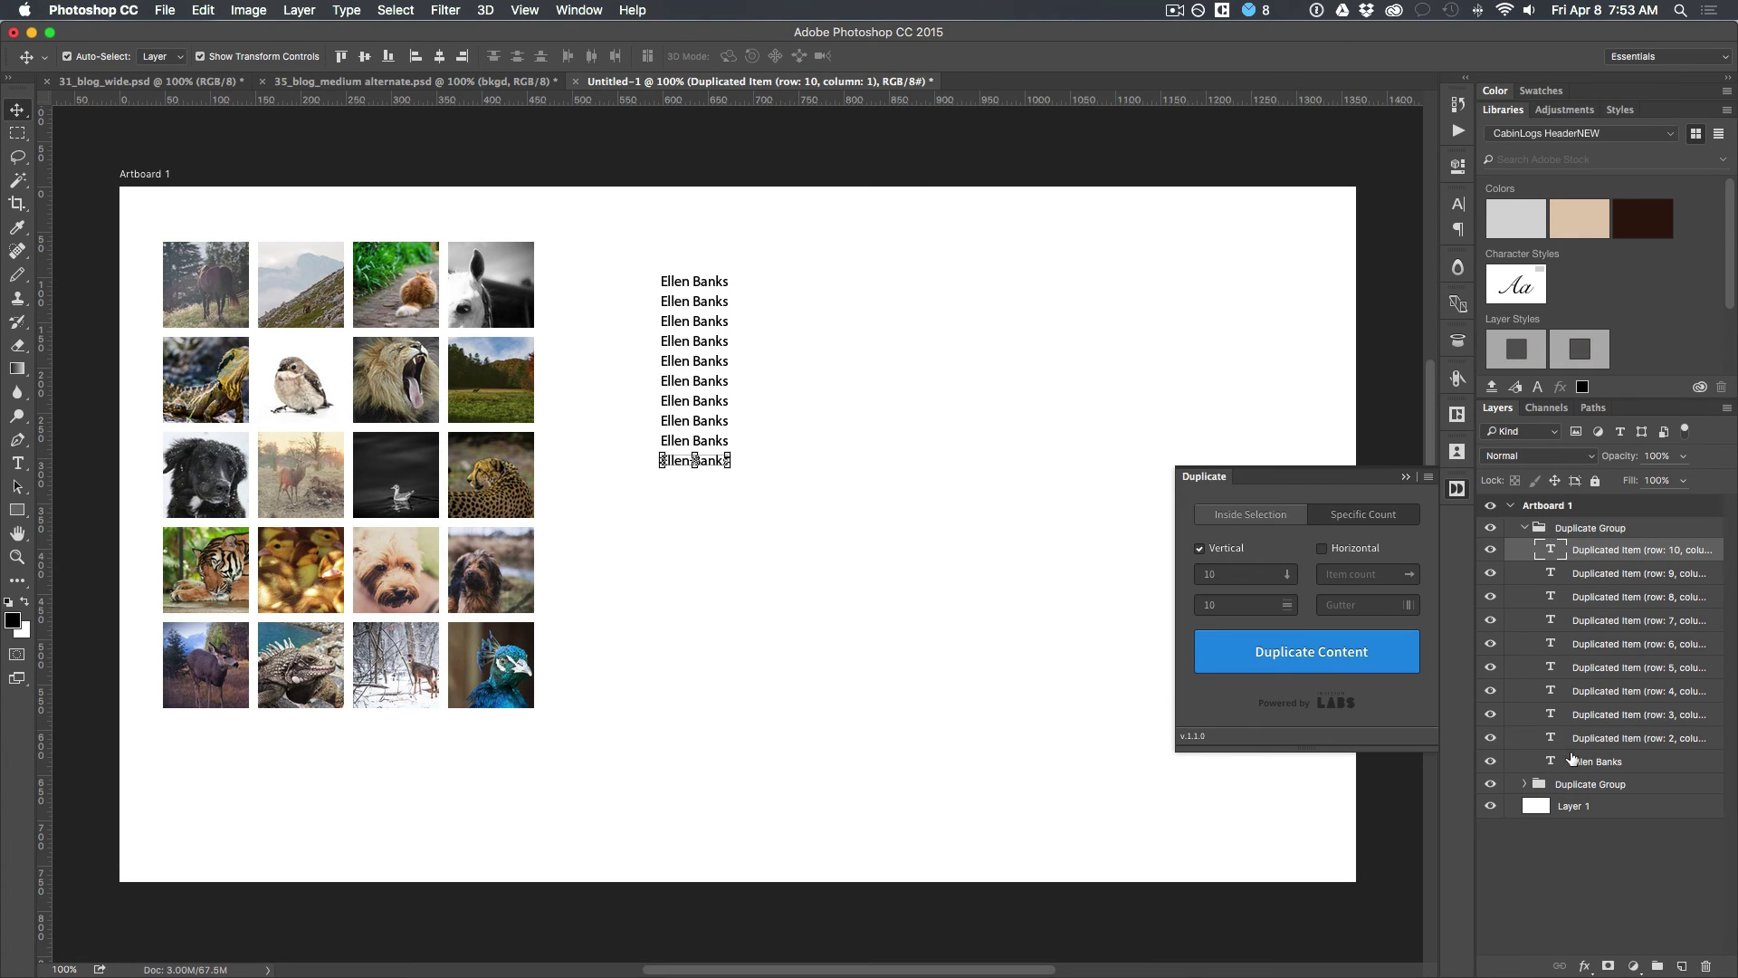
left_click(1573, 763, "shift")
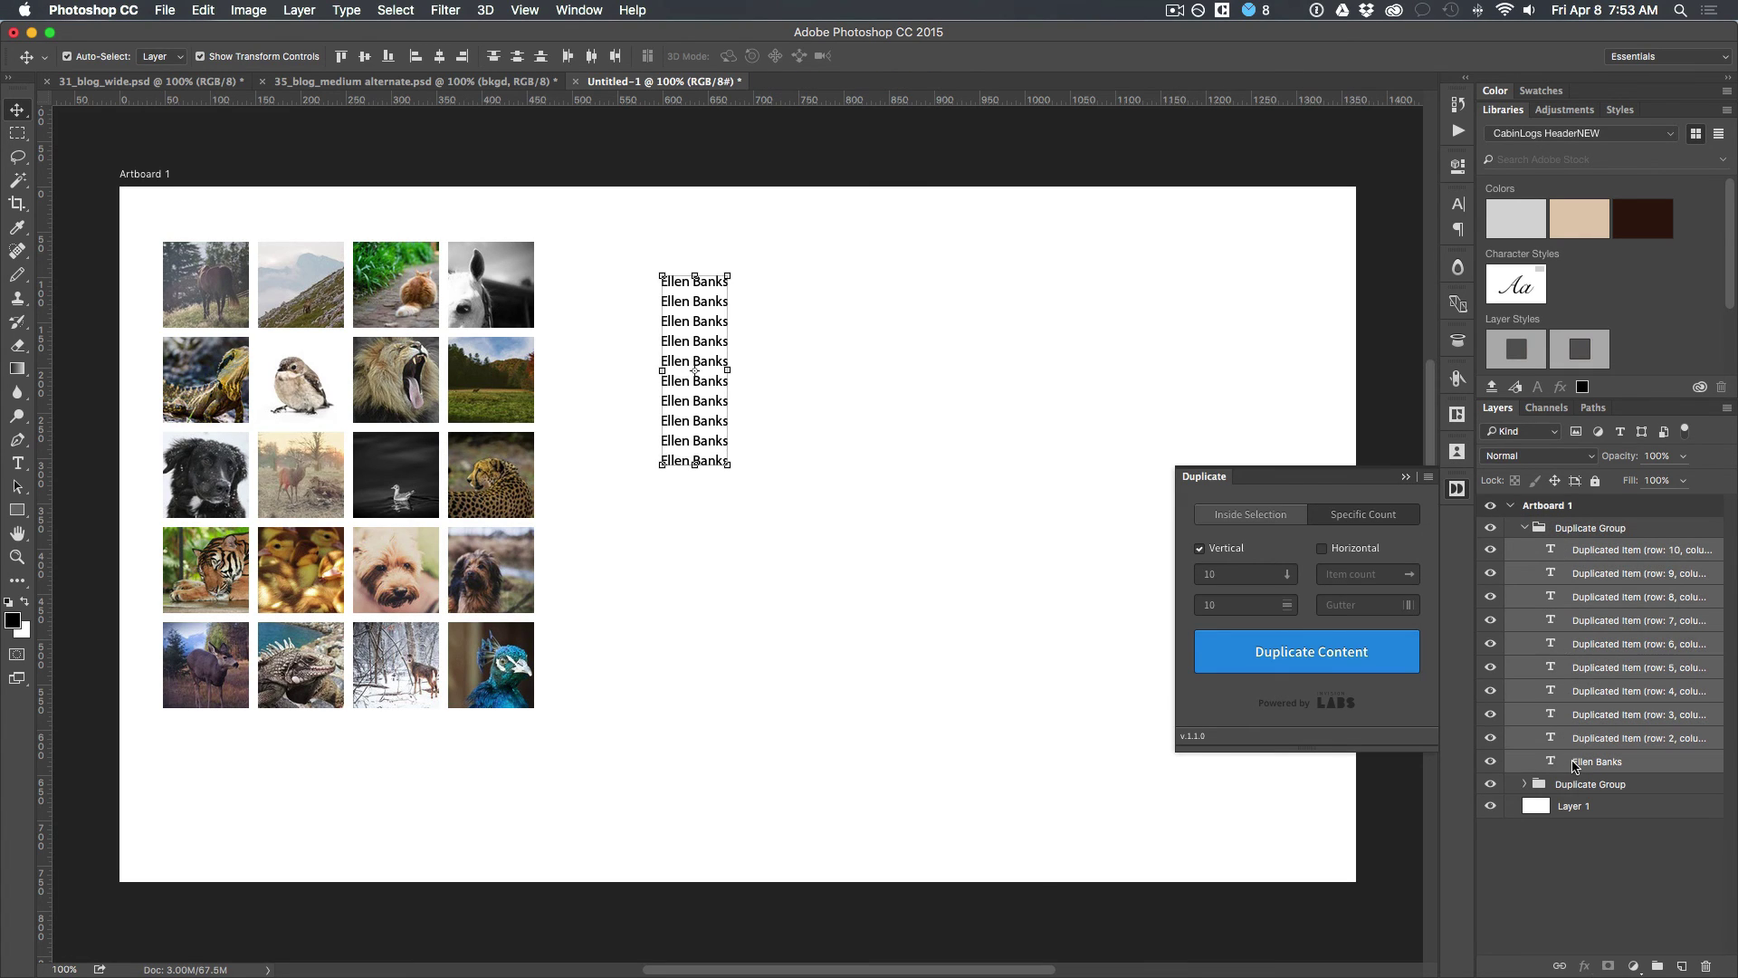
left_click(1457, 415)
left_click(1233, 466)
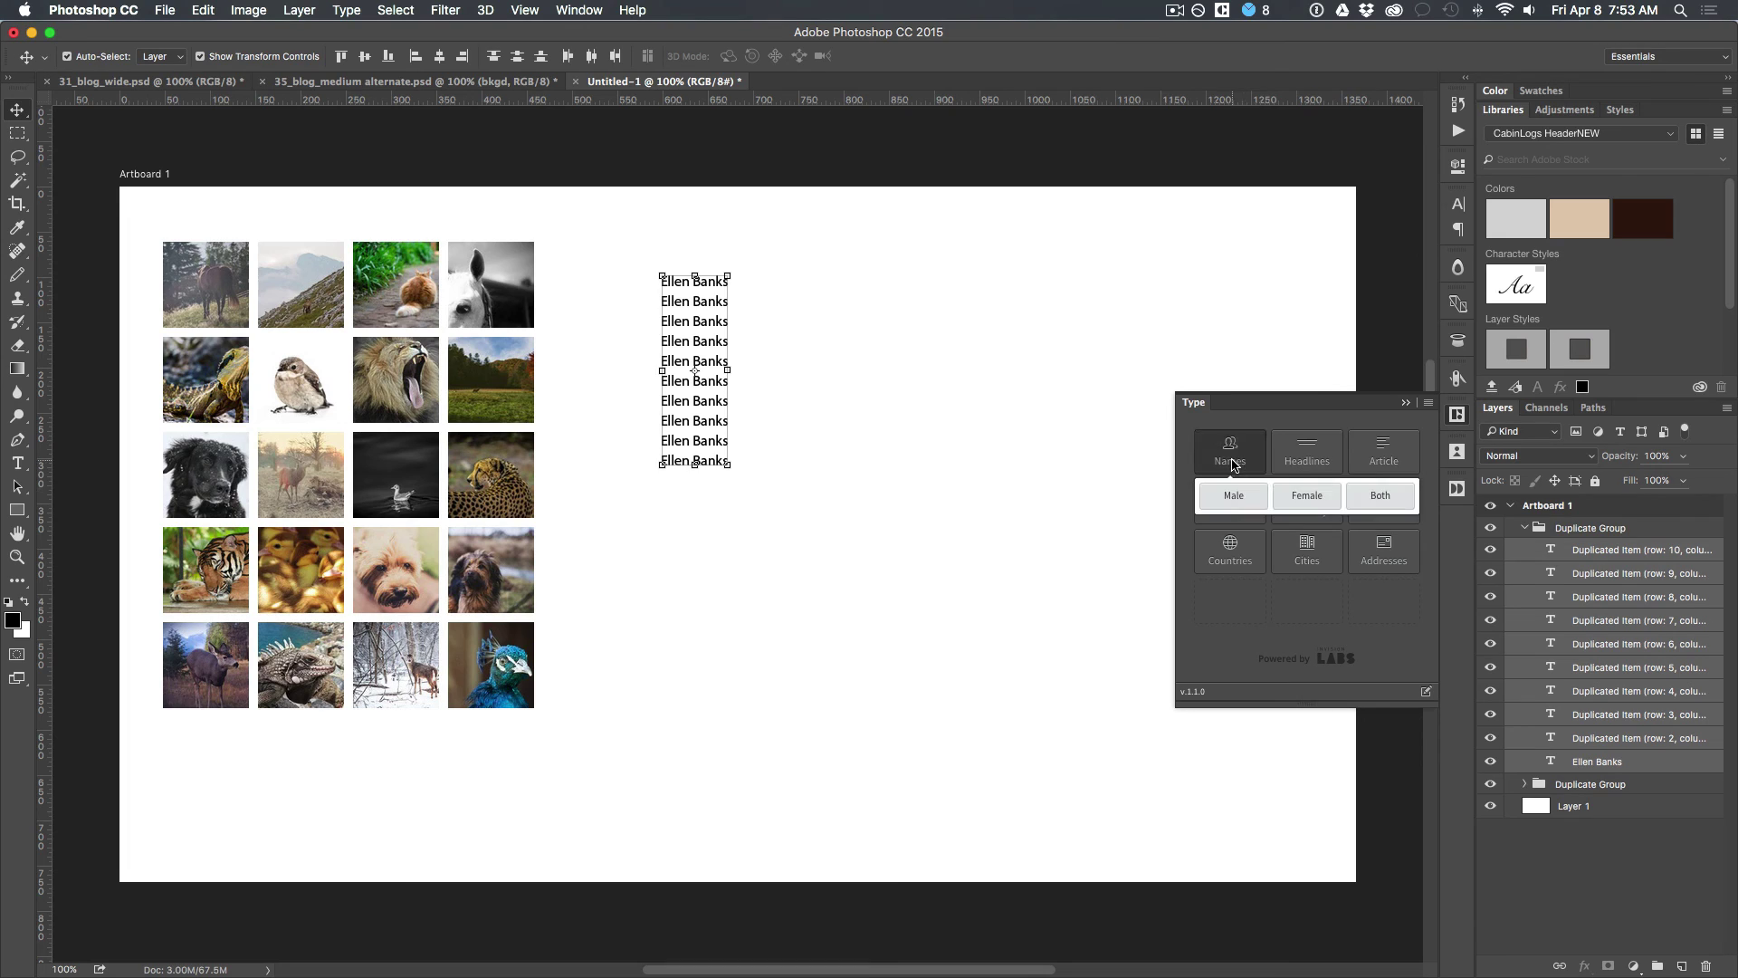
left_click(1372, 500)
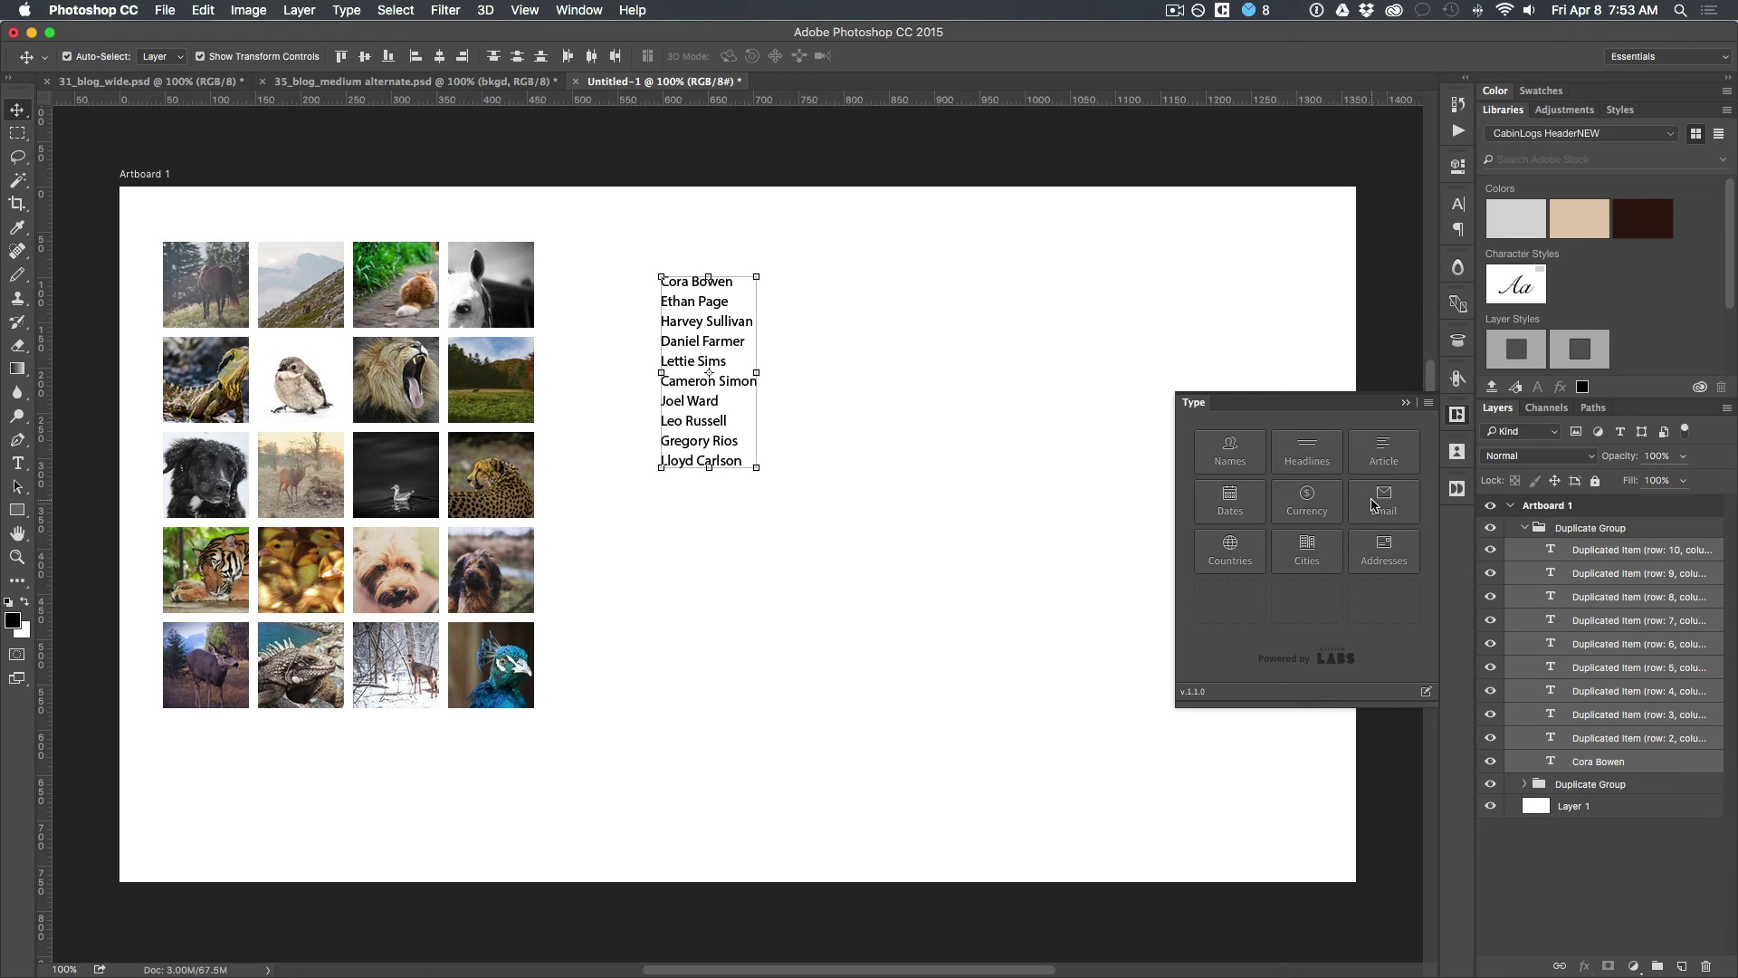
left_click(815, 367)
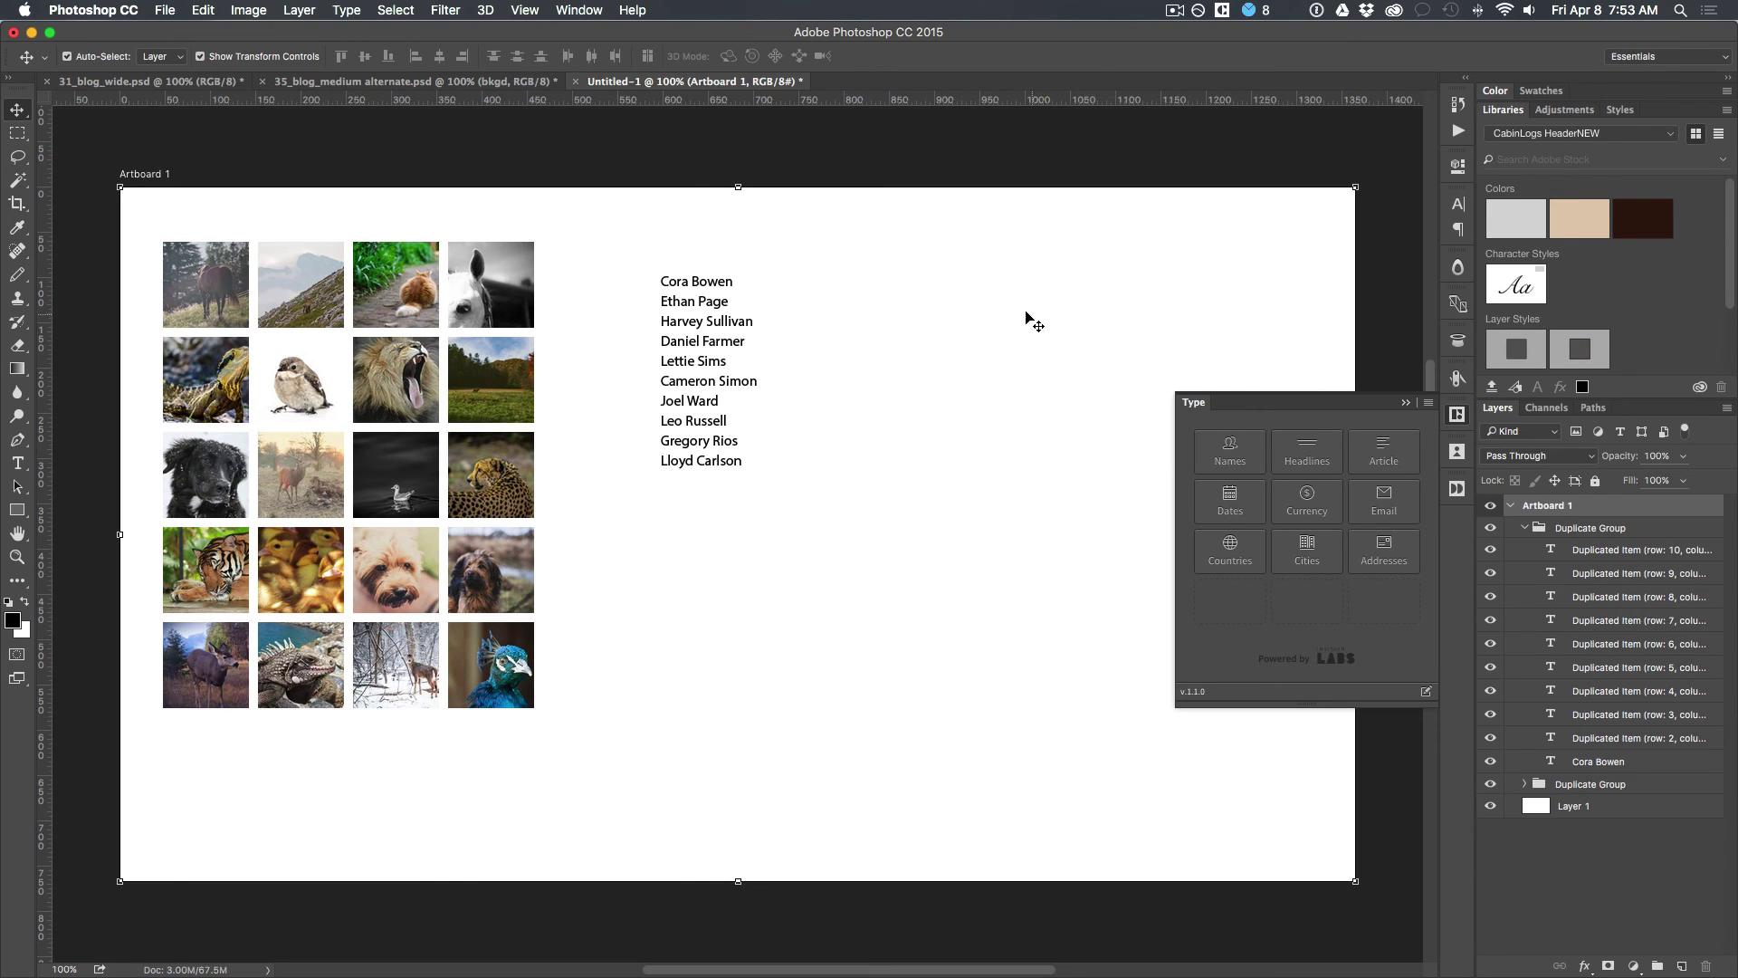
Step: Type 'San Francisco' right of the names and duplicate it into a column of ten lines
key("t")
left_click(867, 282)
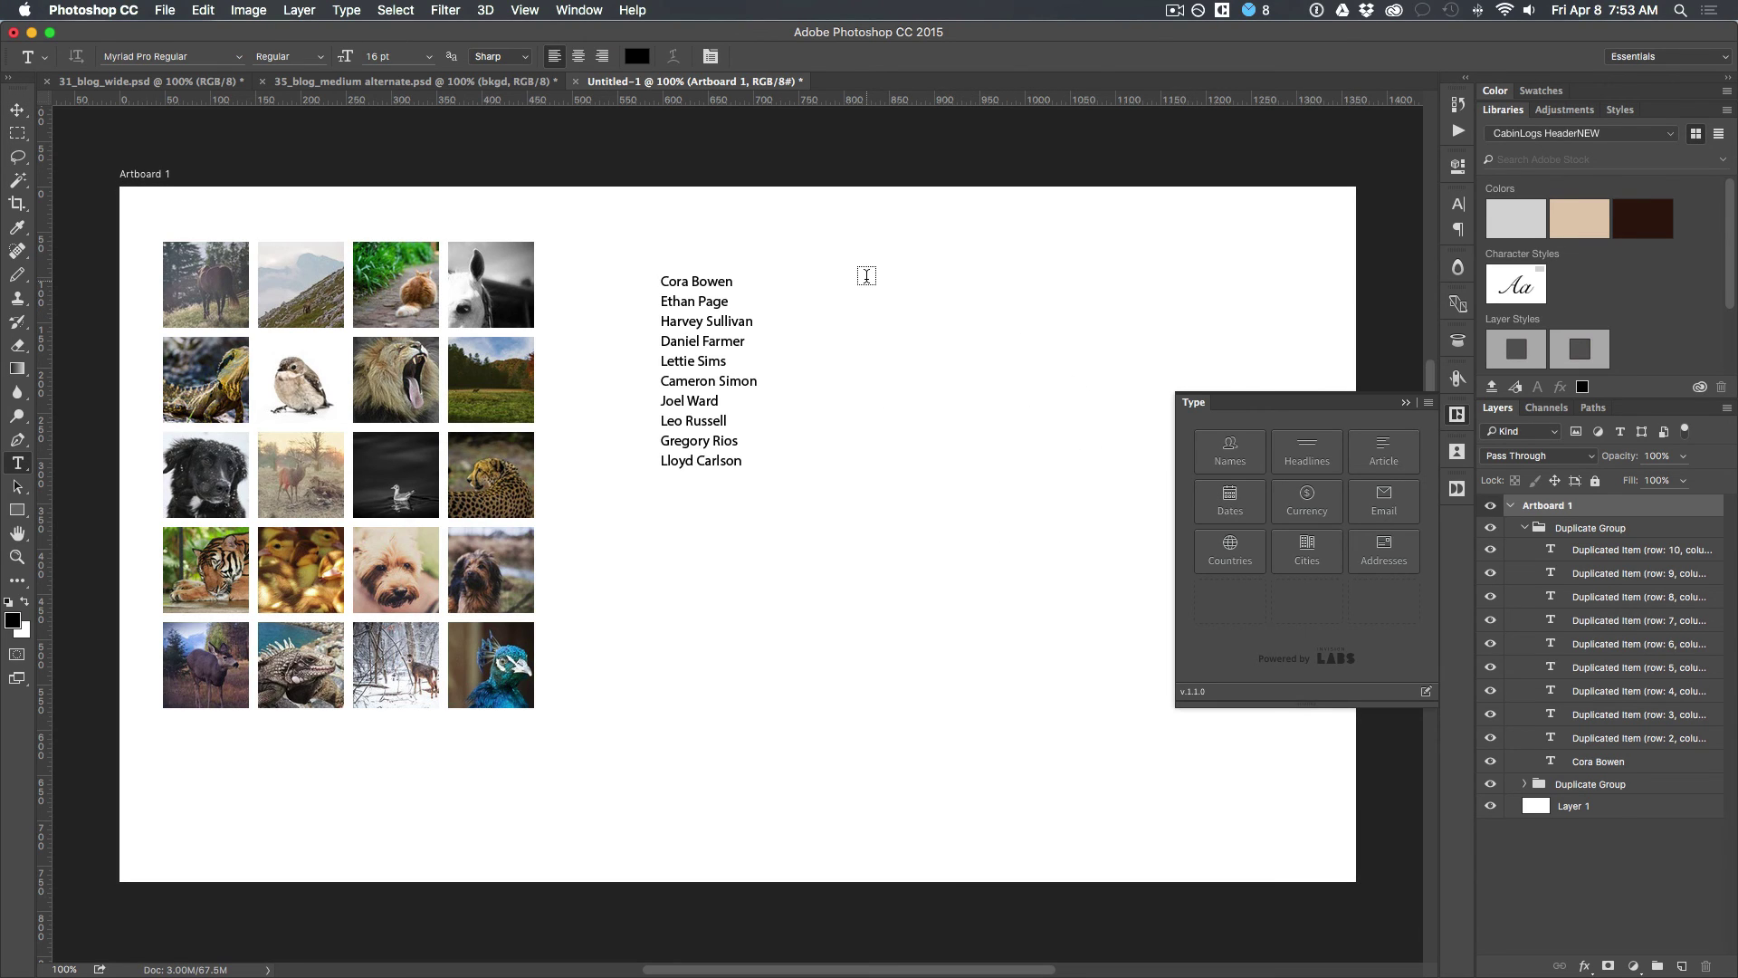
type("San")
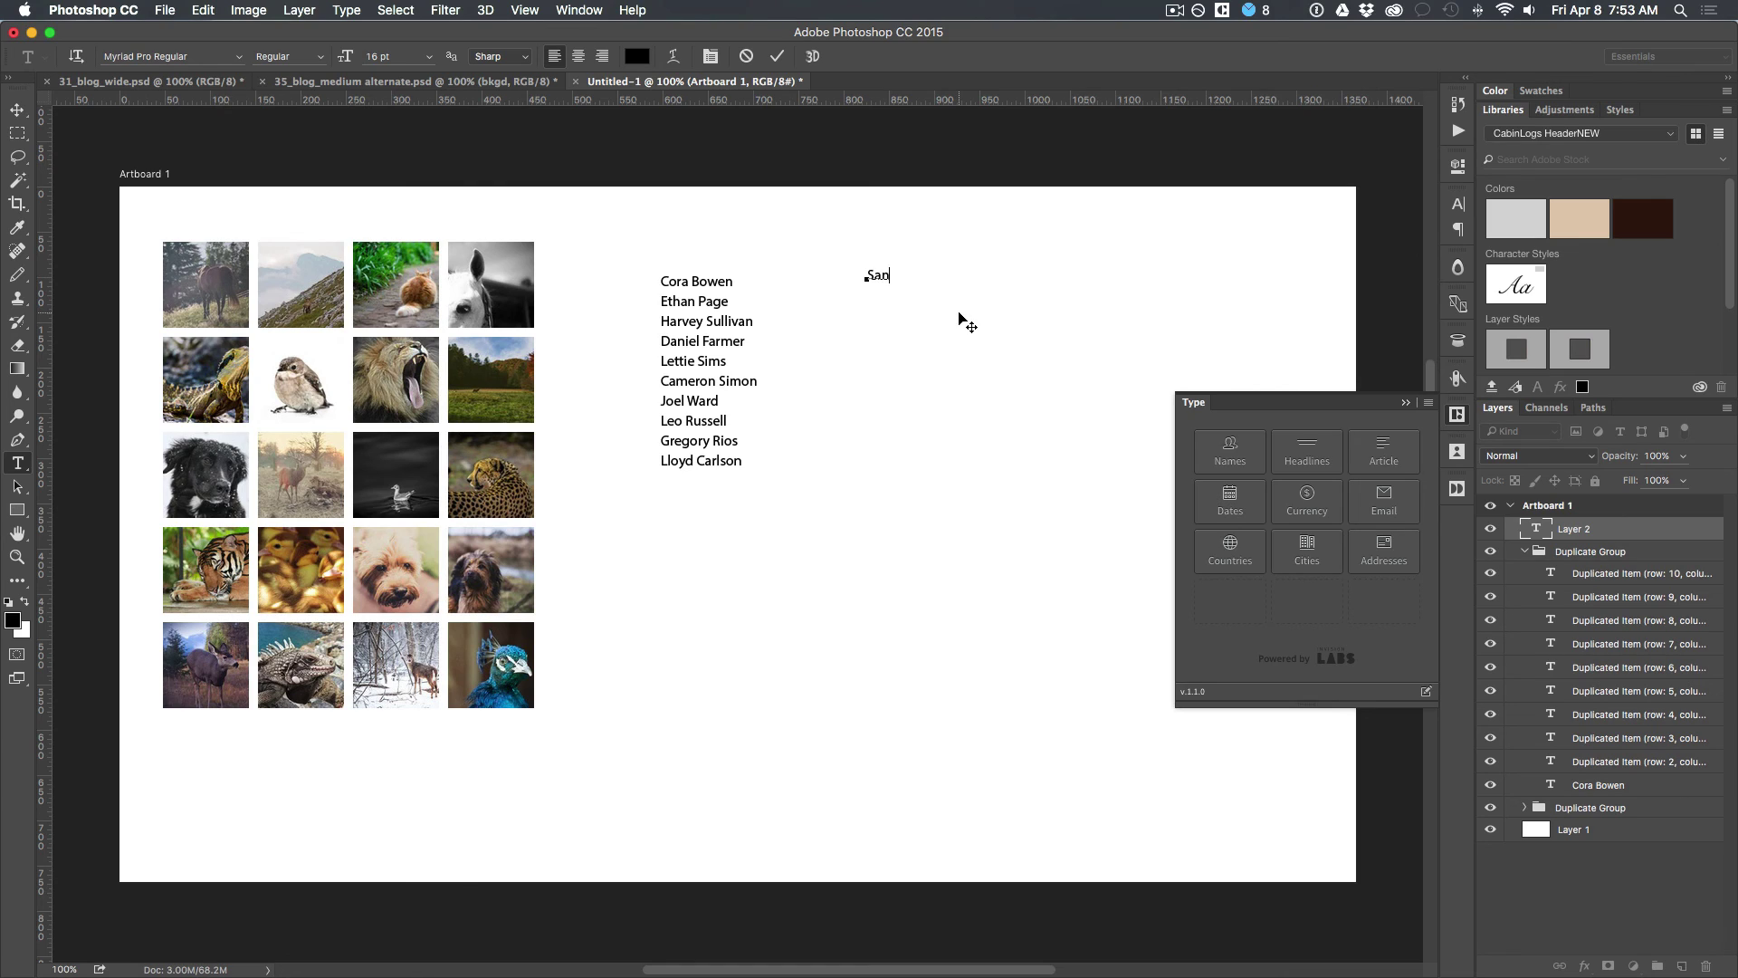
type(" Francisco")
left_click(18, 106)
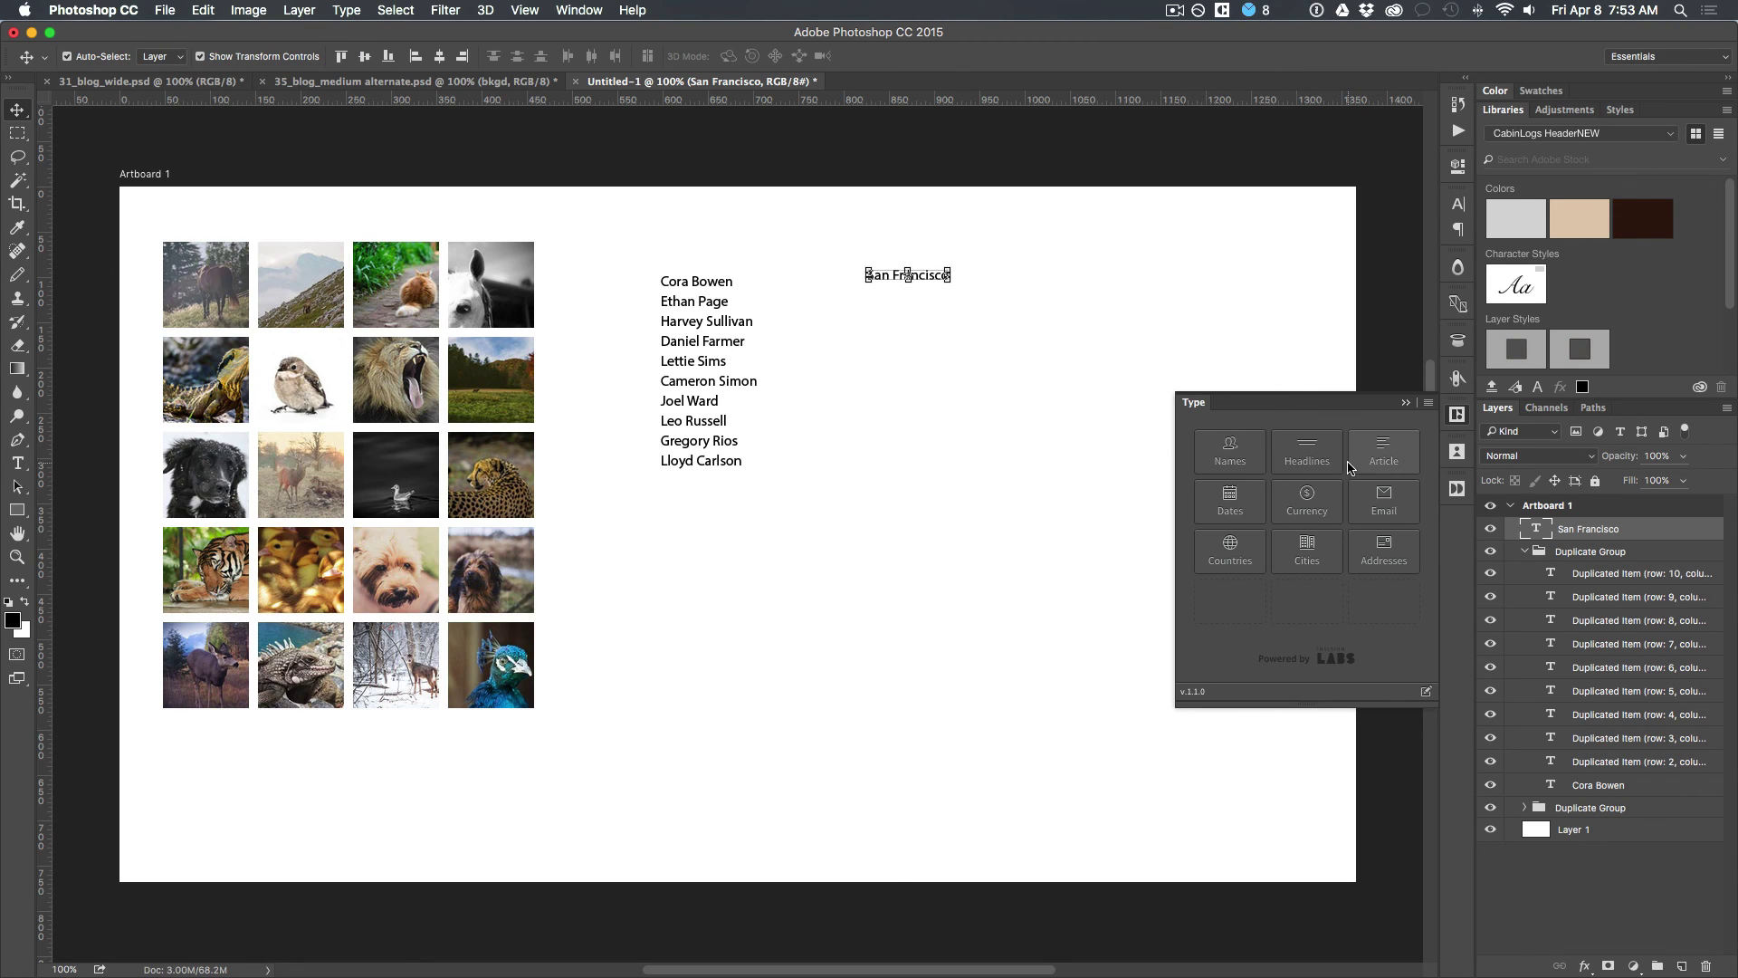
left_click(1456, 490)
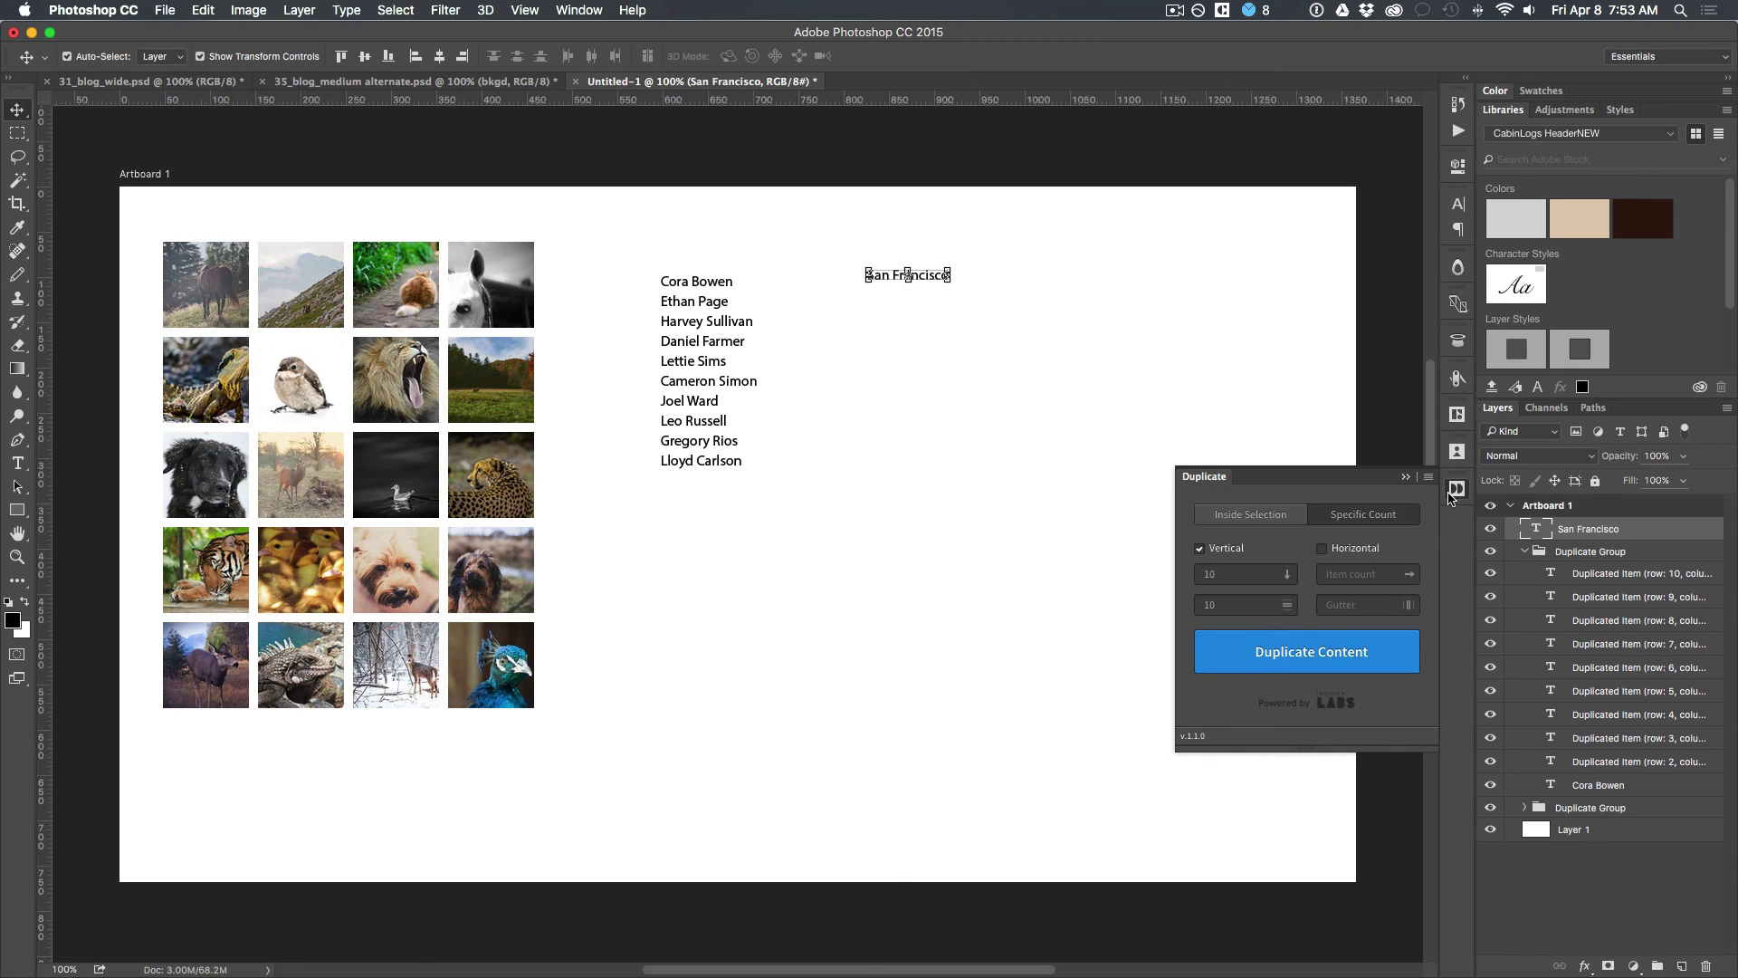
left_click(1298, 655)
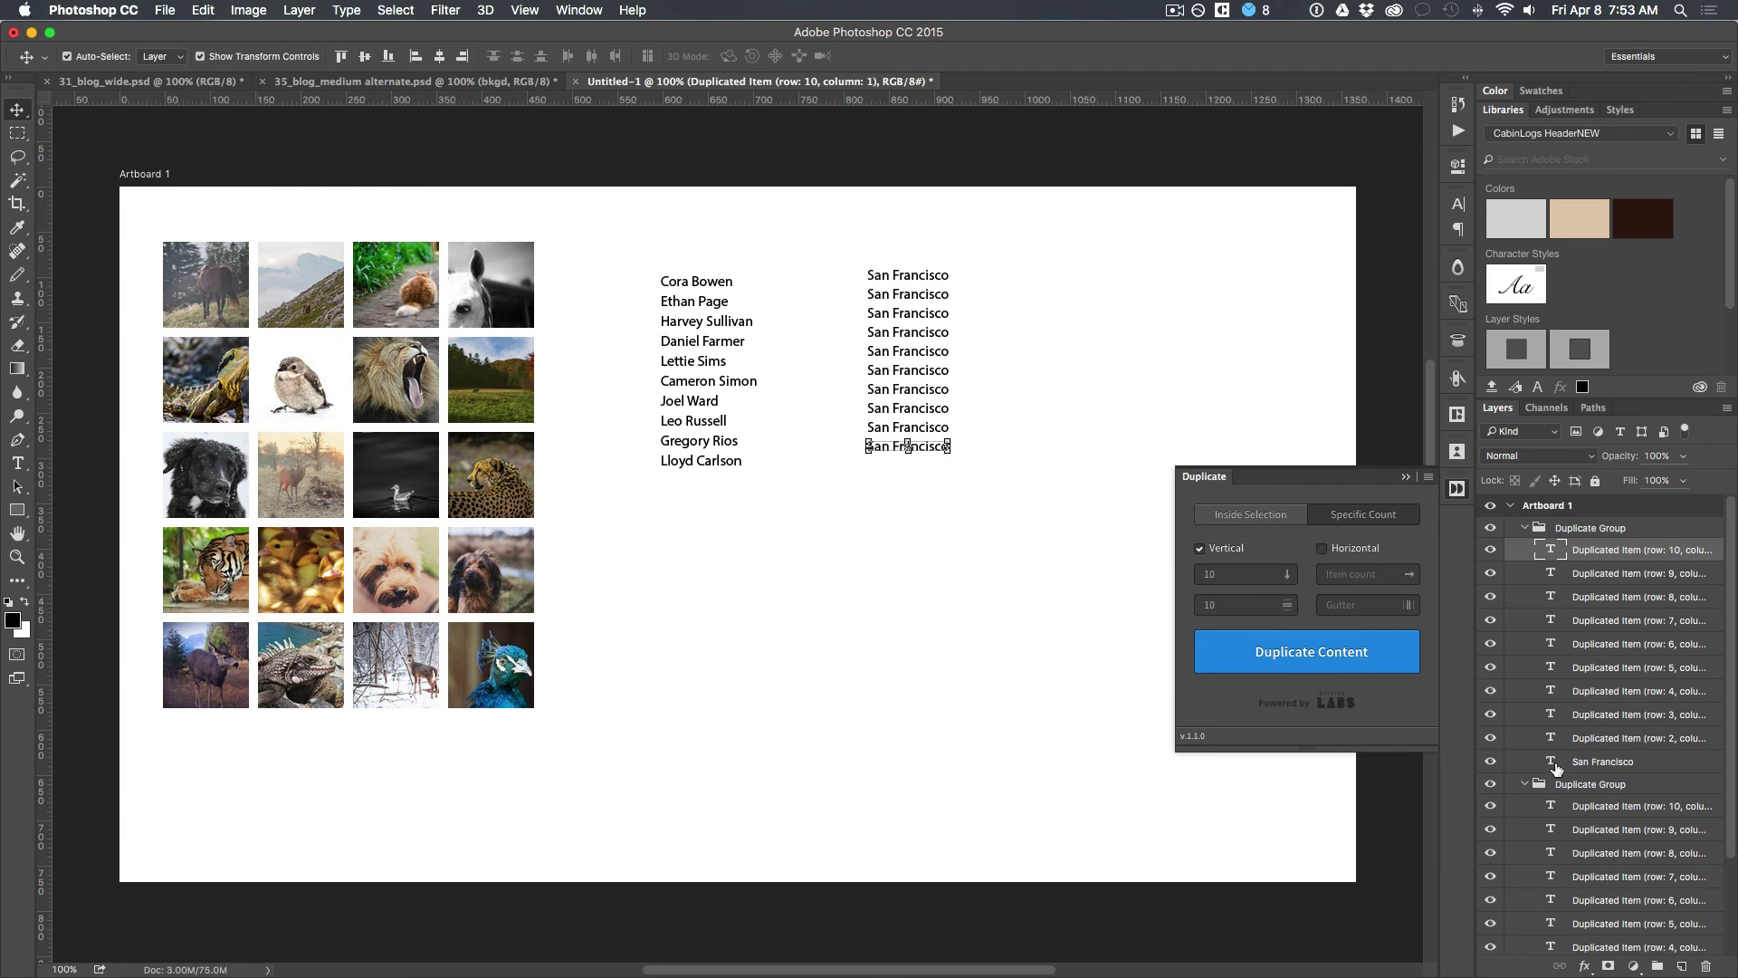
left_click(1588, 762, "shift")
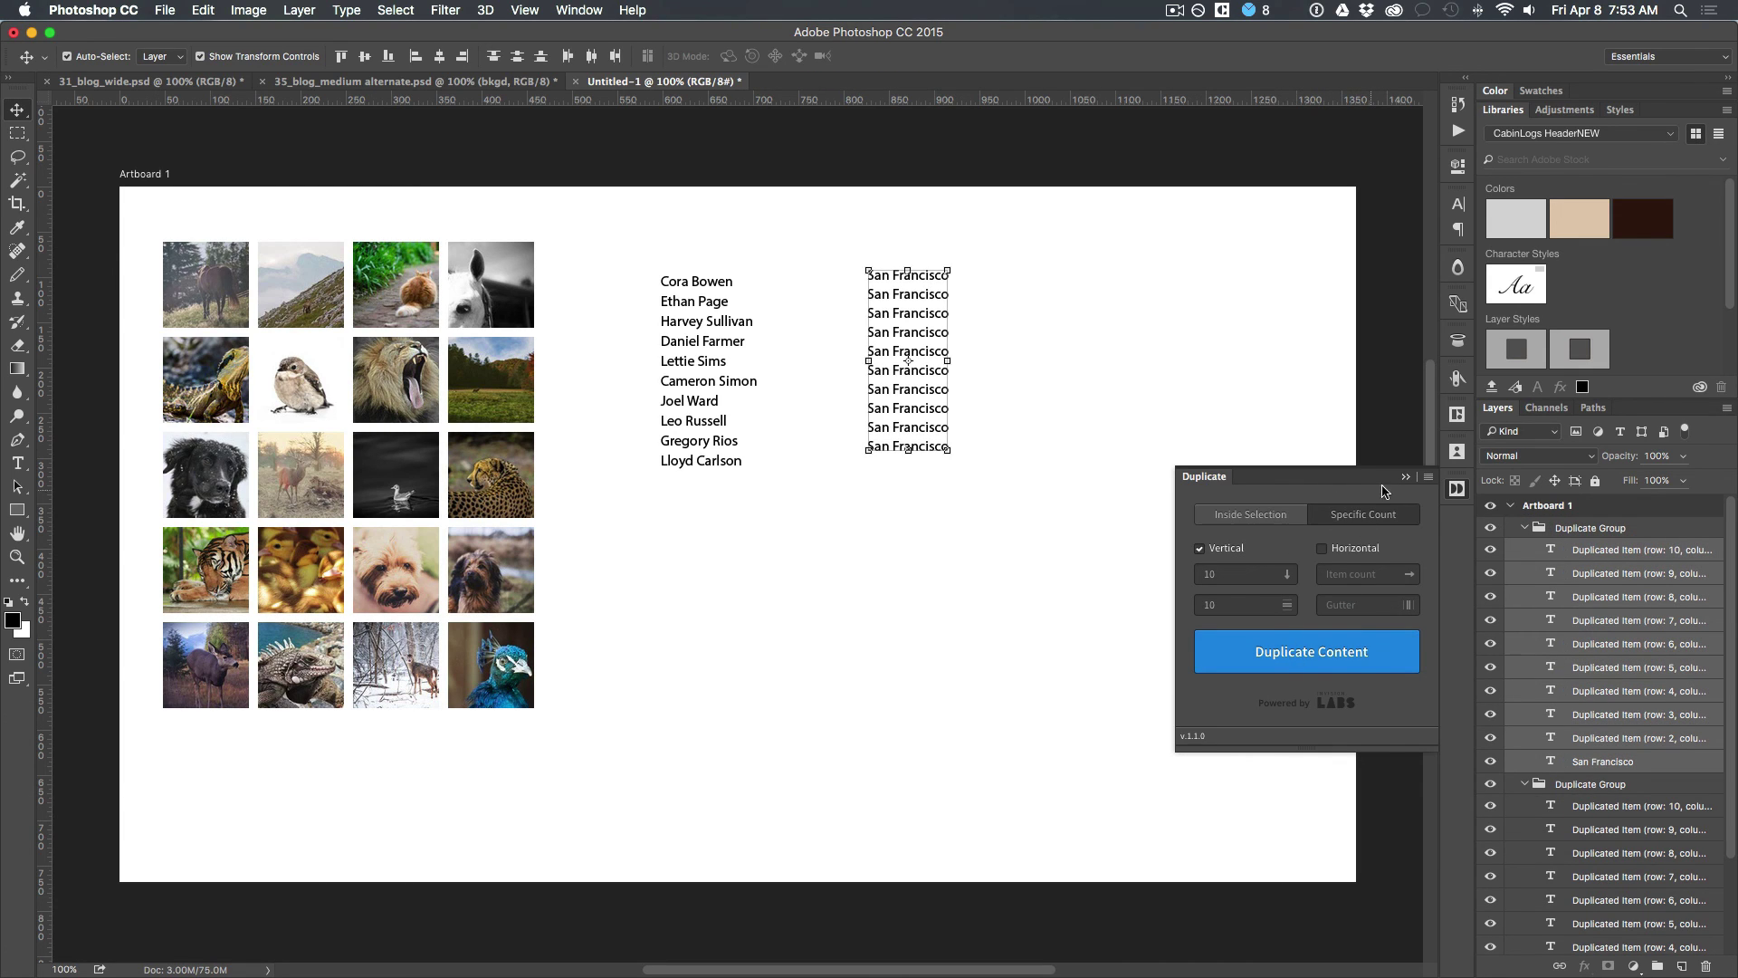
left_click(1457, 416)
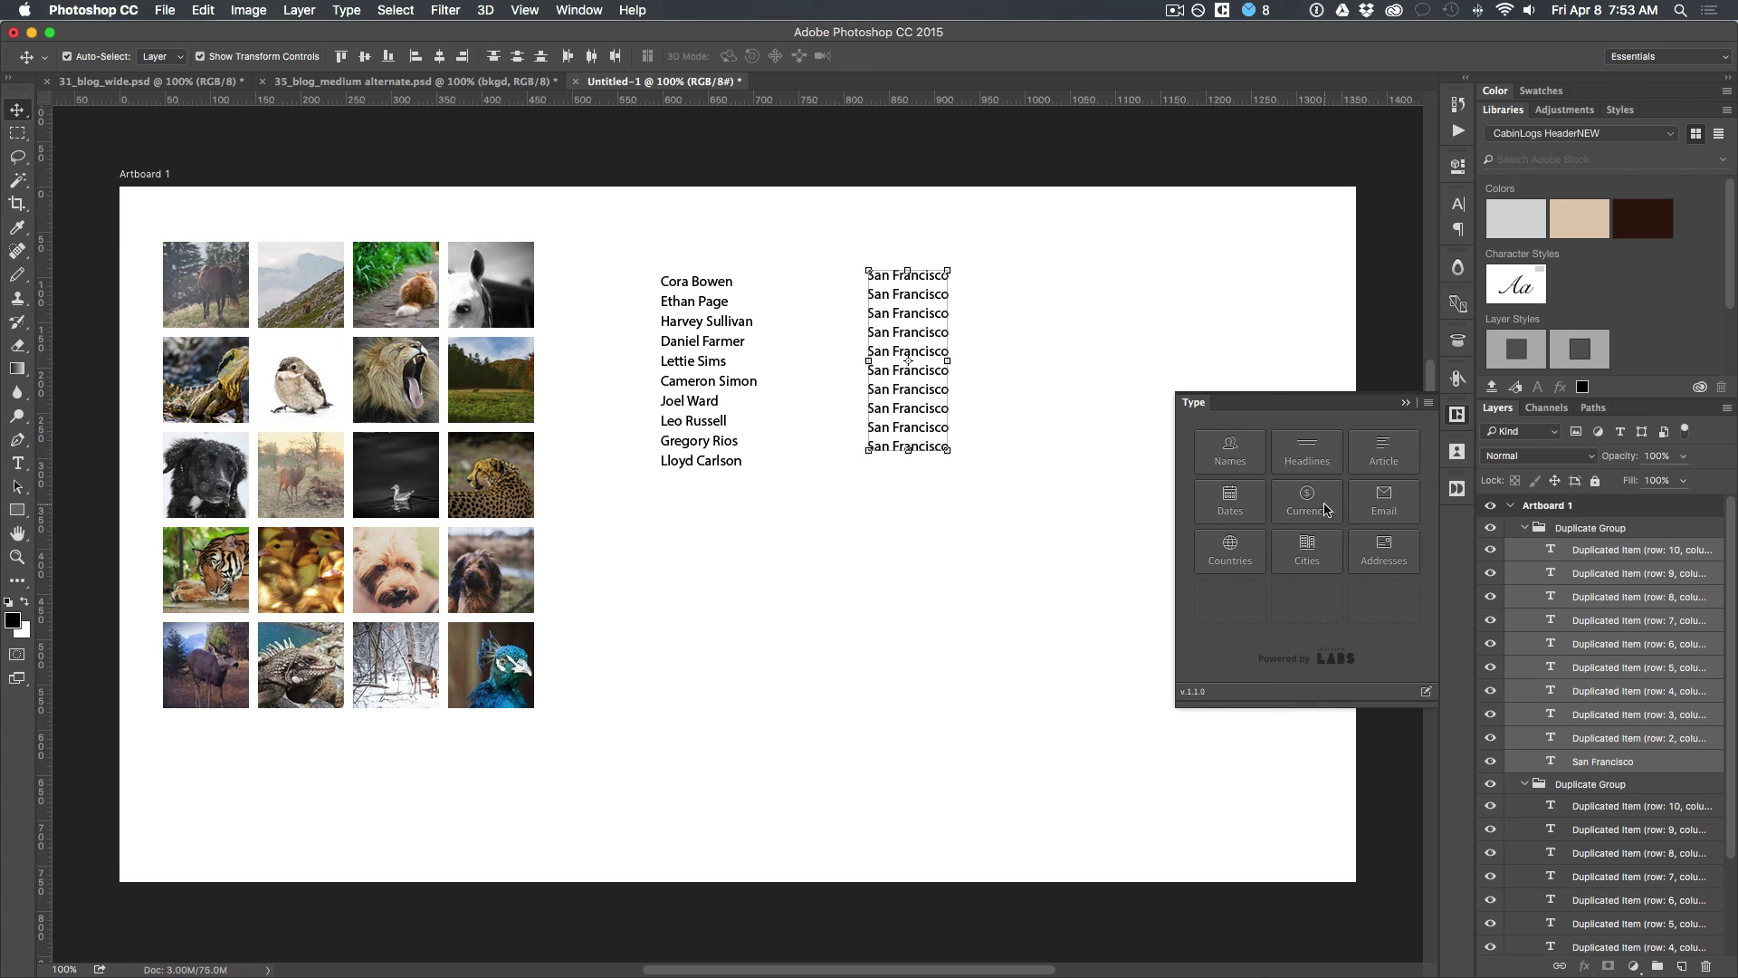
Step: Fill the second column with random city names, then try the Cooking headlines category
left_click(1318, 549)
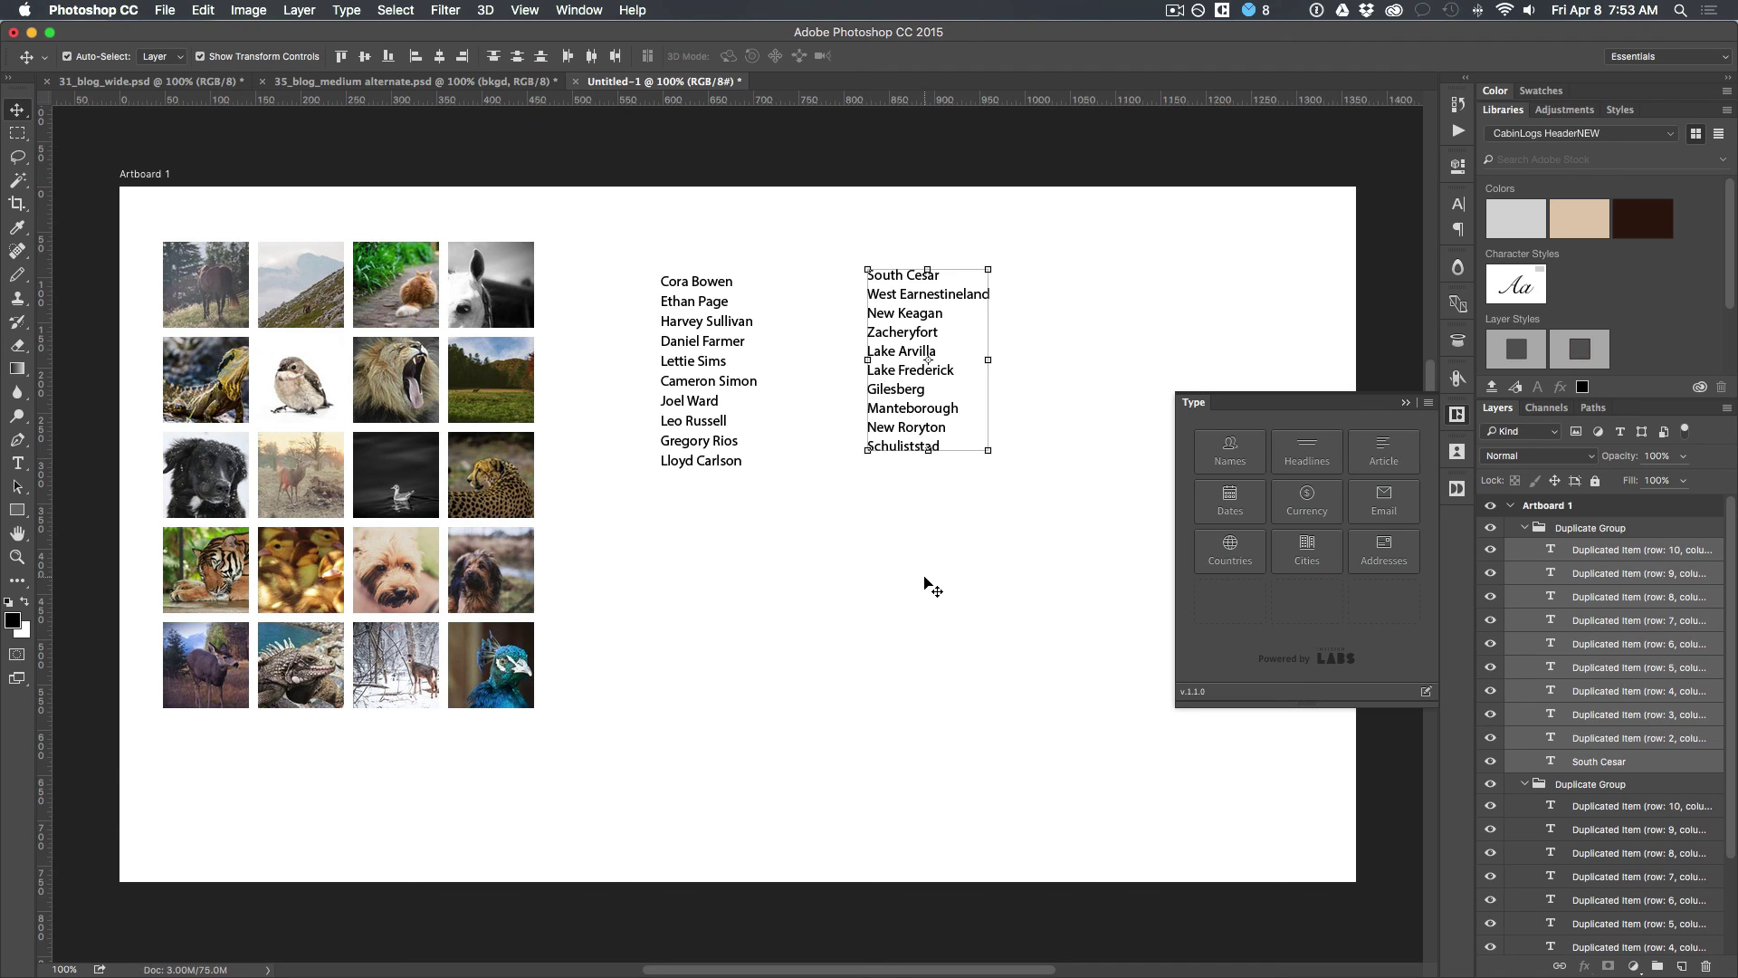
left_click(1304, 466)
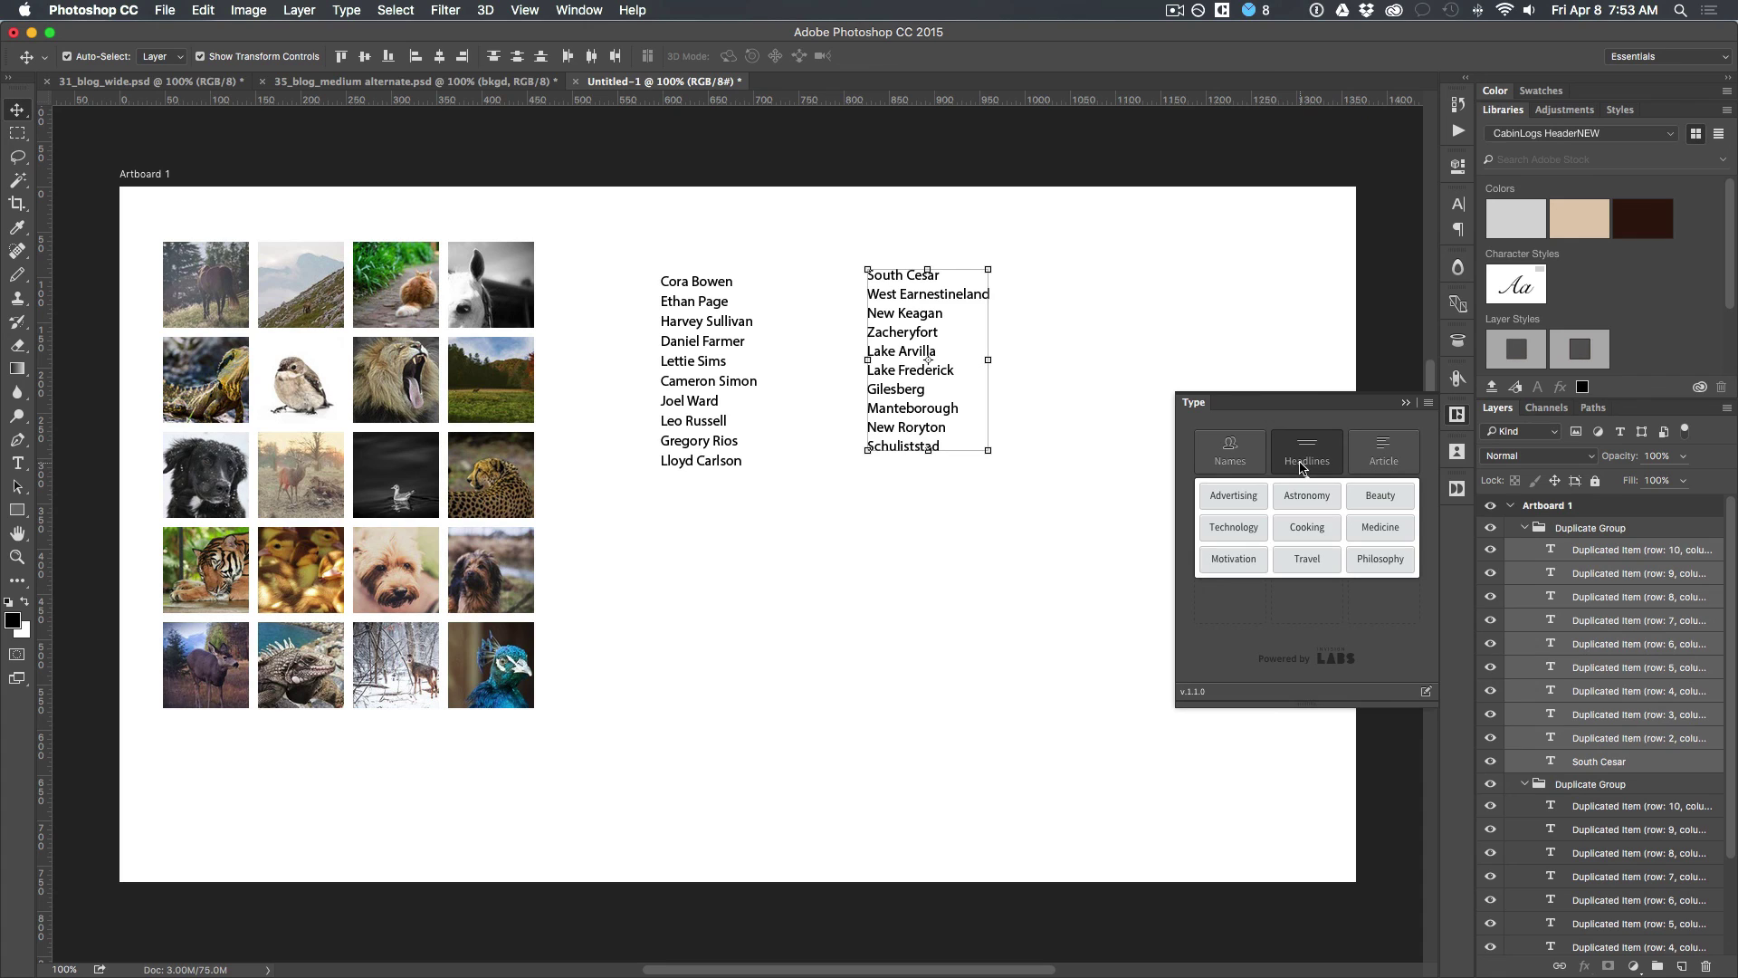
left_click(1307, 527)
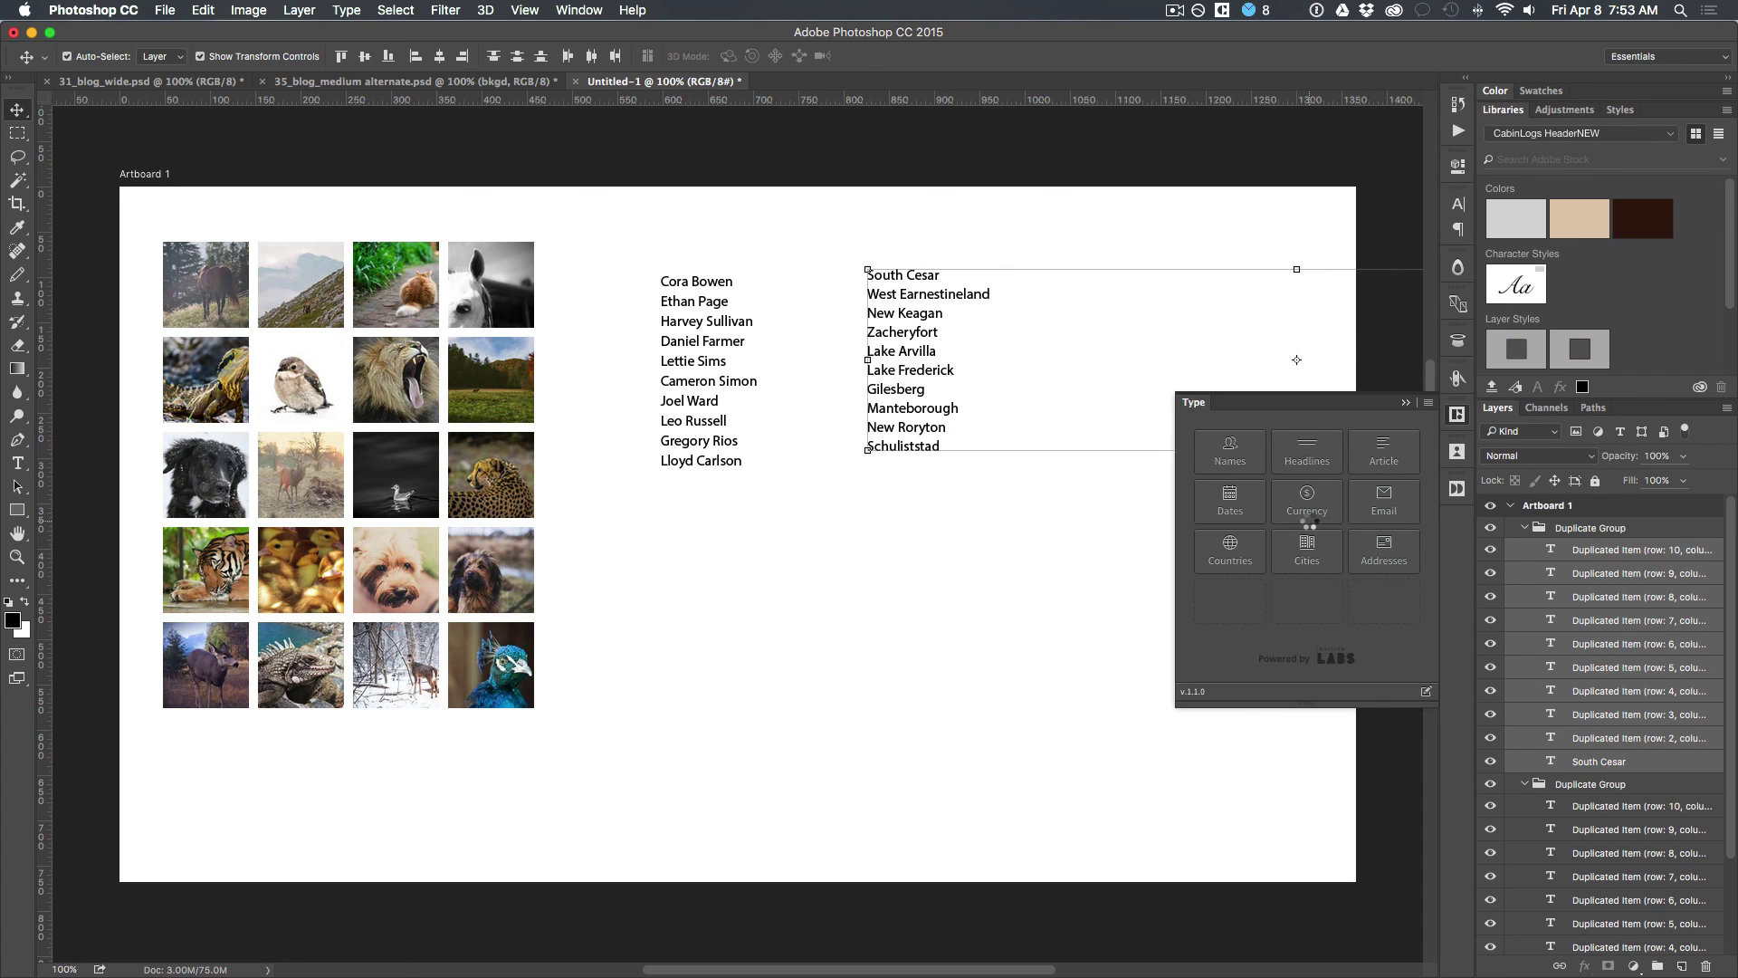